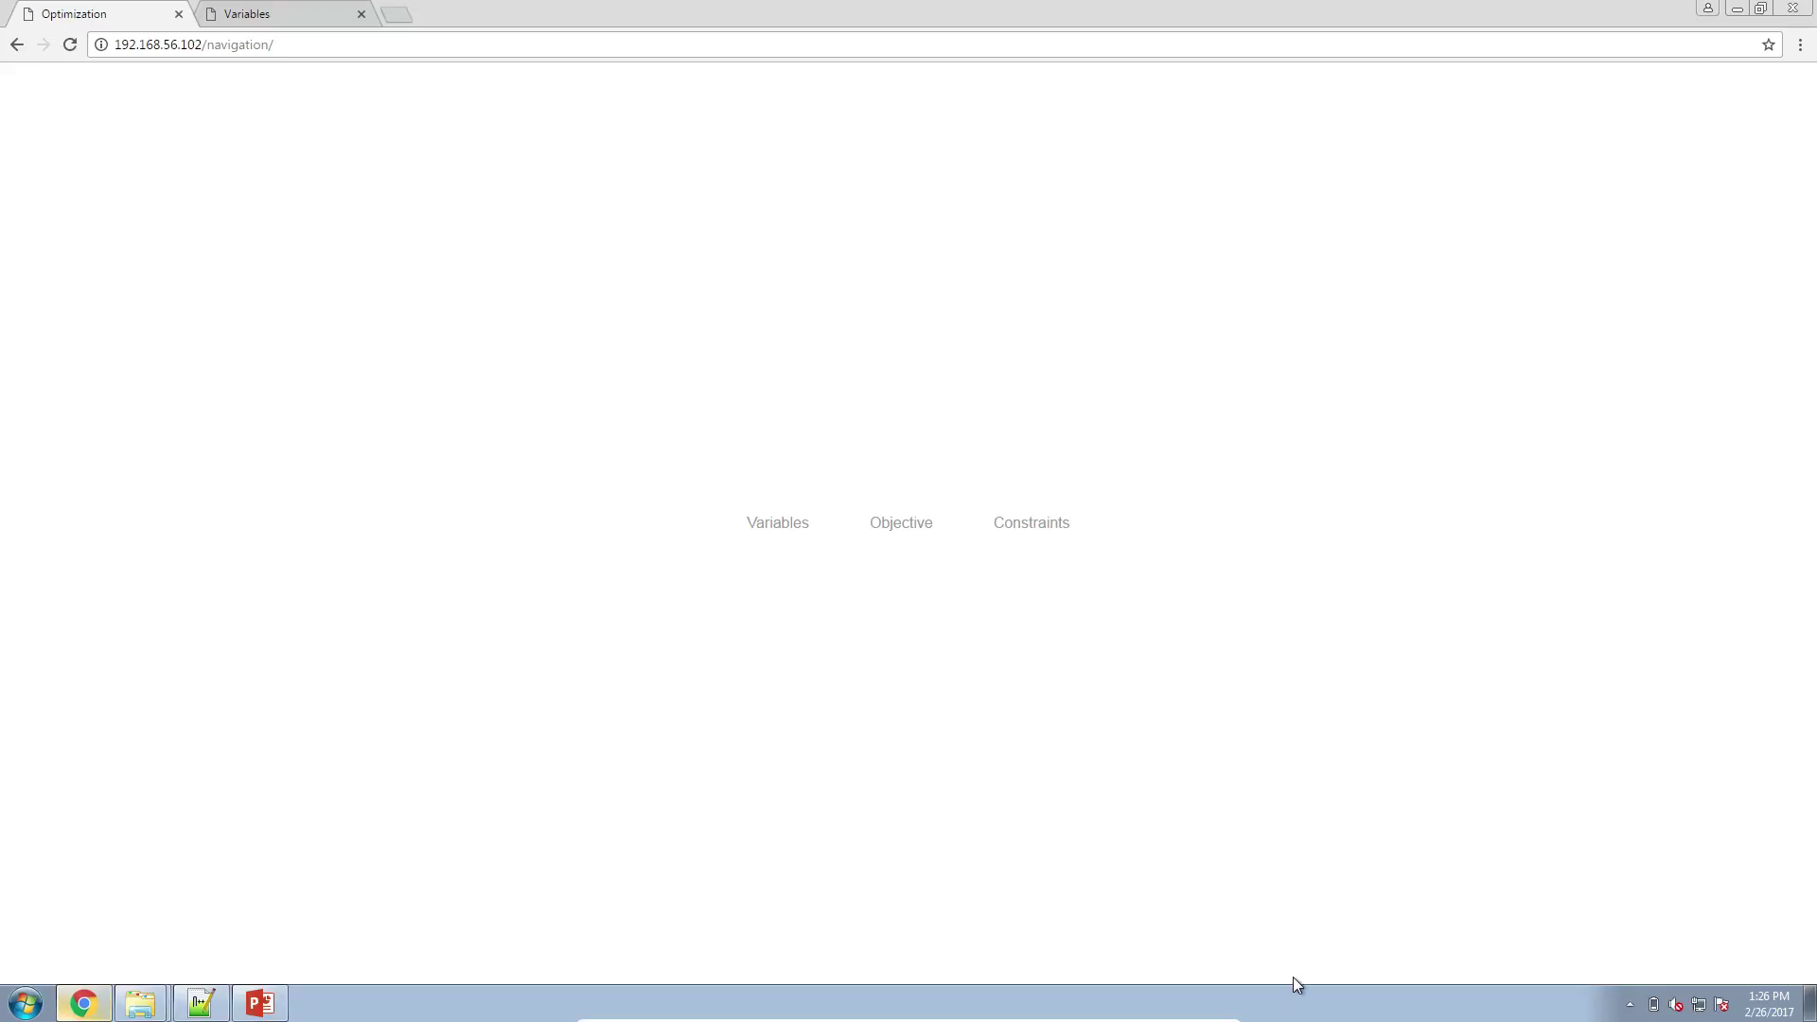
- Show the web app's Variables page, then bring up the rtype_cfailure.pptx slides in PowerPoint
click(309, 15)
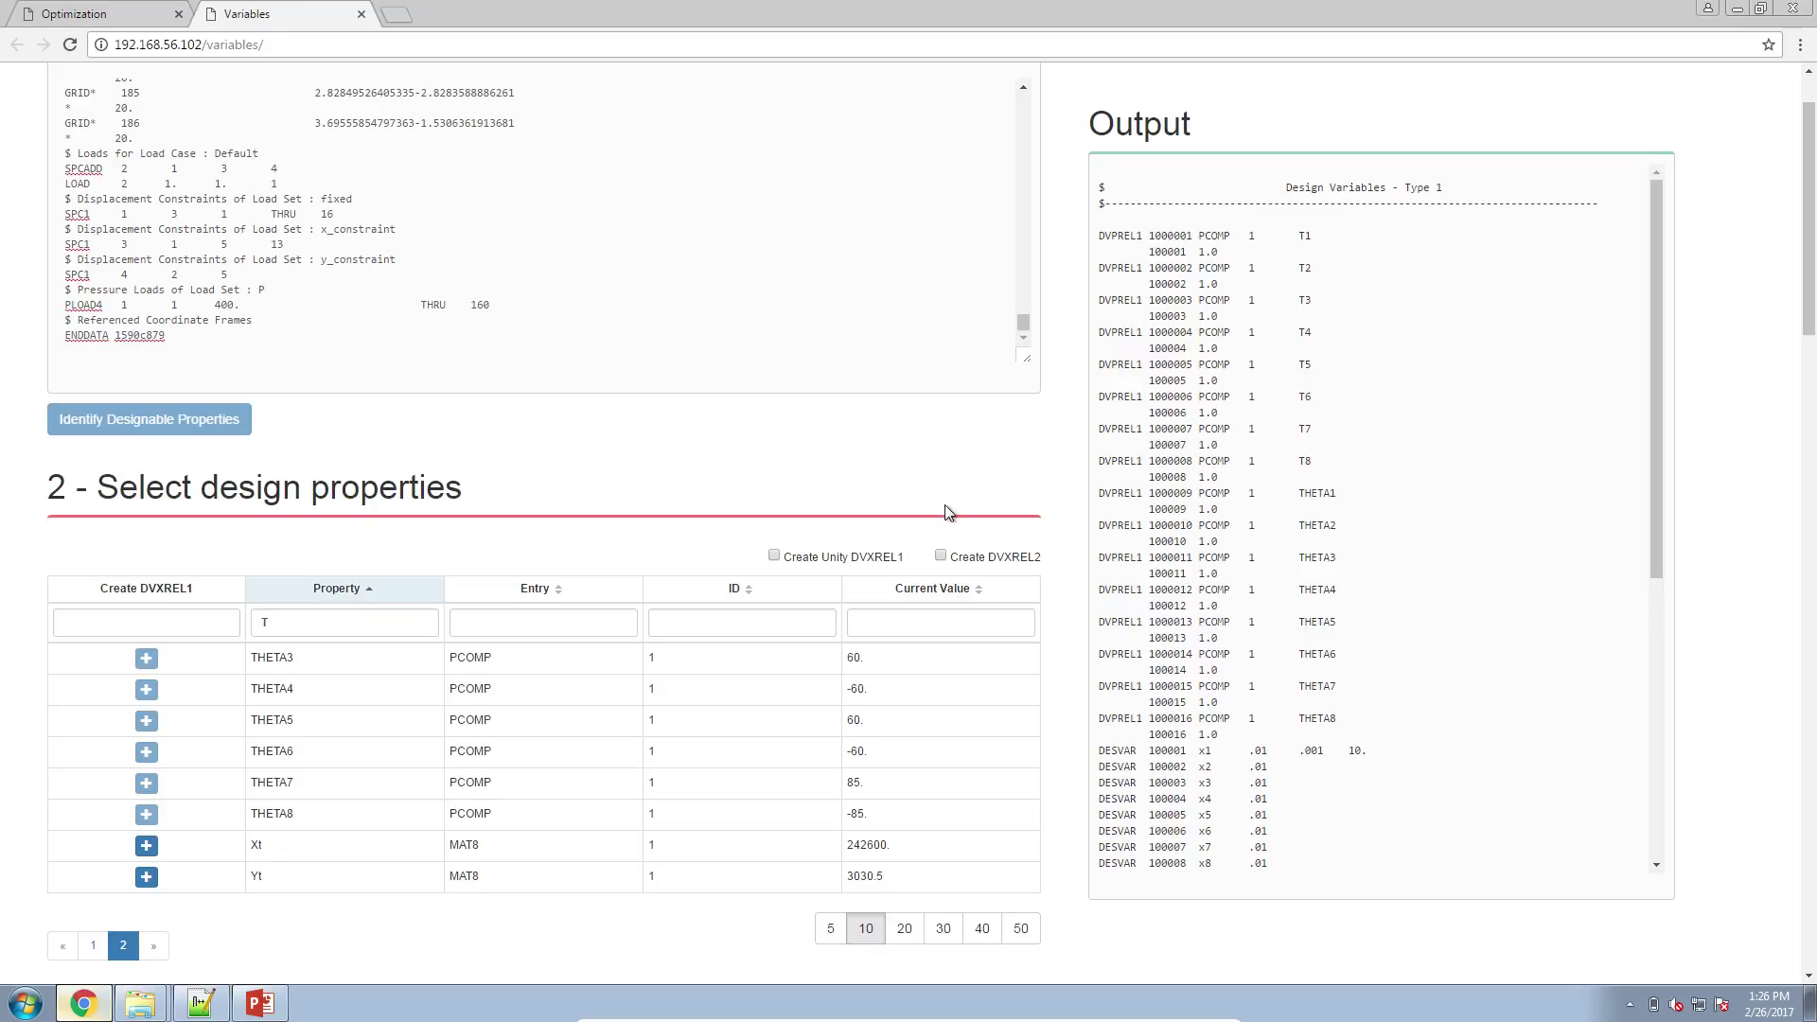
click(242, 1007)
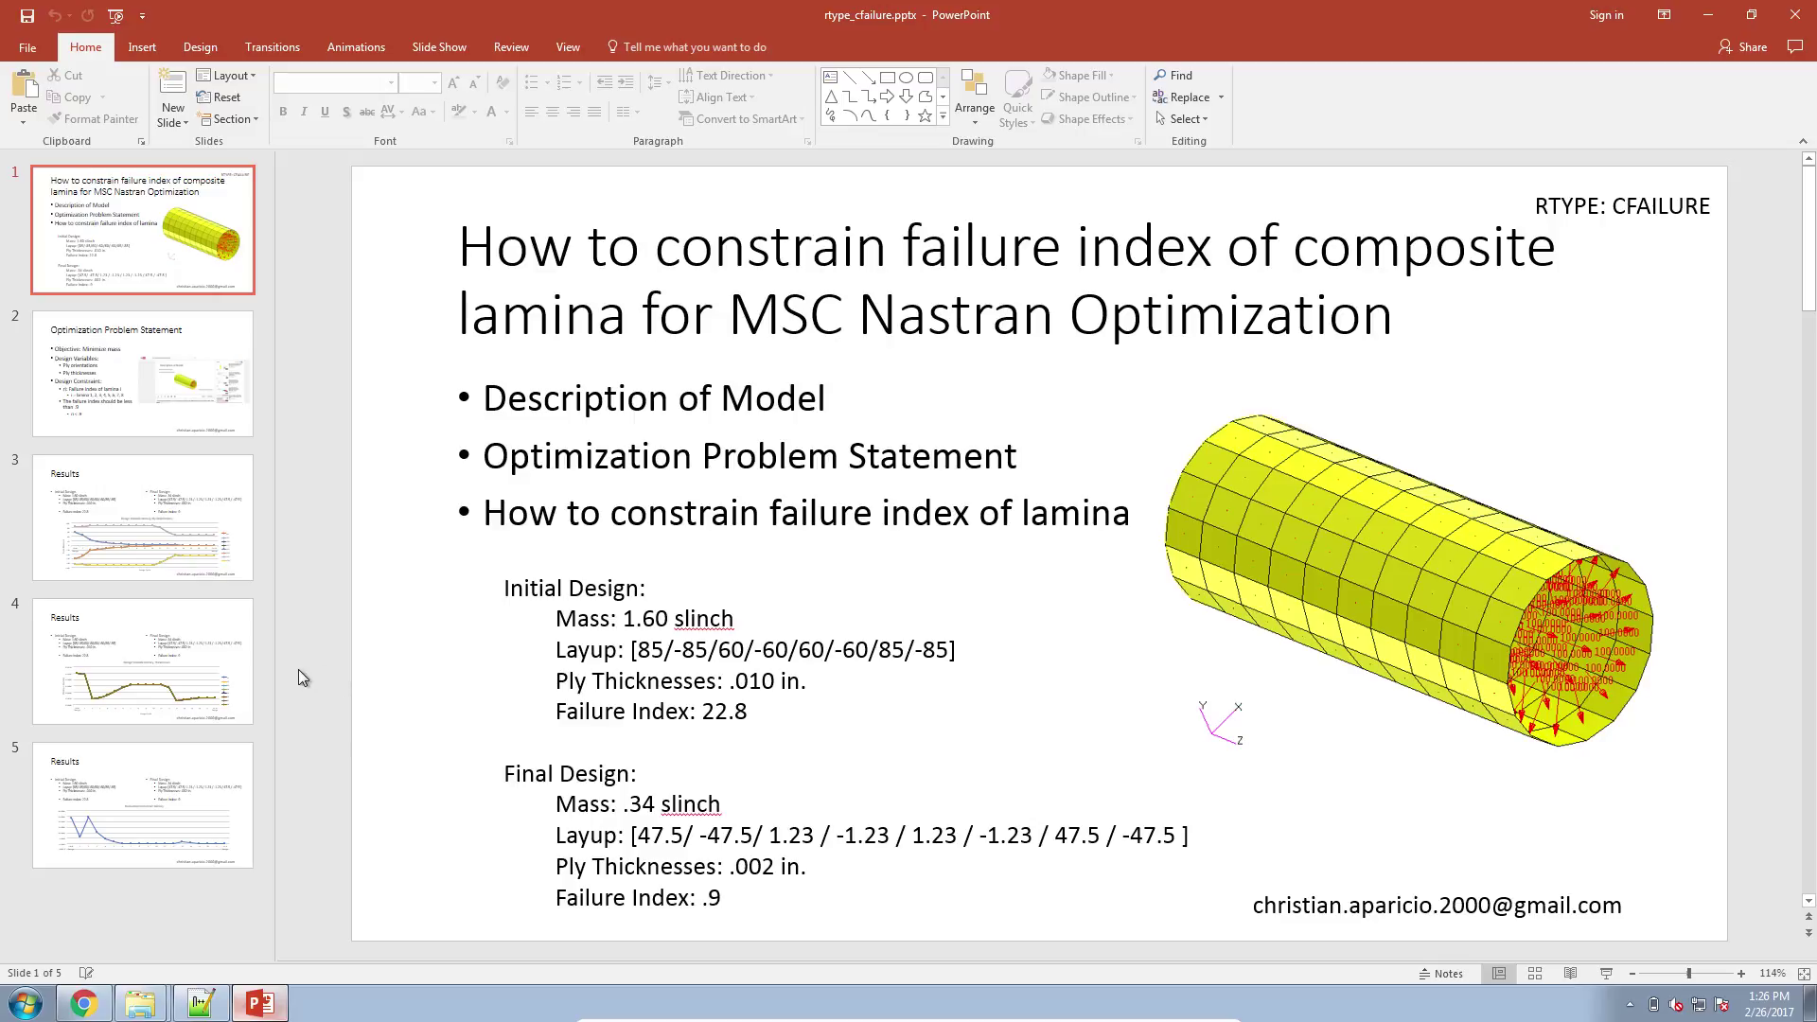
- Read the Optimization Problem Statement slide (slide 2), then go back to the web app's Variables page
click(186, 428)
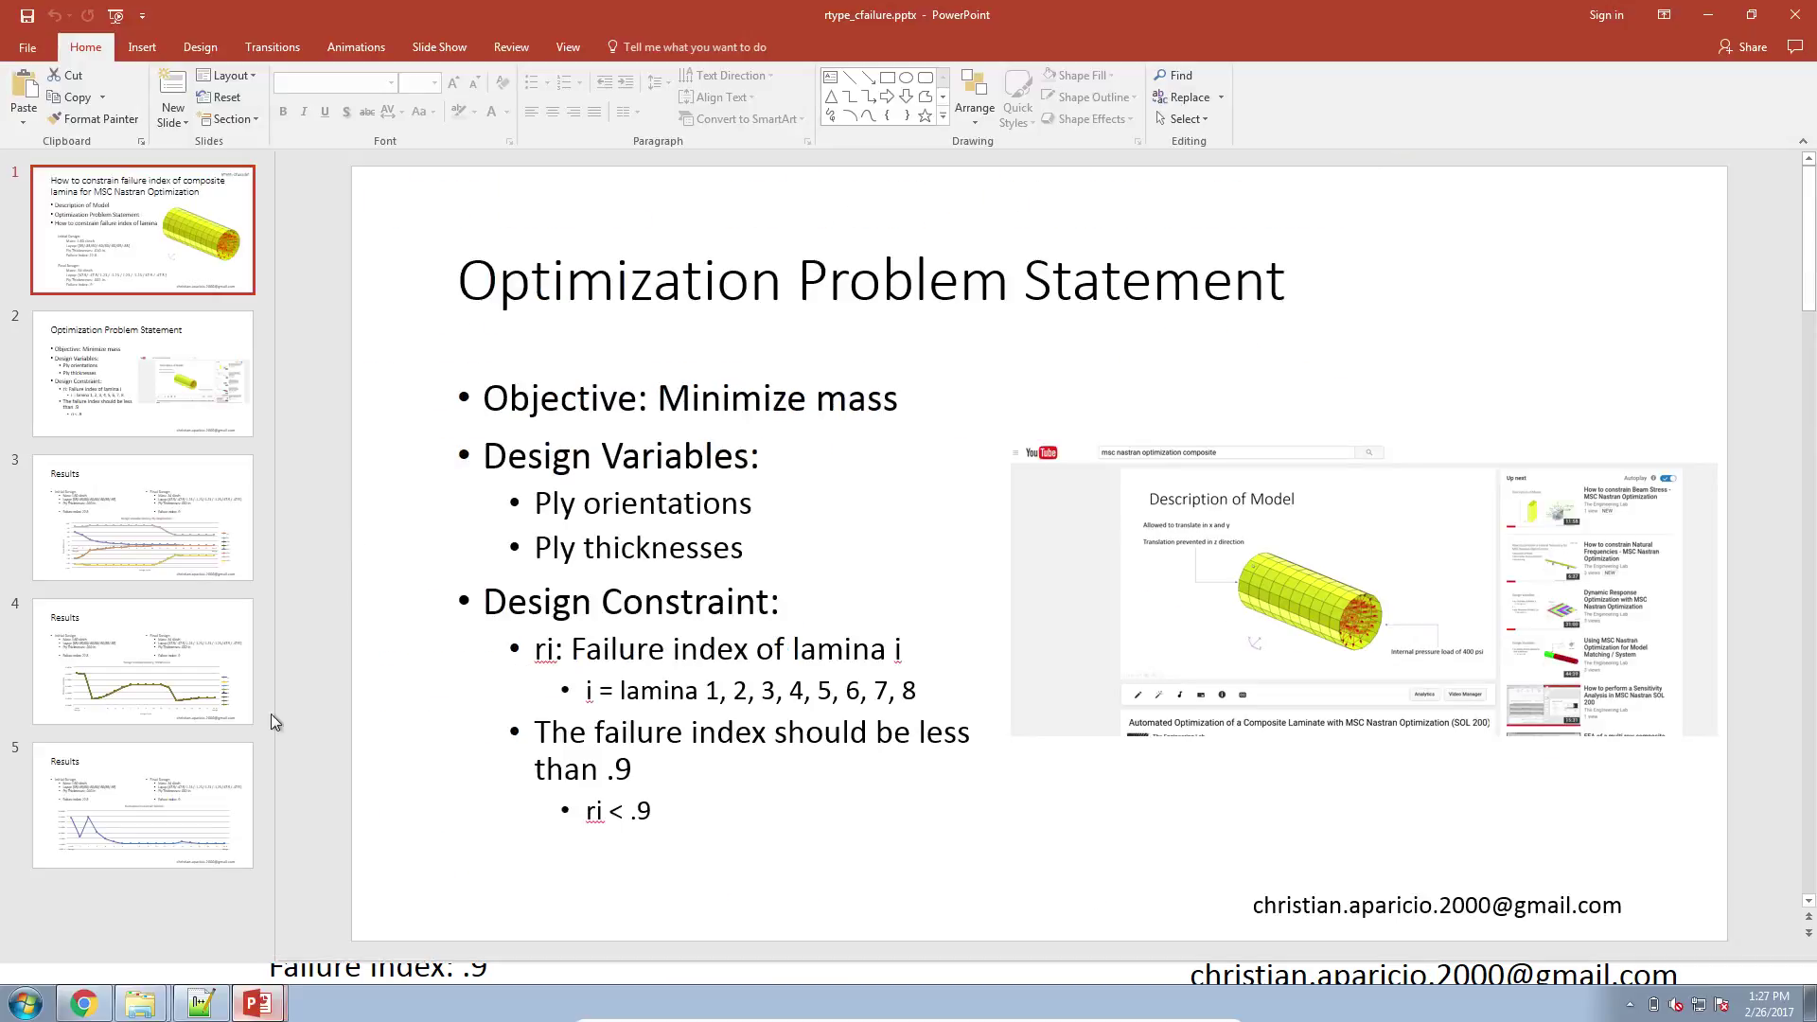
click(84, 1003)
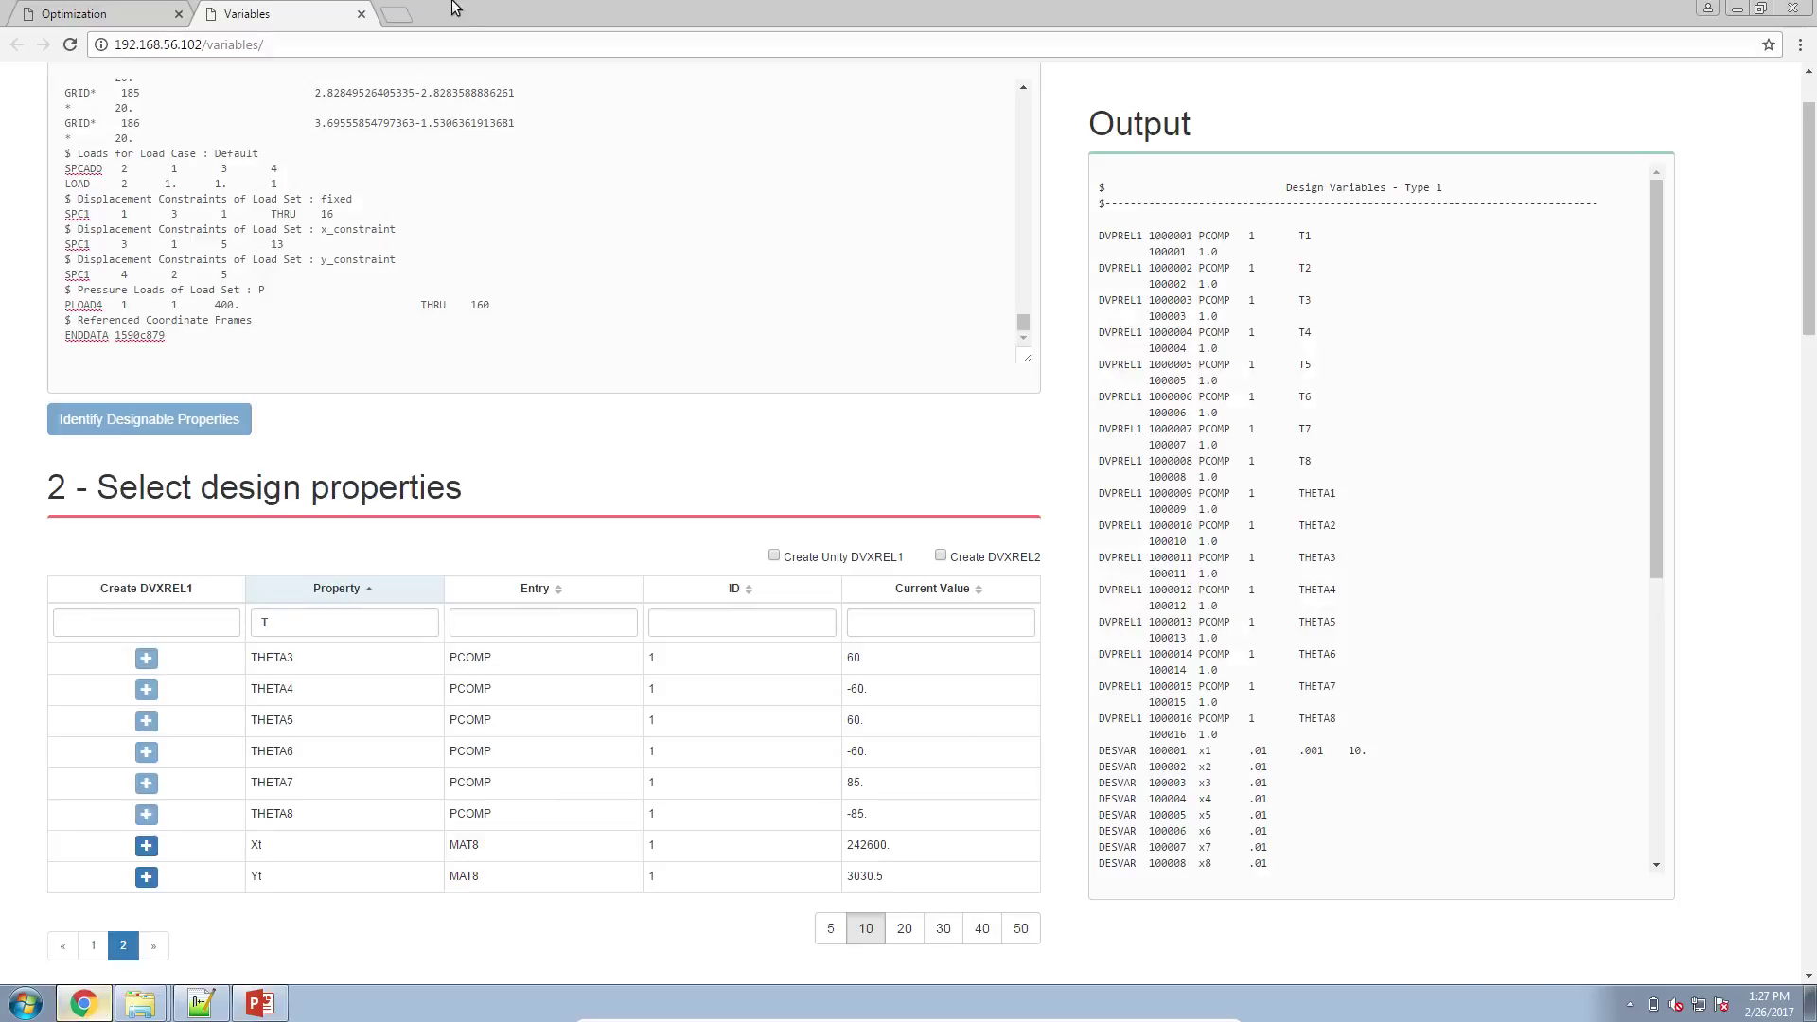
scroll(464, 383, up, 2)
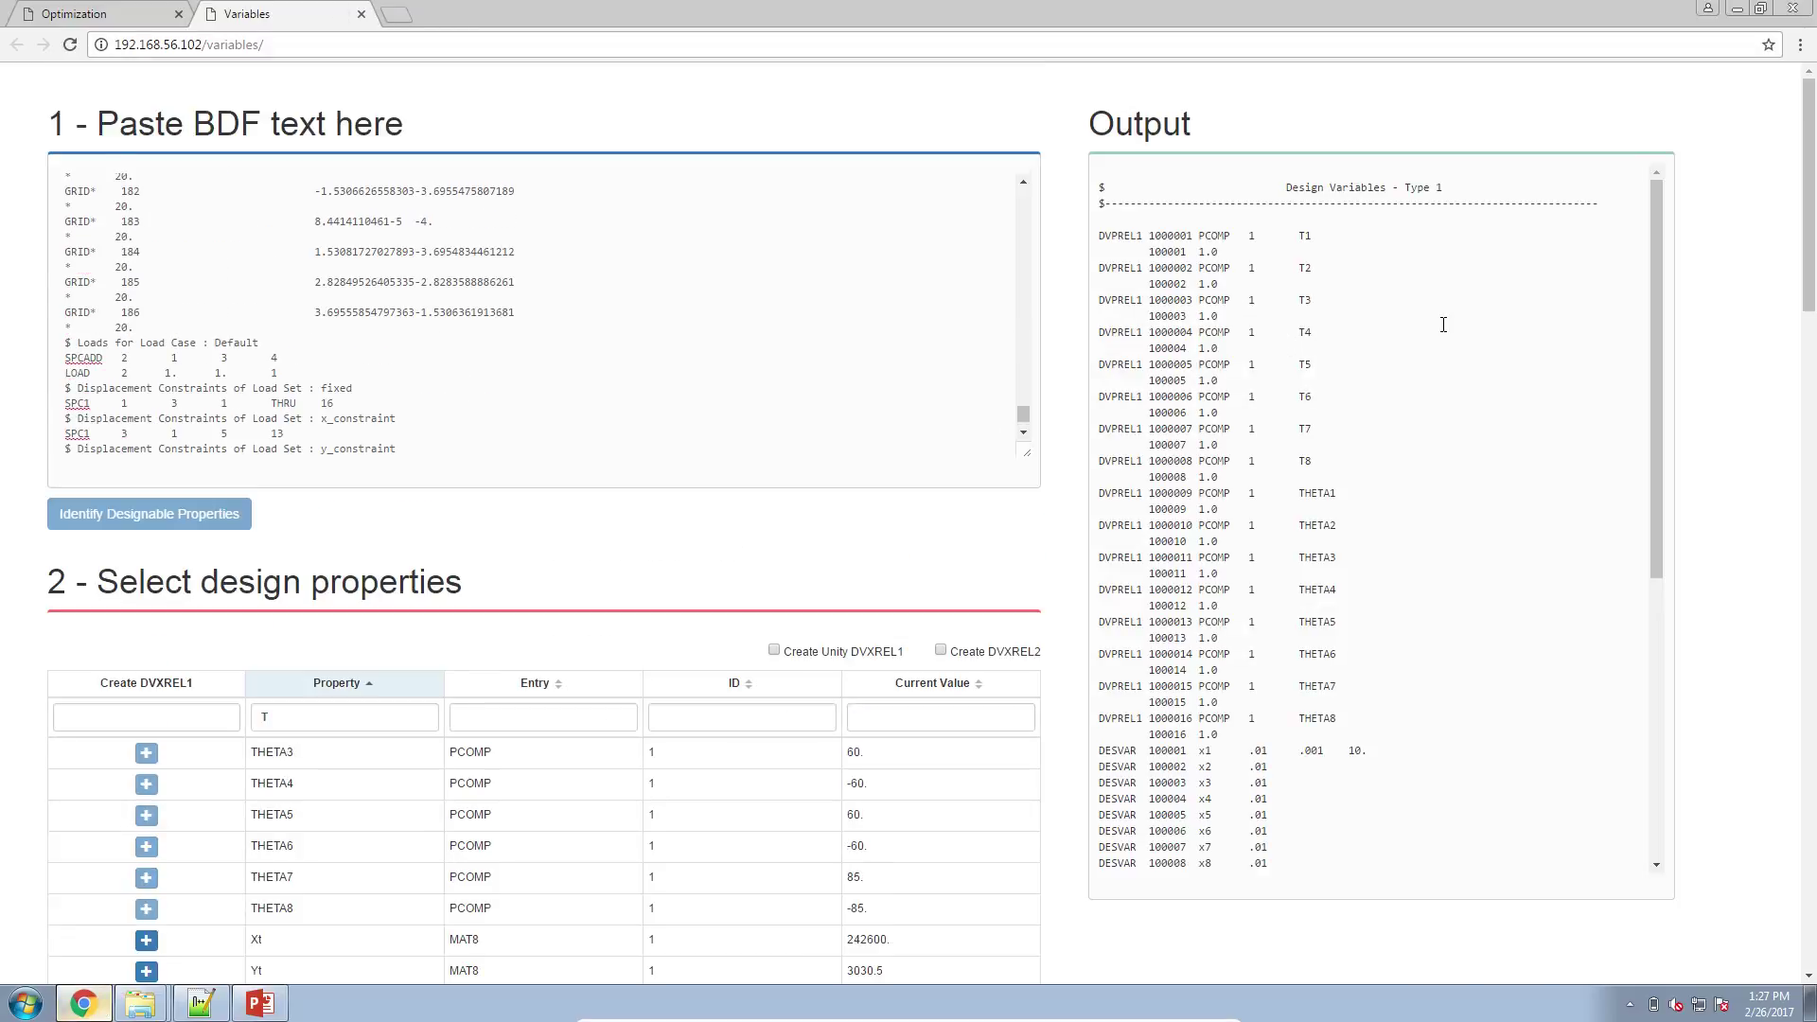
drag(1666, 249, 1641, 633)
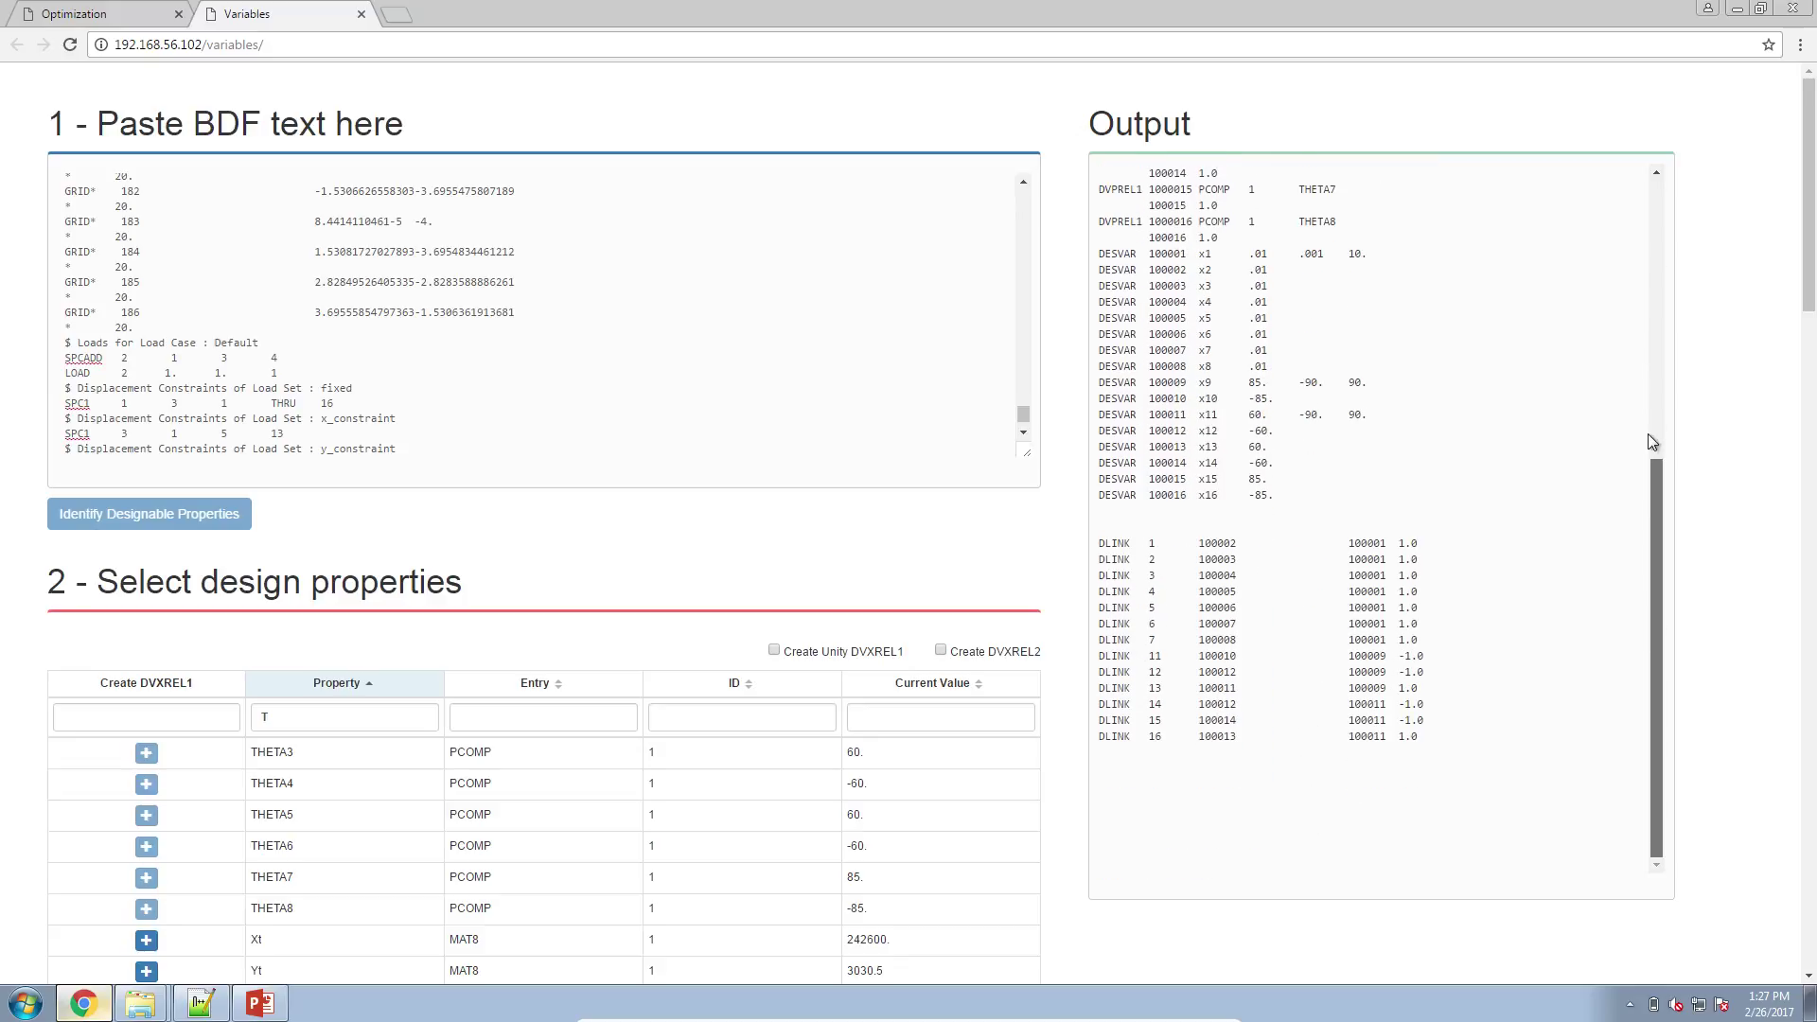
drag(1649, 434, 1647, 256)
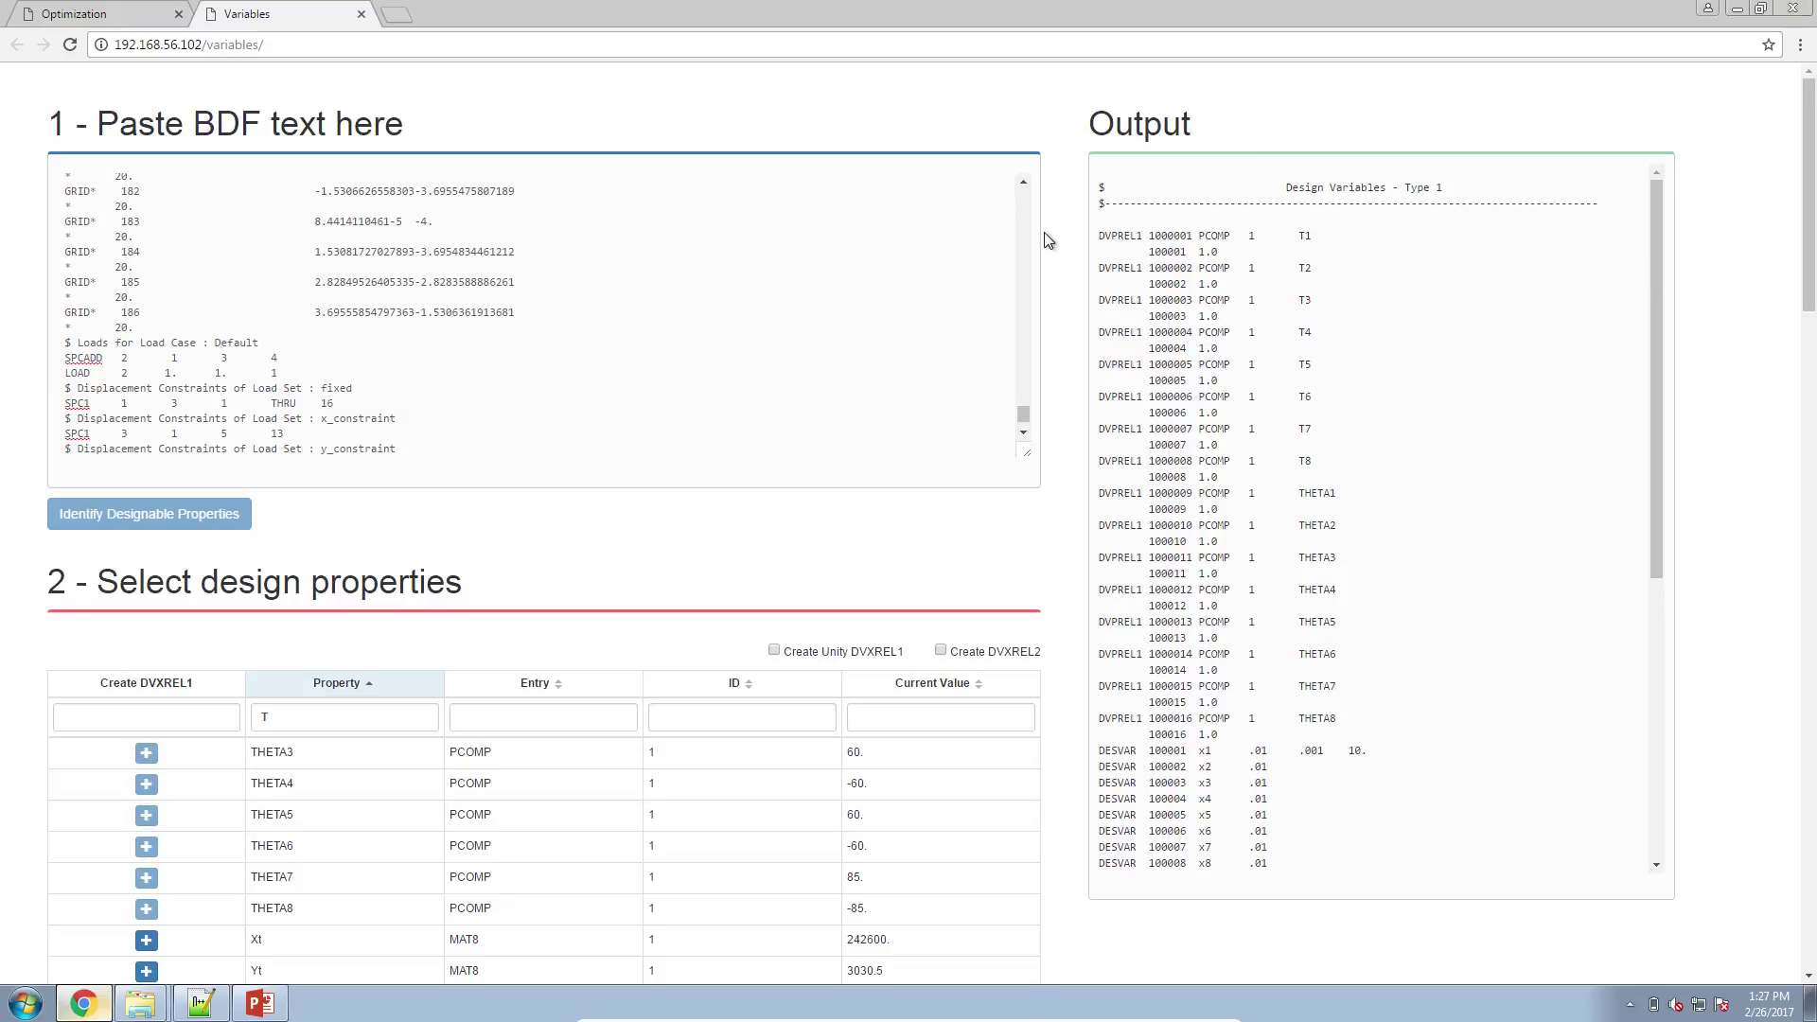
drag(1093, 237, 1205, 237)
drag(1350, 245, 1346, 257)
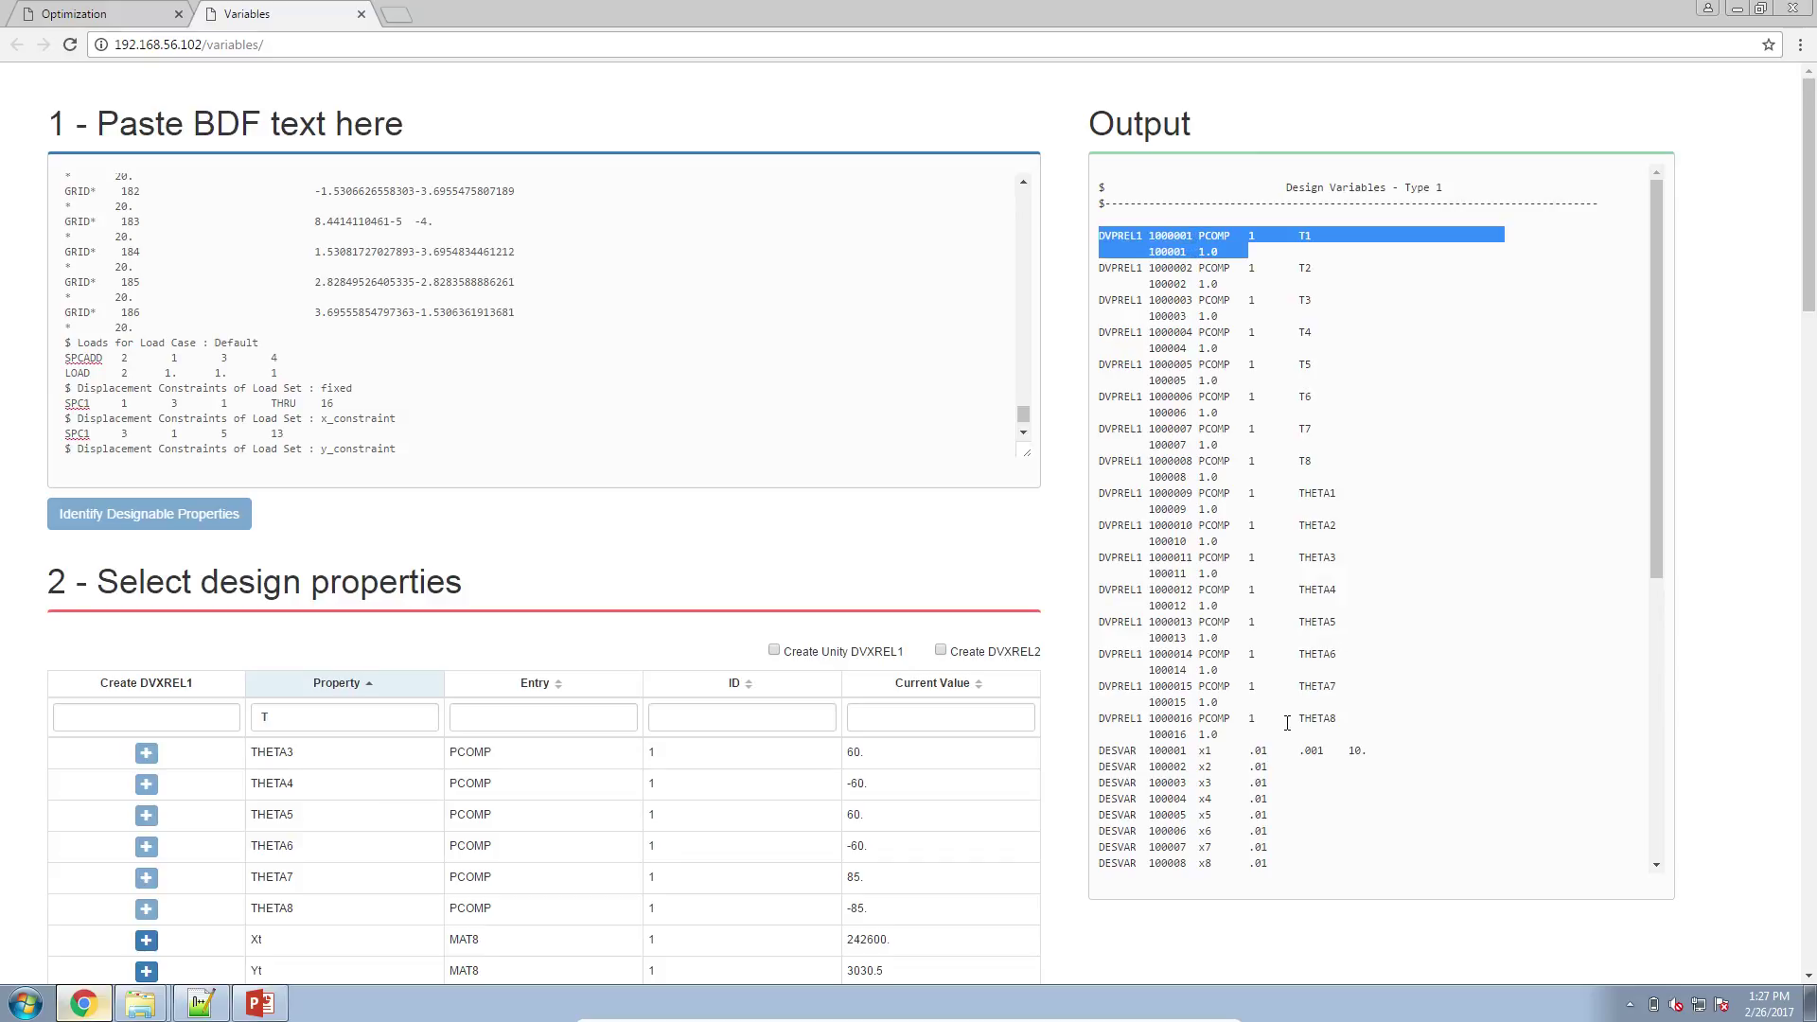
drag(1372, 750, 1098, 751)
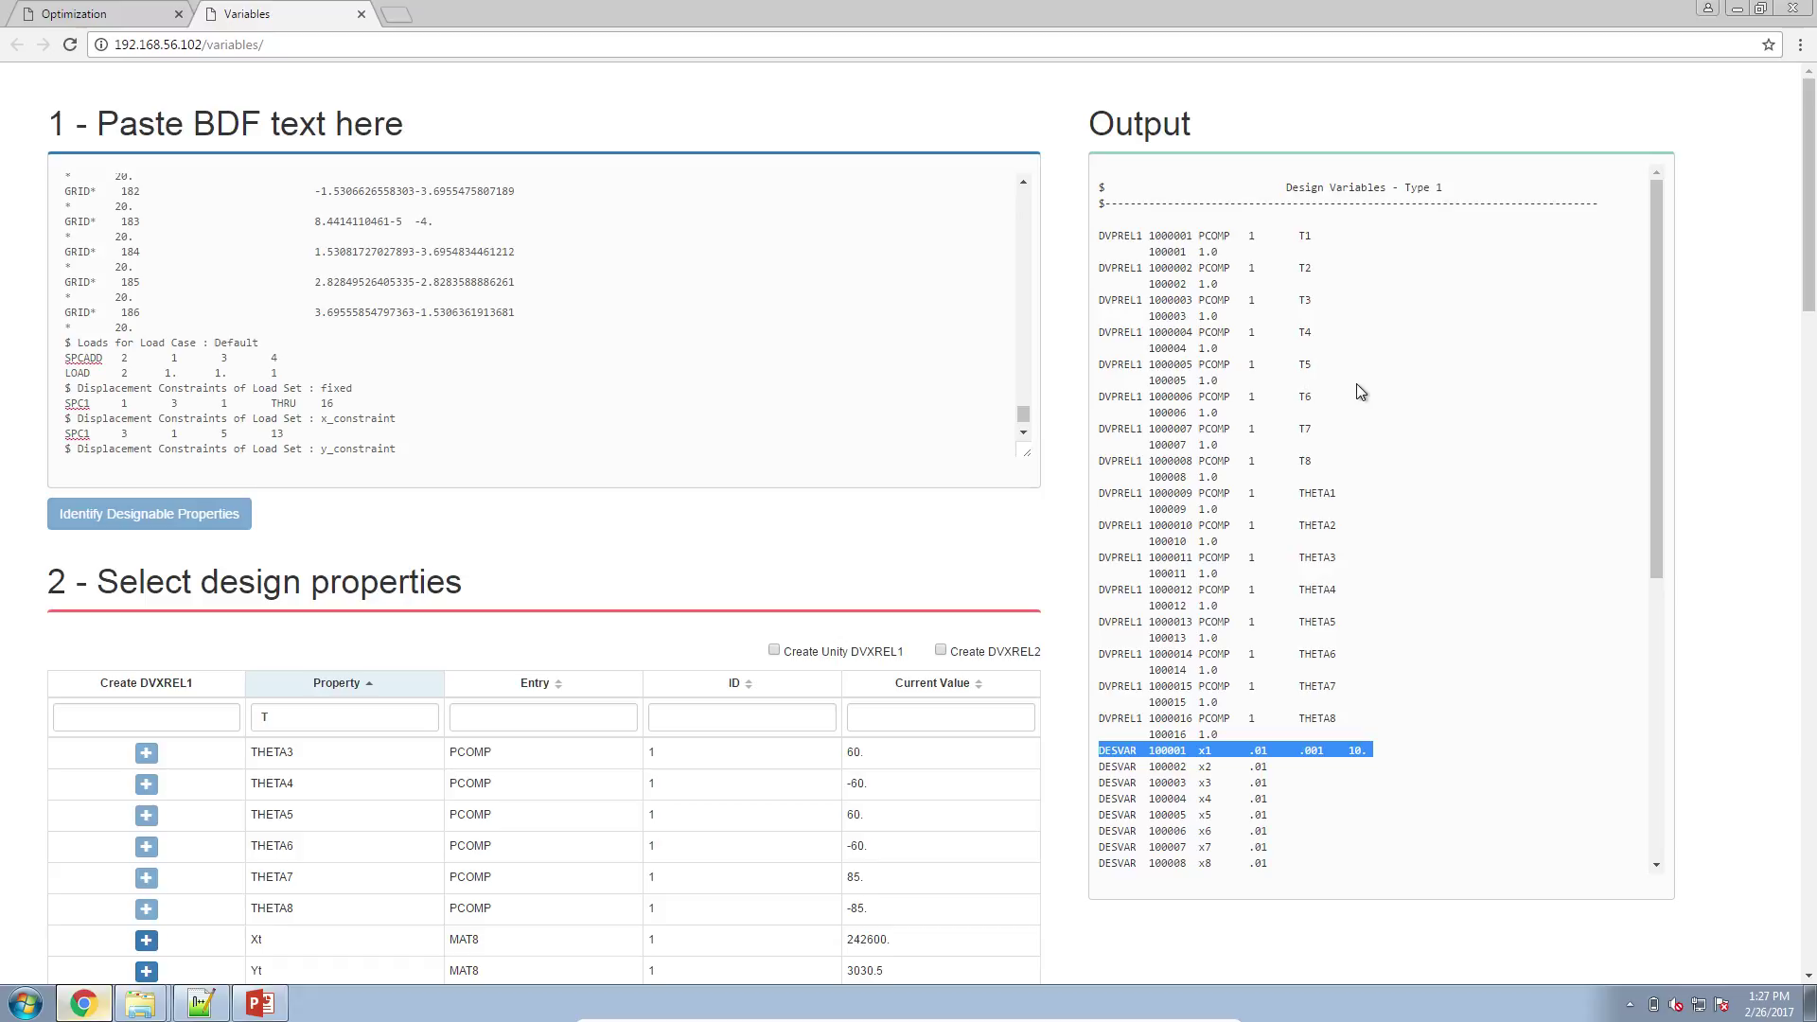
- Start a blank 'new 1' document in Notepad++ and move its restored window to the lower half of the screen
click(25, 1003)
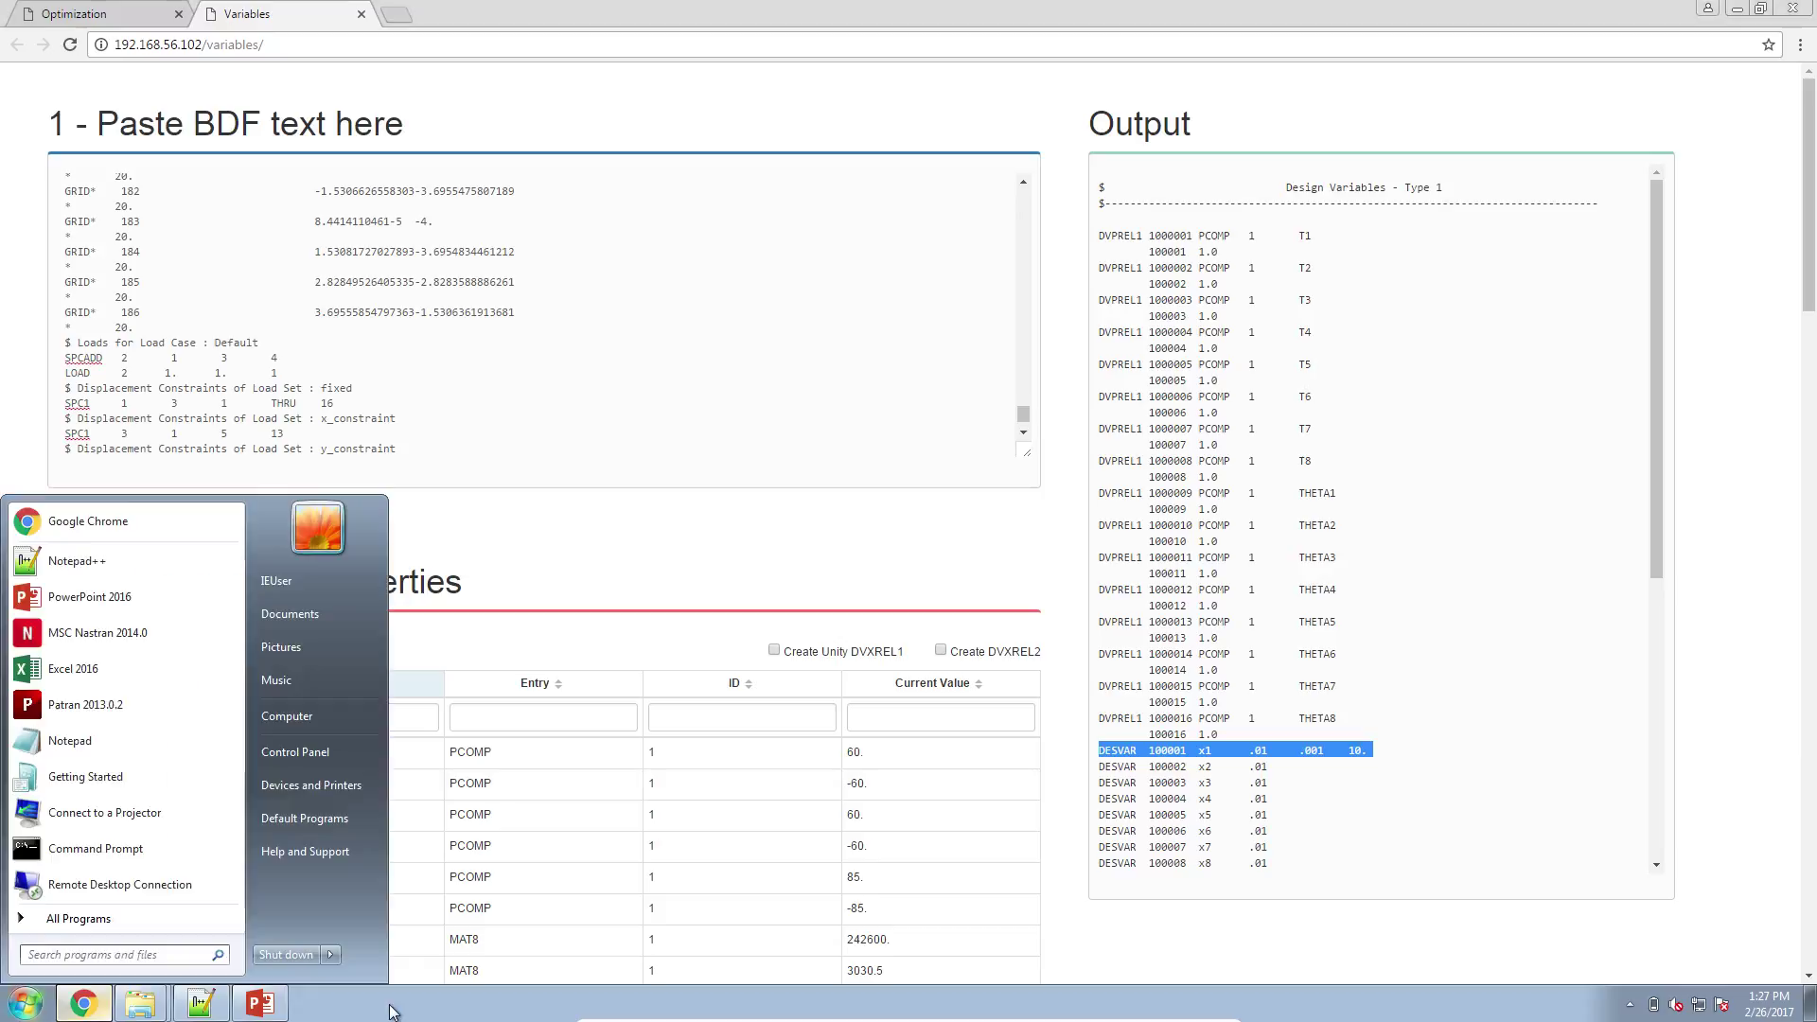
click(201, 1008)
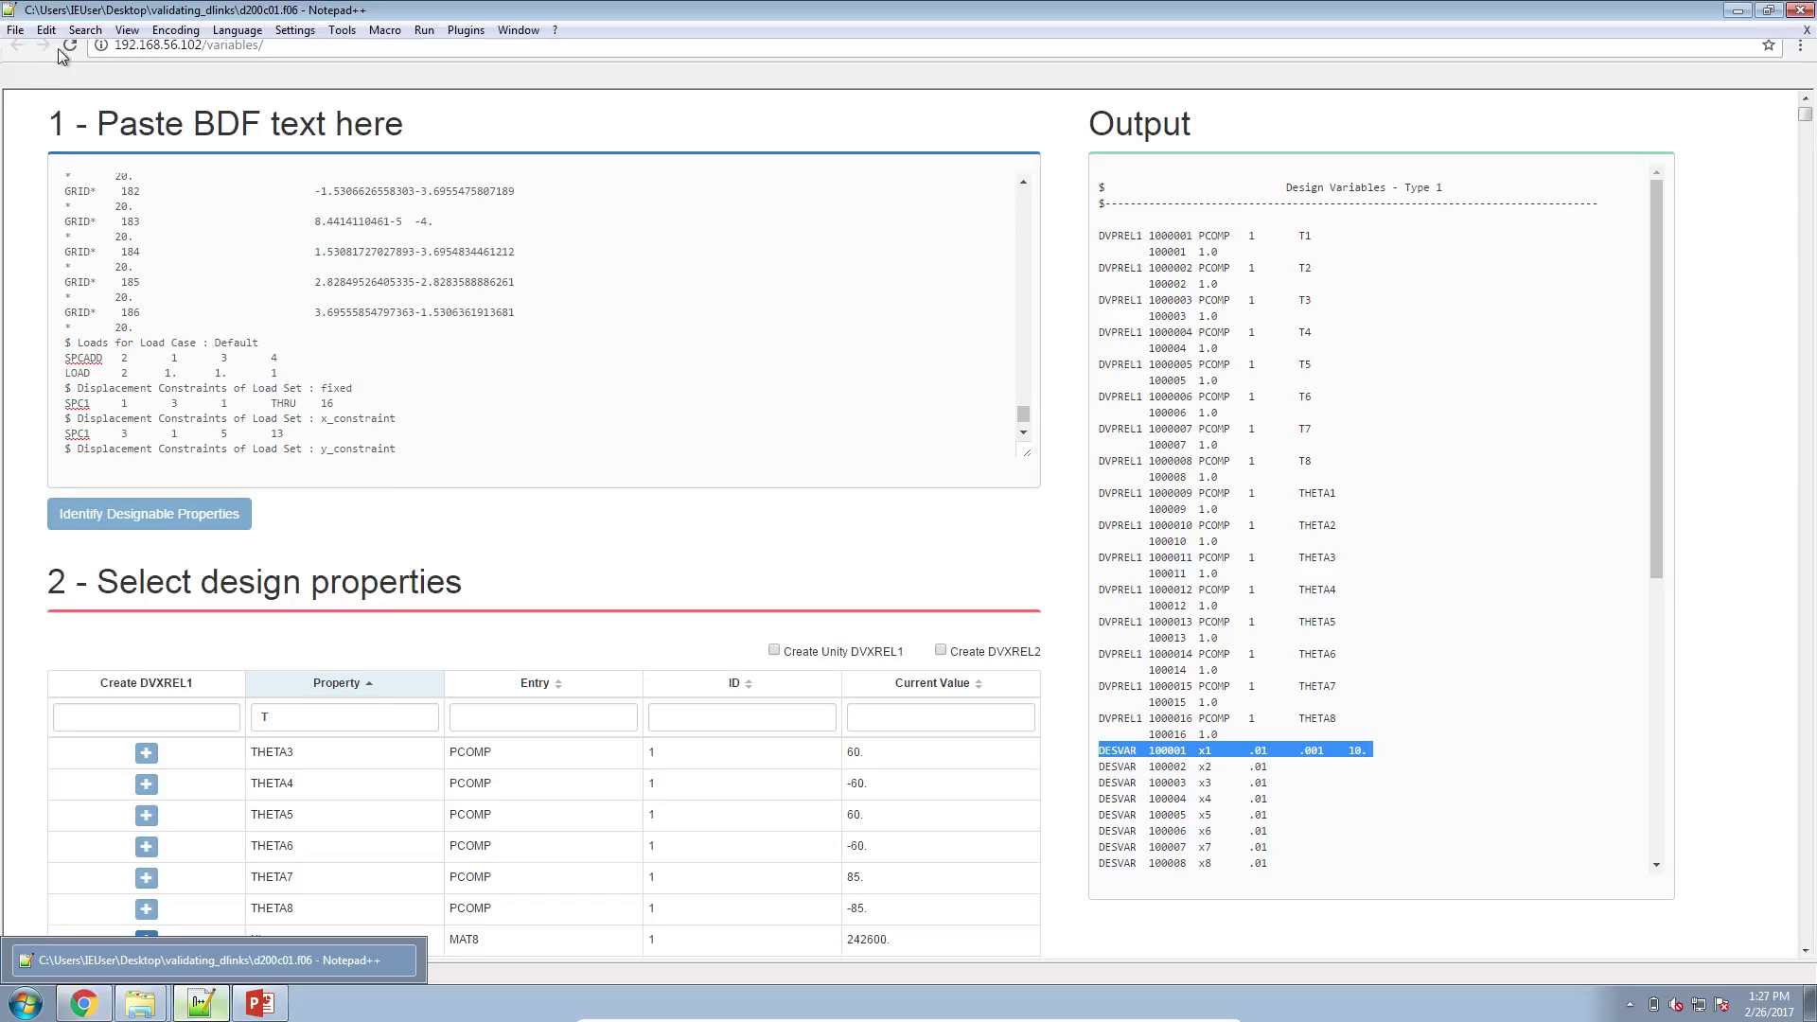
click(13, 34)
click(66, 49)
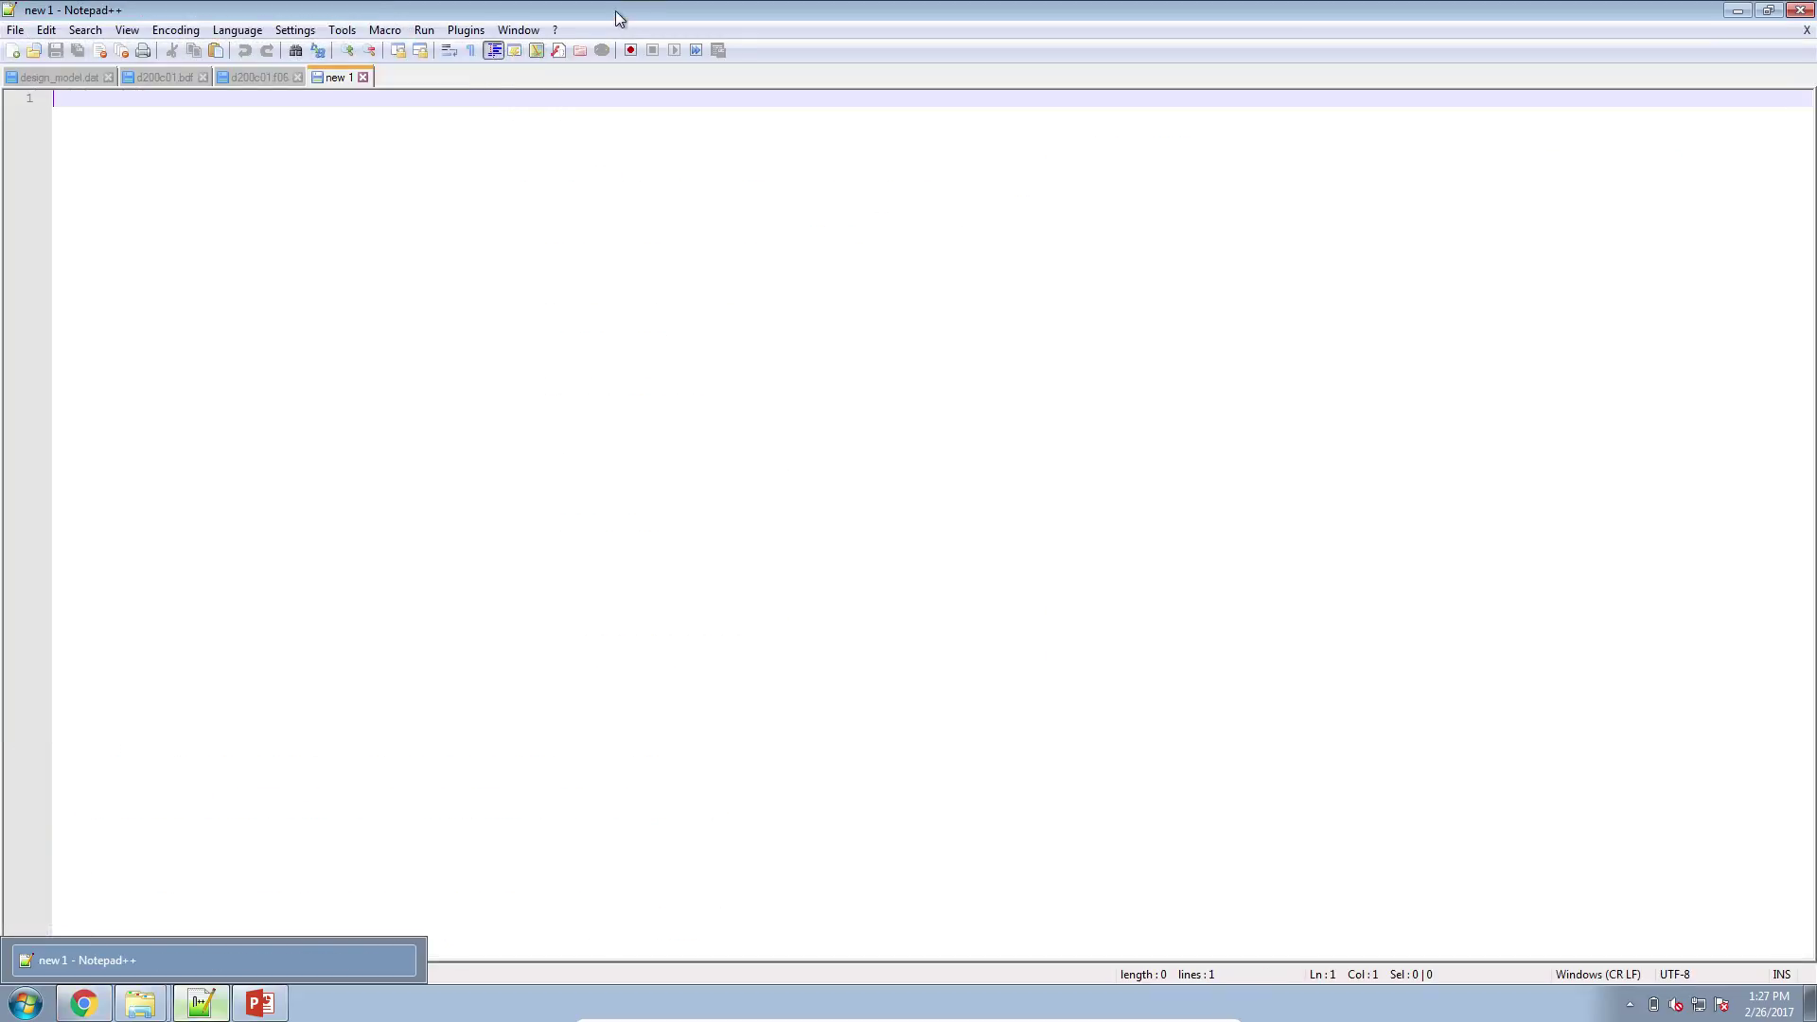
double_click(616, 12)
drag(925, 661, 1136, 768)
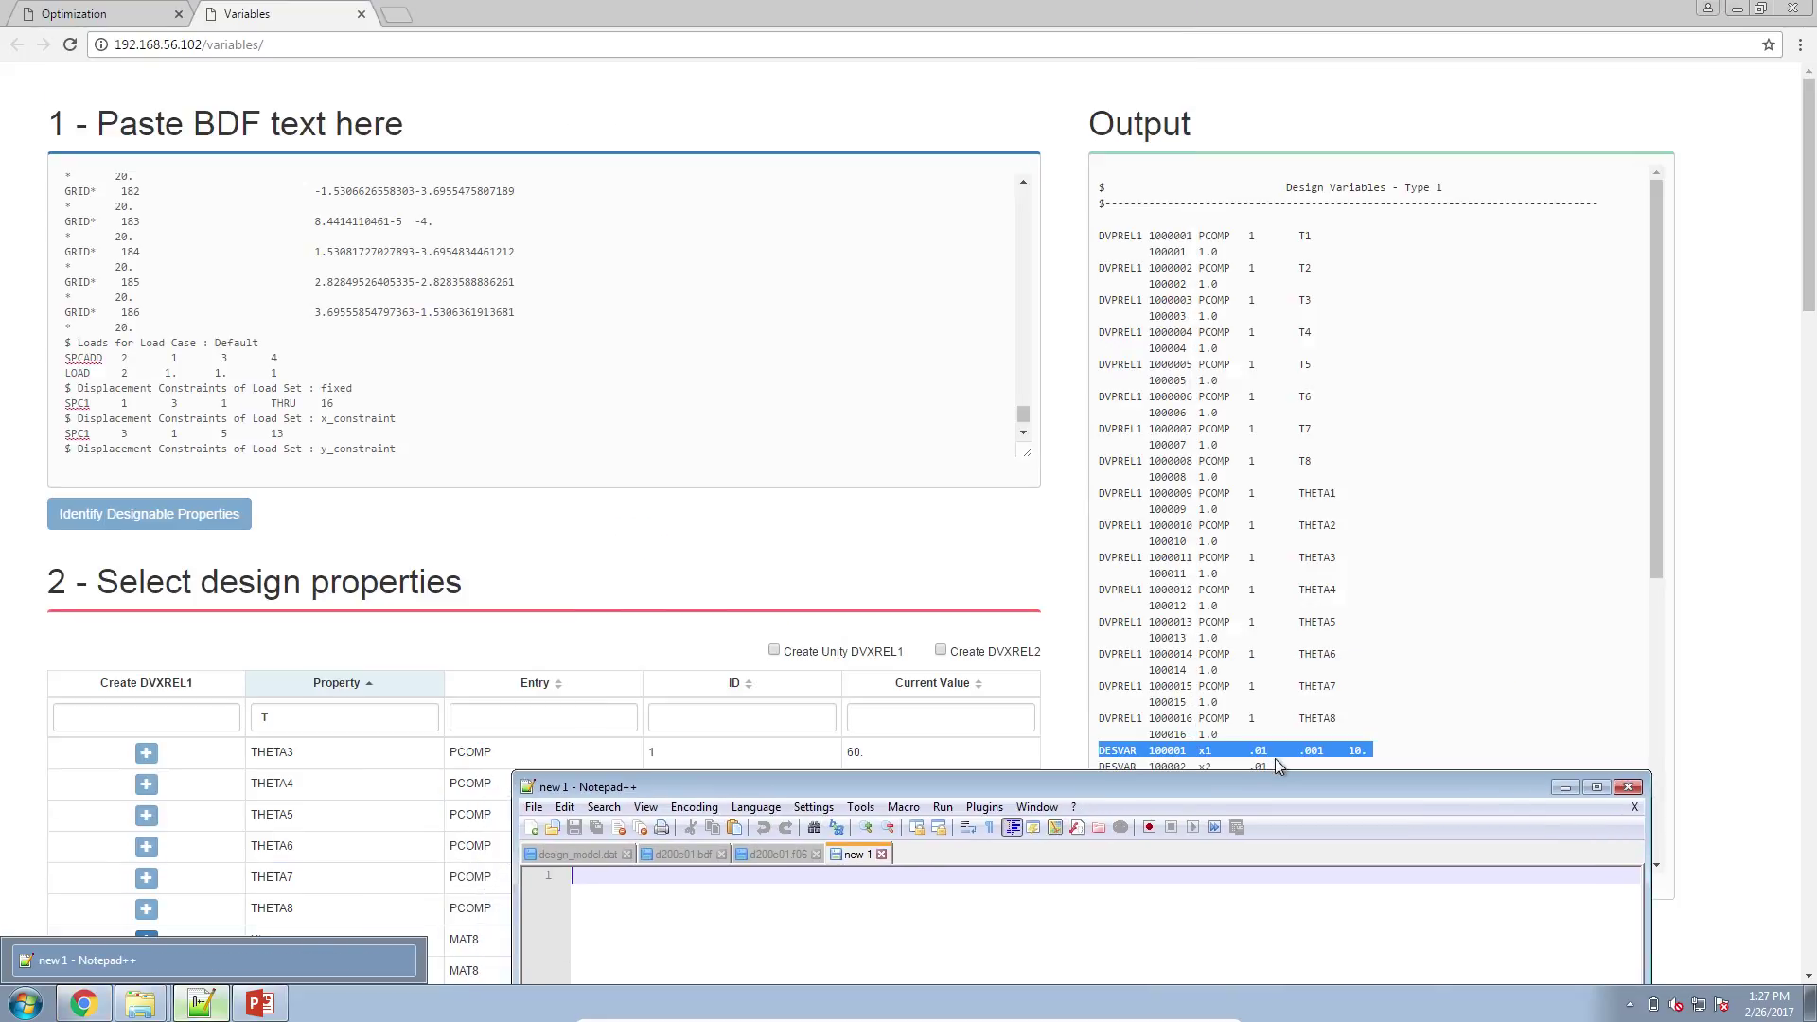
- Zoom the web app page in and select the .01 value on the first DESVAR card
click(1259, 751)
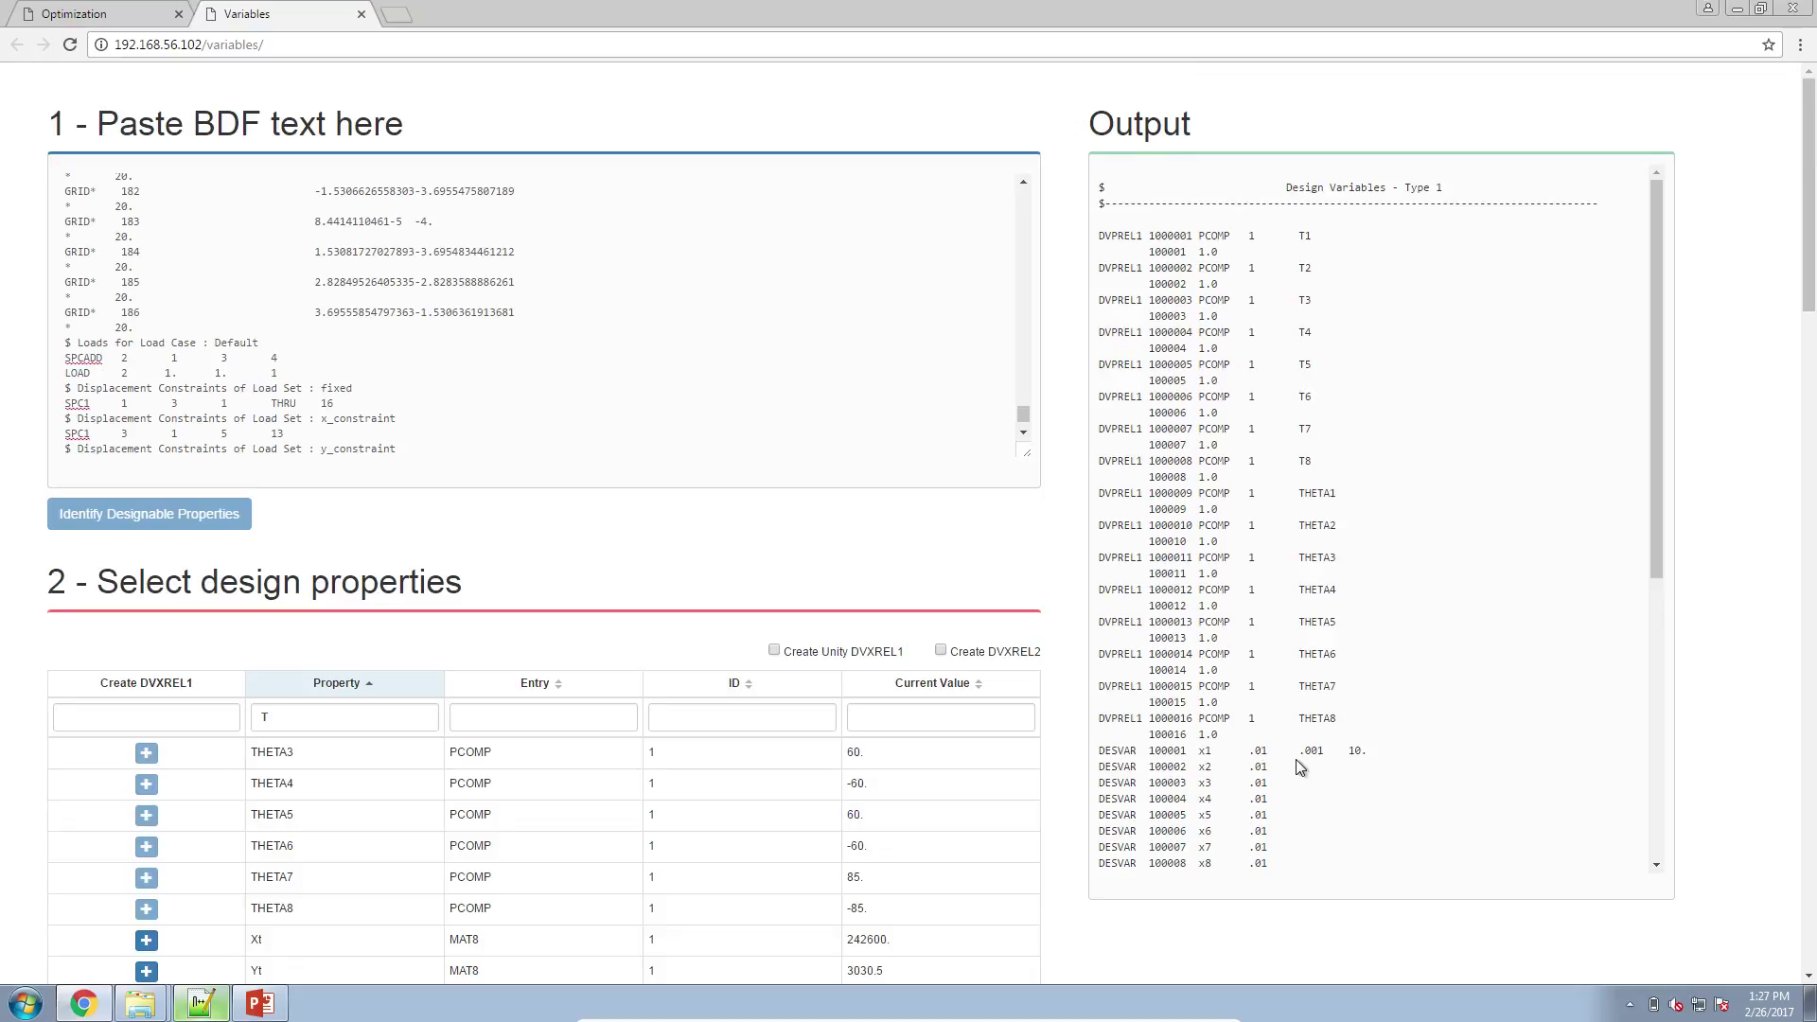
scroll(1301, 771, up, 1)
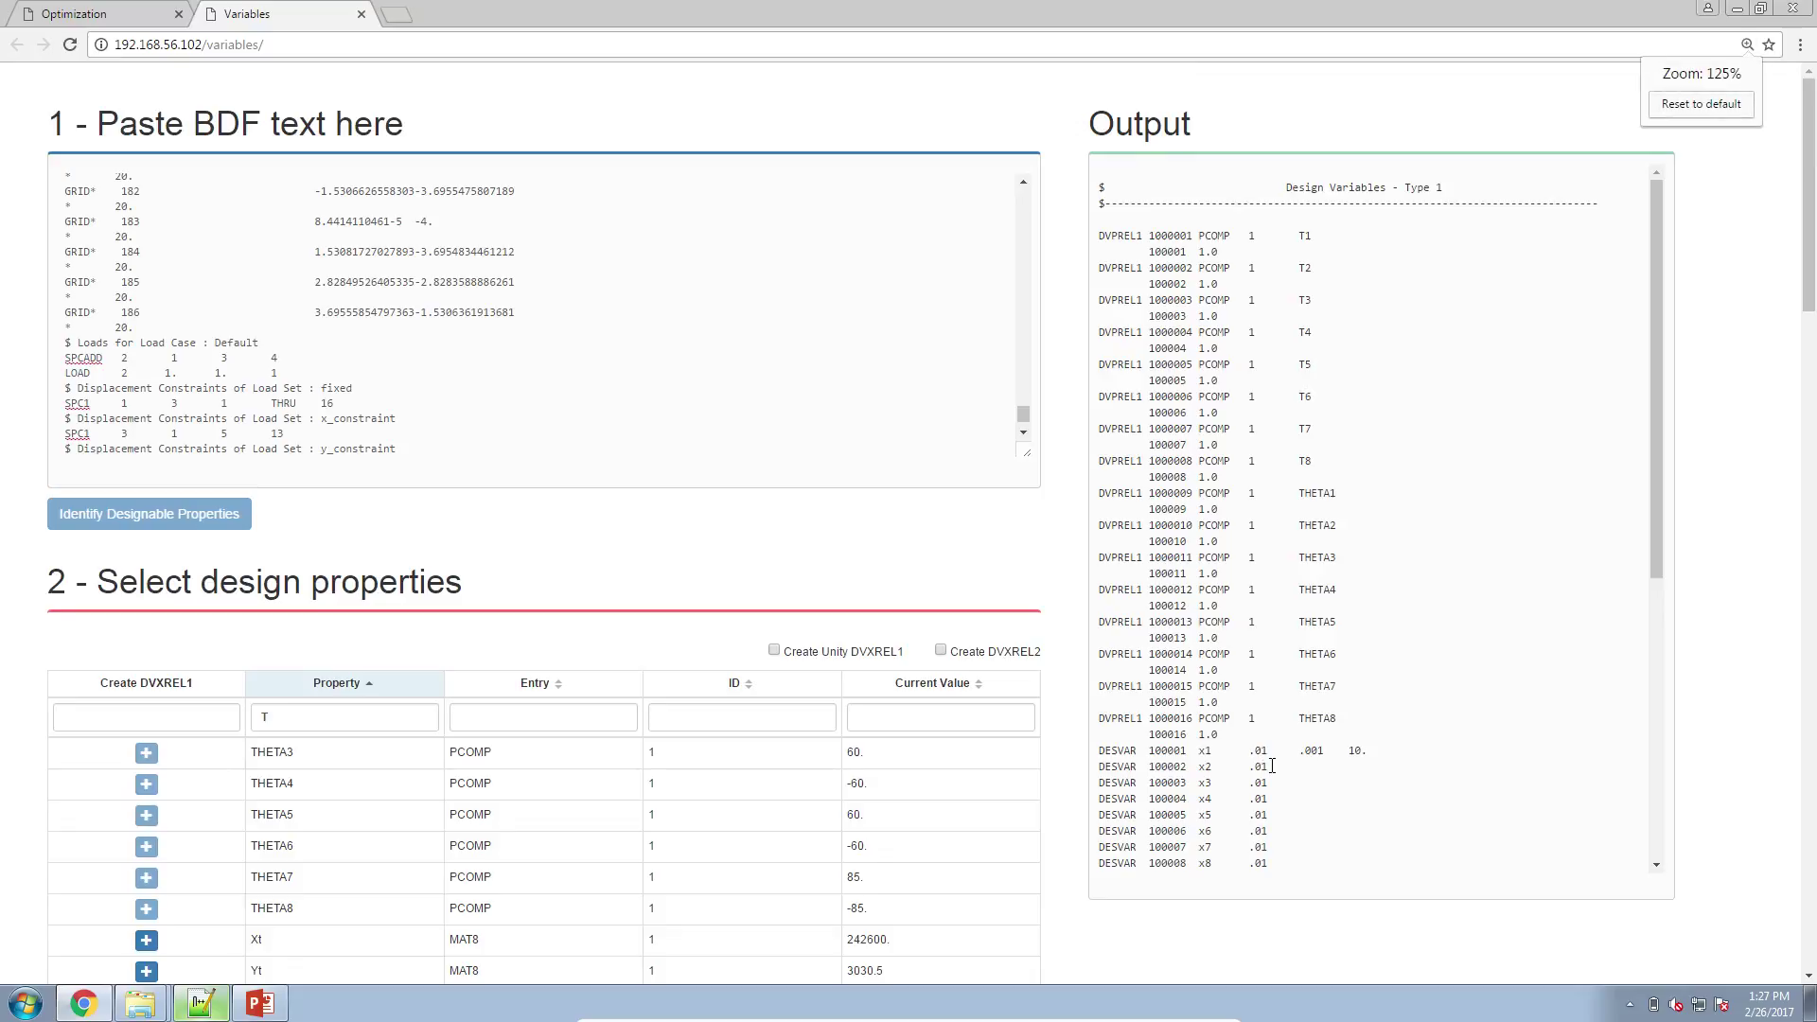
scroll(1273, 765, up, 1)
scroll(1383, 796, up, 1)
drag(1374, 795, 1395, 795)
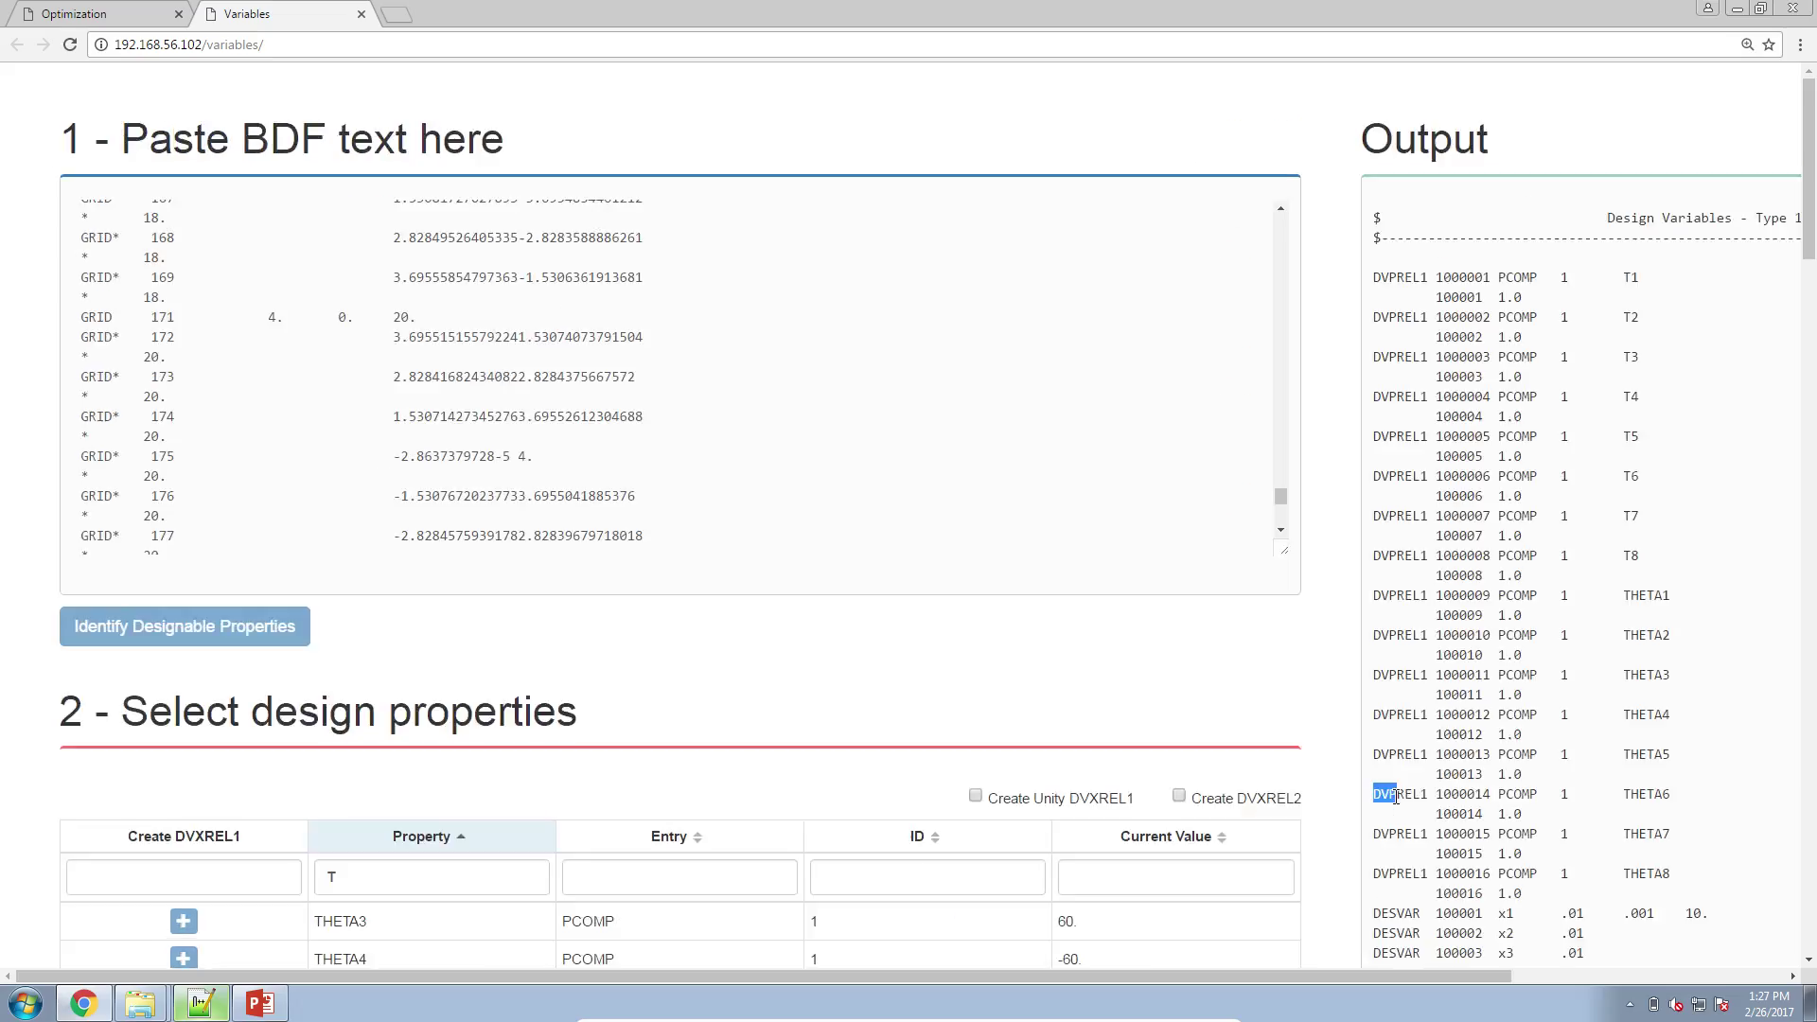
drag(1459, 980, 1588, 971)
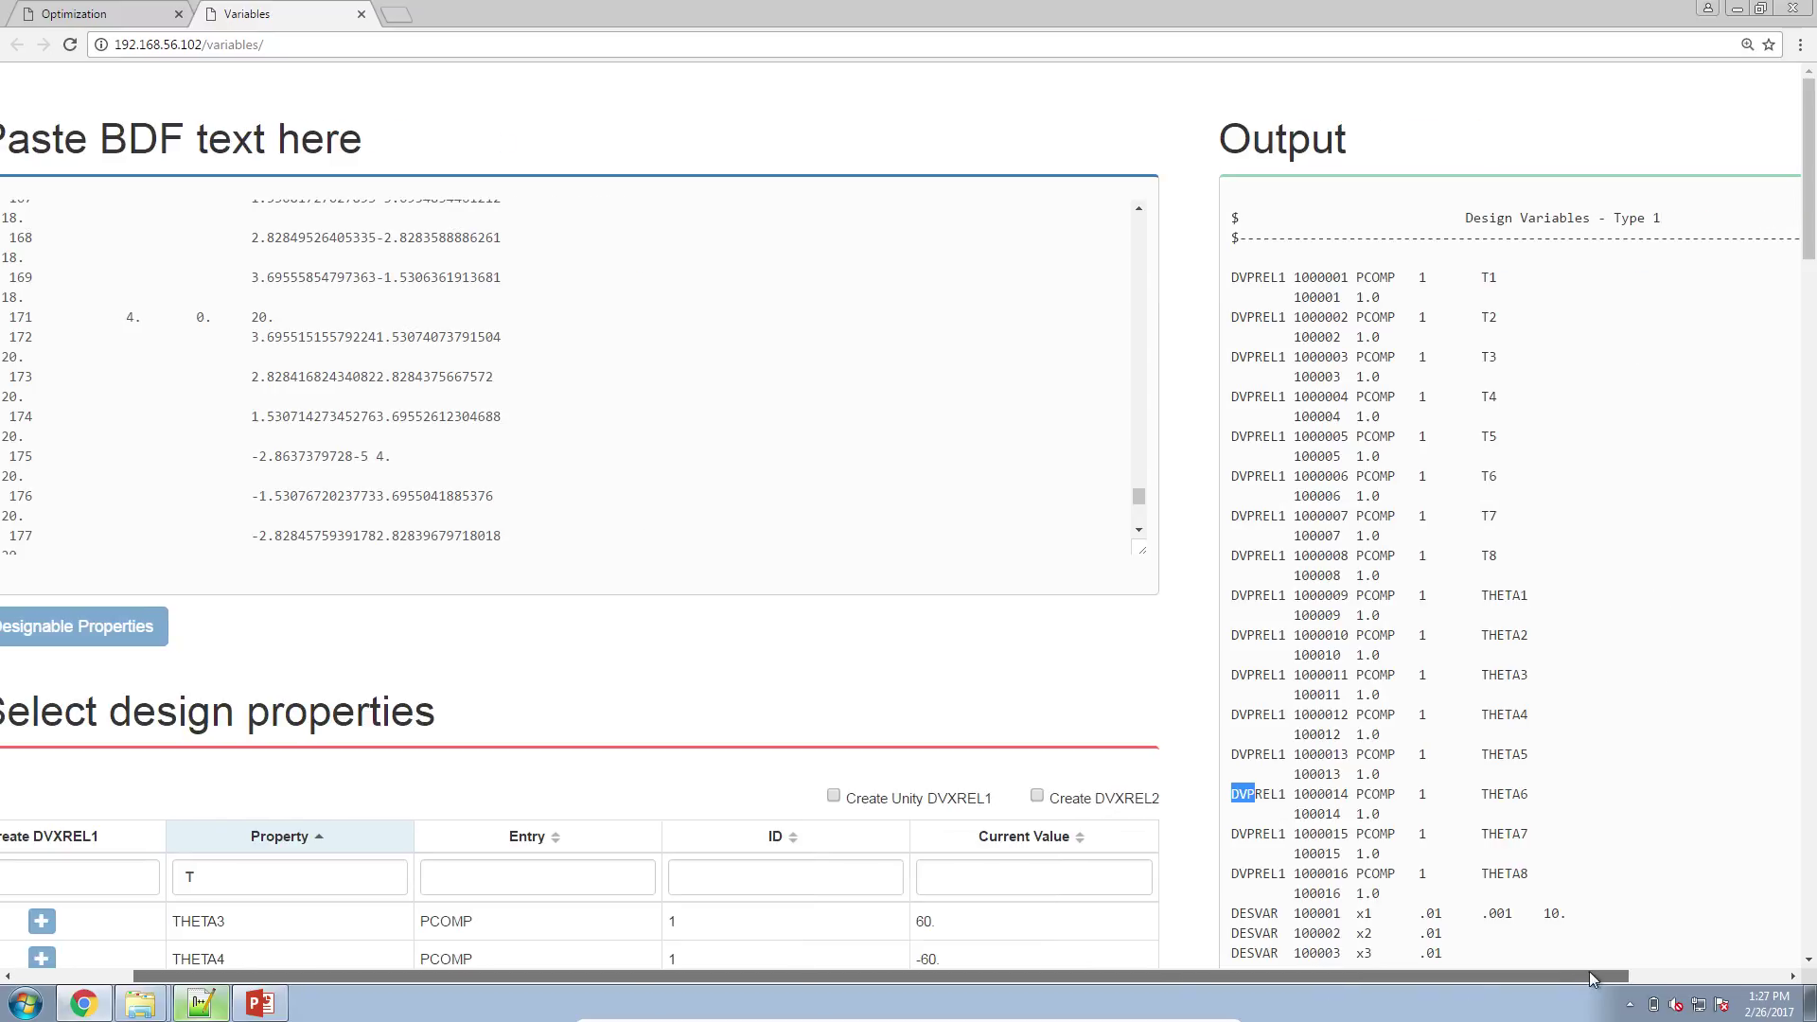
scroll(1432, 872, down, 2)
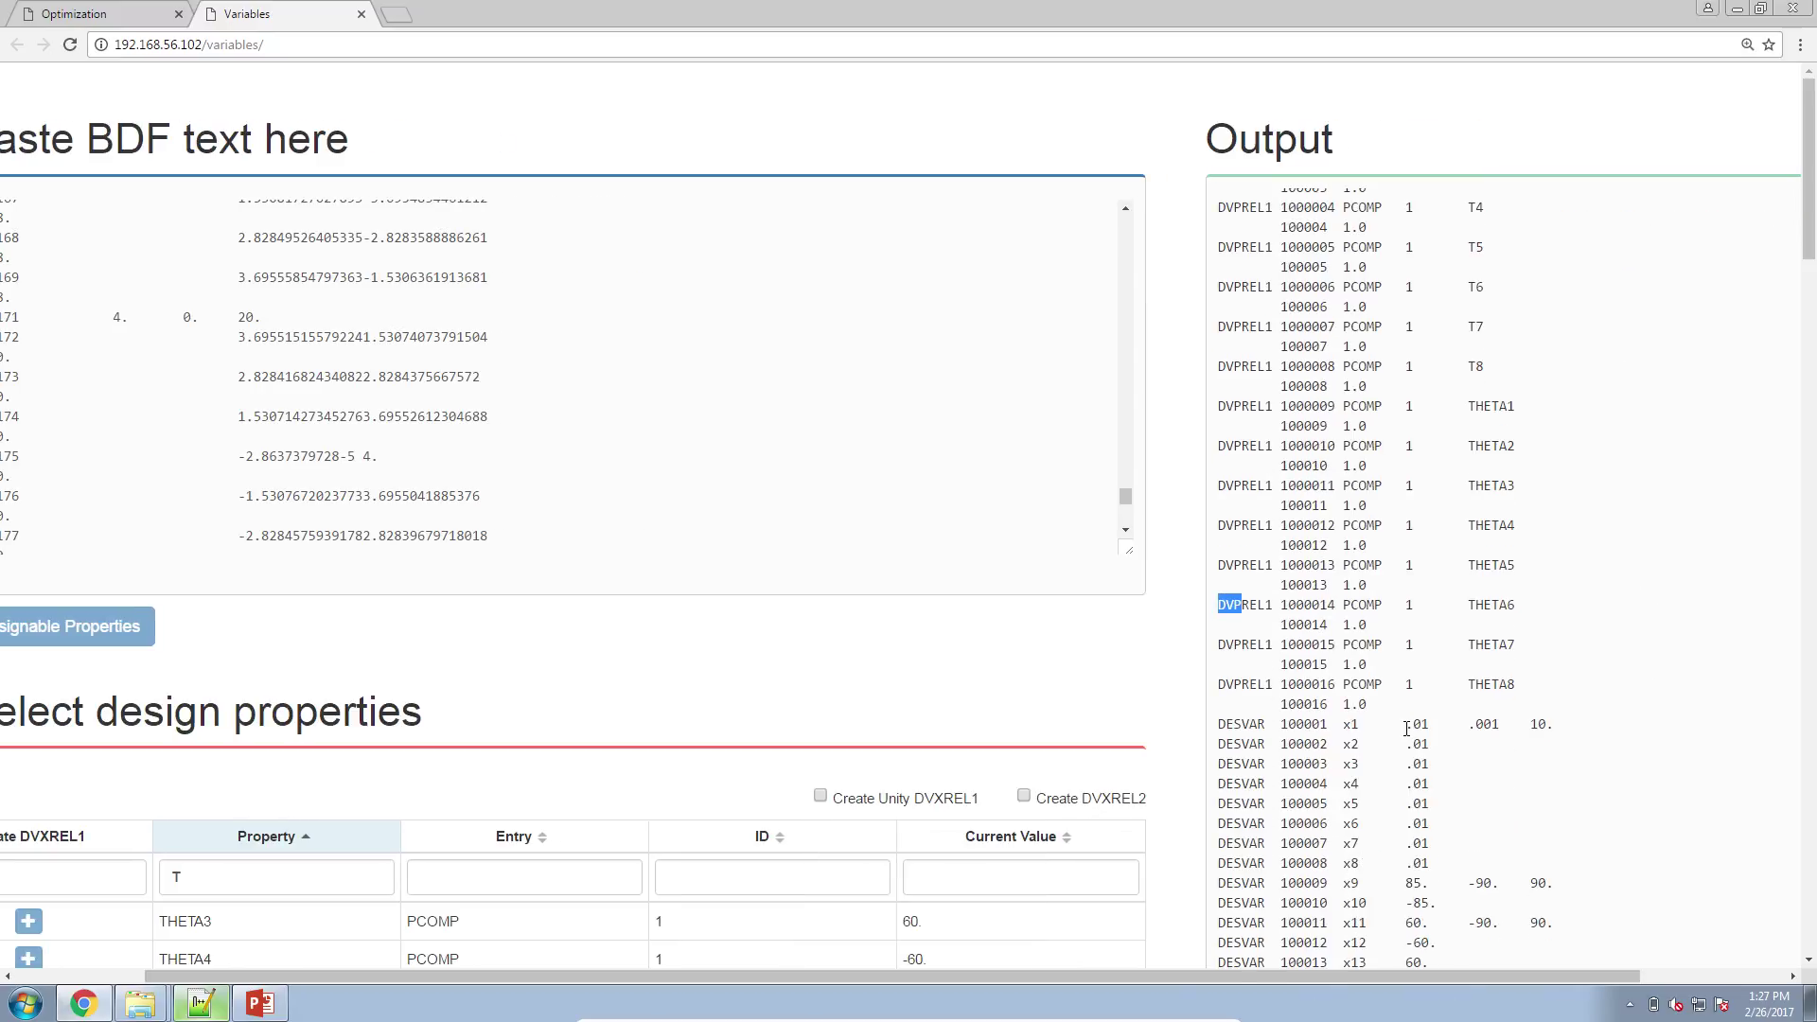
drag(1405, 724, 1432, 730)
- Begin the note with .01, checking DESVAR 100001's .01 value and DVPREL1's 1.0 coefficient
click(200, 1004)
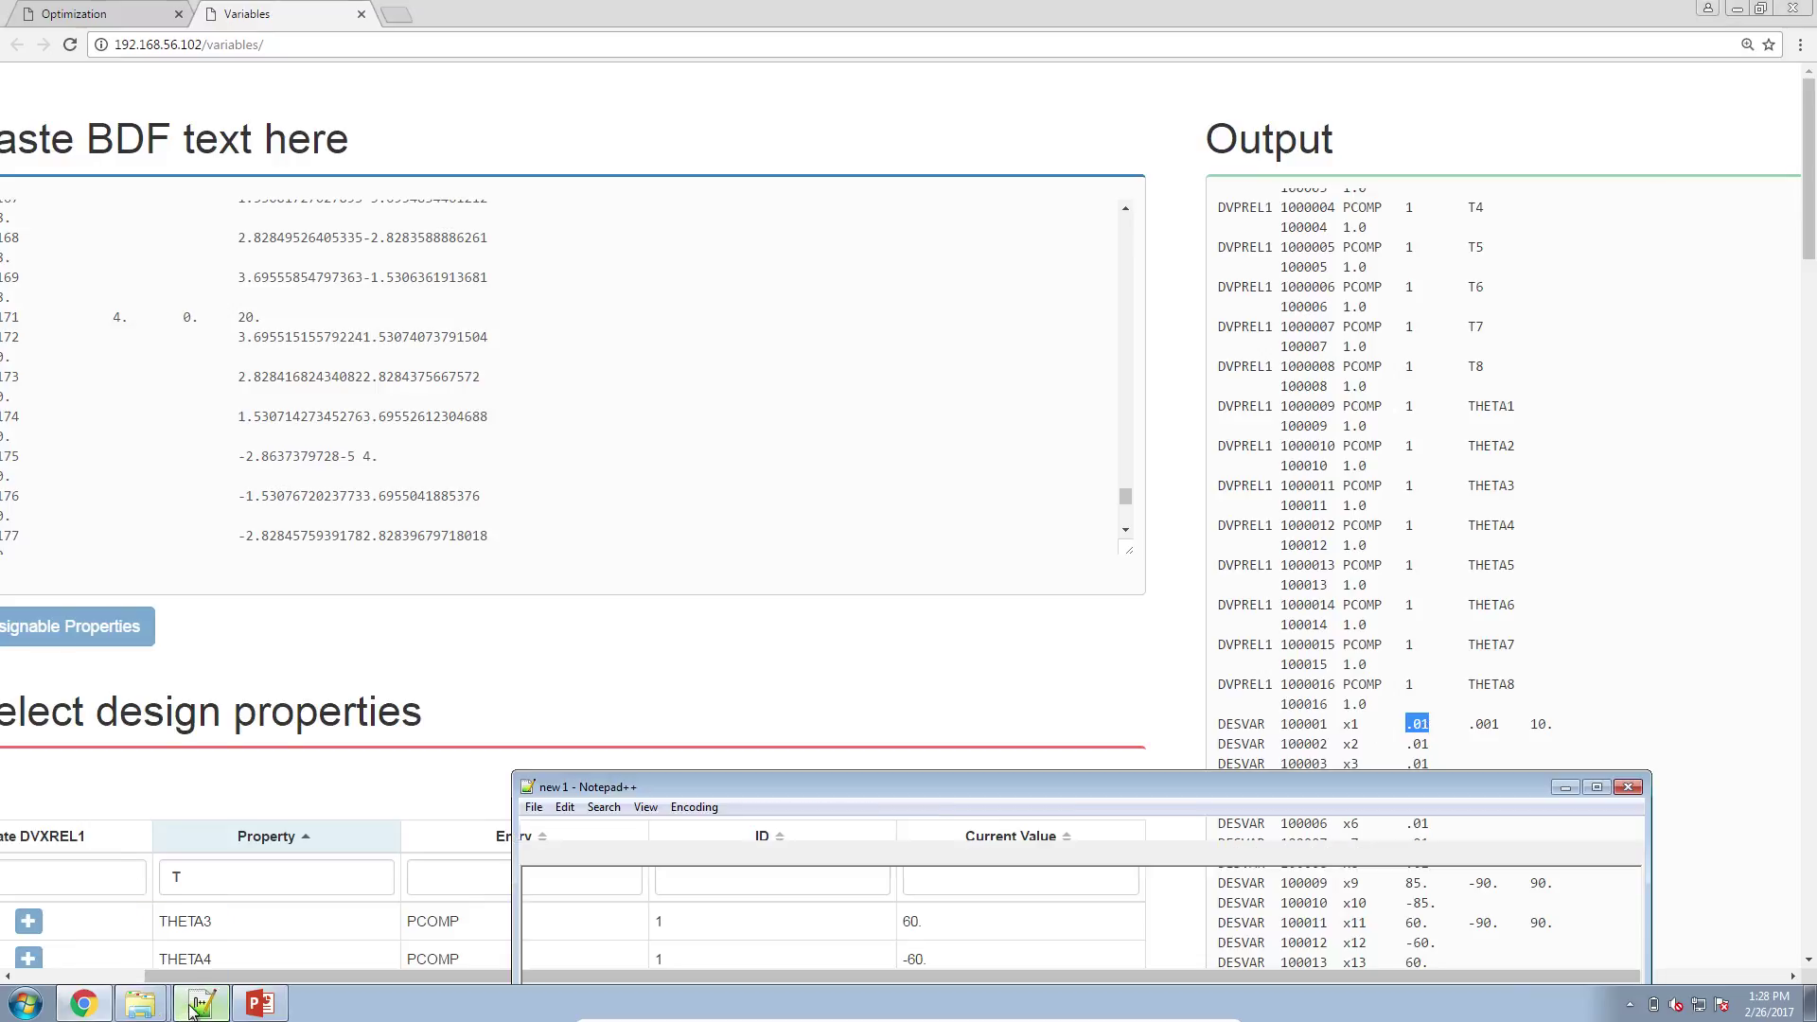
text(.01 *)
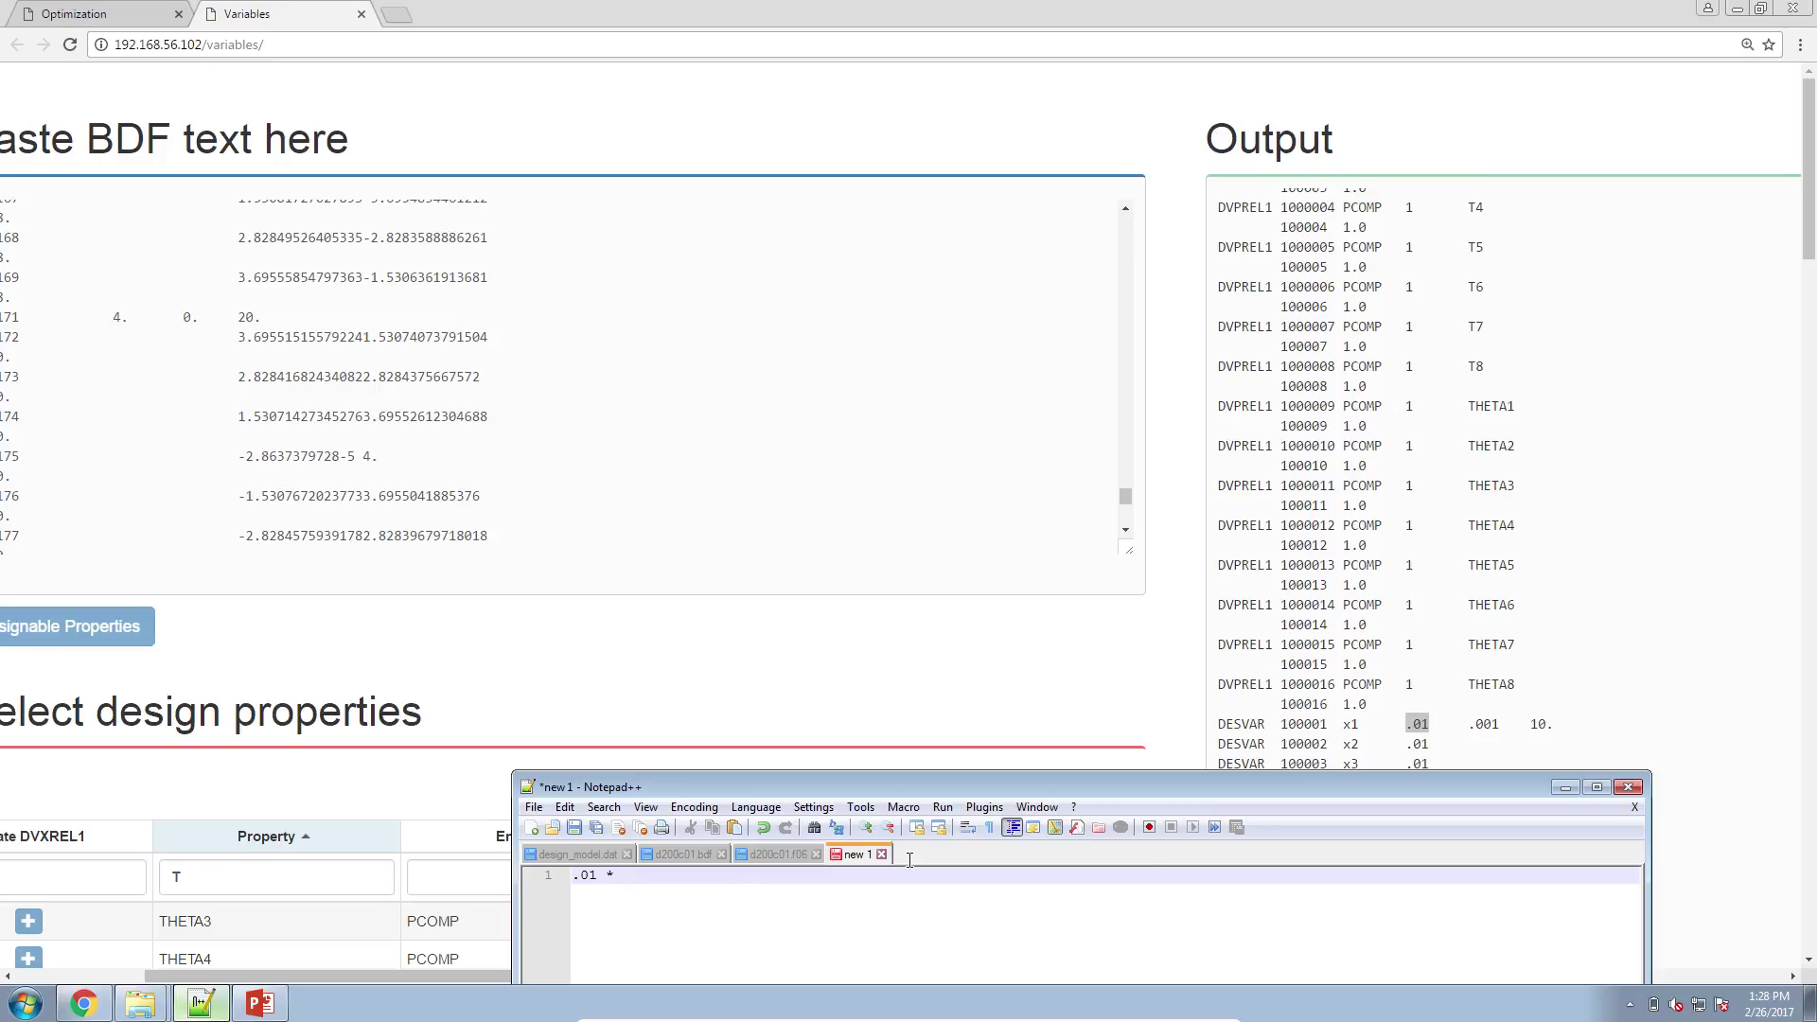
click(1475, 732)
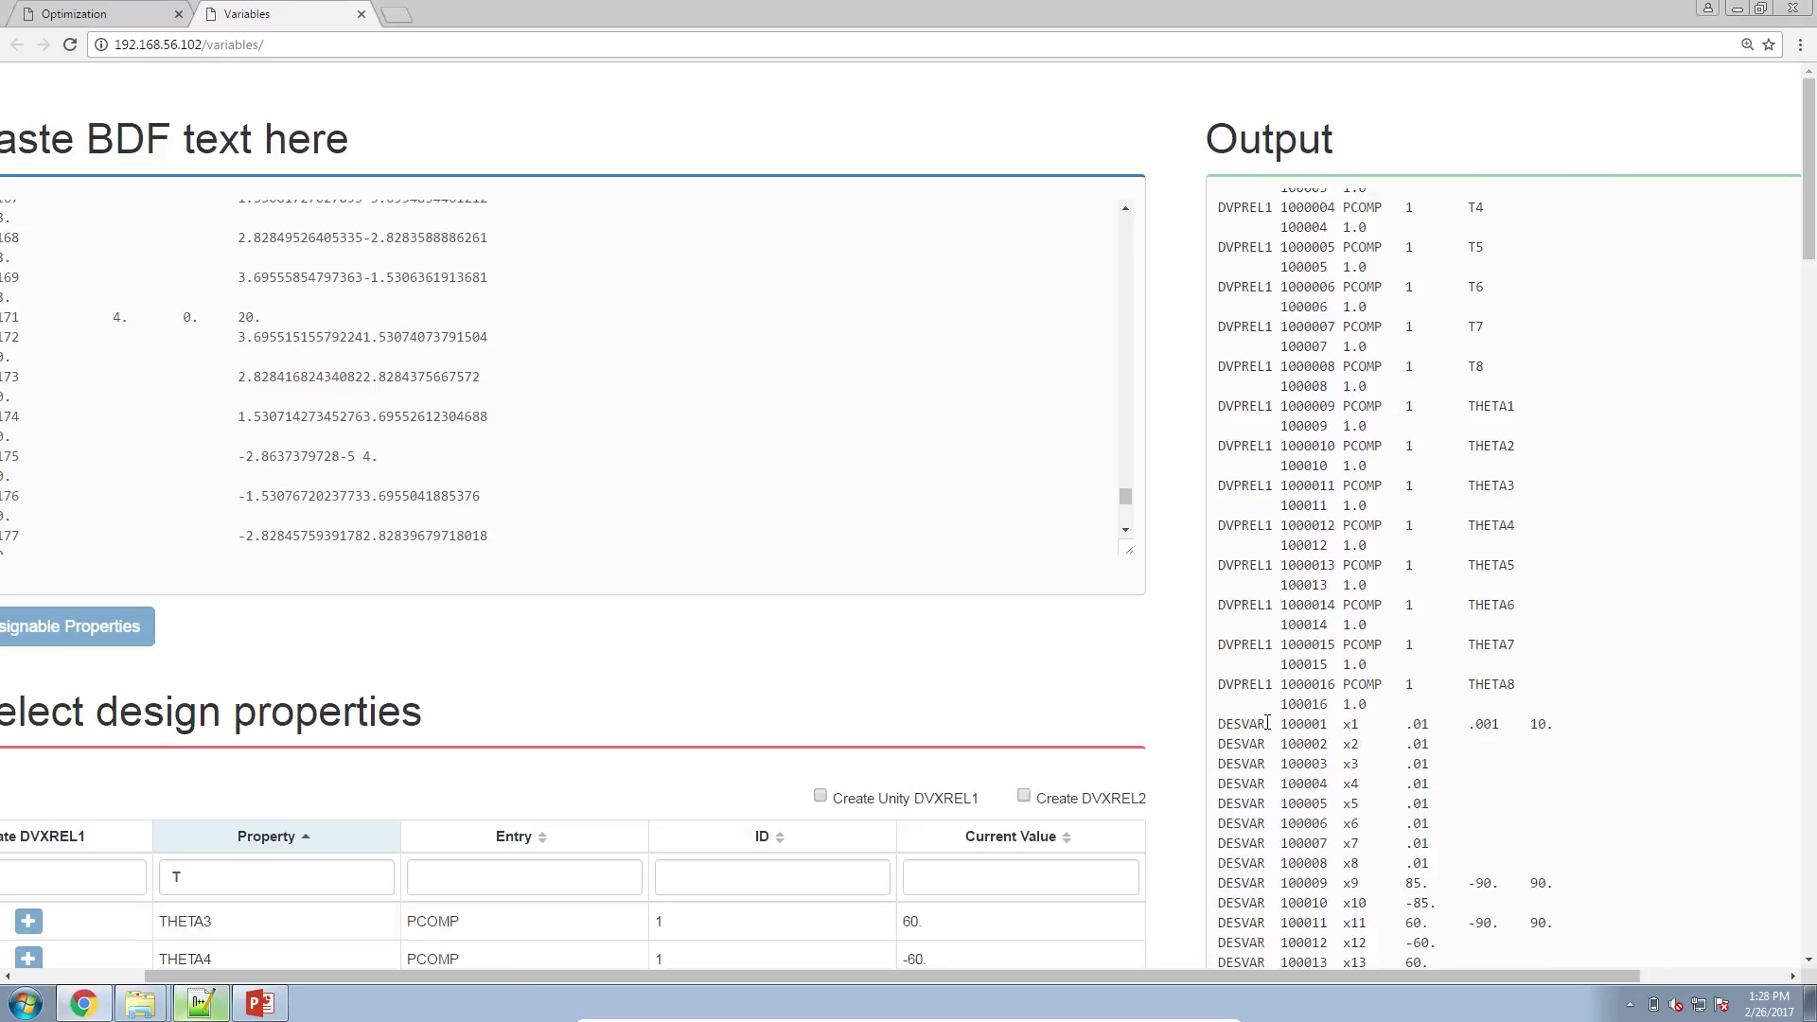
drag(1289, 725, 1242, 725)
scroll(1435, 758, up, 2)
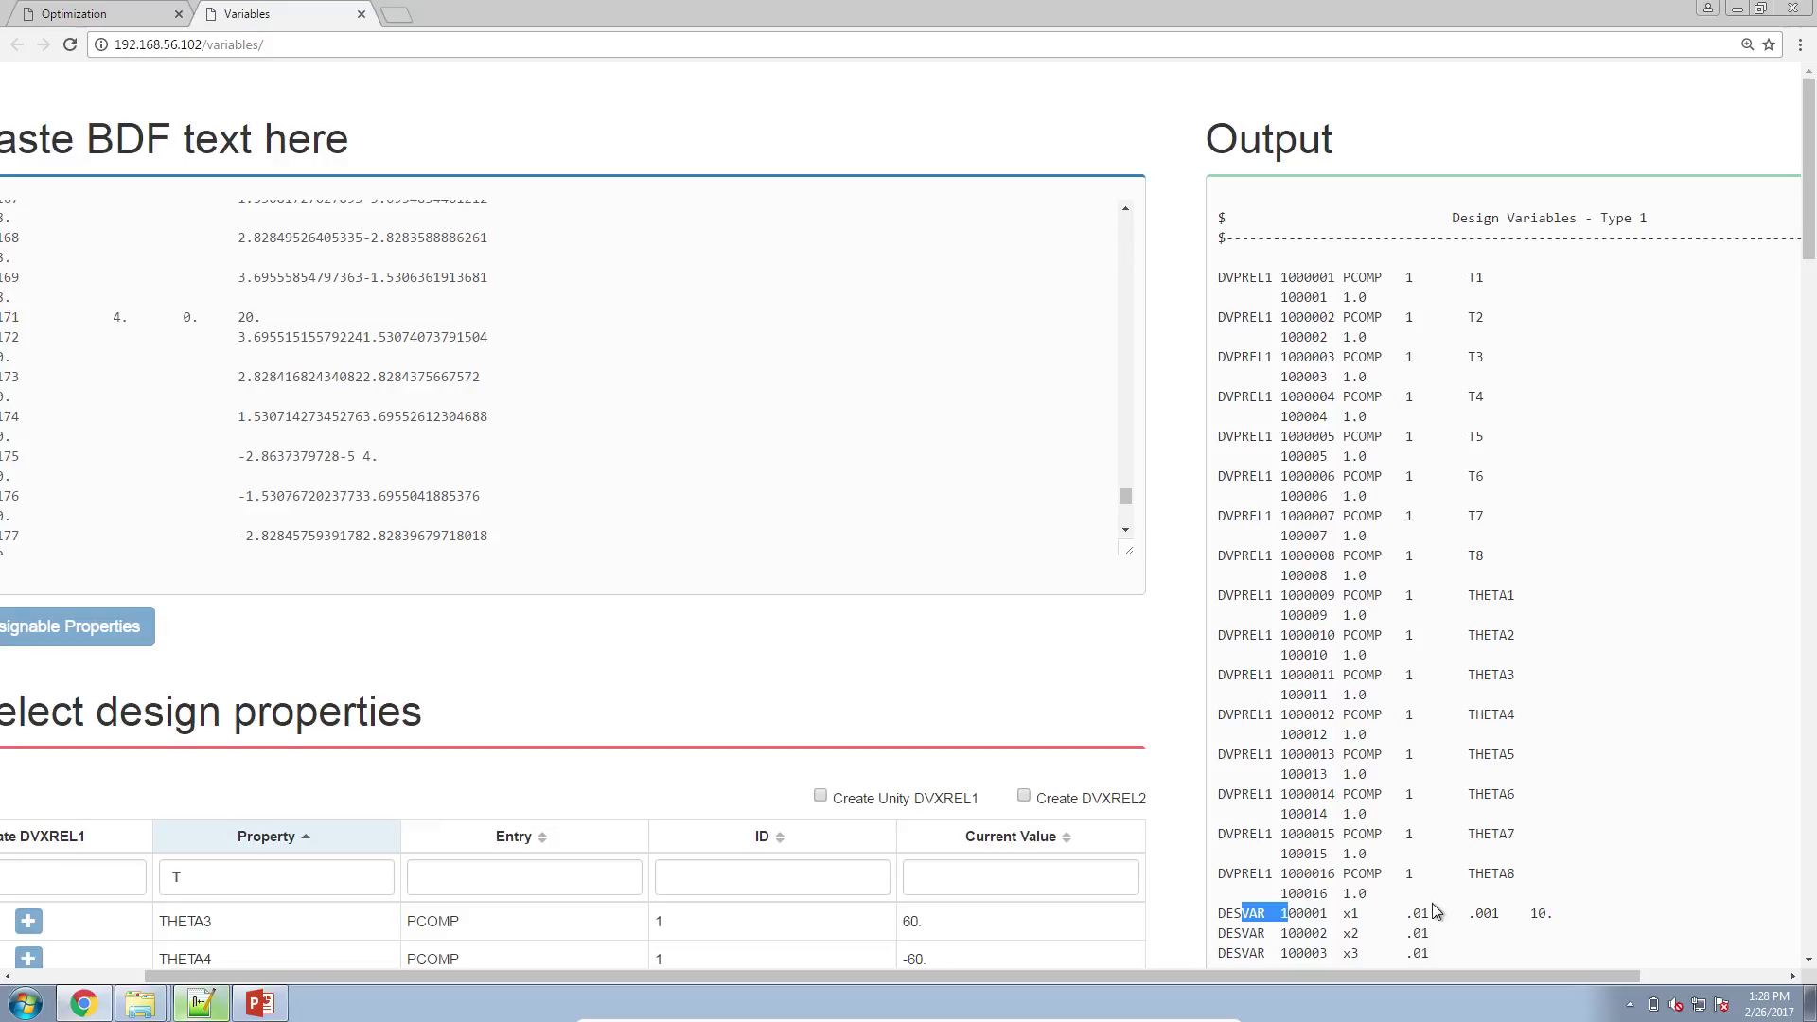
drag(1429, 915, 1407, 917)
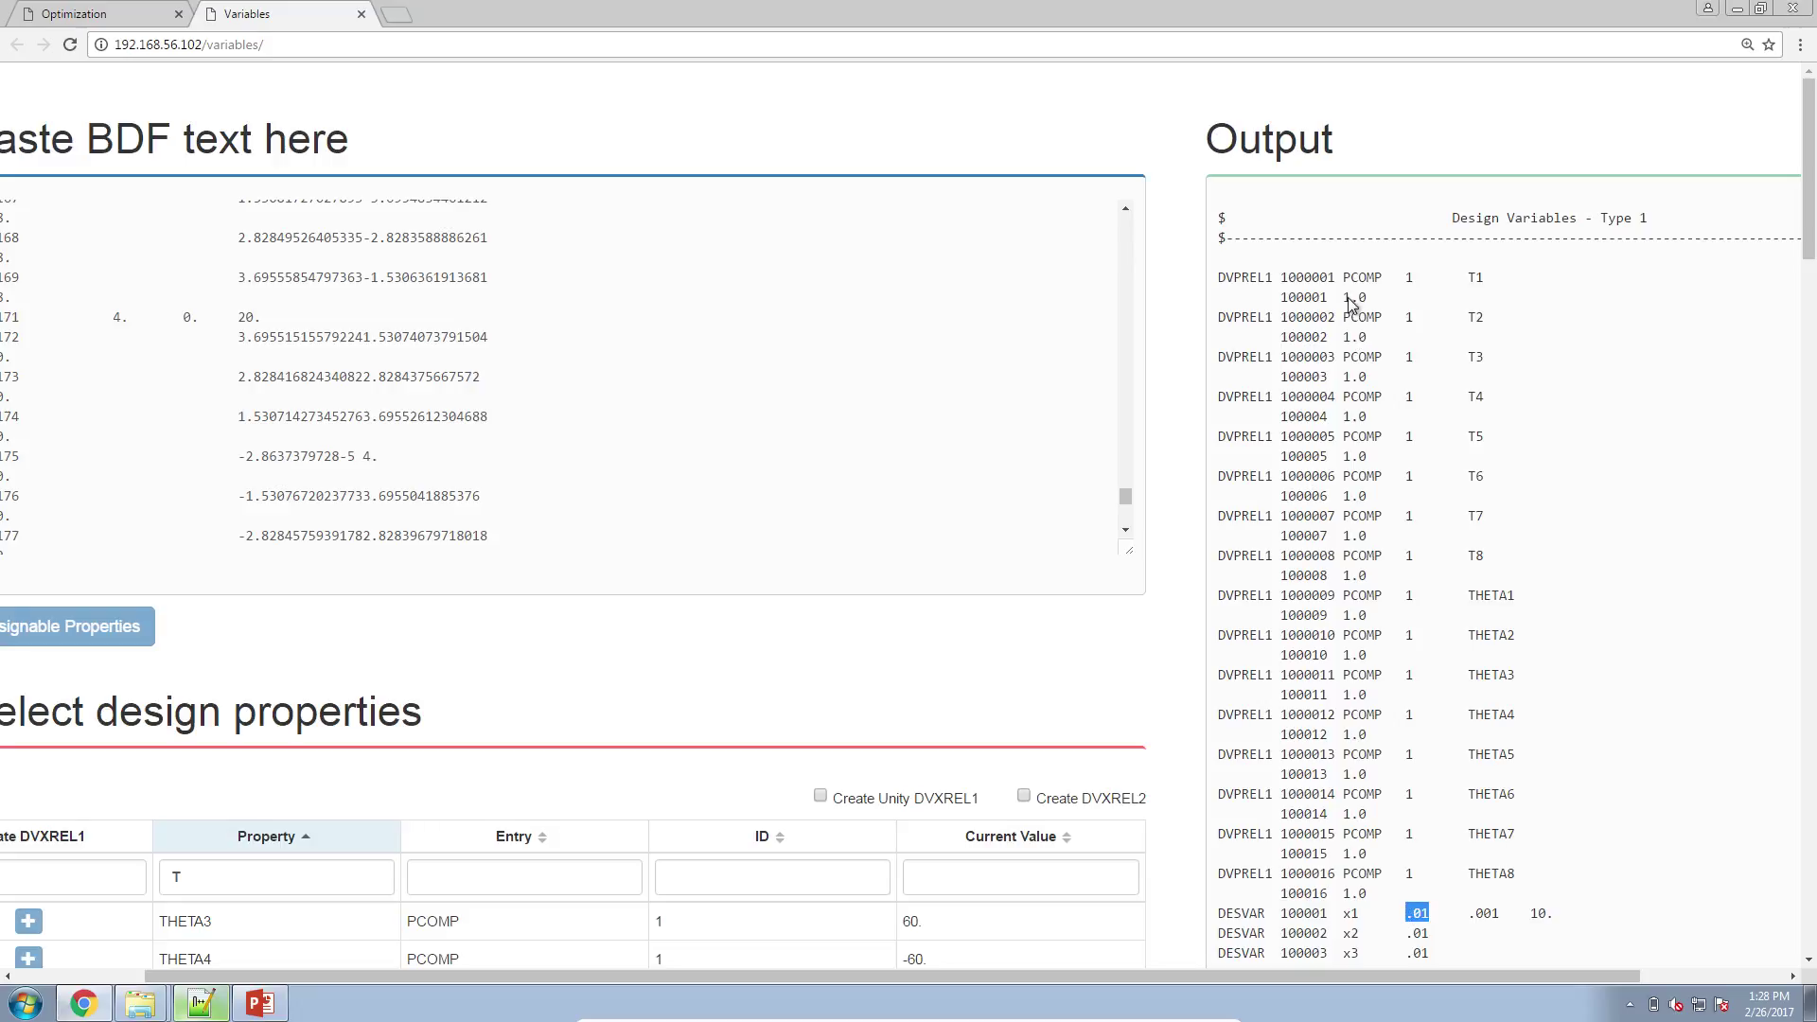
drag(1374, 297, 1343, 297)
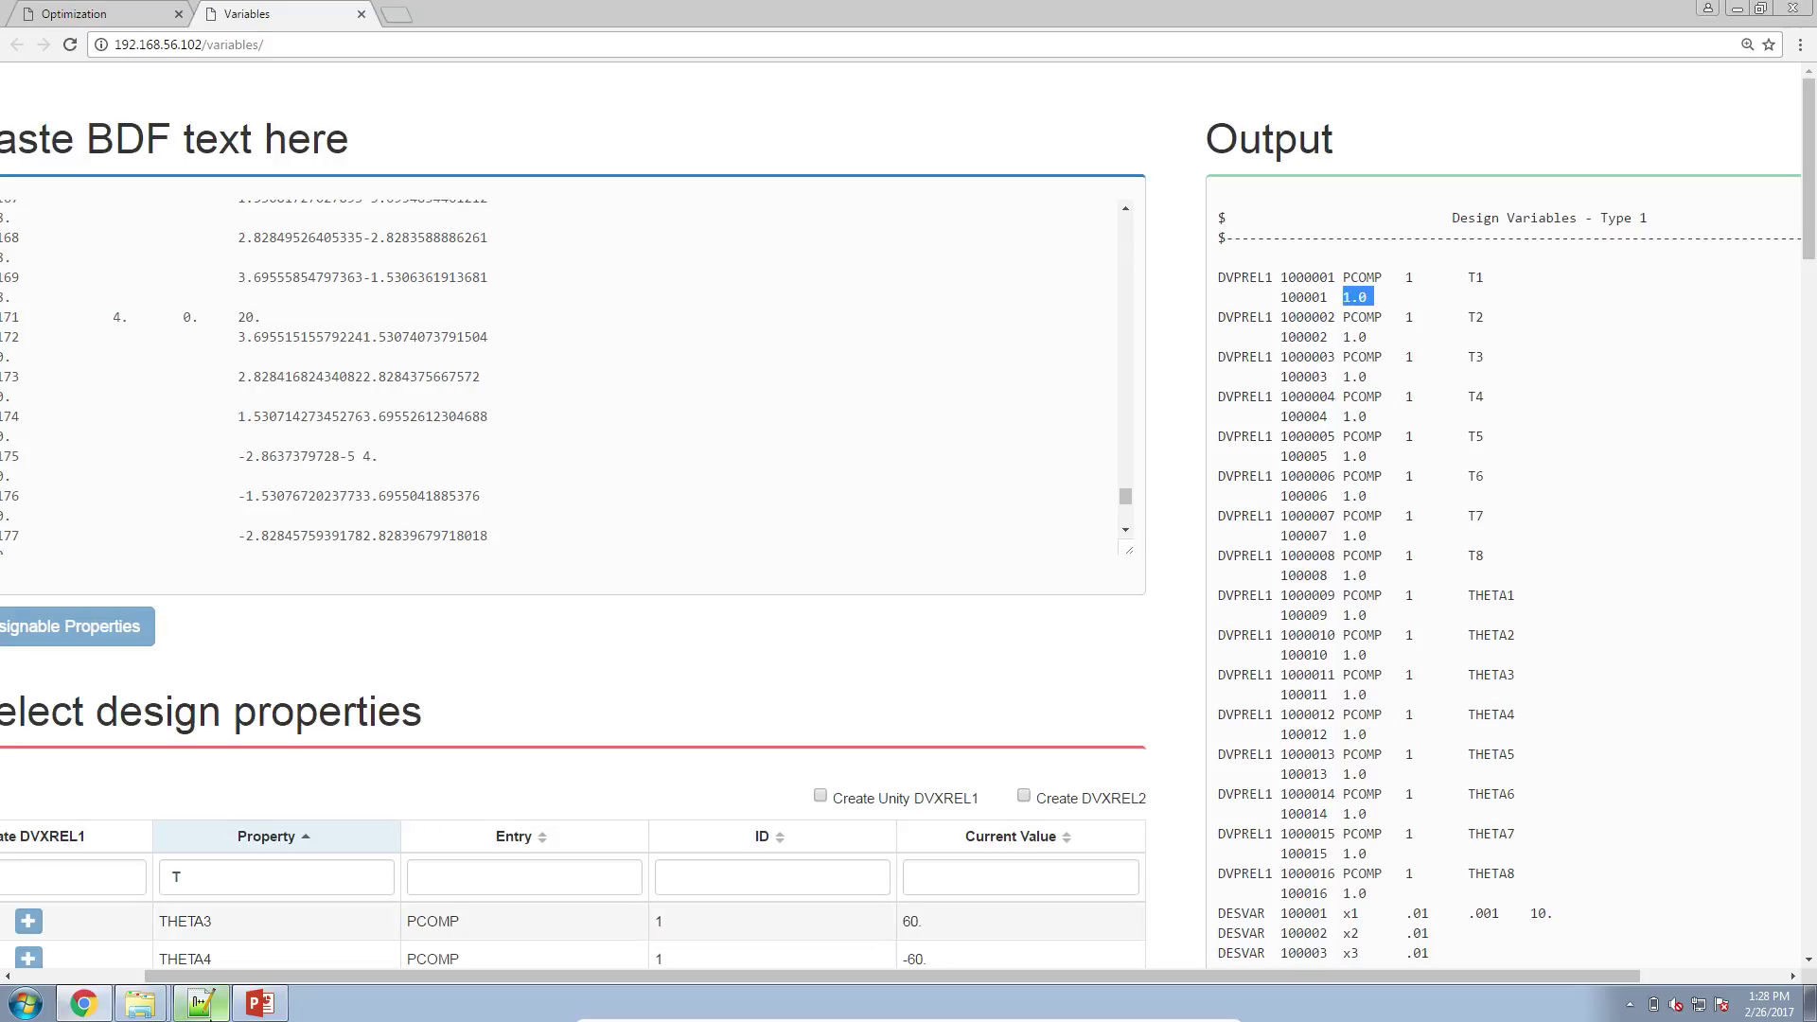
- Finish '.01 * 1.0 = .01 thickness of ply 1' and add the '.02 * 1.0 = .02' ply thickness line
key(alt+Tab)
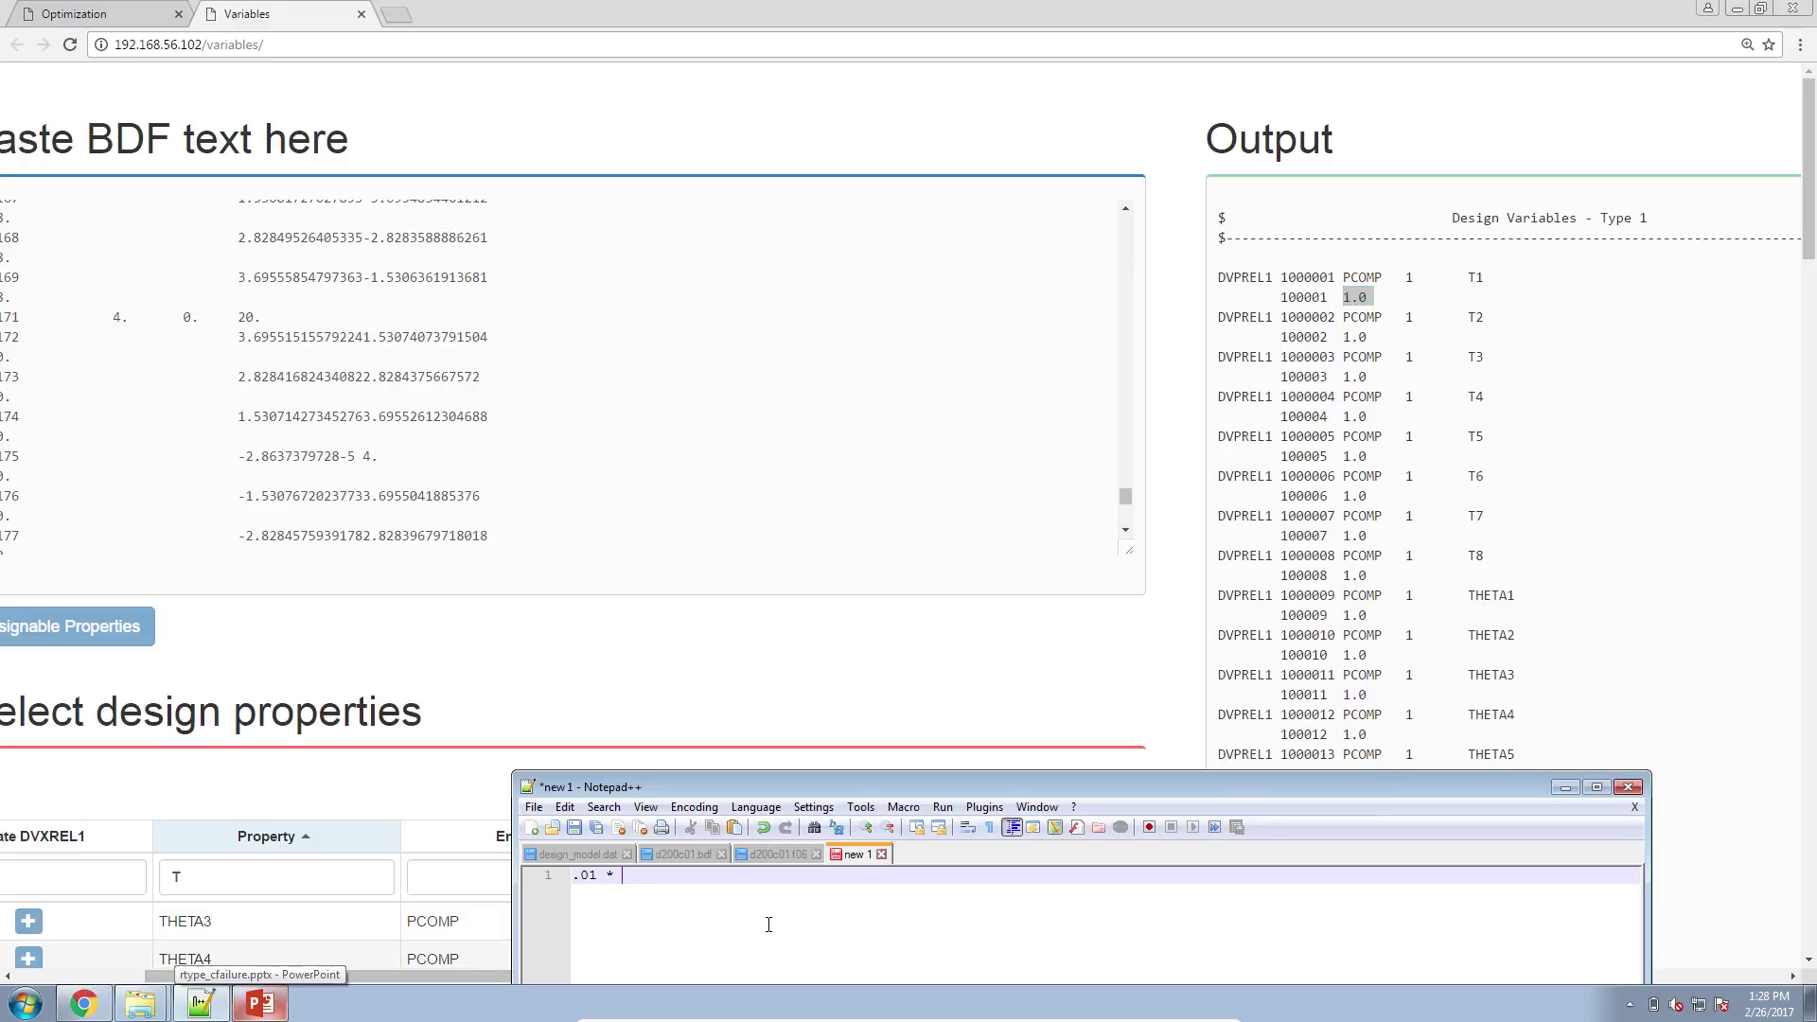
text(1.0 = .01 thickness of pl)
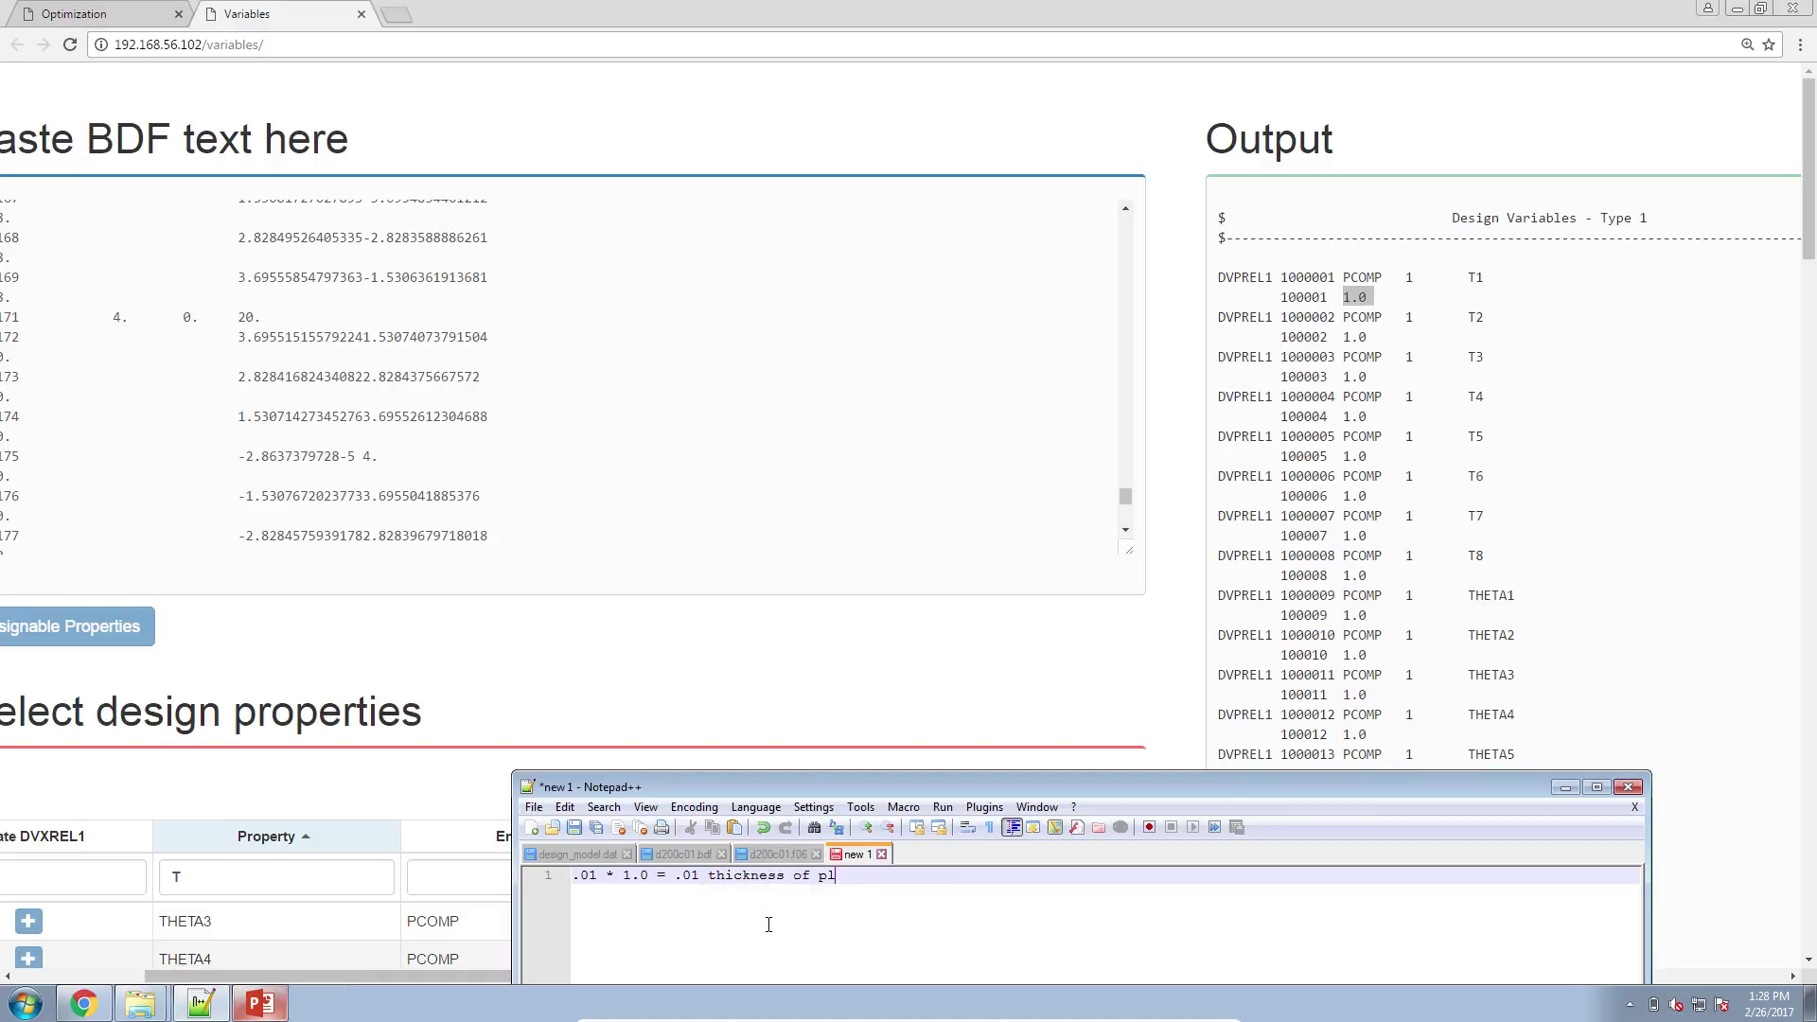
text(y 1)
key(Return)
key(Return)
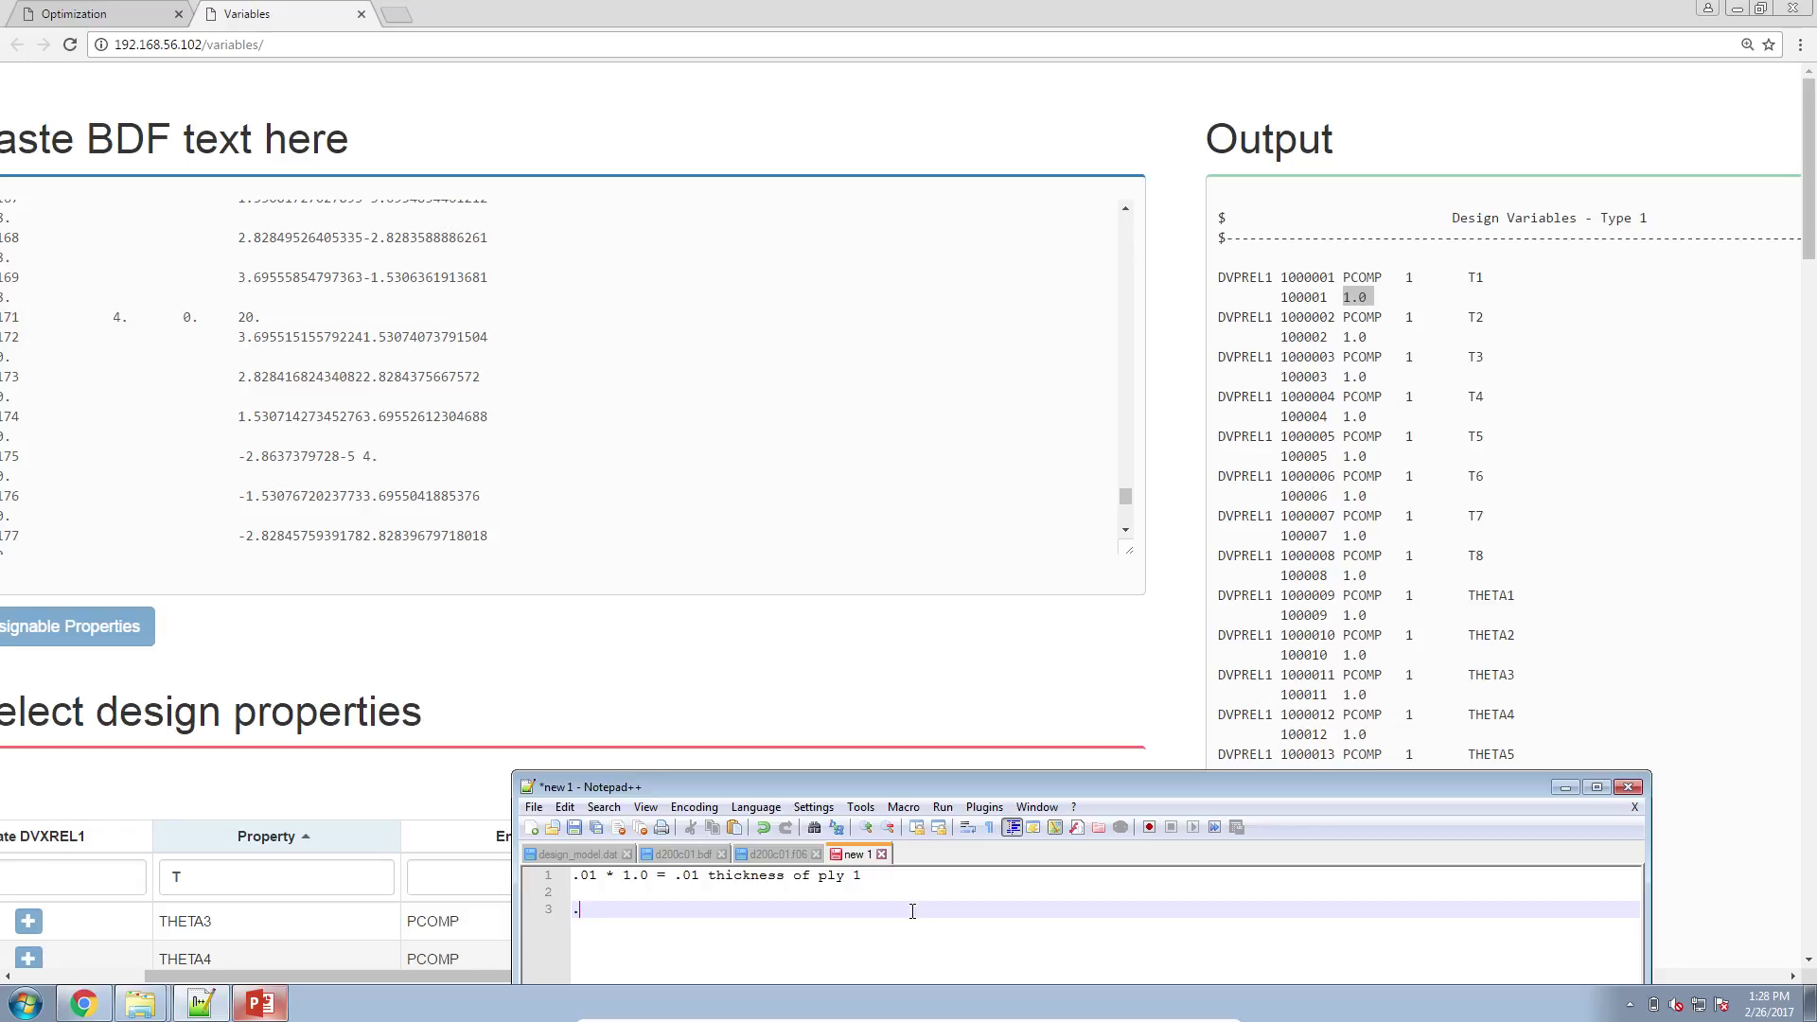
text(02 * 1.0 = .02 thickness of p)
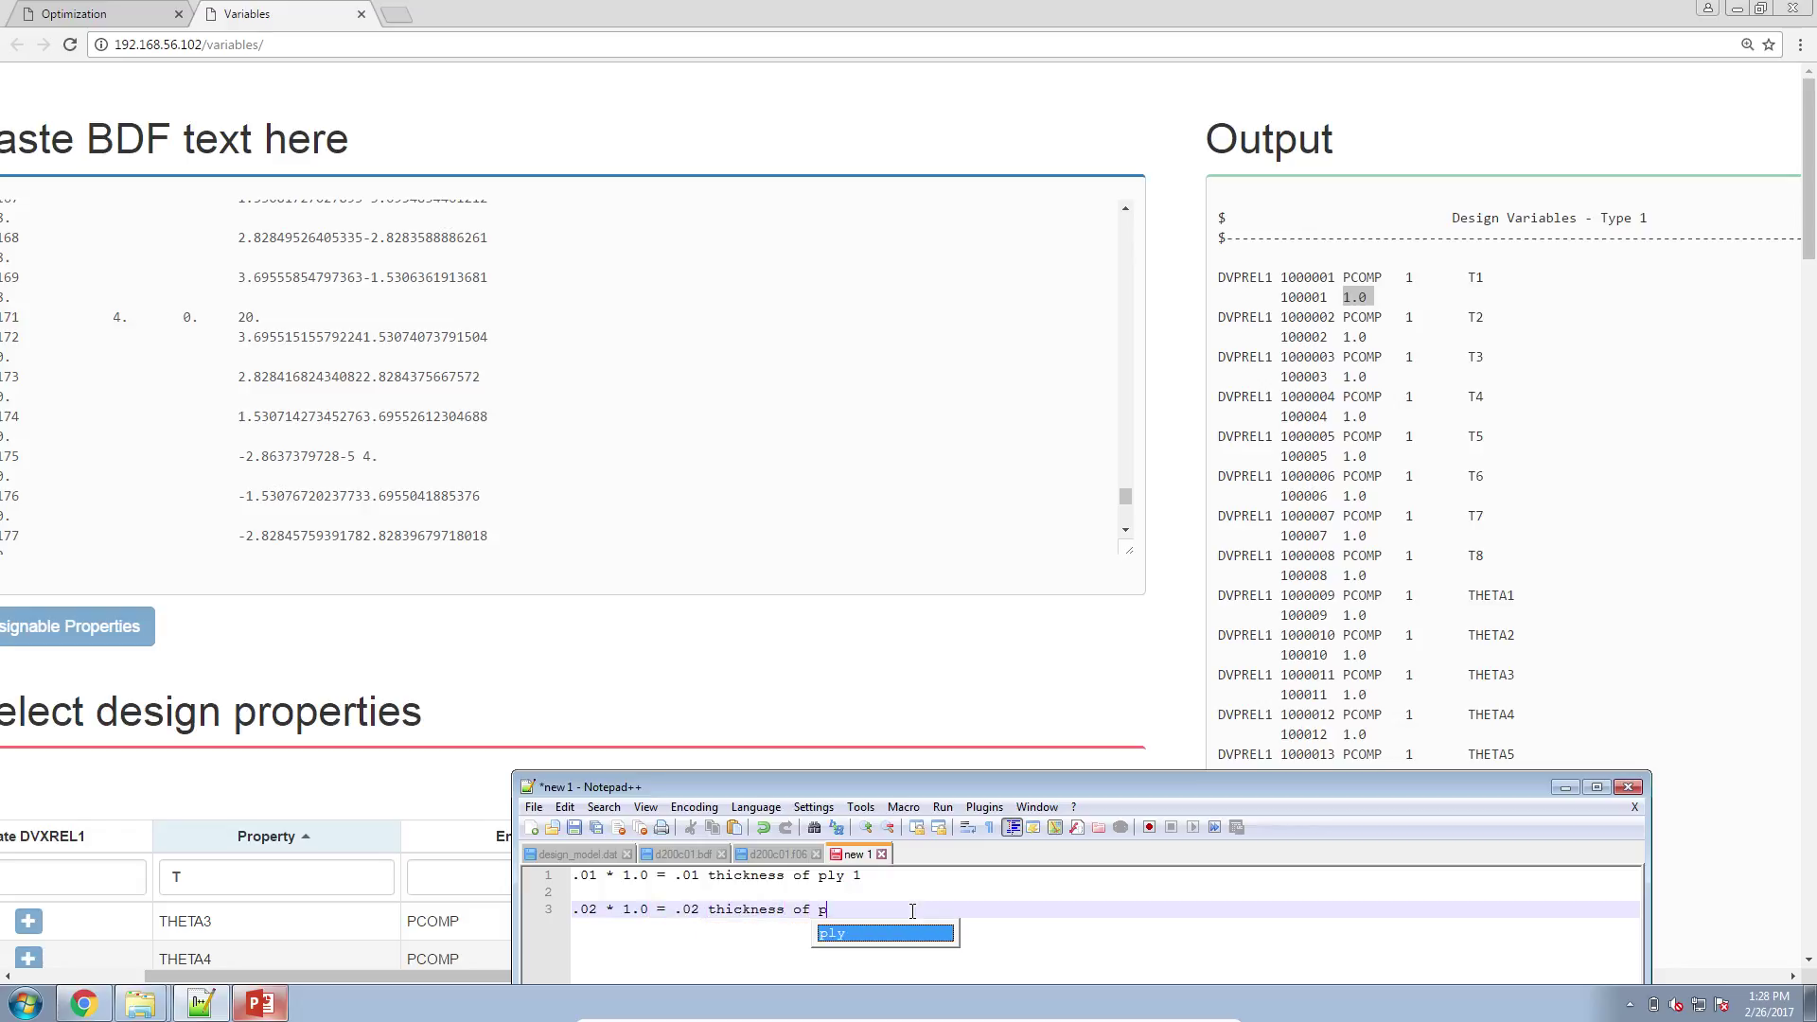
key(Return)
text(2)
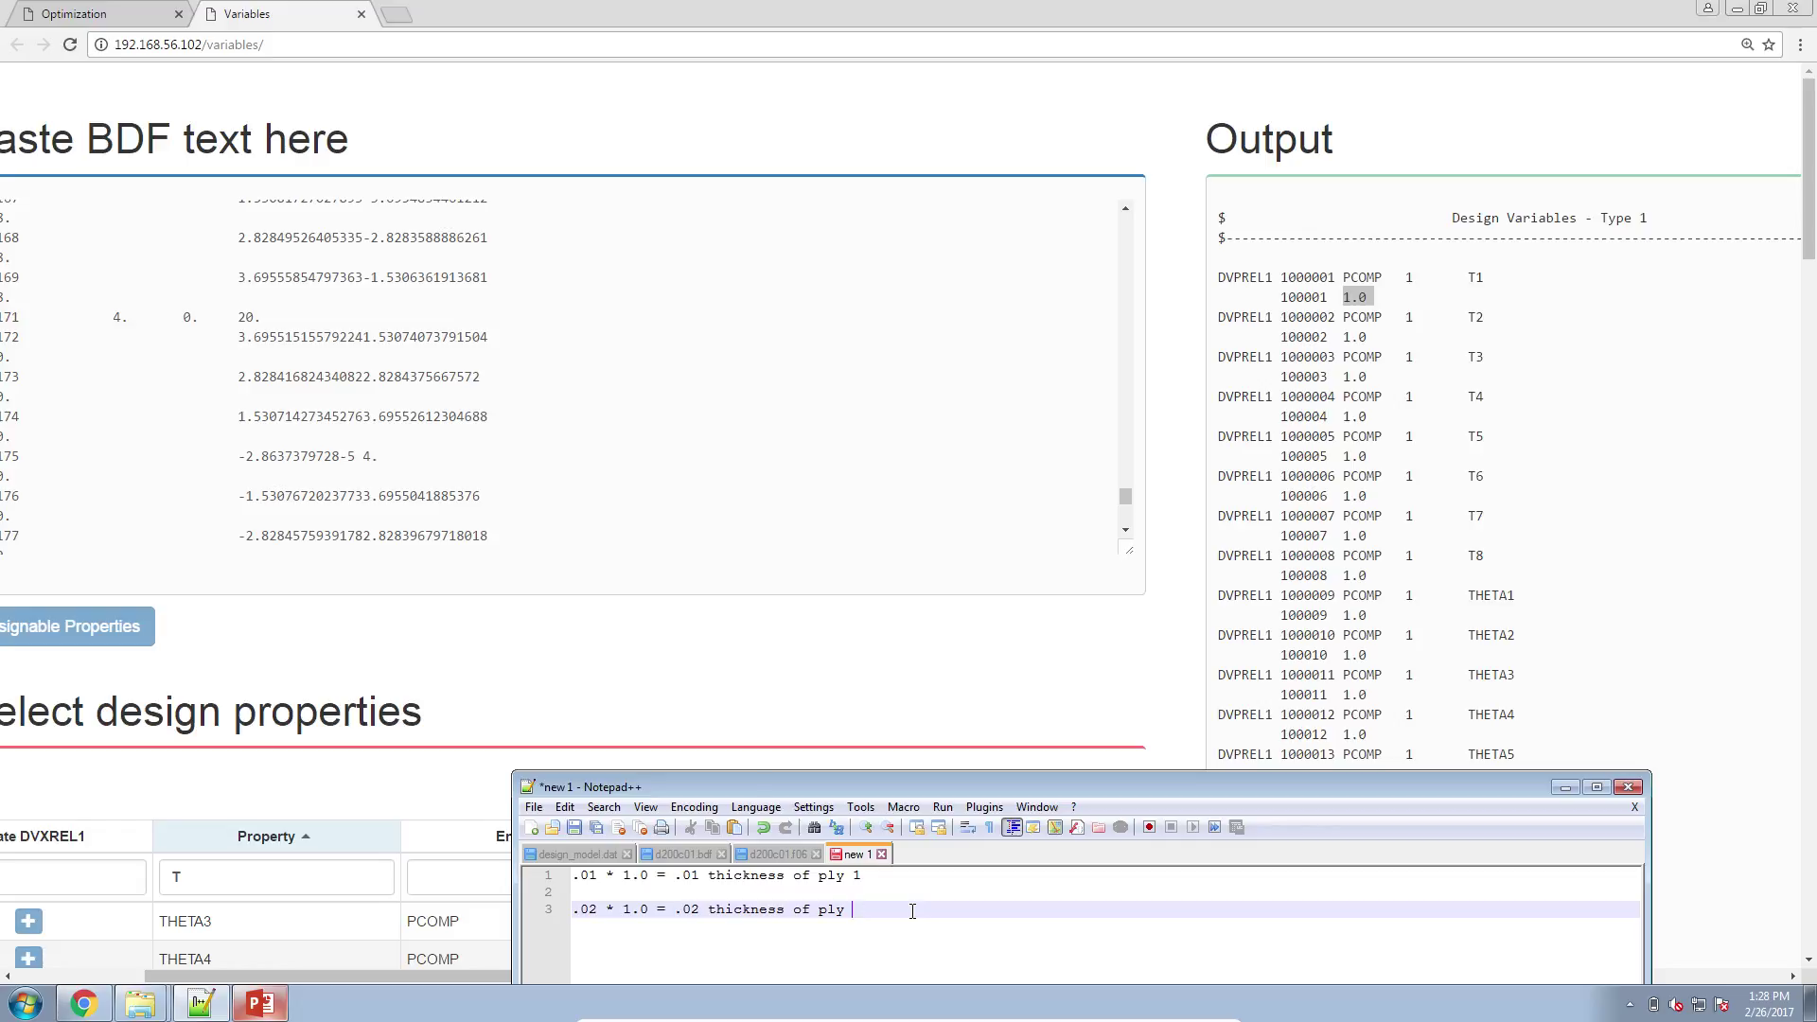
text(1)
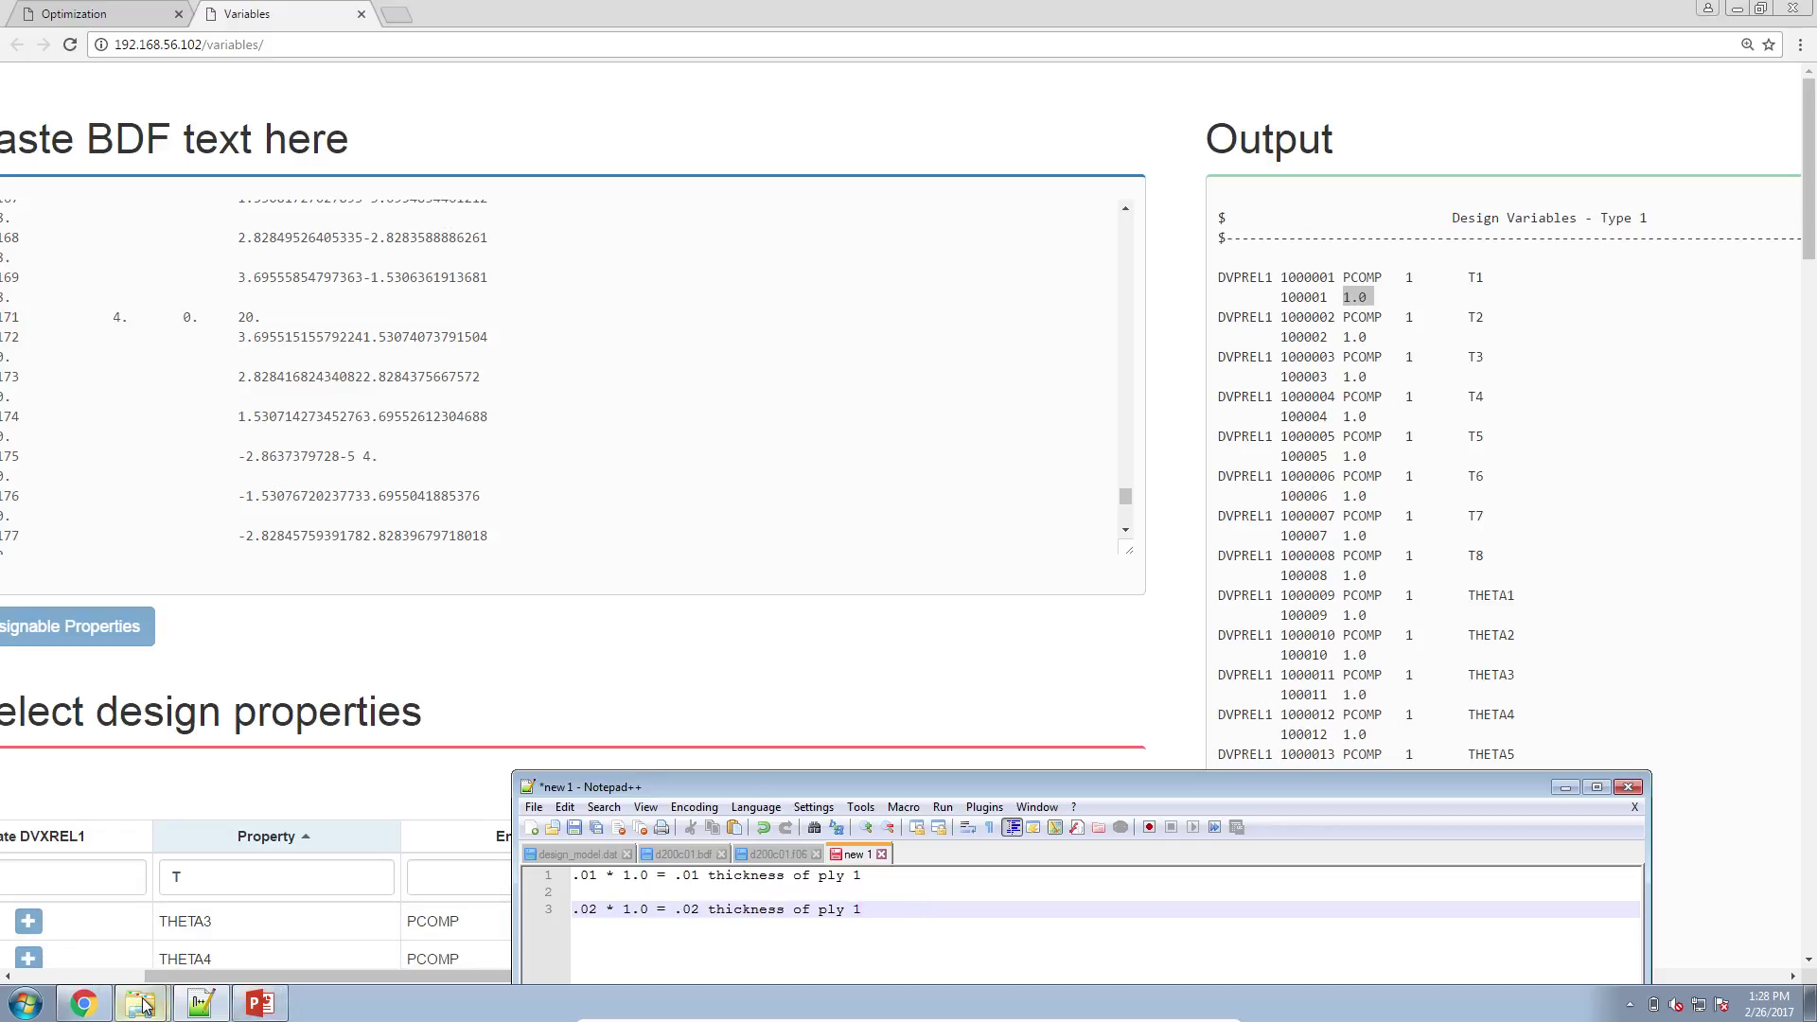
click(268, 1005)
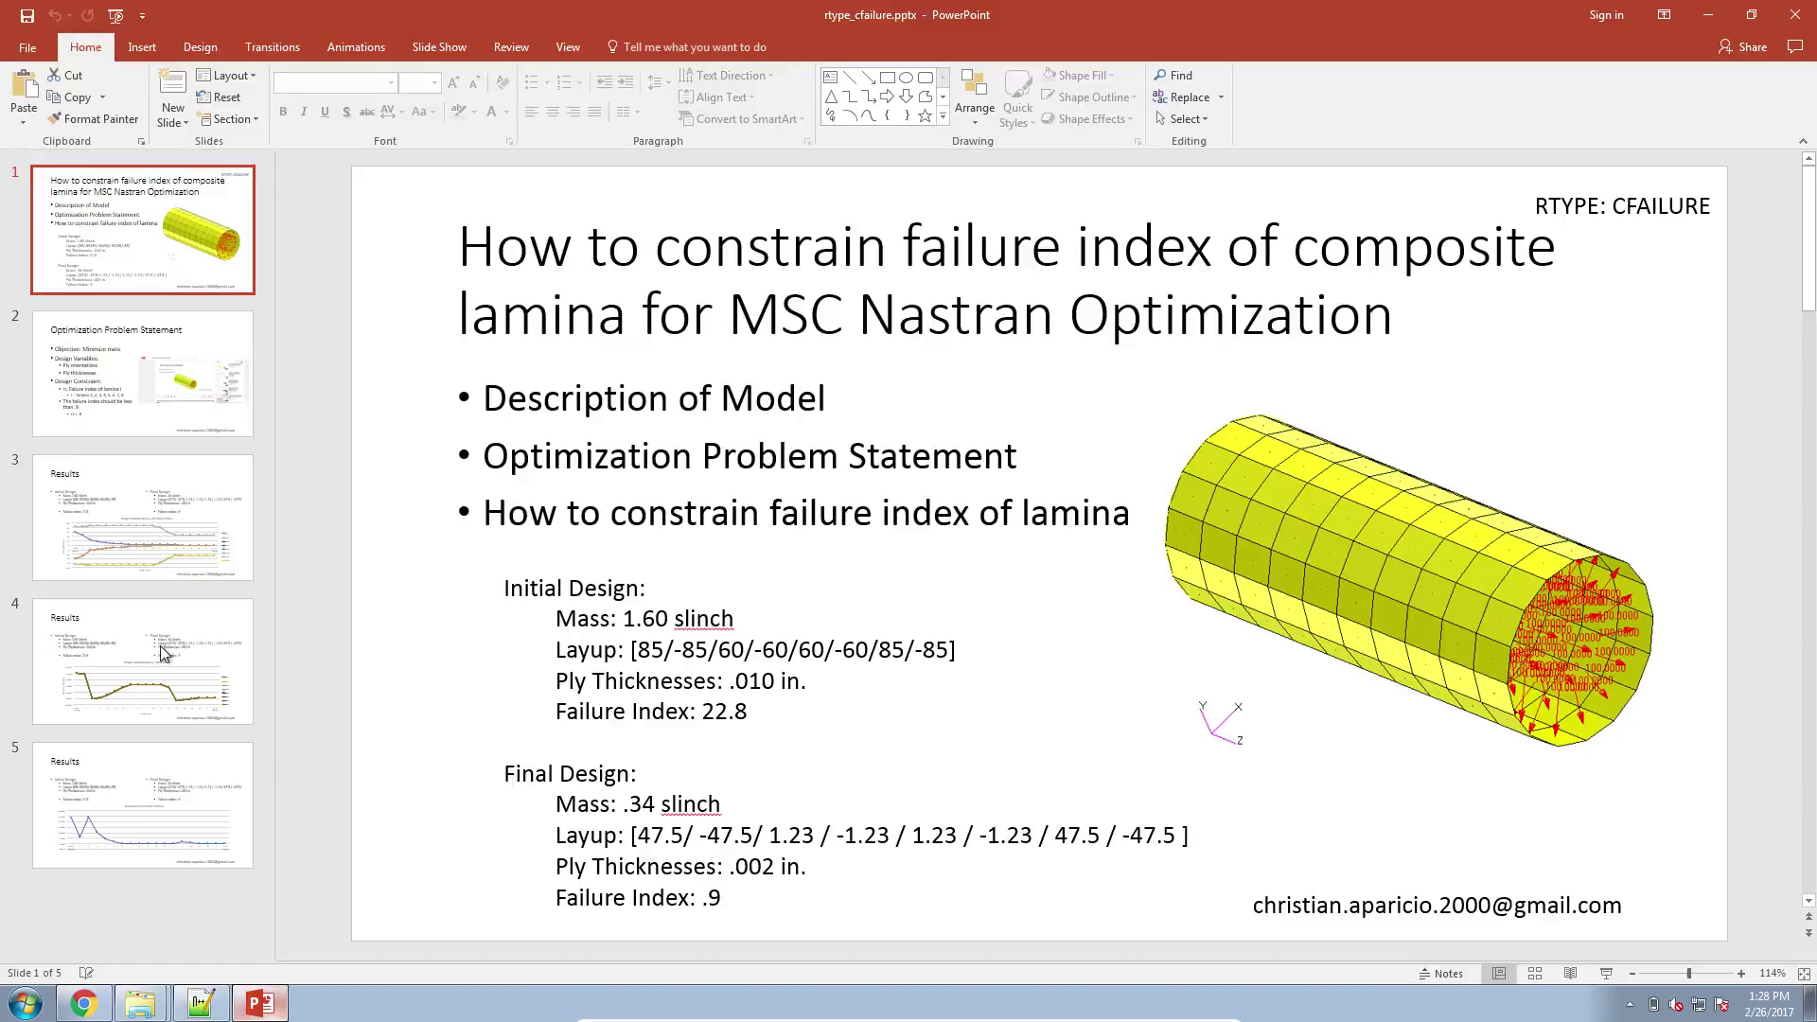
- View the Results slide (slide 3), then highlight the ply 1 thickness line in the Notepad++ note
click(152, 531)
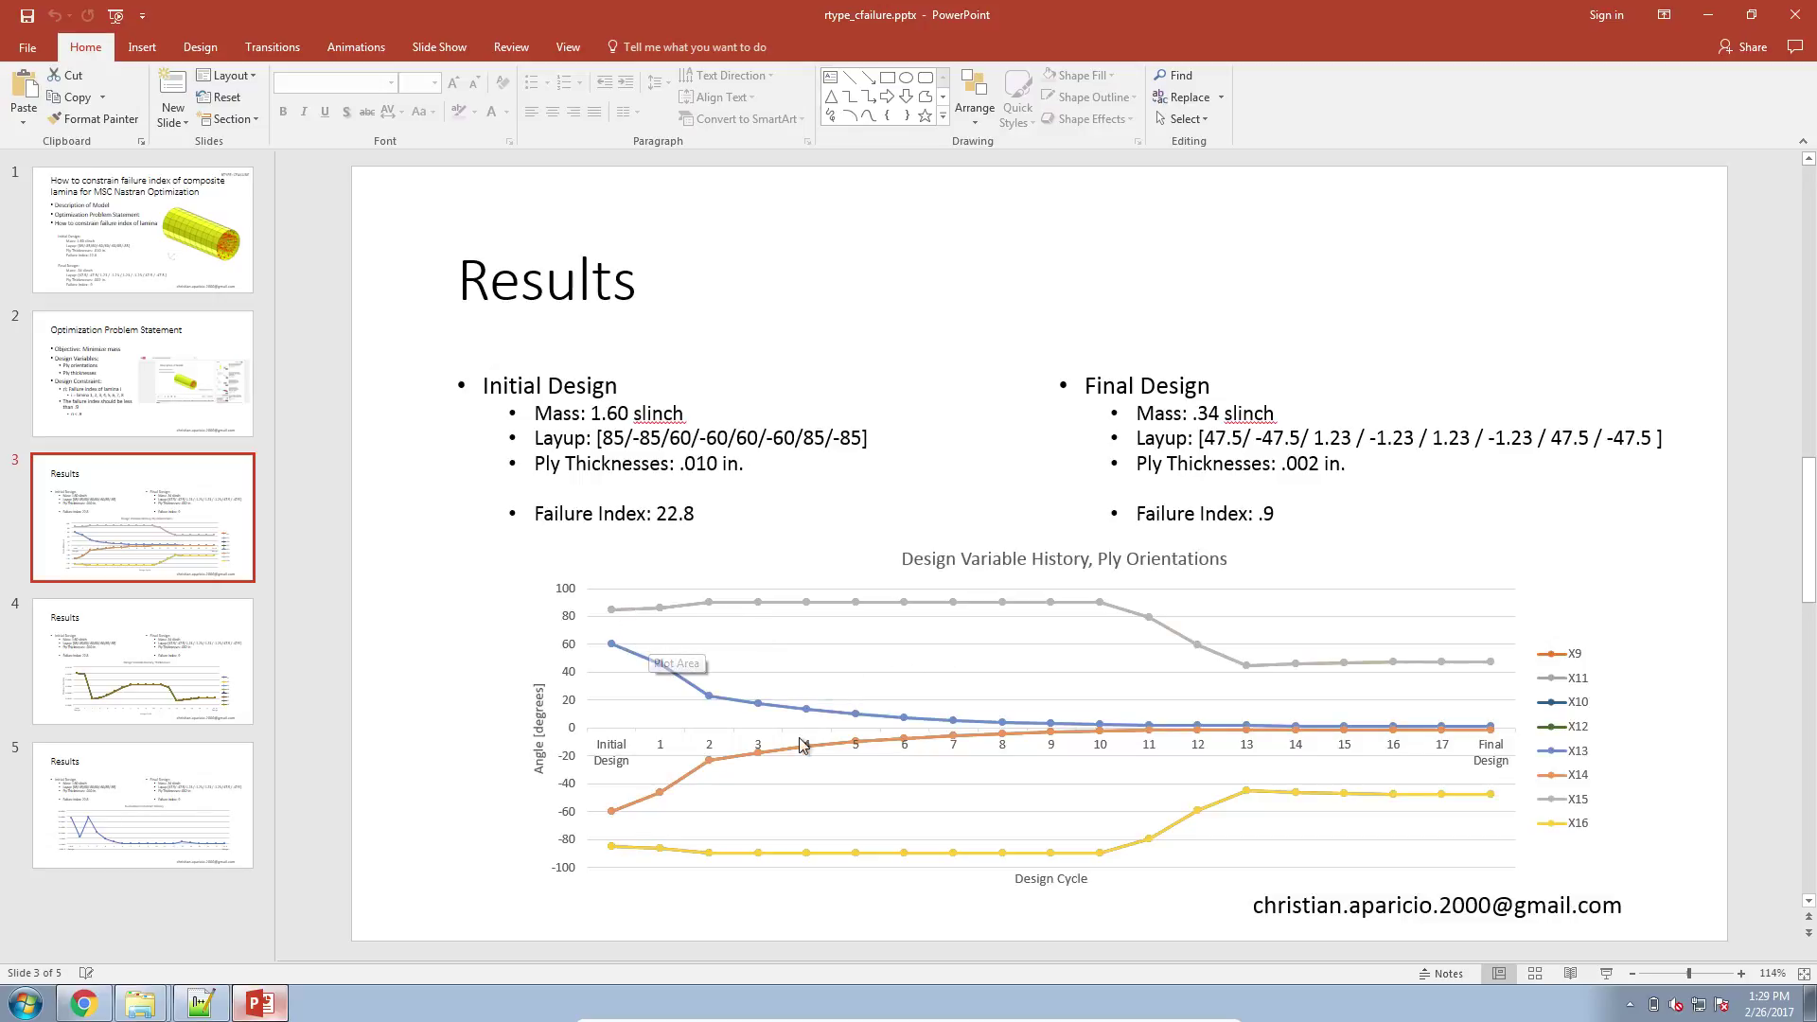
click(200, 1002)
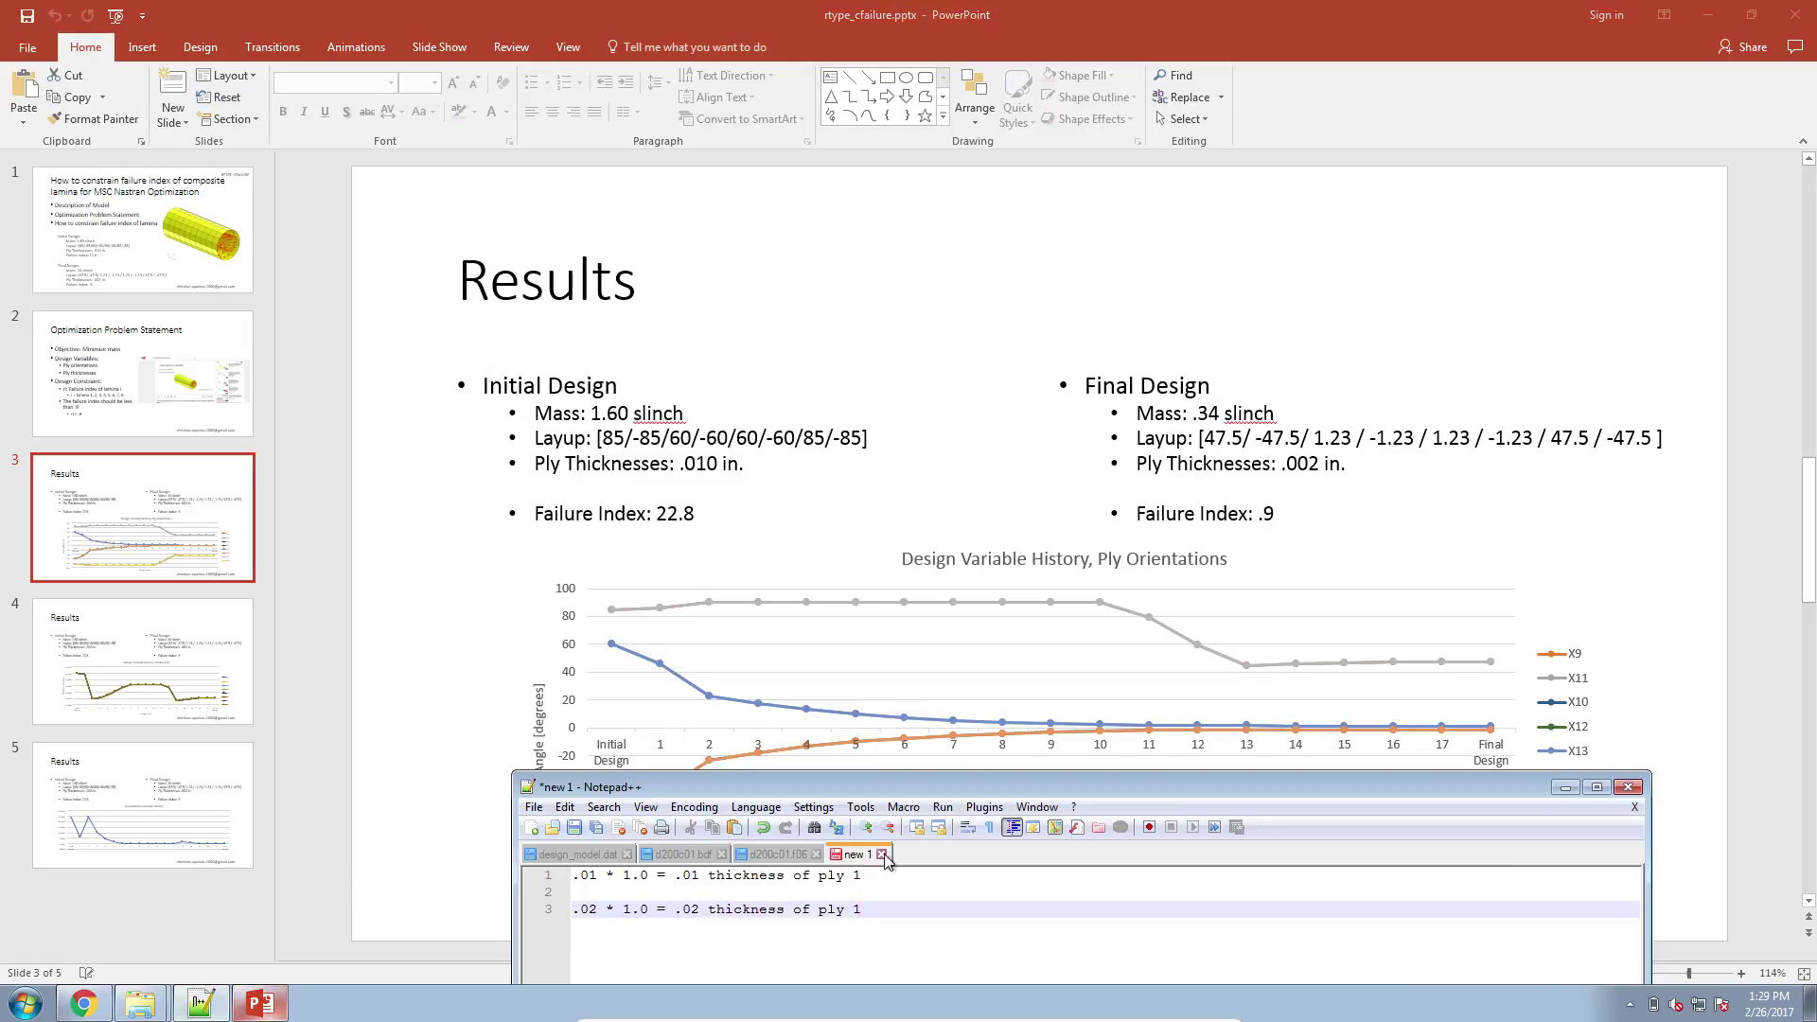
drag(881, 871, 699, 871)
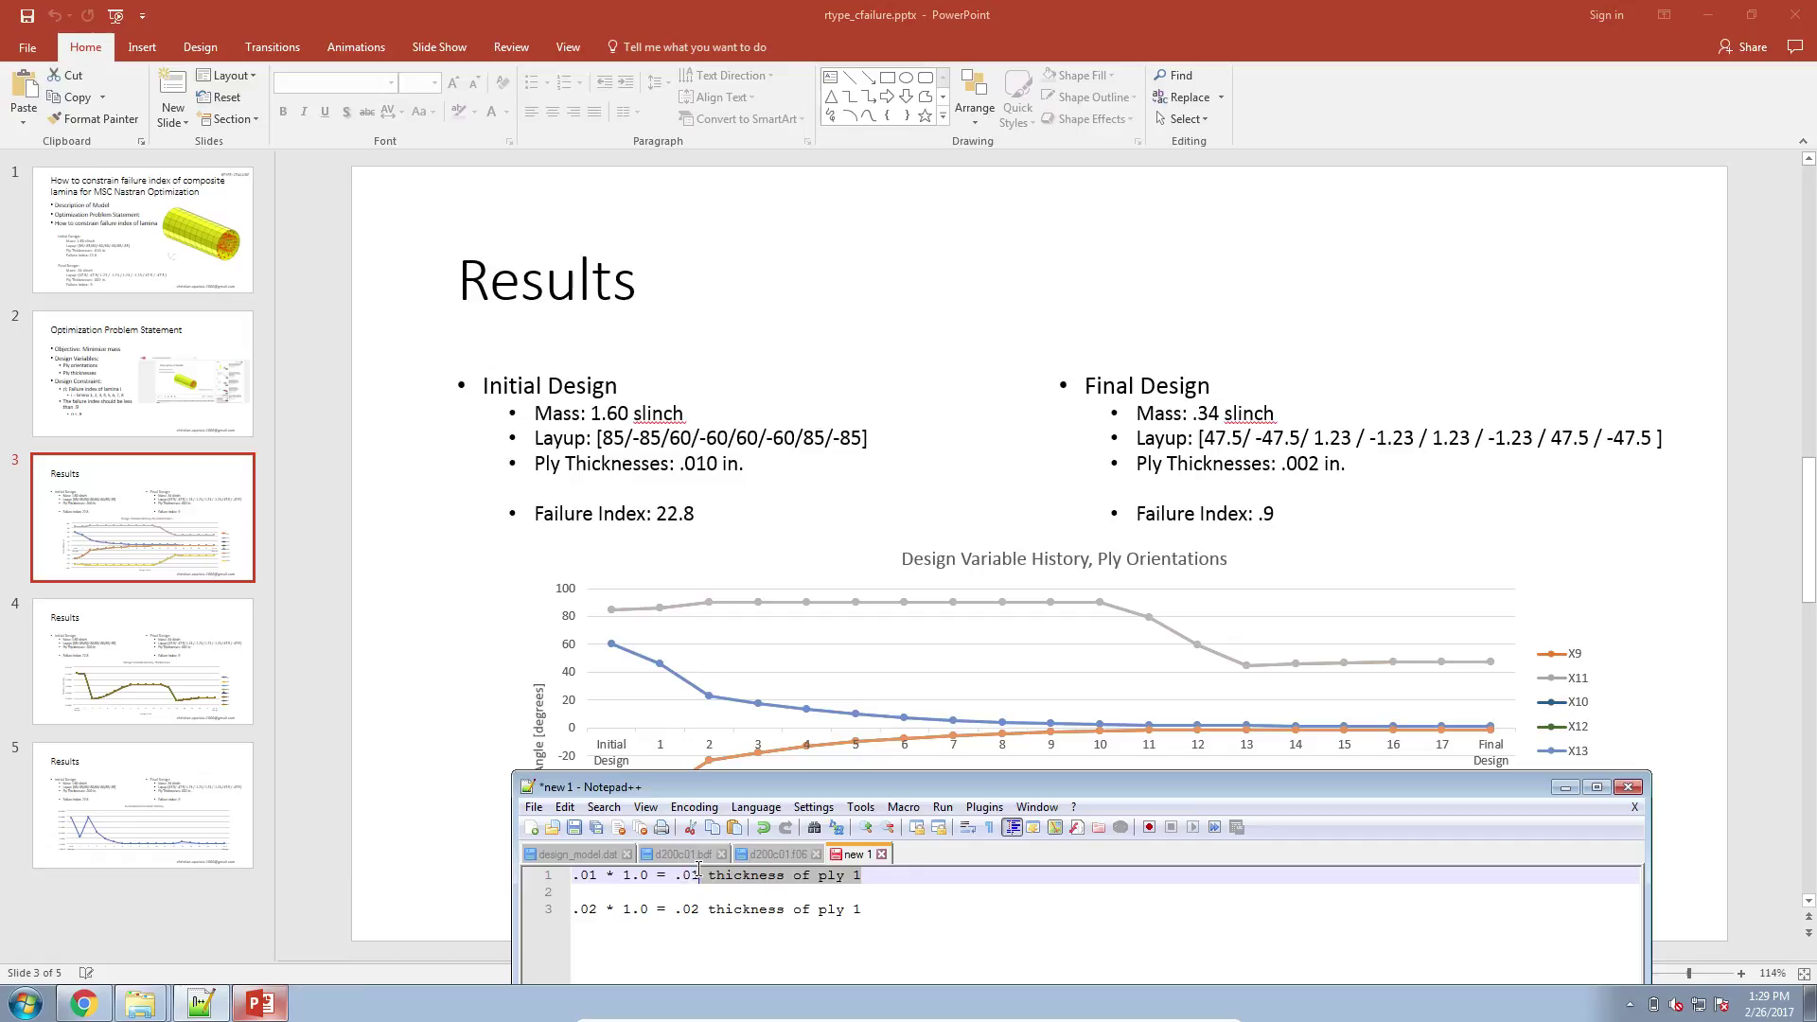
- Zoom the web page out, scroll to the Create DLINK table and select the x1 and x9 labels
click(1709, 21)
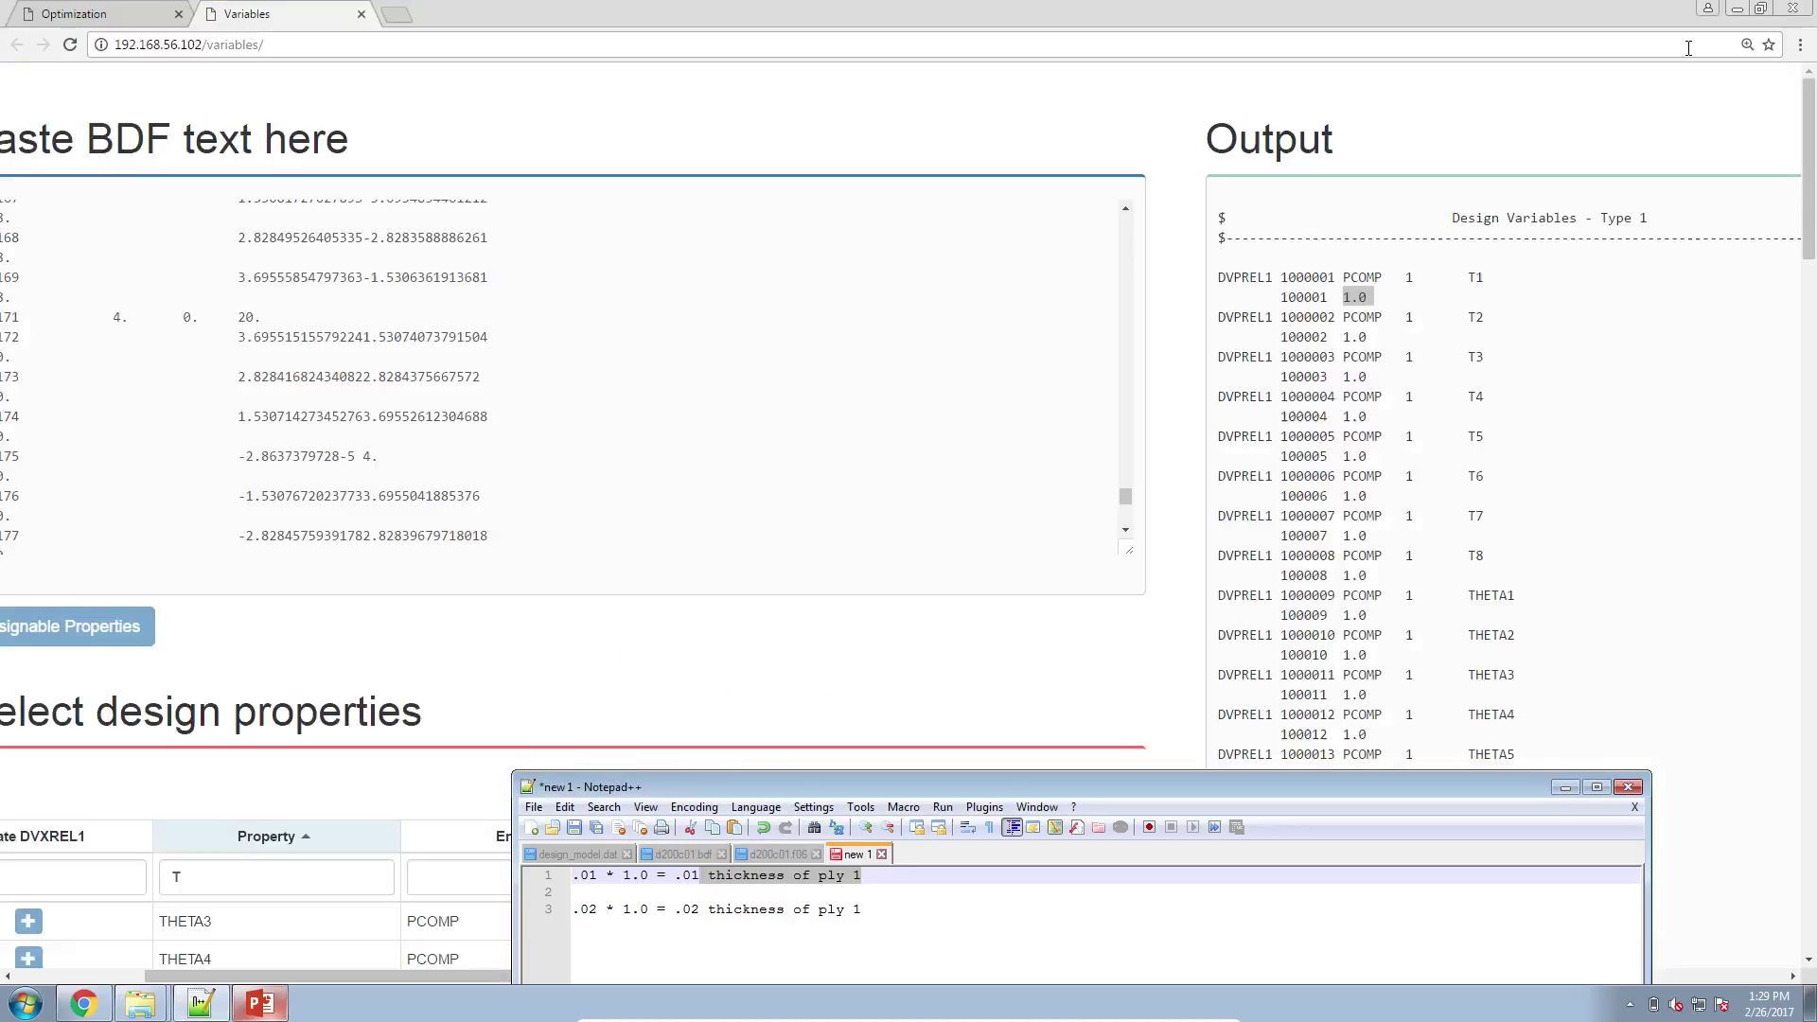
click(1249, 450)
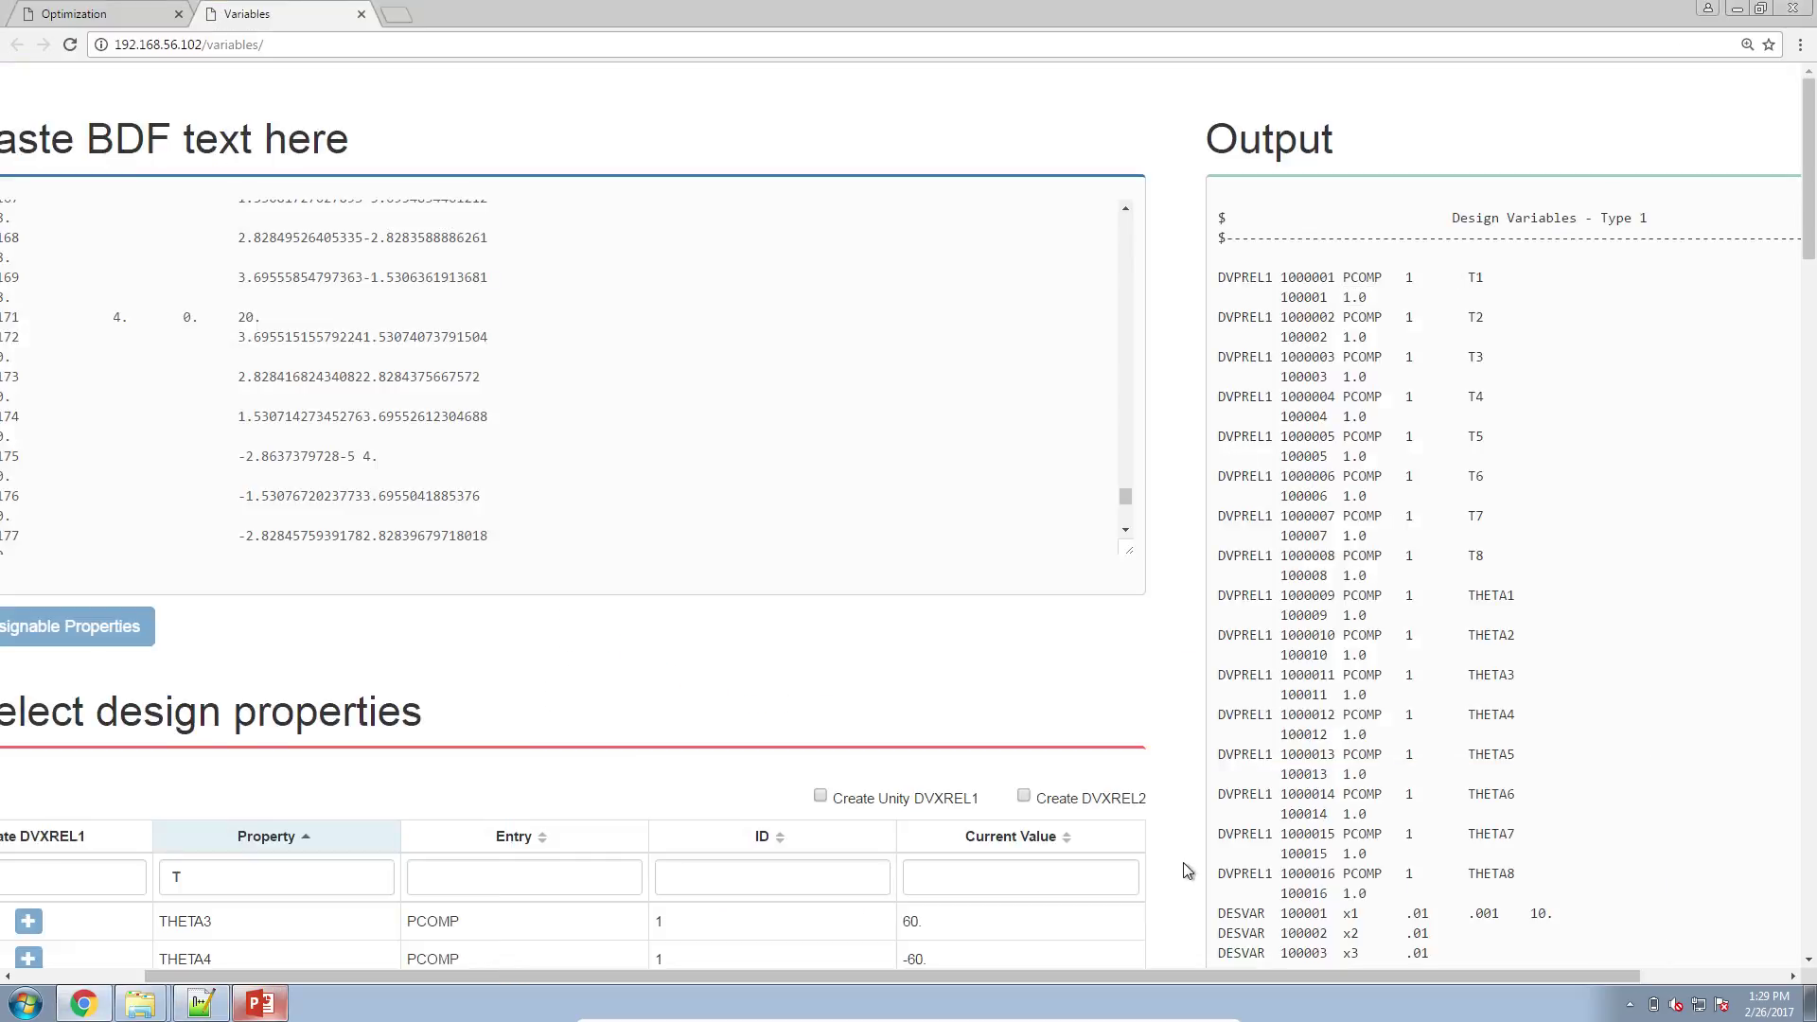
drag(1149, 973, 747, 978)
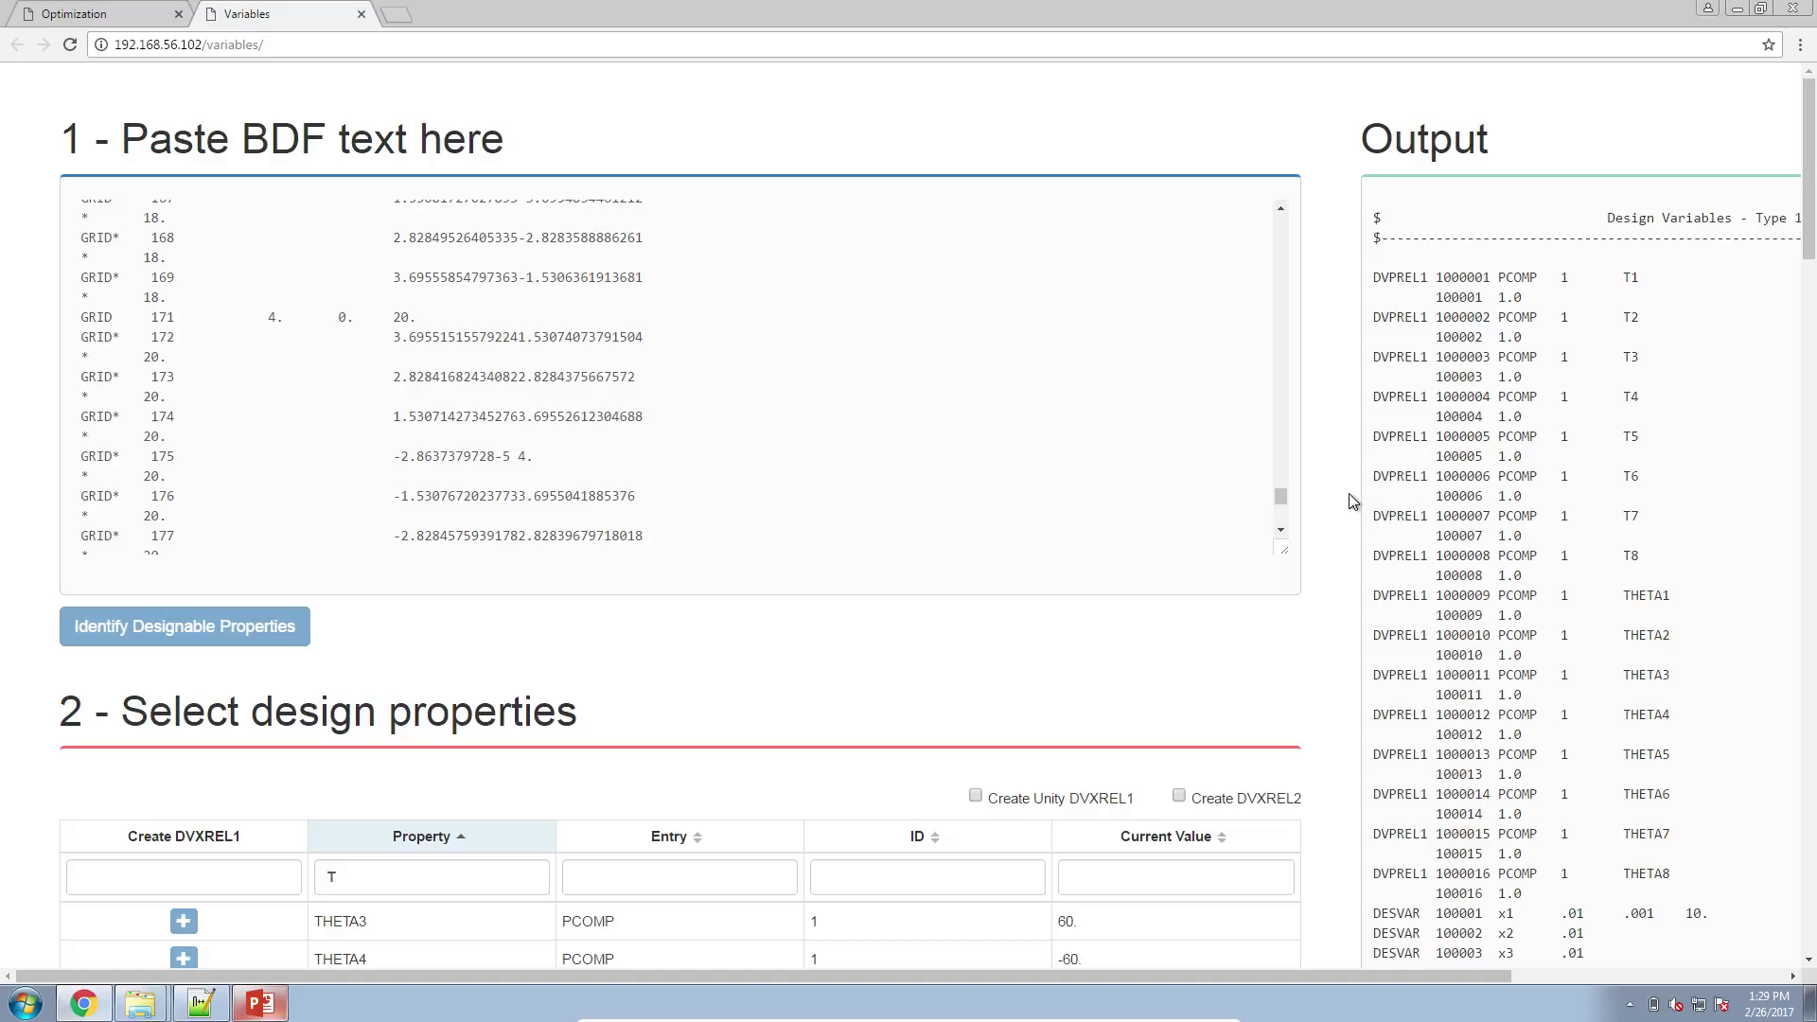
key(ctrl+minus)
key(ctrl+minus)
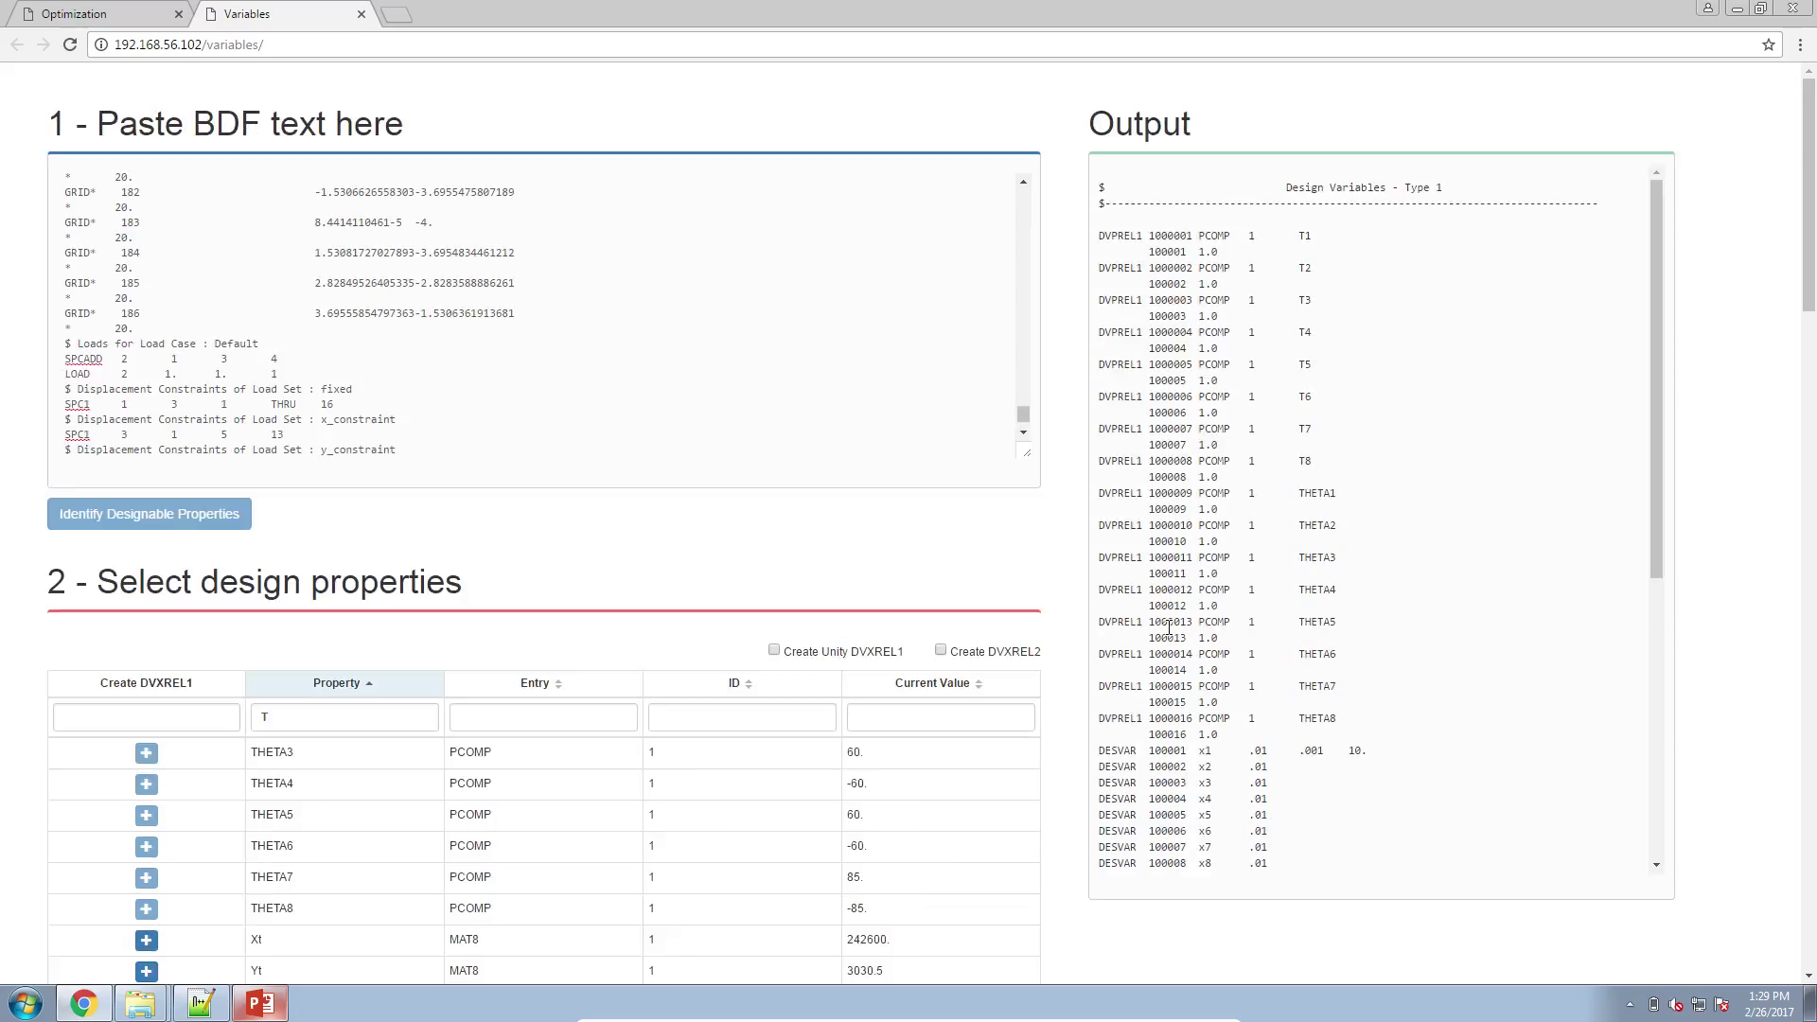
scroll(1113, 626, down, 2)
scroll(1076, 642, down, 5)
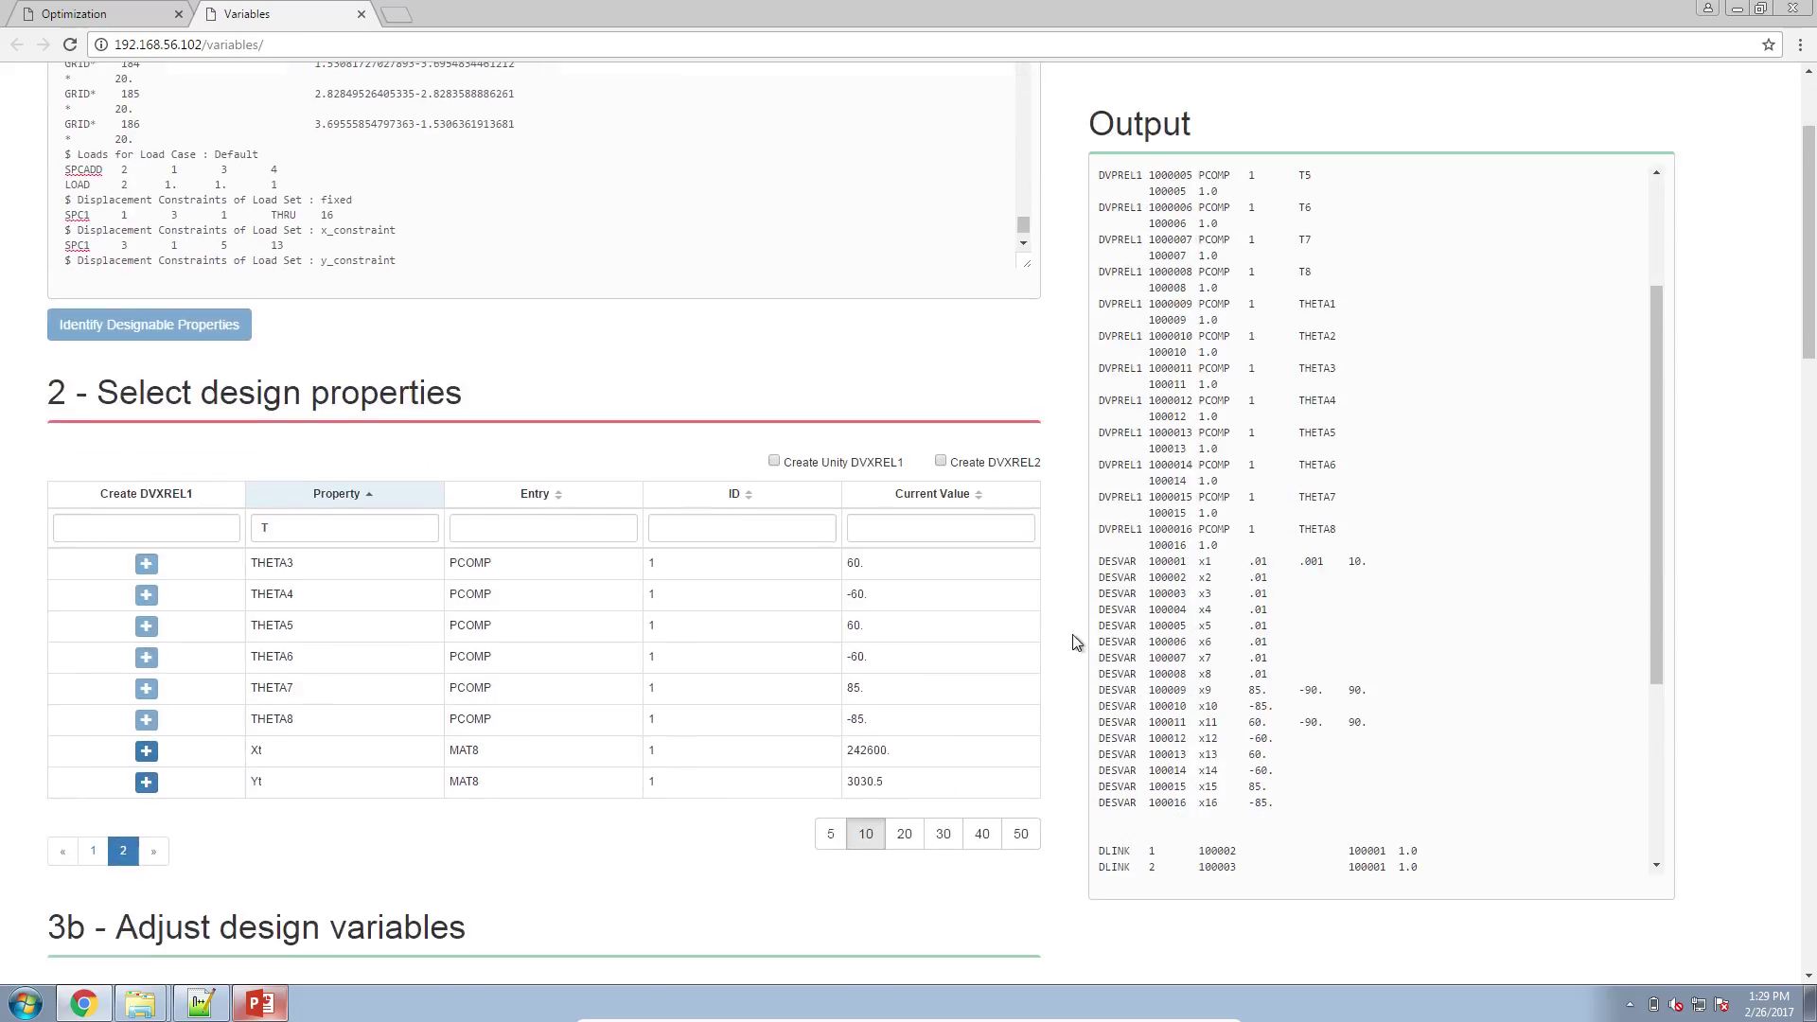
scroll(1077, 643, down, 6)
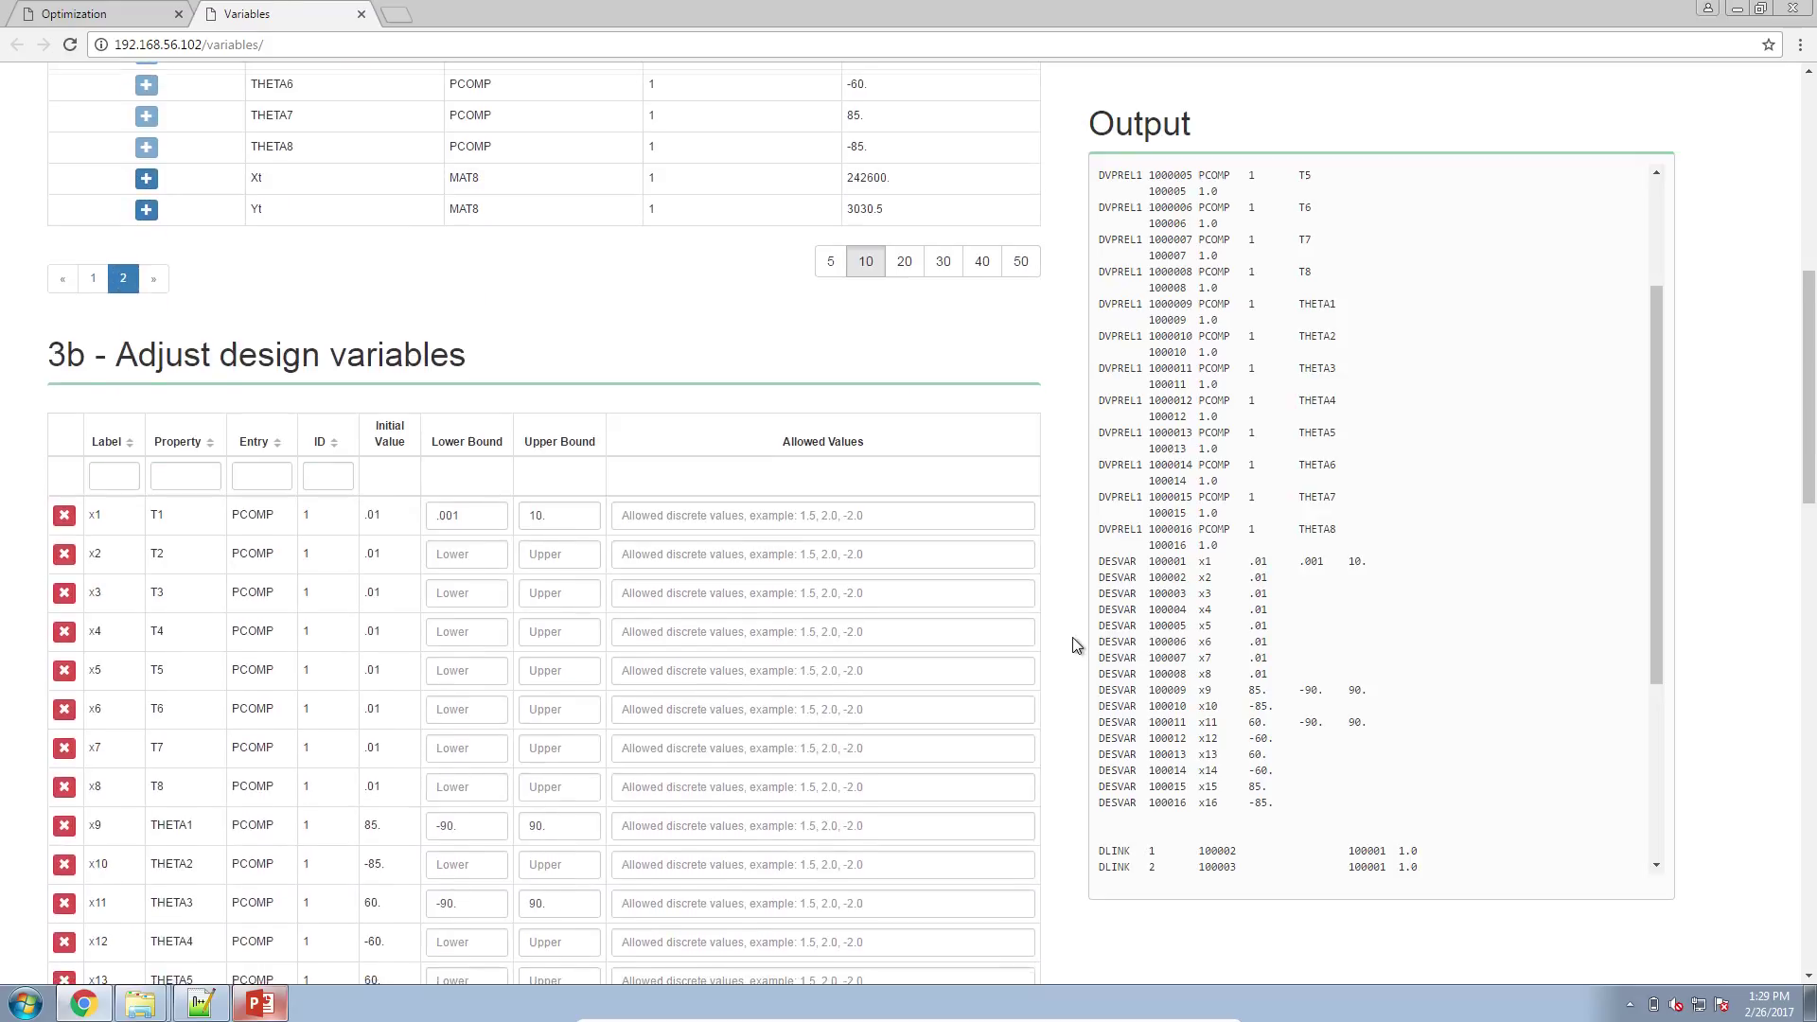
scroll(1076, 647, down, 4)
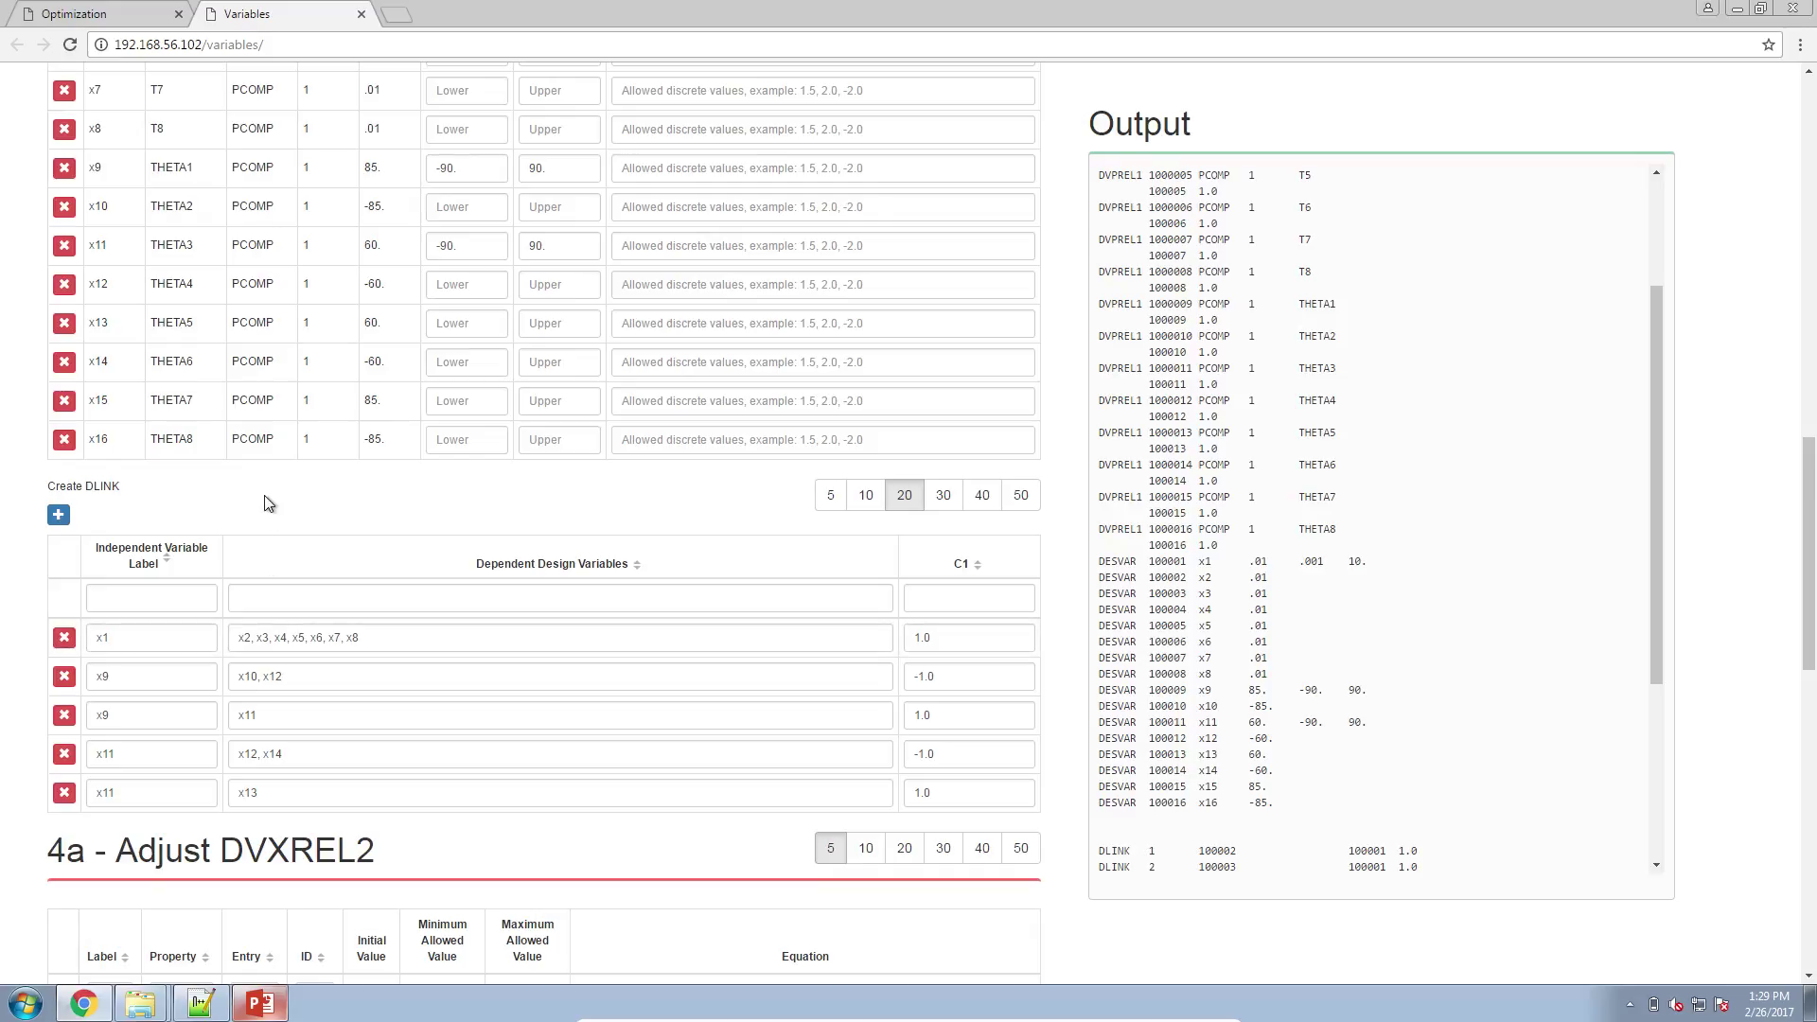
double_click(103, 637)
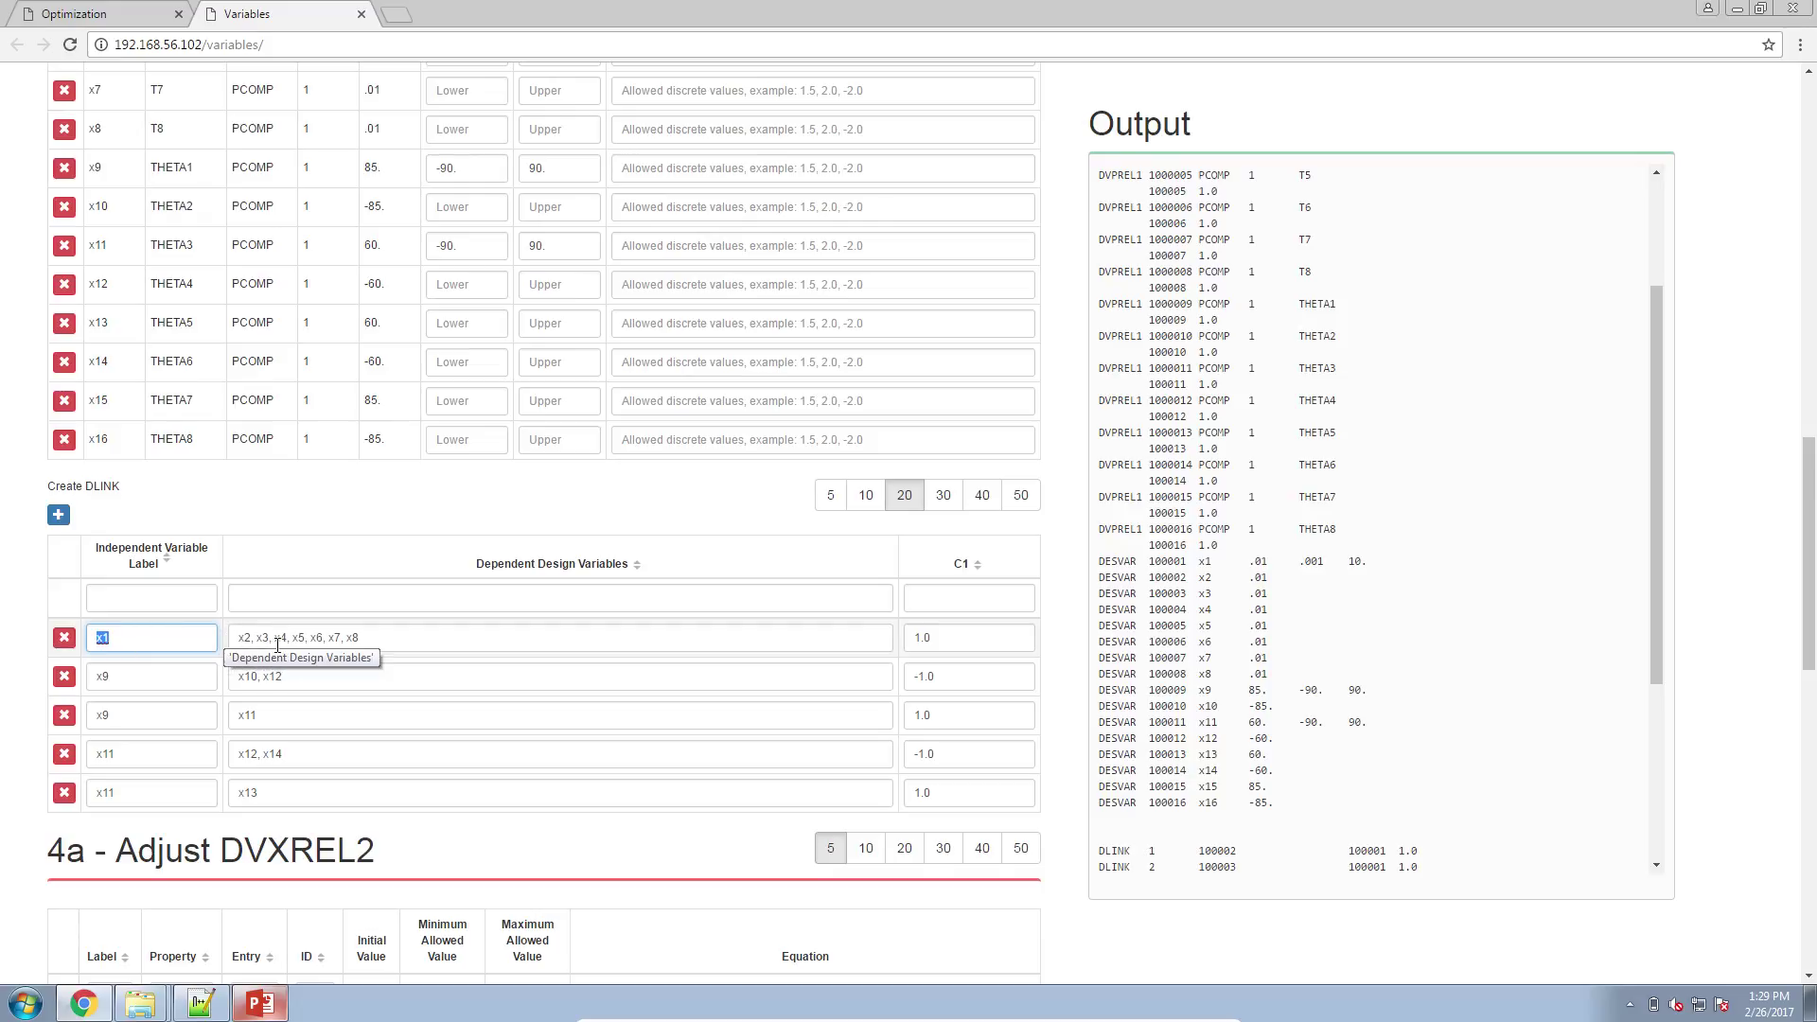
click(194, 686)
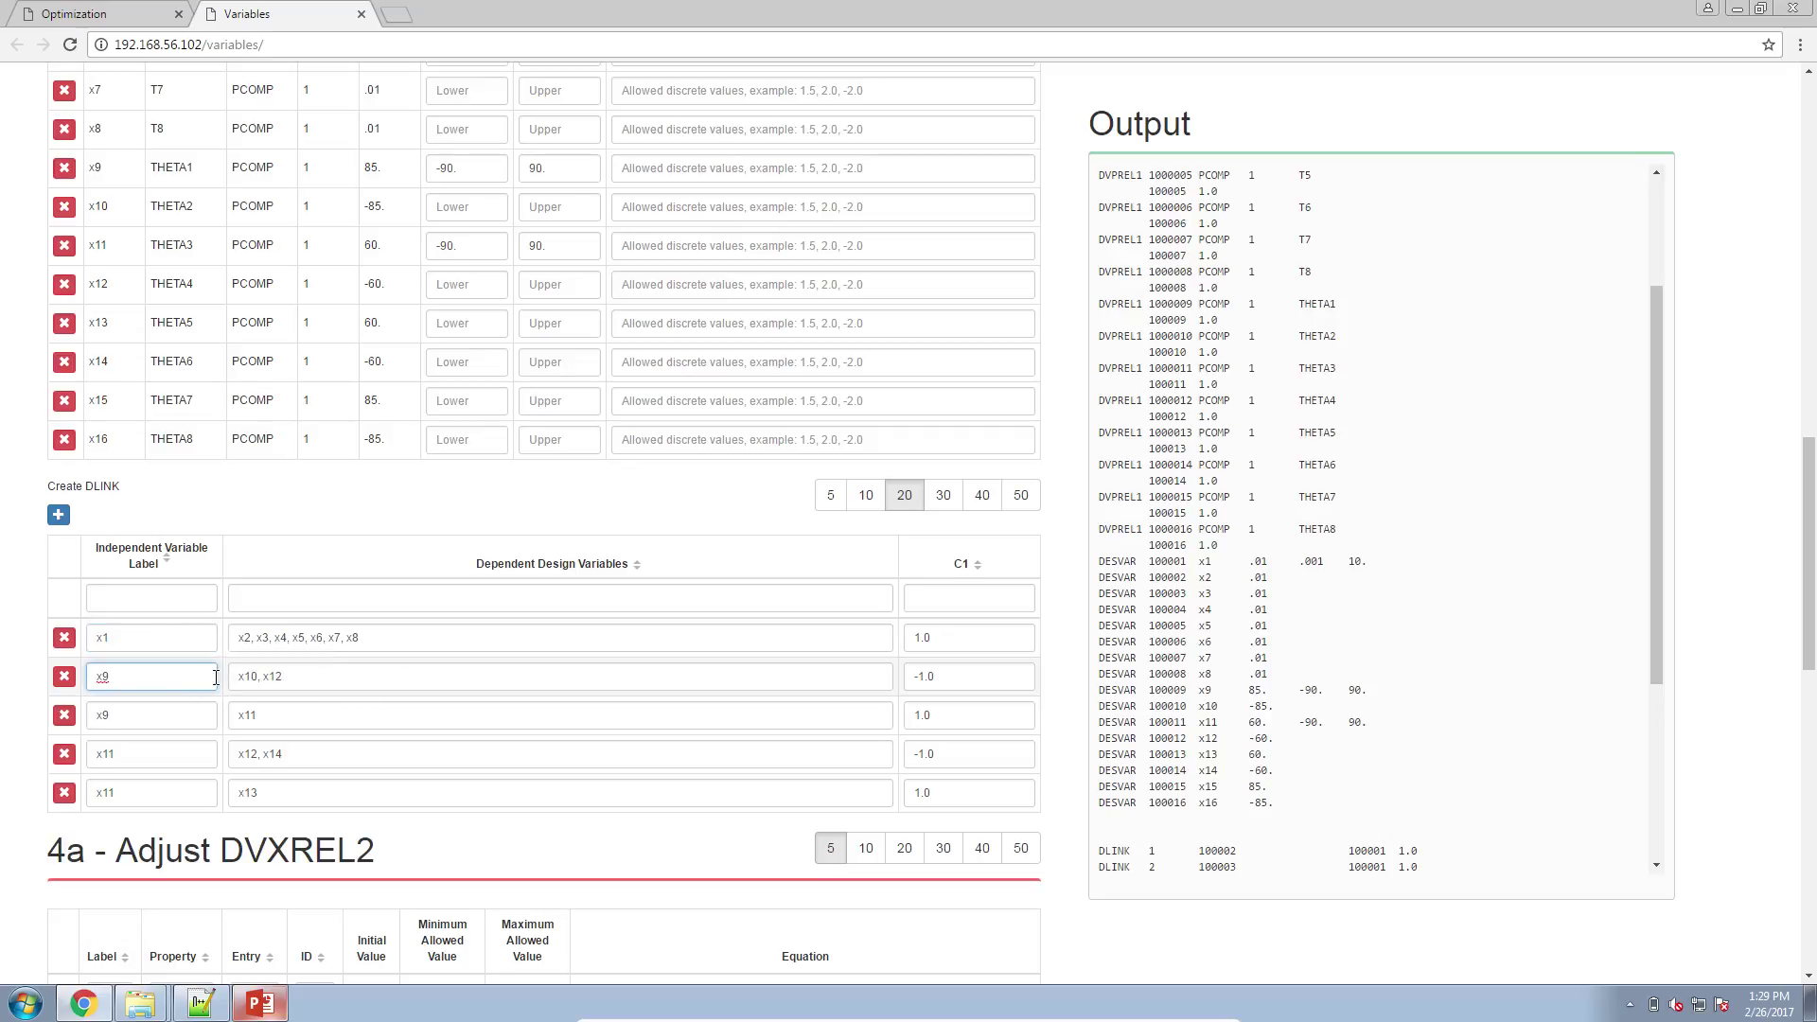
click(200, 1003)
- Open d200c01.f06 in a maximized Notepad++ and scroll to the property comparison table
click(774, 854)
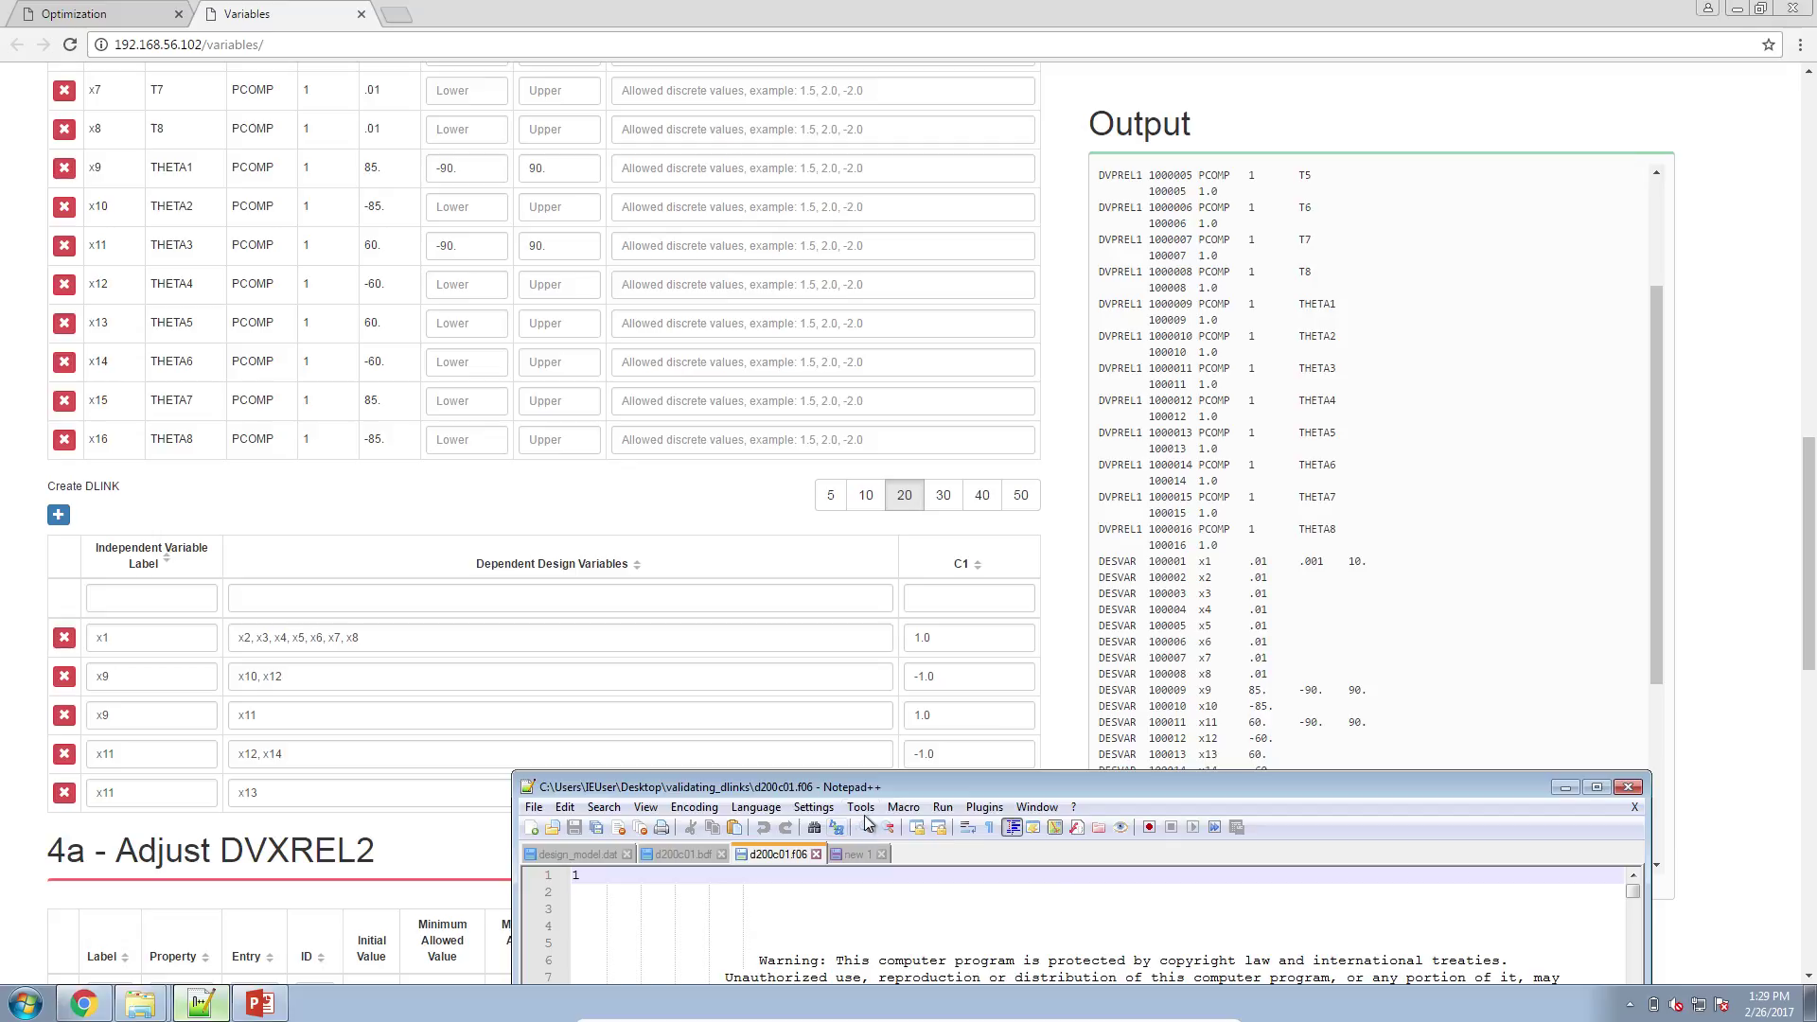
double_click(900, 782)
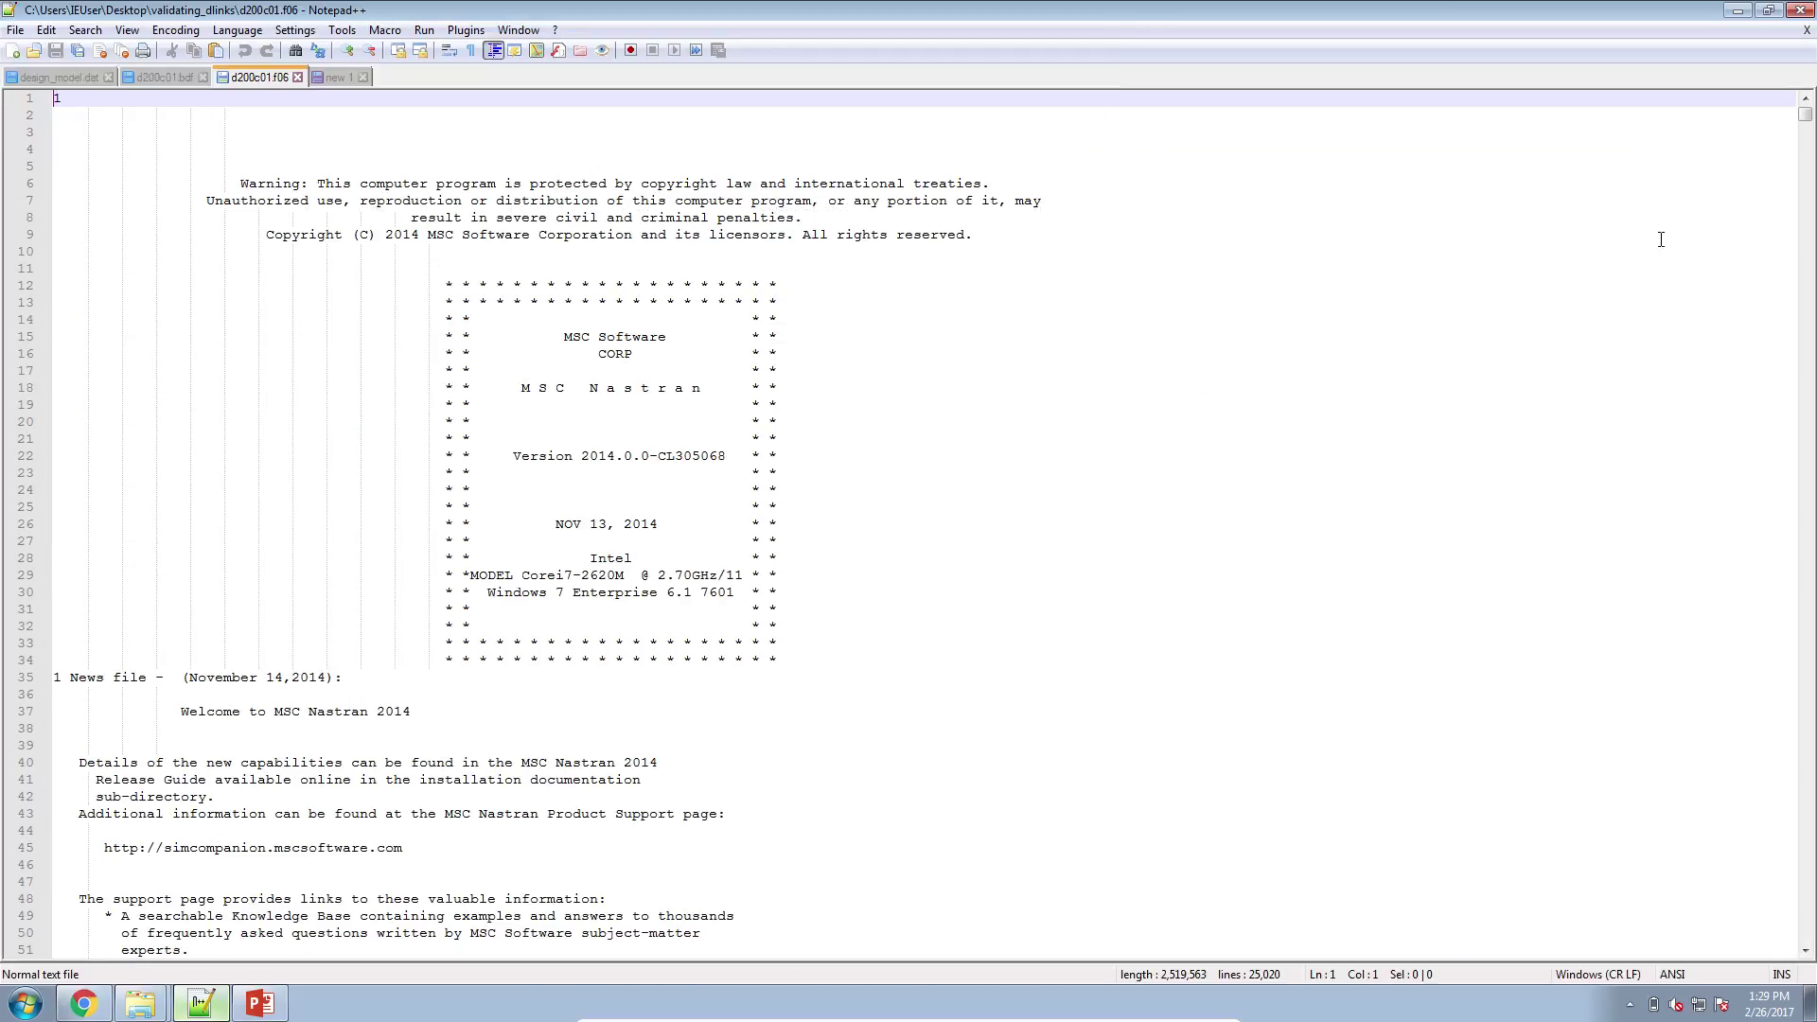
click(1680, 219)
scroll(1614, 256, down, 20)
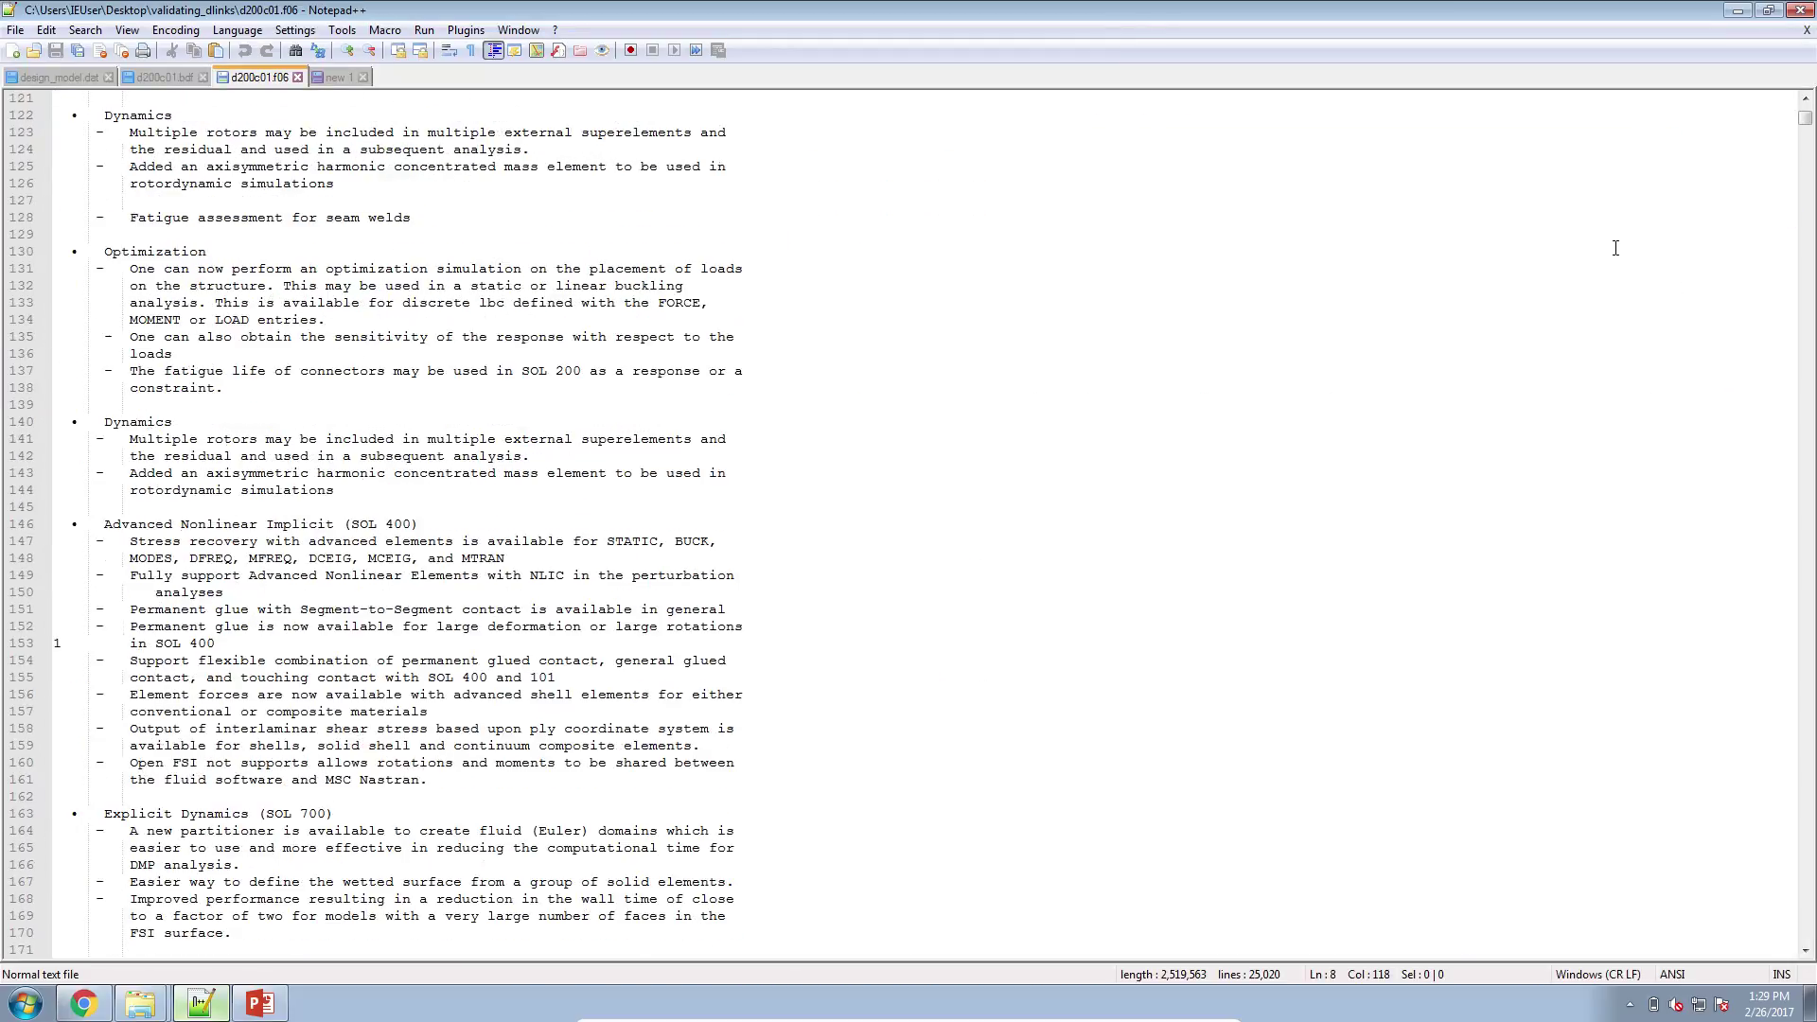
scroll(1616, 246, down, 20)
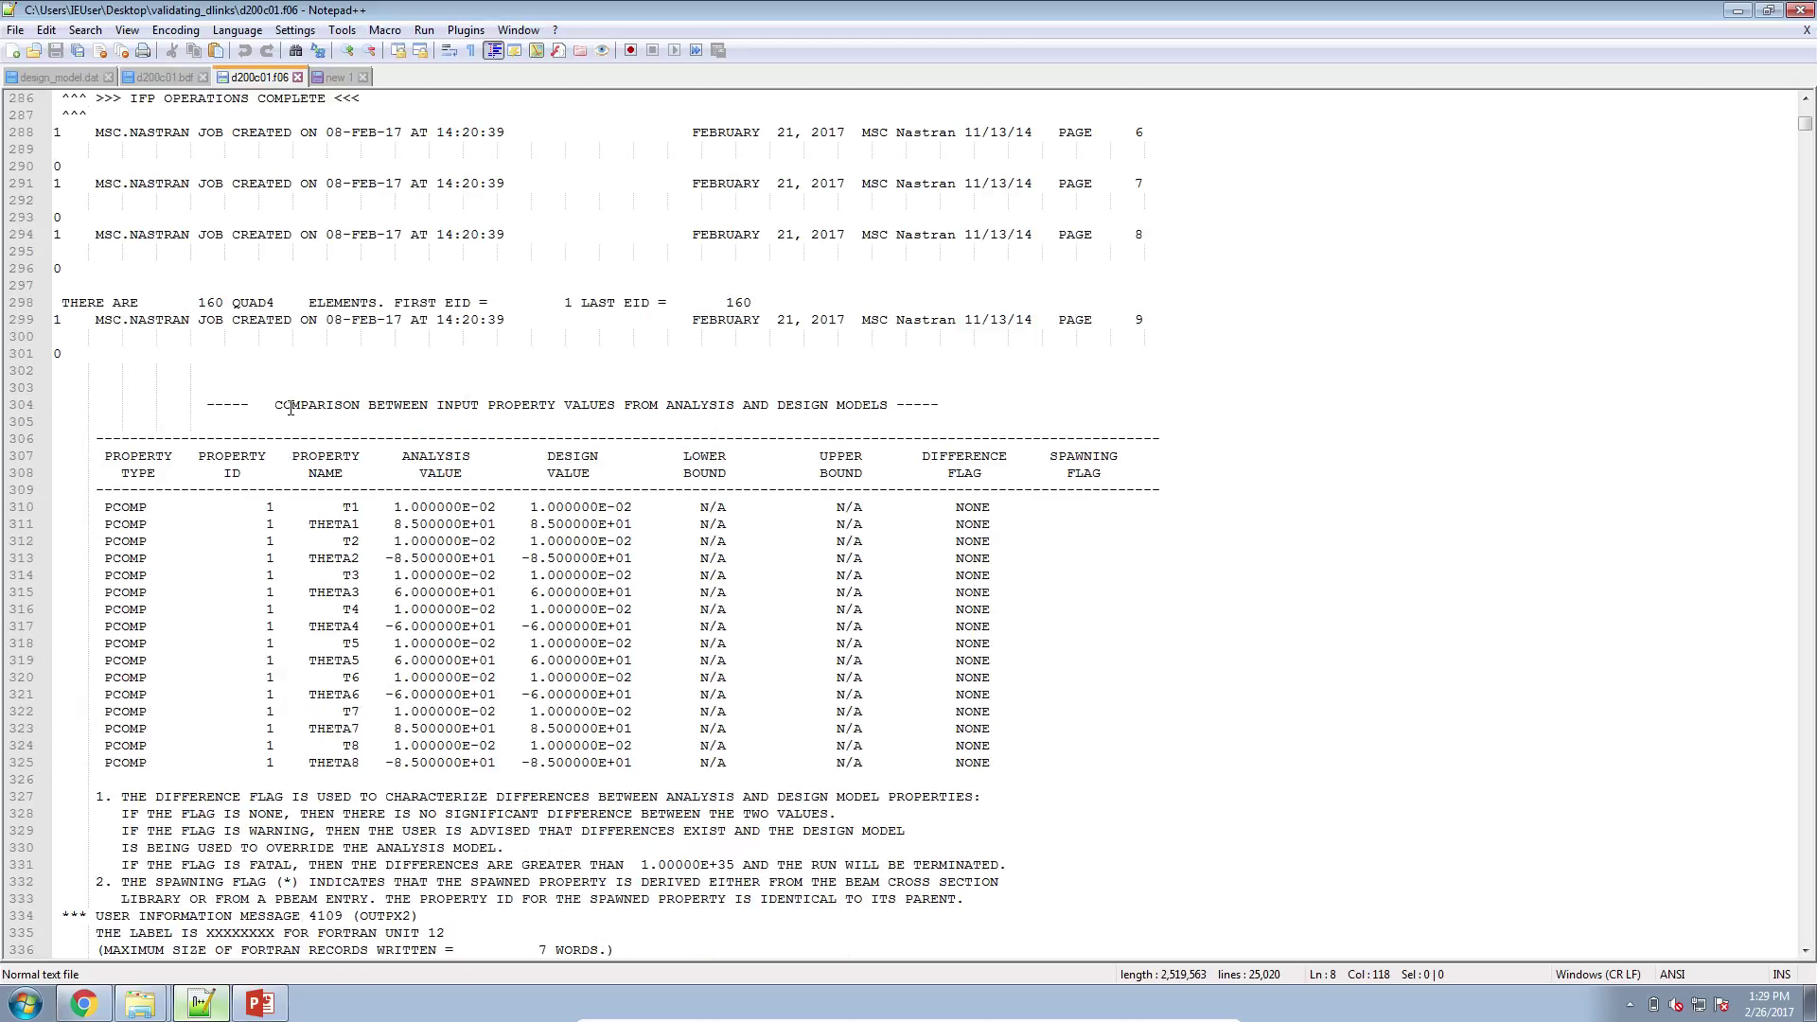
- Highlight the table title and the T1 value 1.000000E-02, then switch to d200c01.bdf
drag(272, 407, 892, 403)
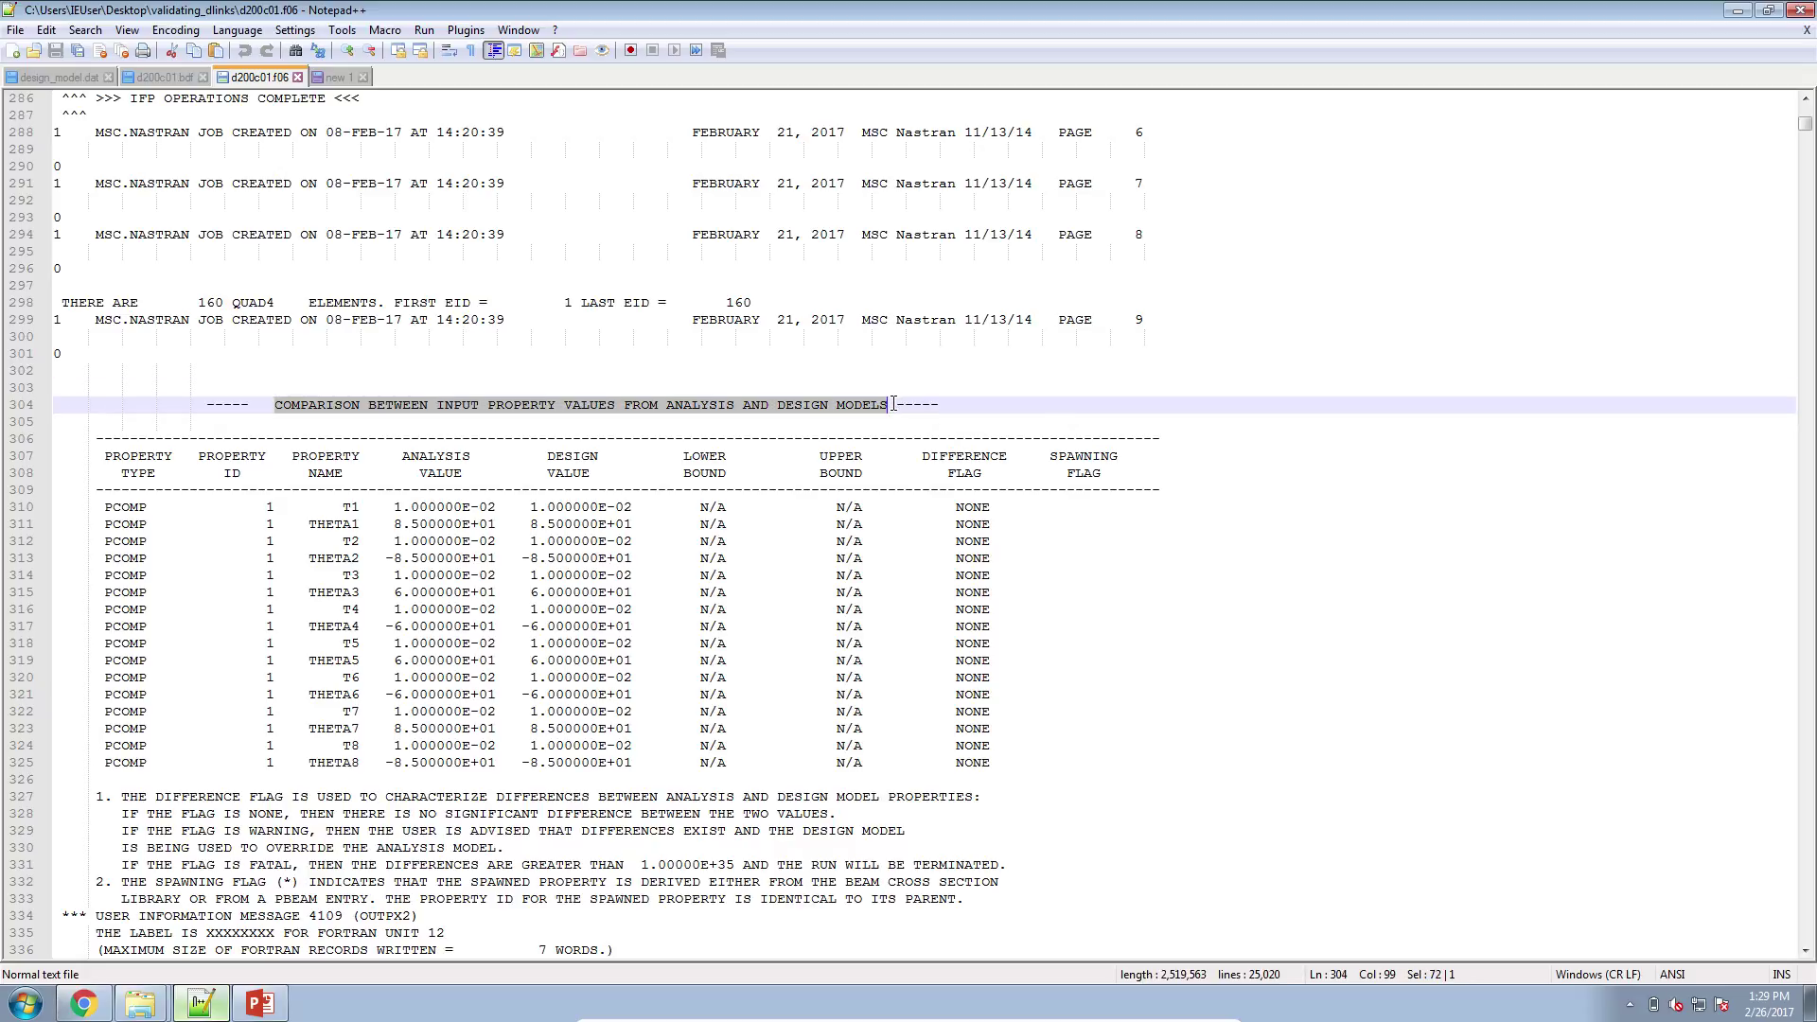
click(502, 558)
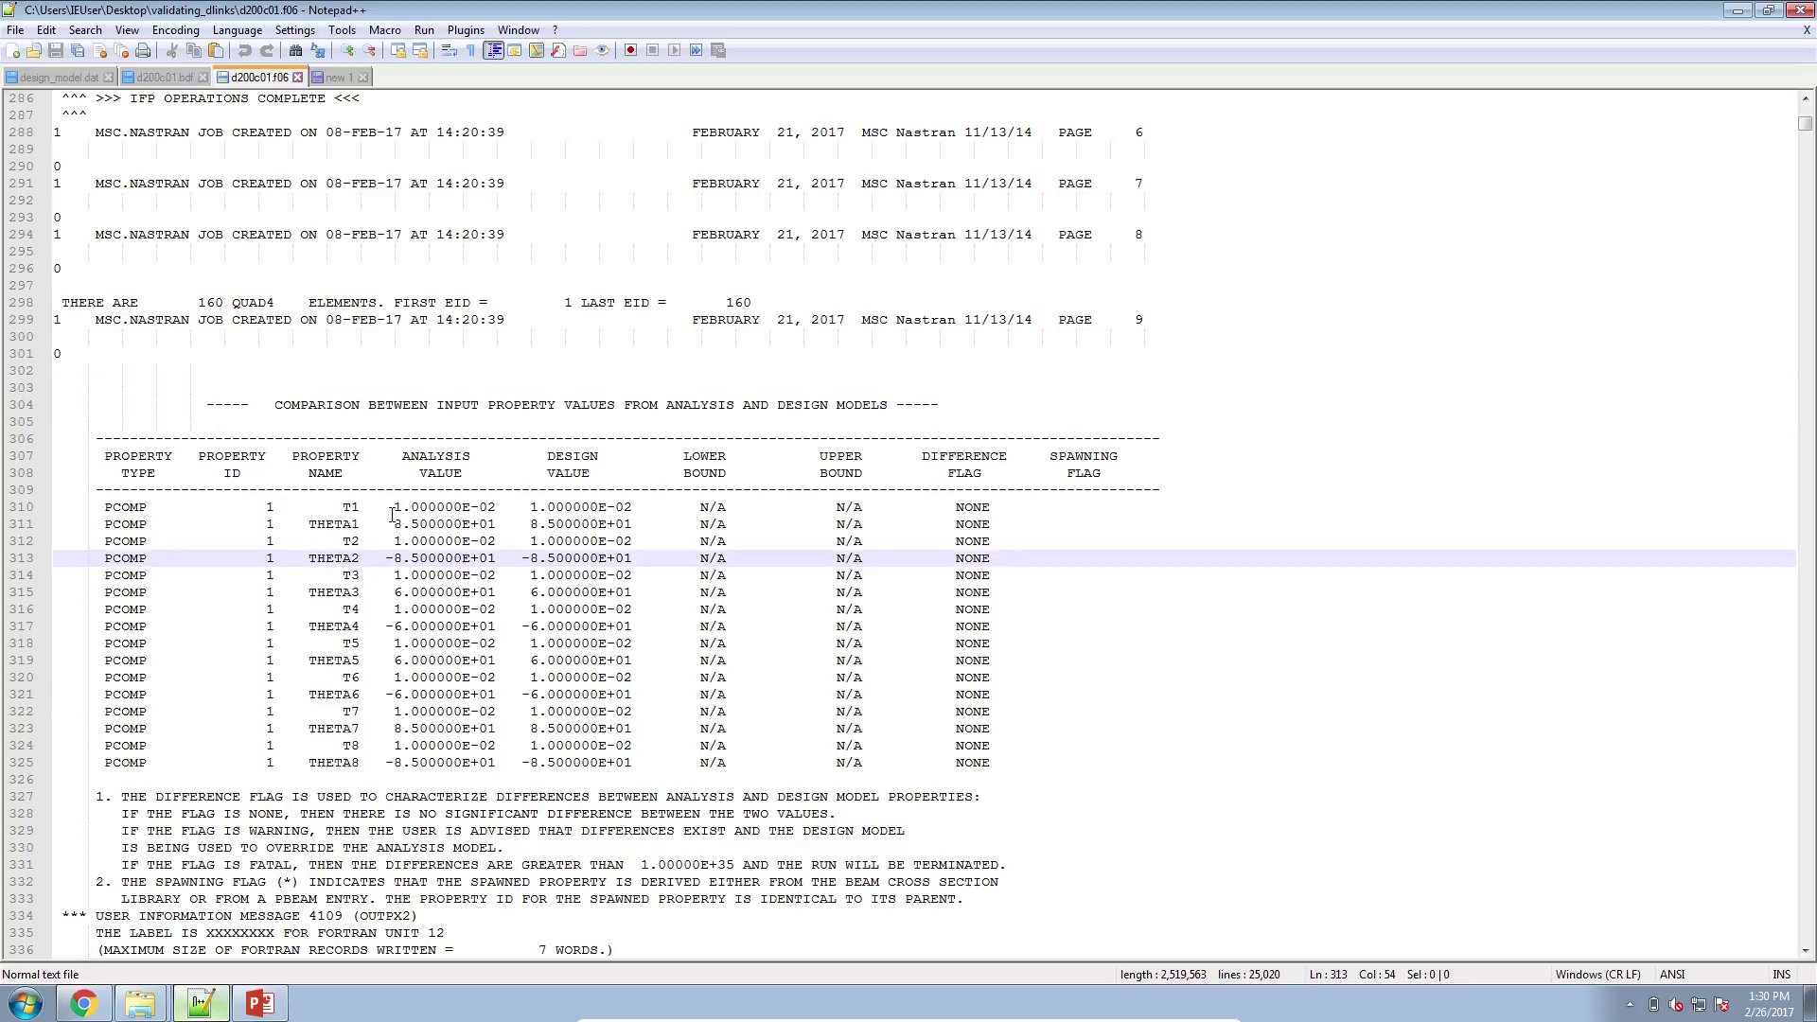
click(394, 508)
drag(404, 512, 493, 512)
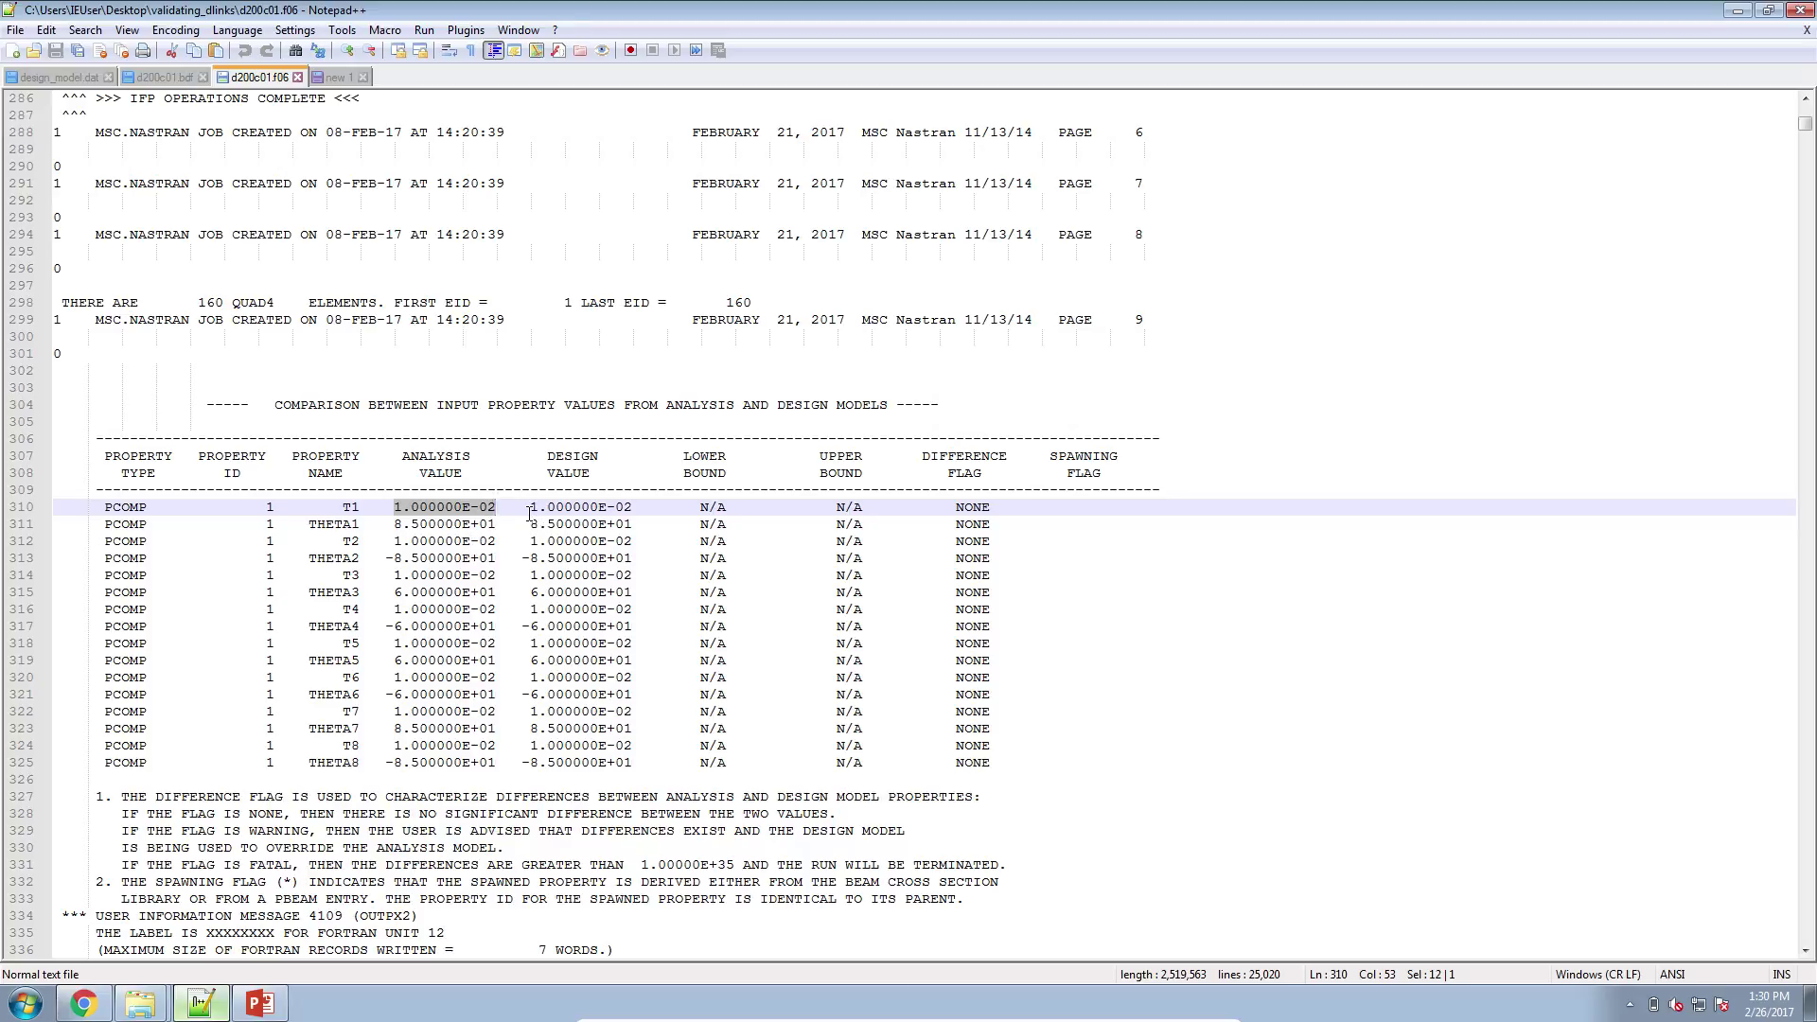
click(530, 512)
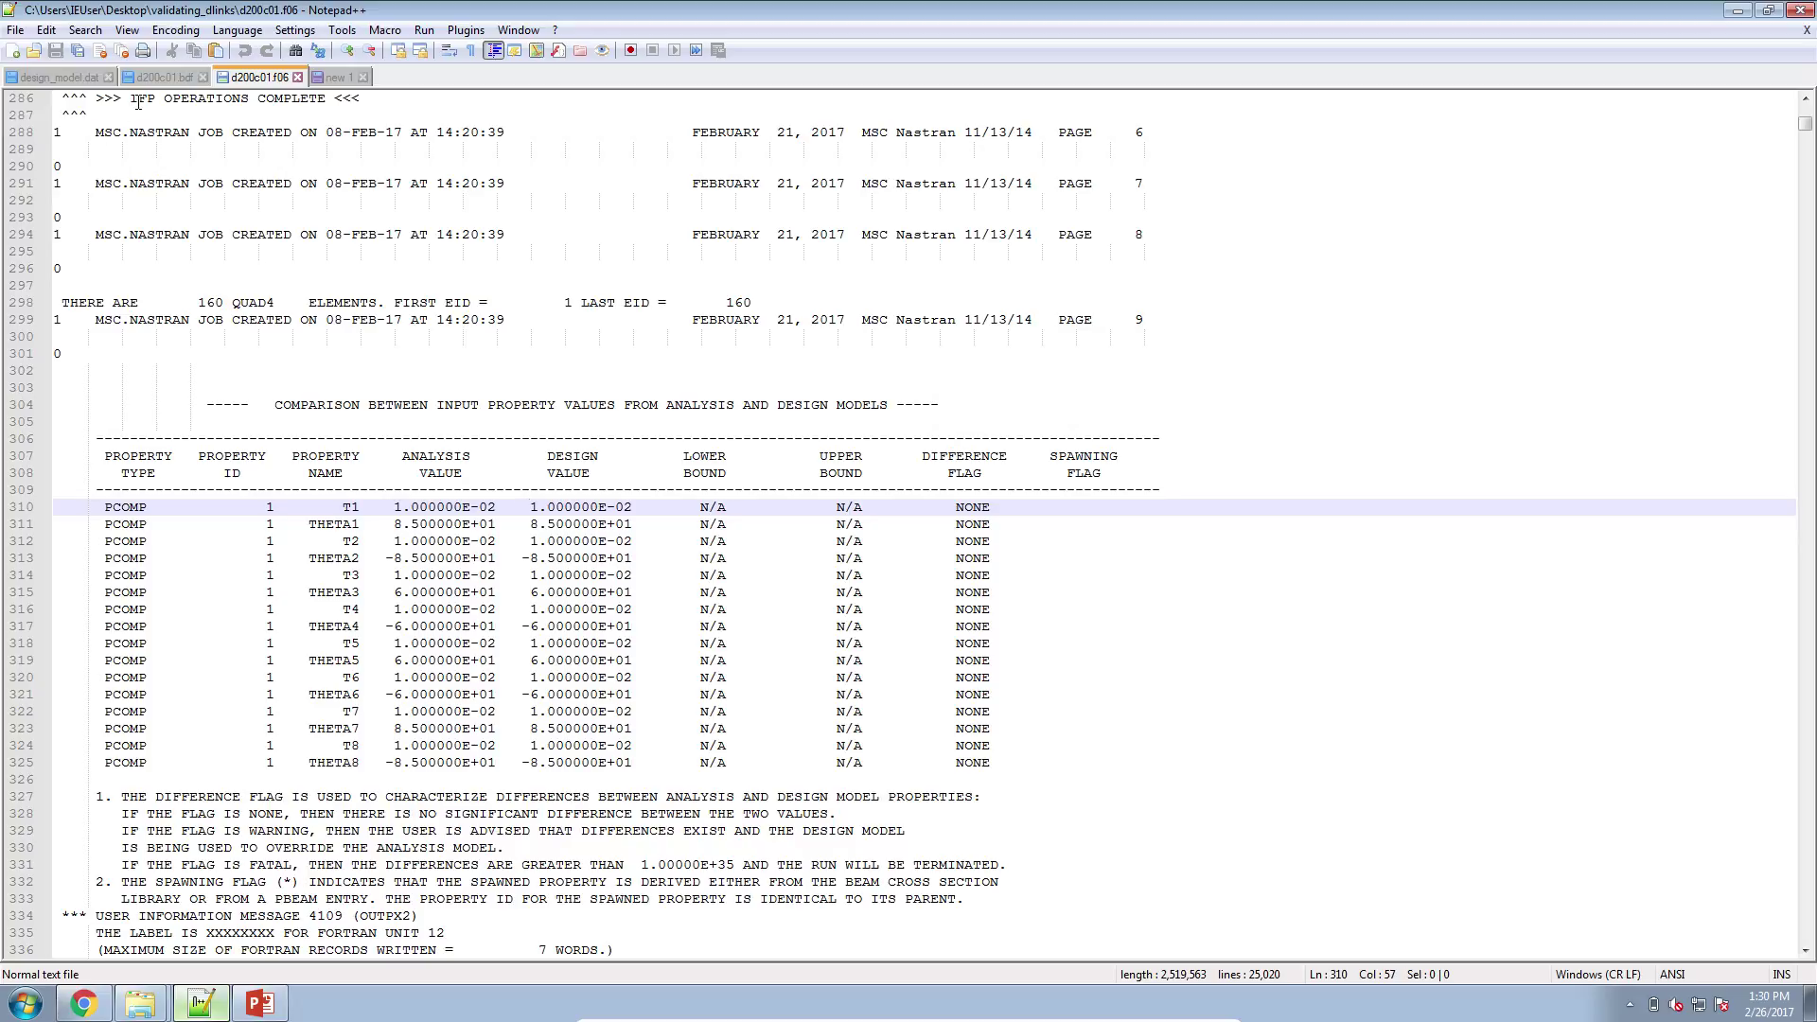
click(163, 76)
- Compare the first ply's 85. angle in the bdf PCOMP with THETA1's 8.500000E+01 in the f06
click(294, 541)
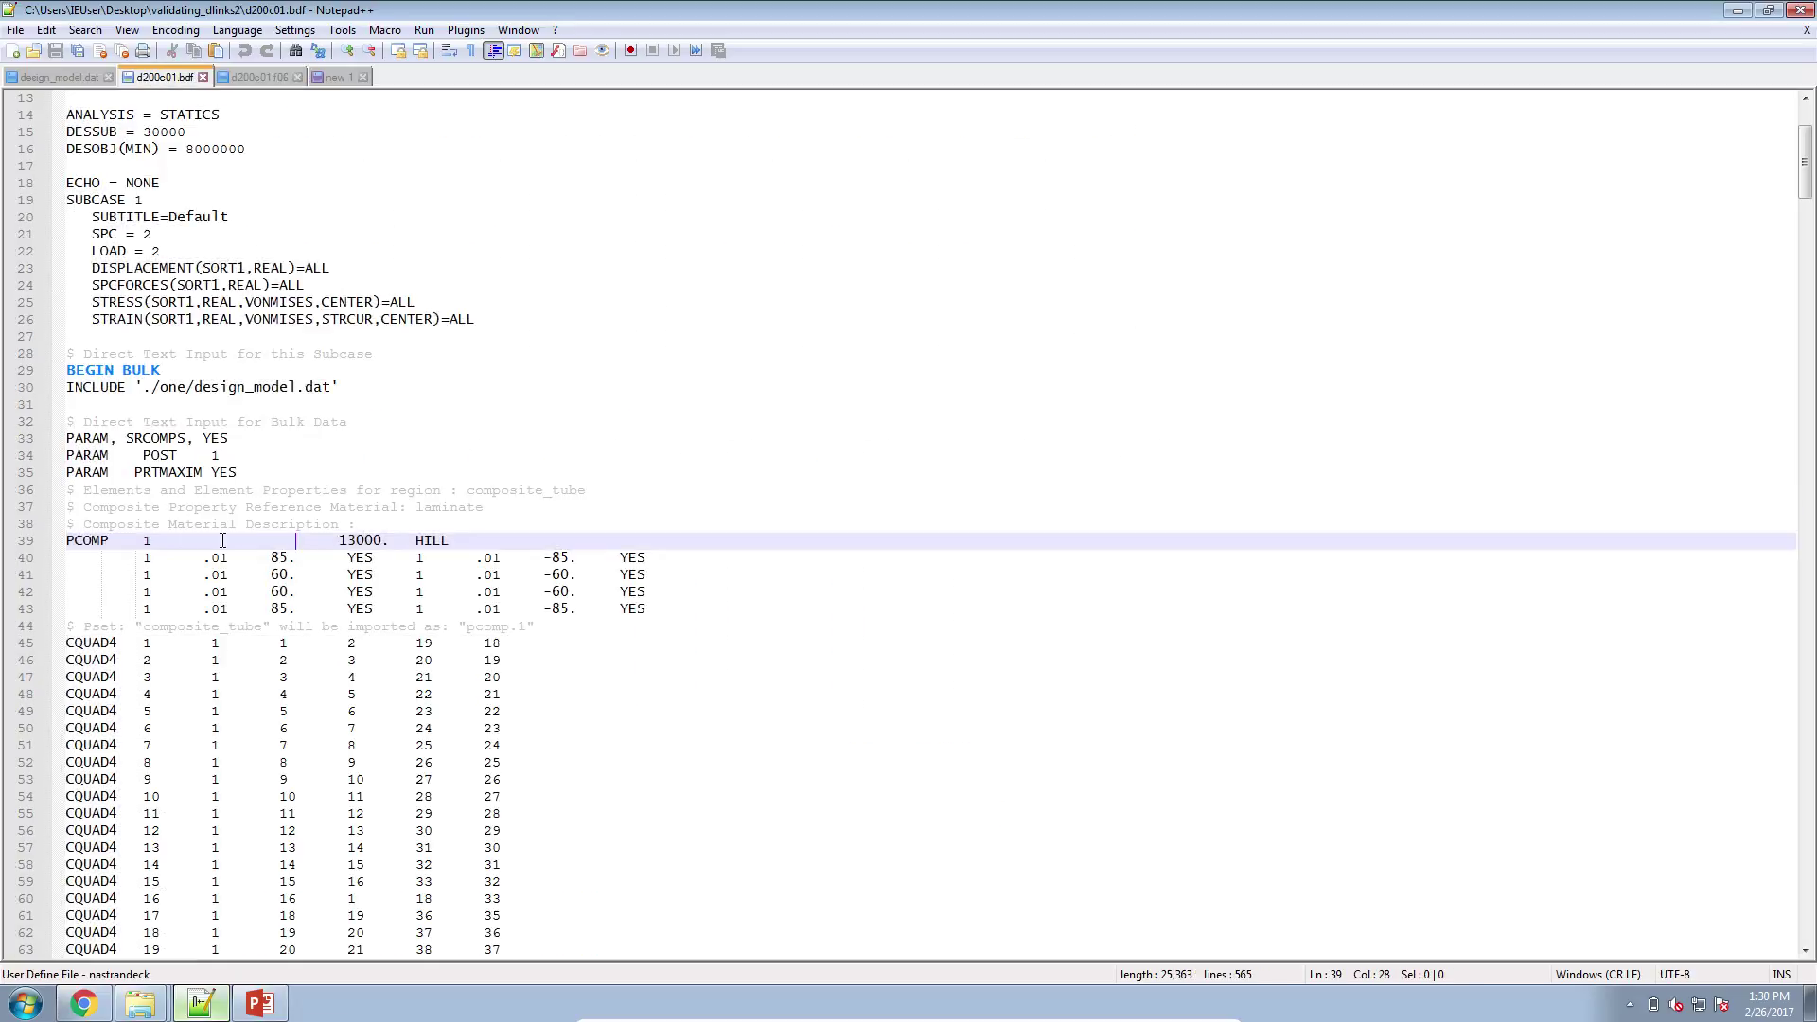
click(209, 558)
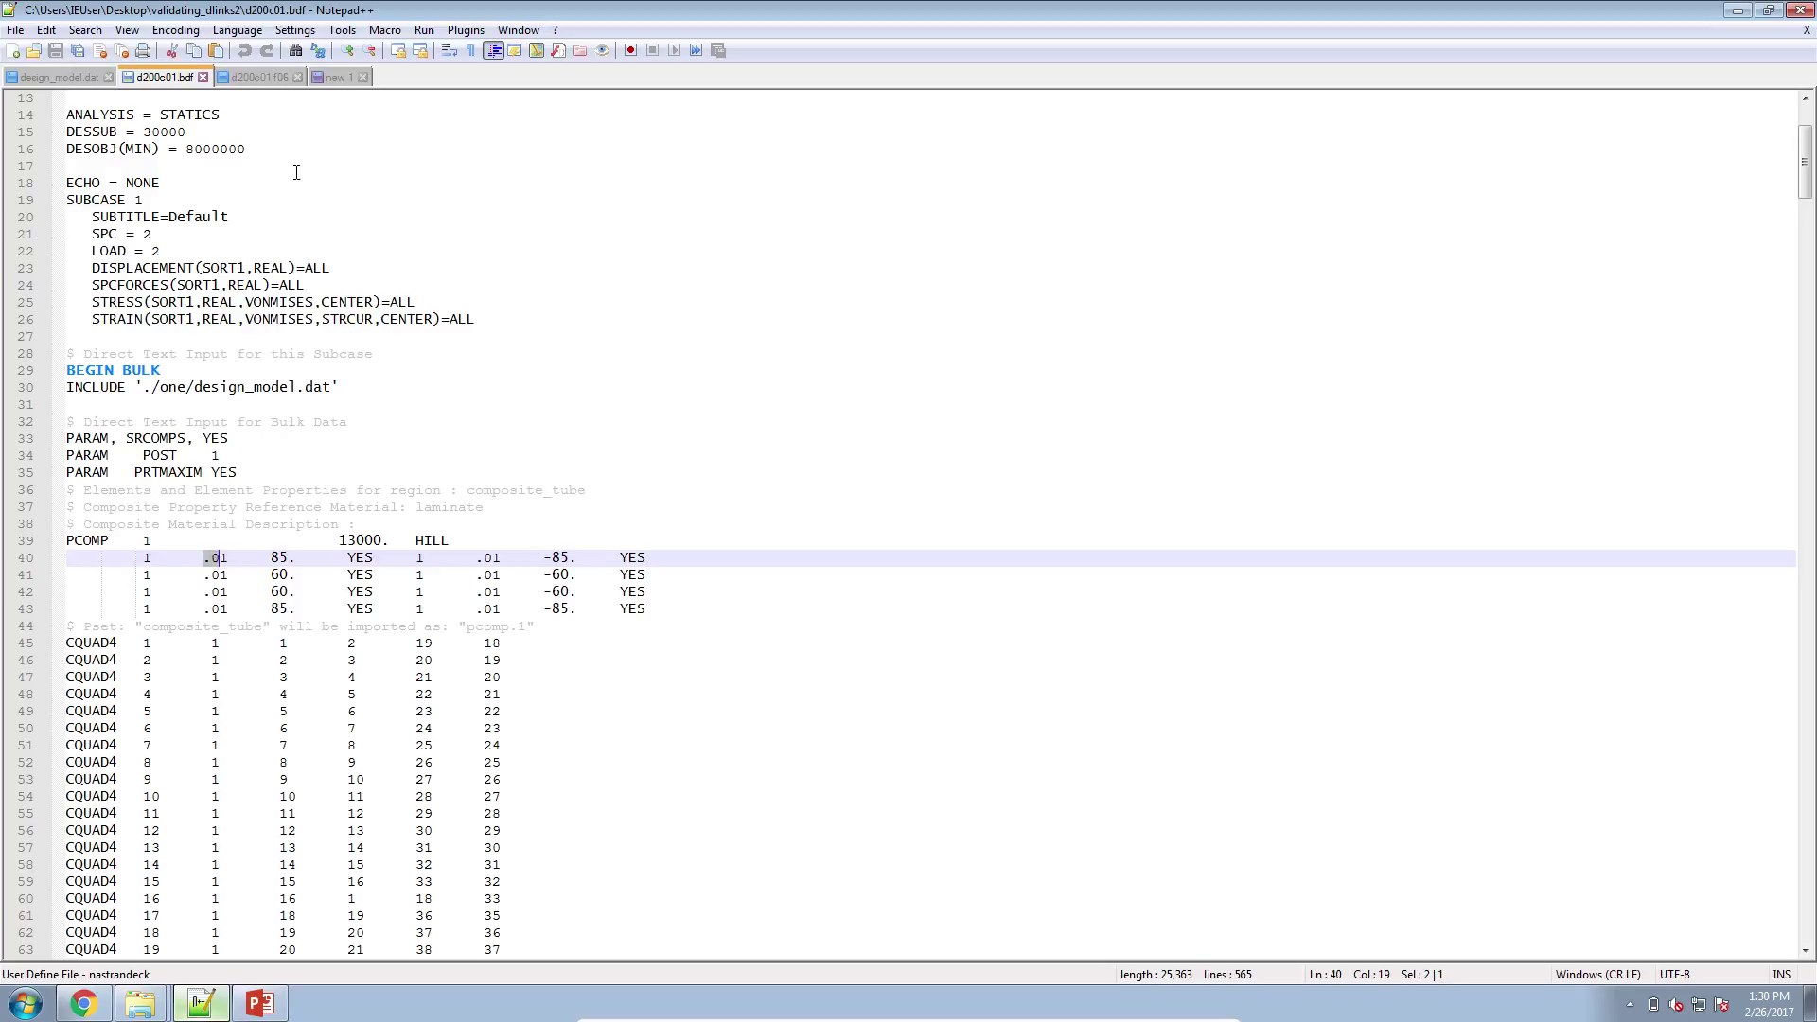
click(274, 77)
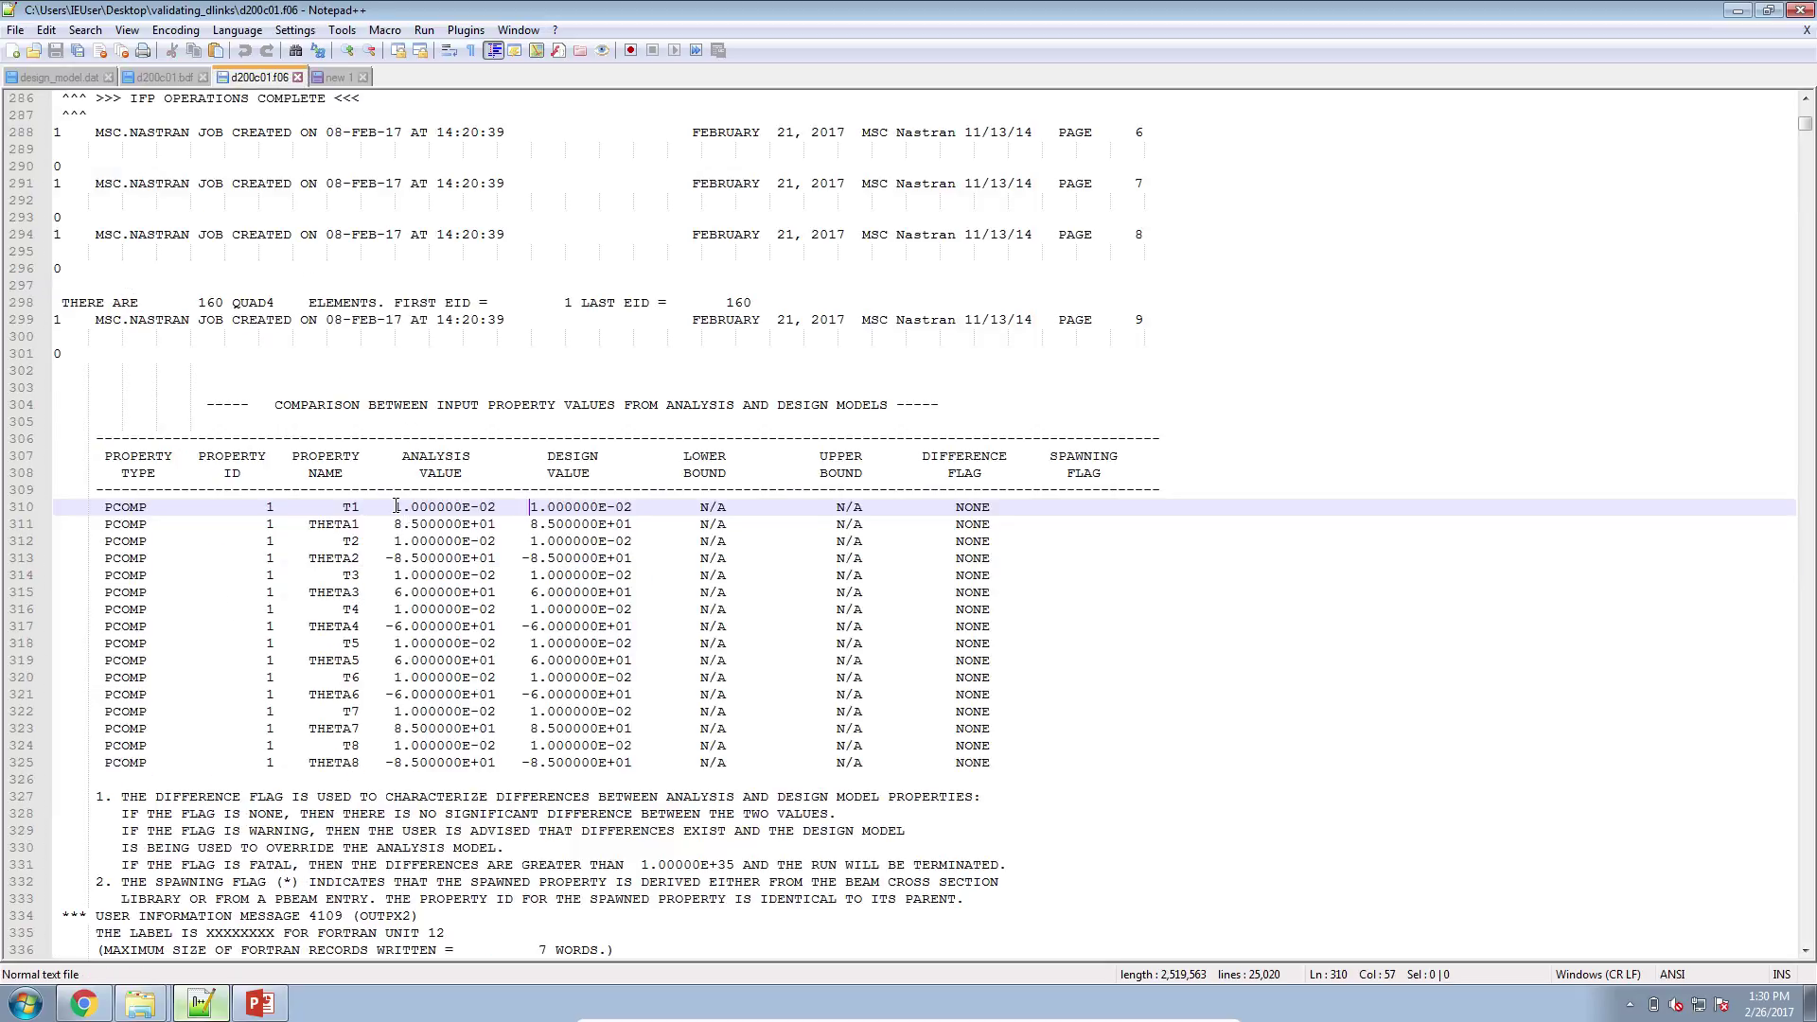
click(176, 81)
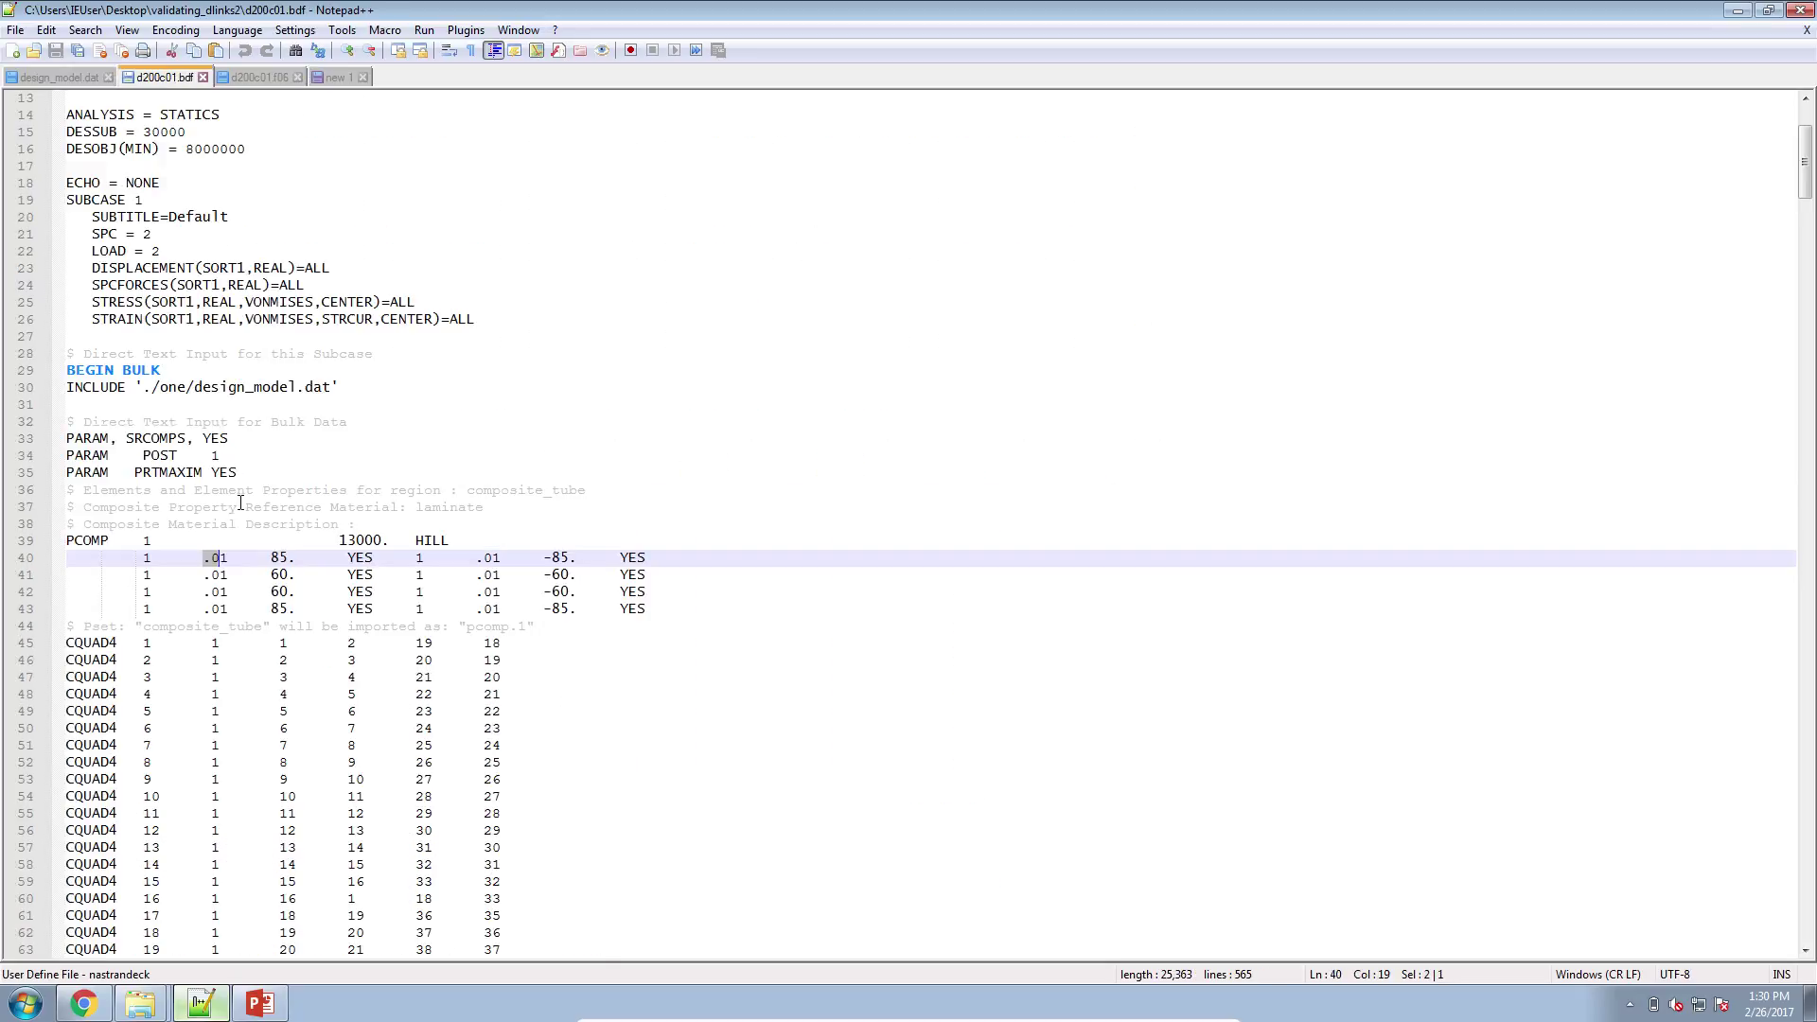
drag(271, 558, 296, 558)
click(278, 80)
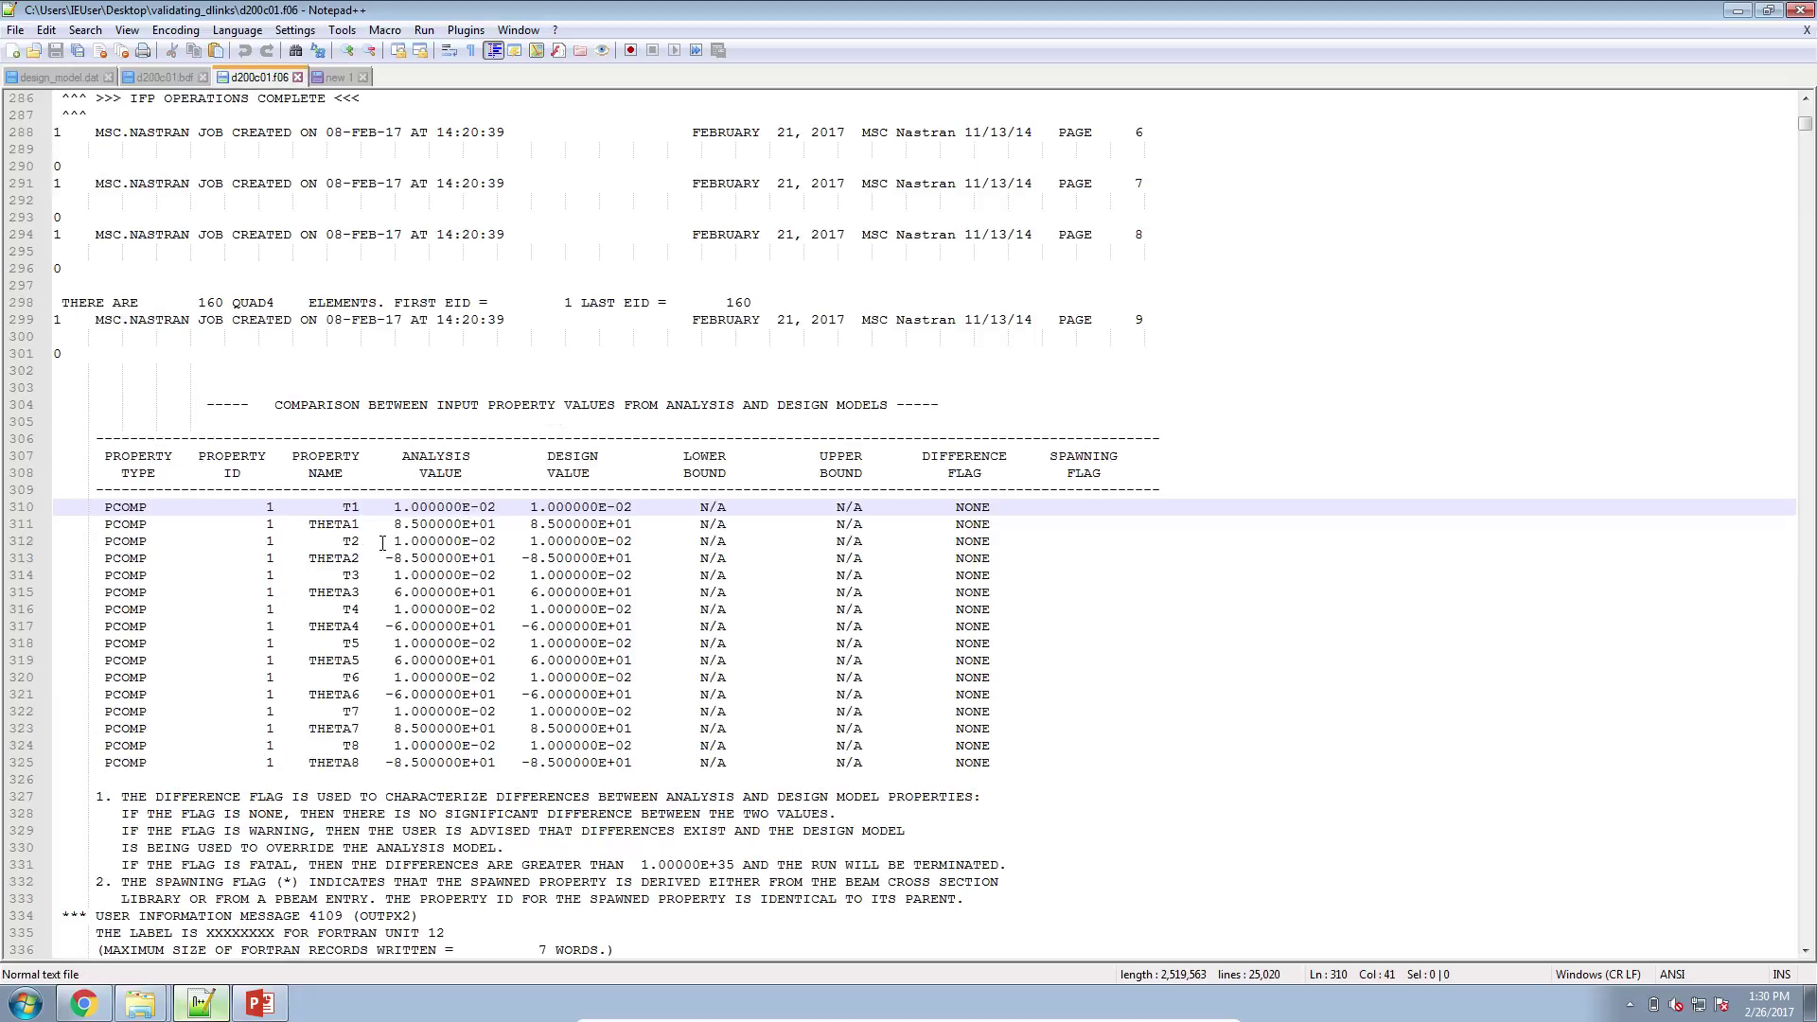
drag(396, 523, 497, 524)
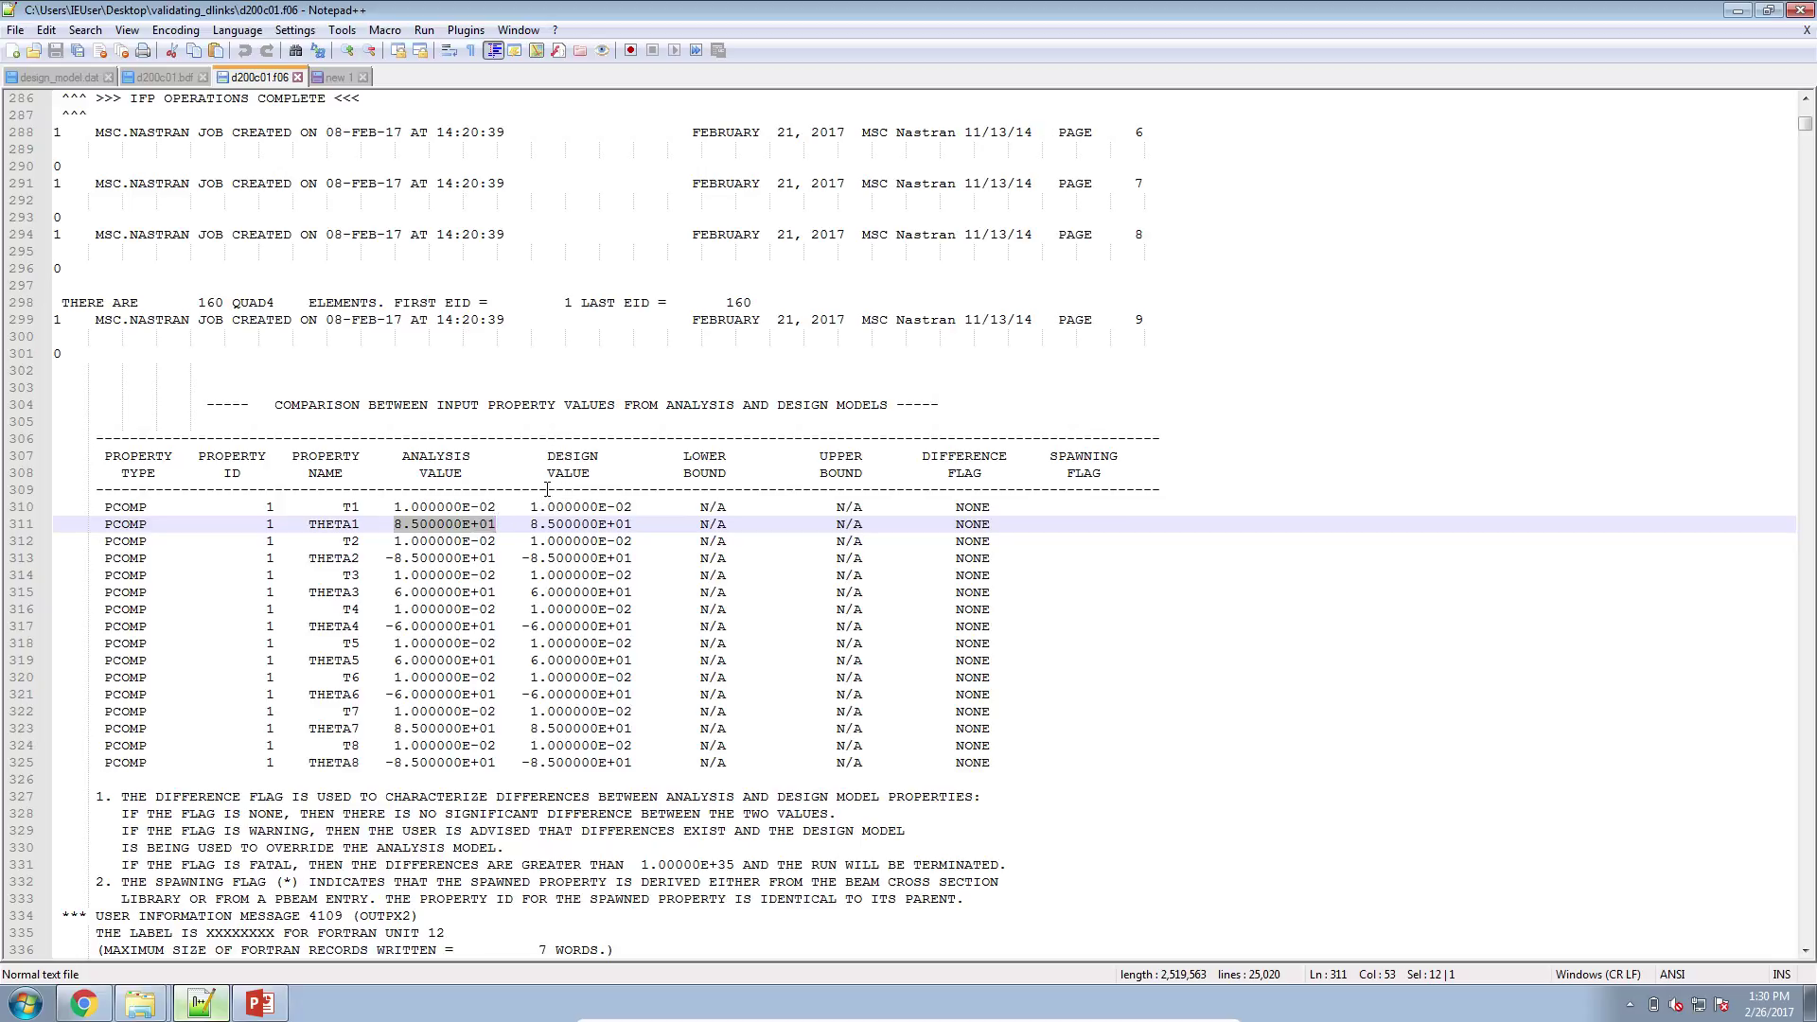
click(541, 455)
- Select the THETA2–THETA8 rows, then the DESIGN VALUE column of the comparison table
click(529, 762)
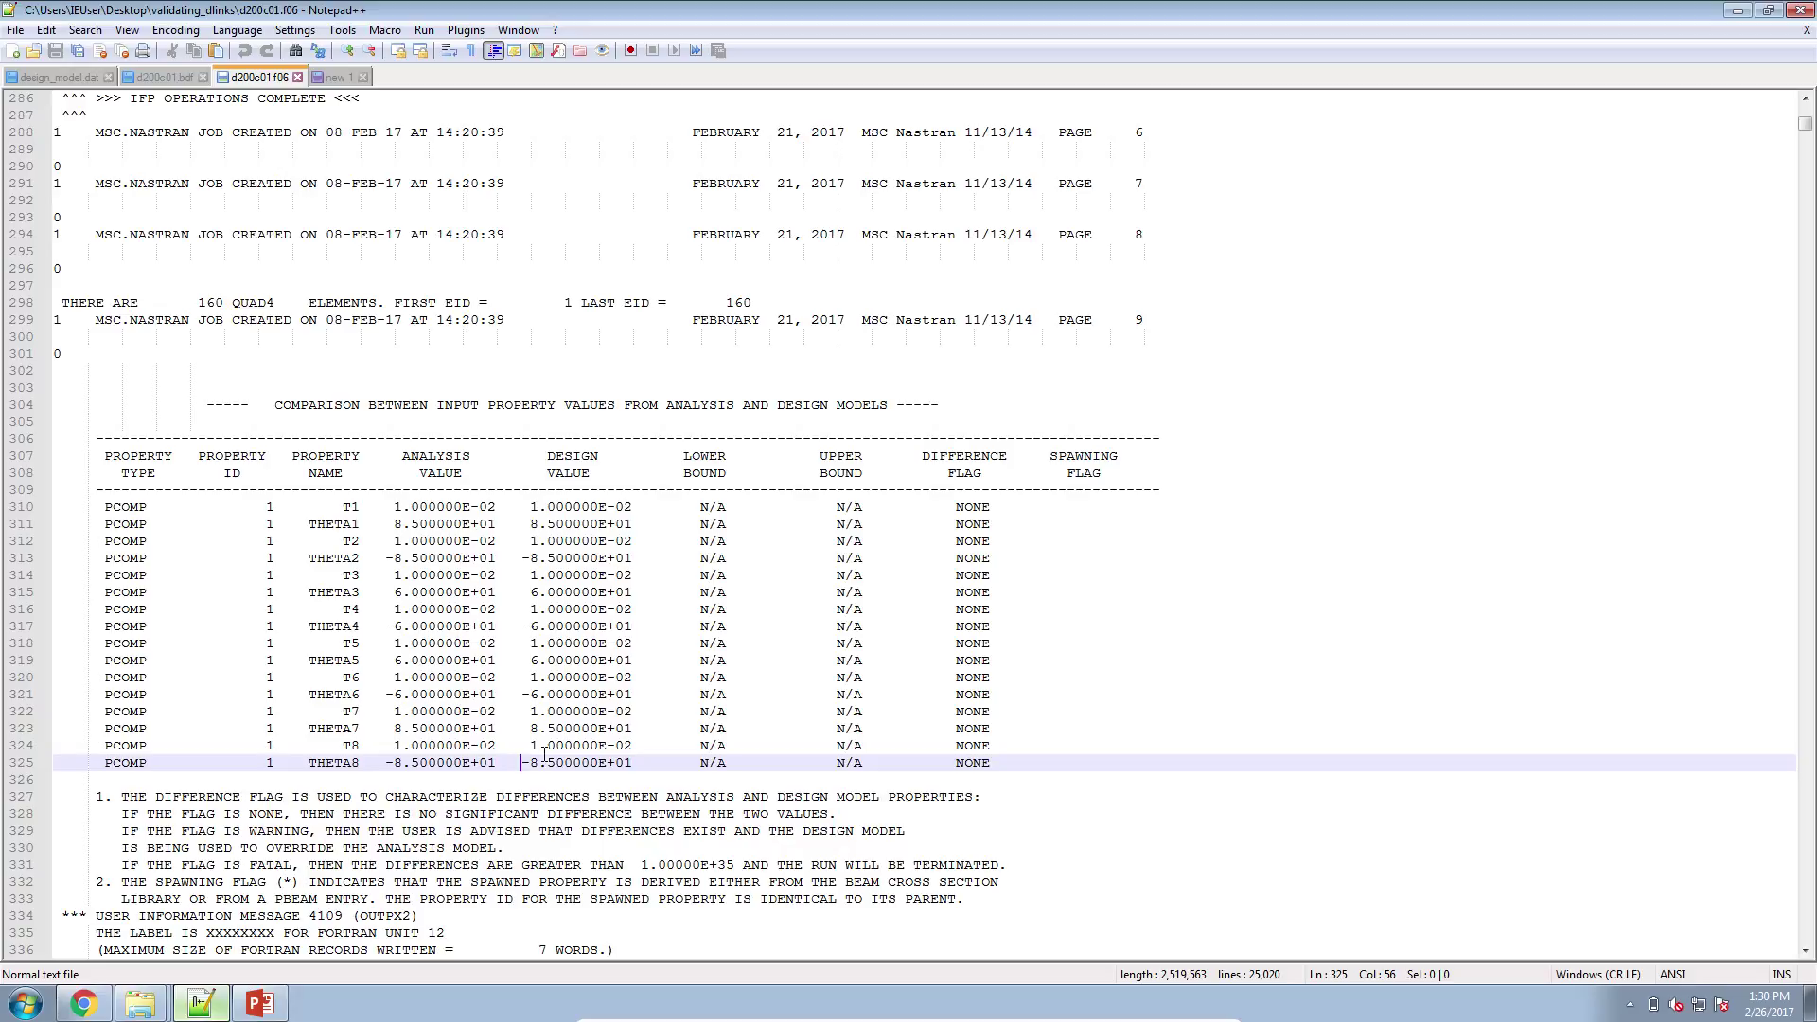
drag(522, 762, 640, 558)
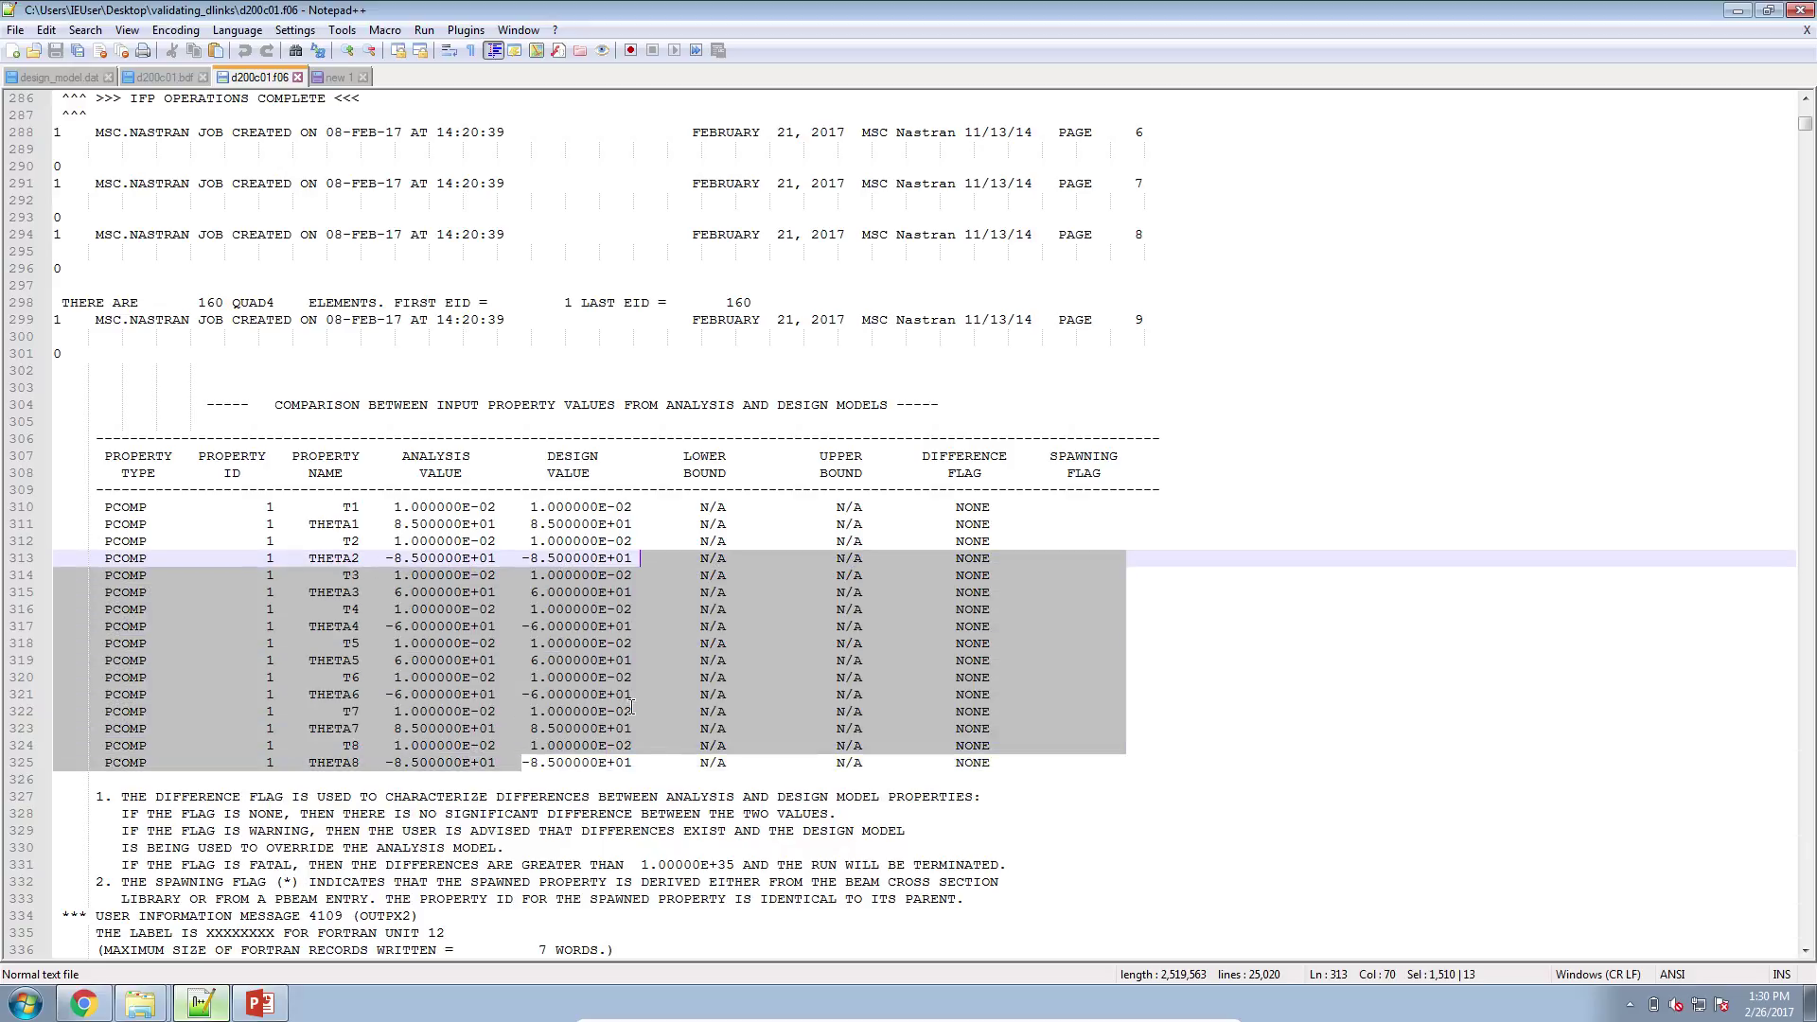
click(634, 762)
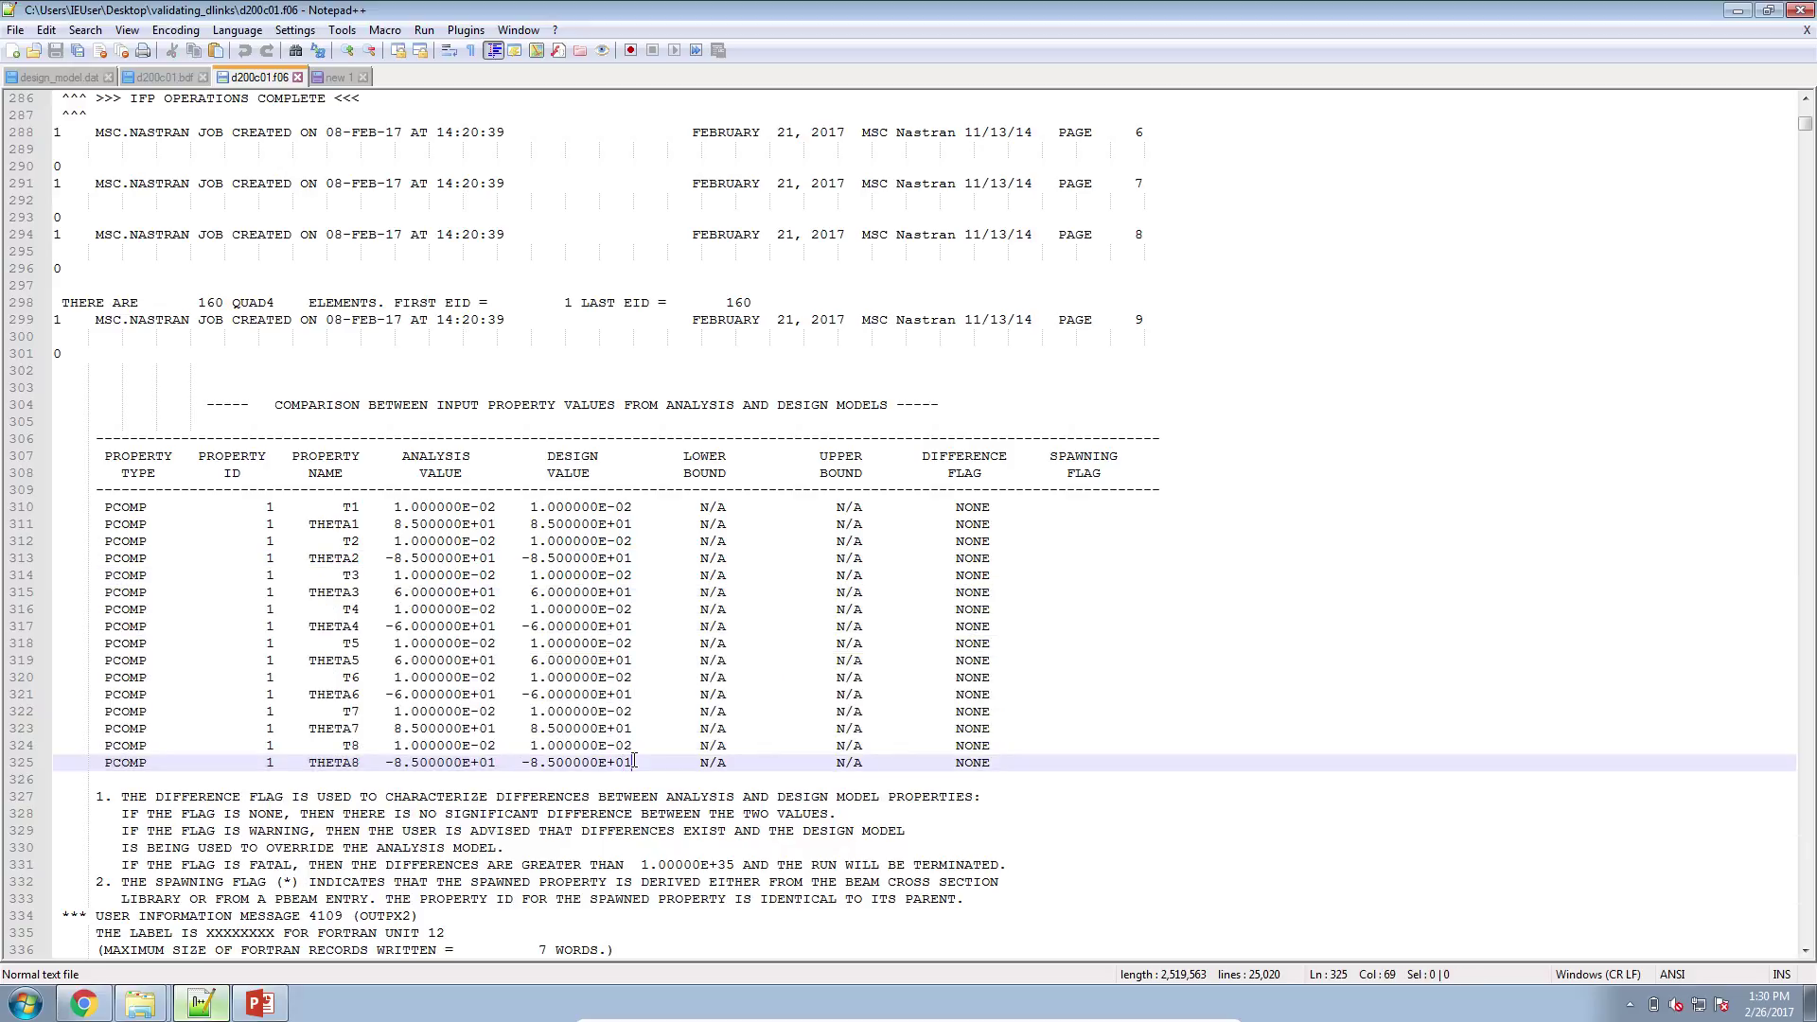
drag(635, 762, 528, 453)
- Move the new 1 note to the other view beside the f06 and select its .01 and 1.0 values
right_click(331, 81)
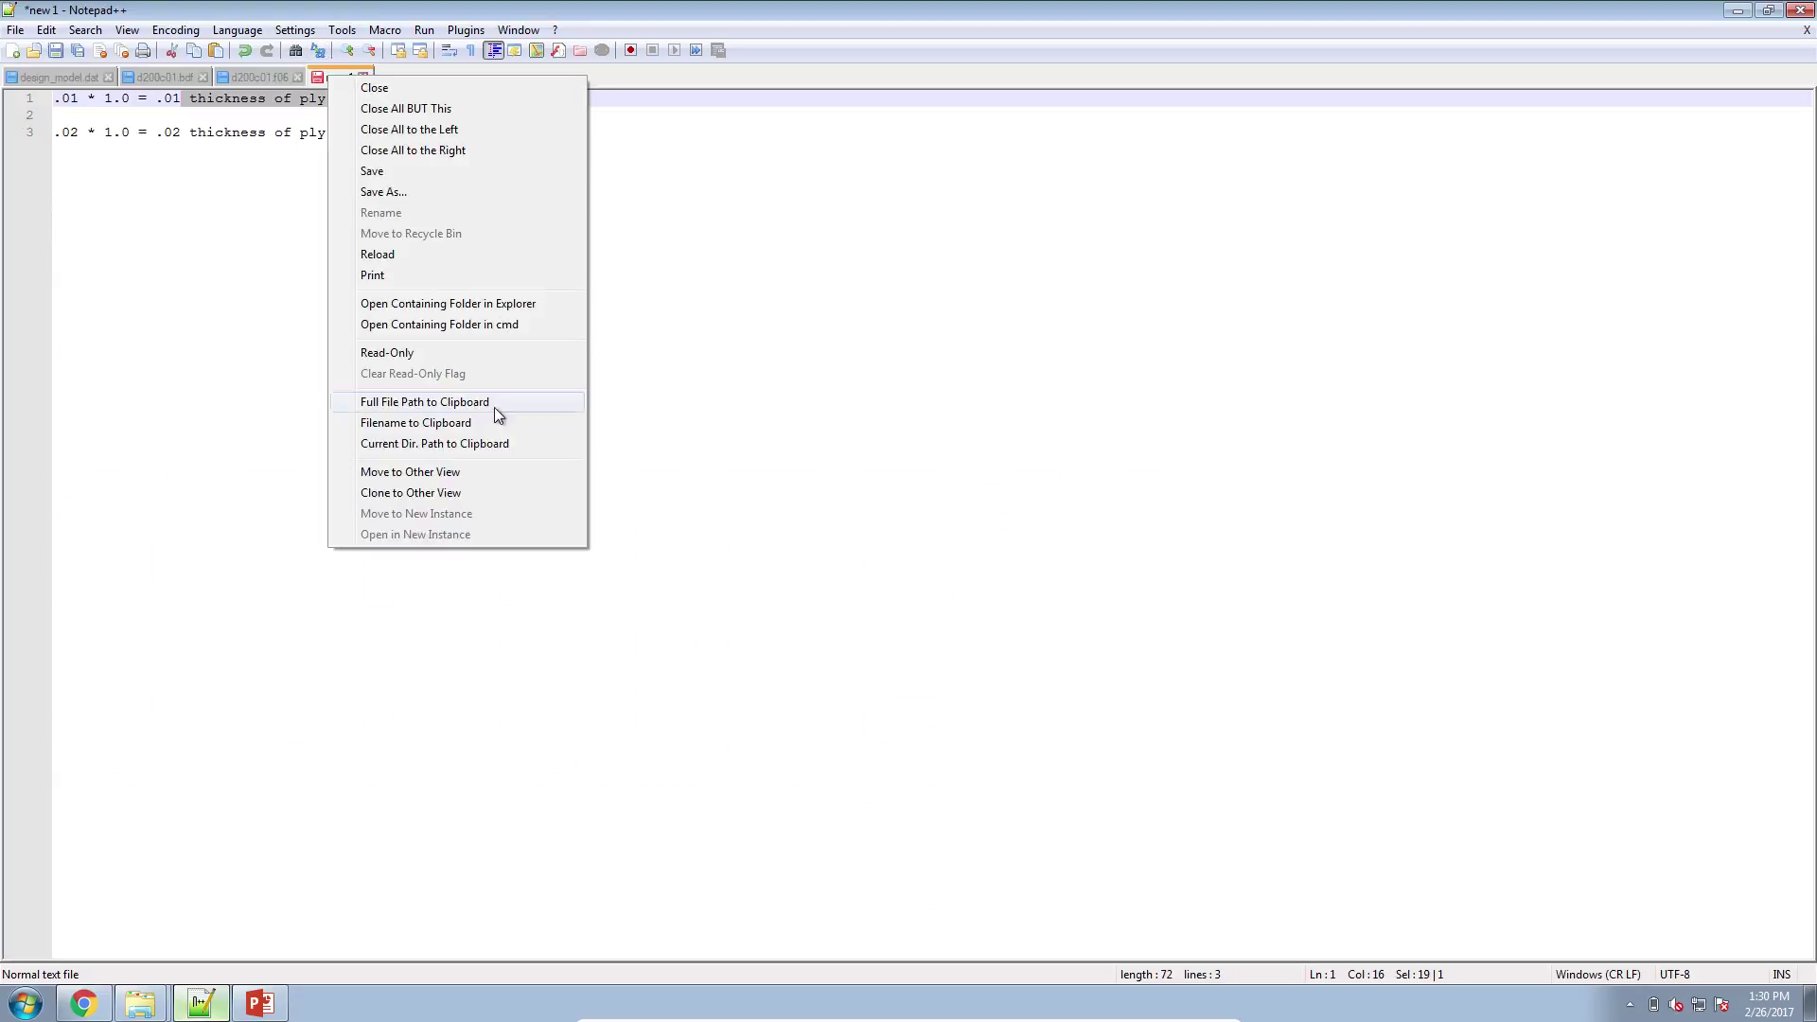
click(469, 470)
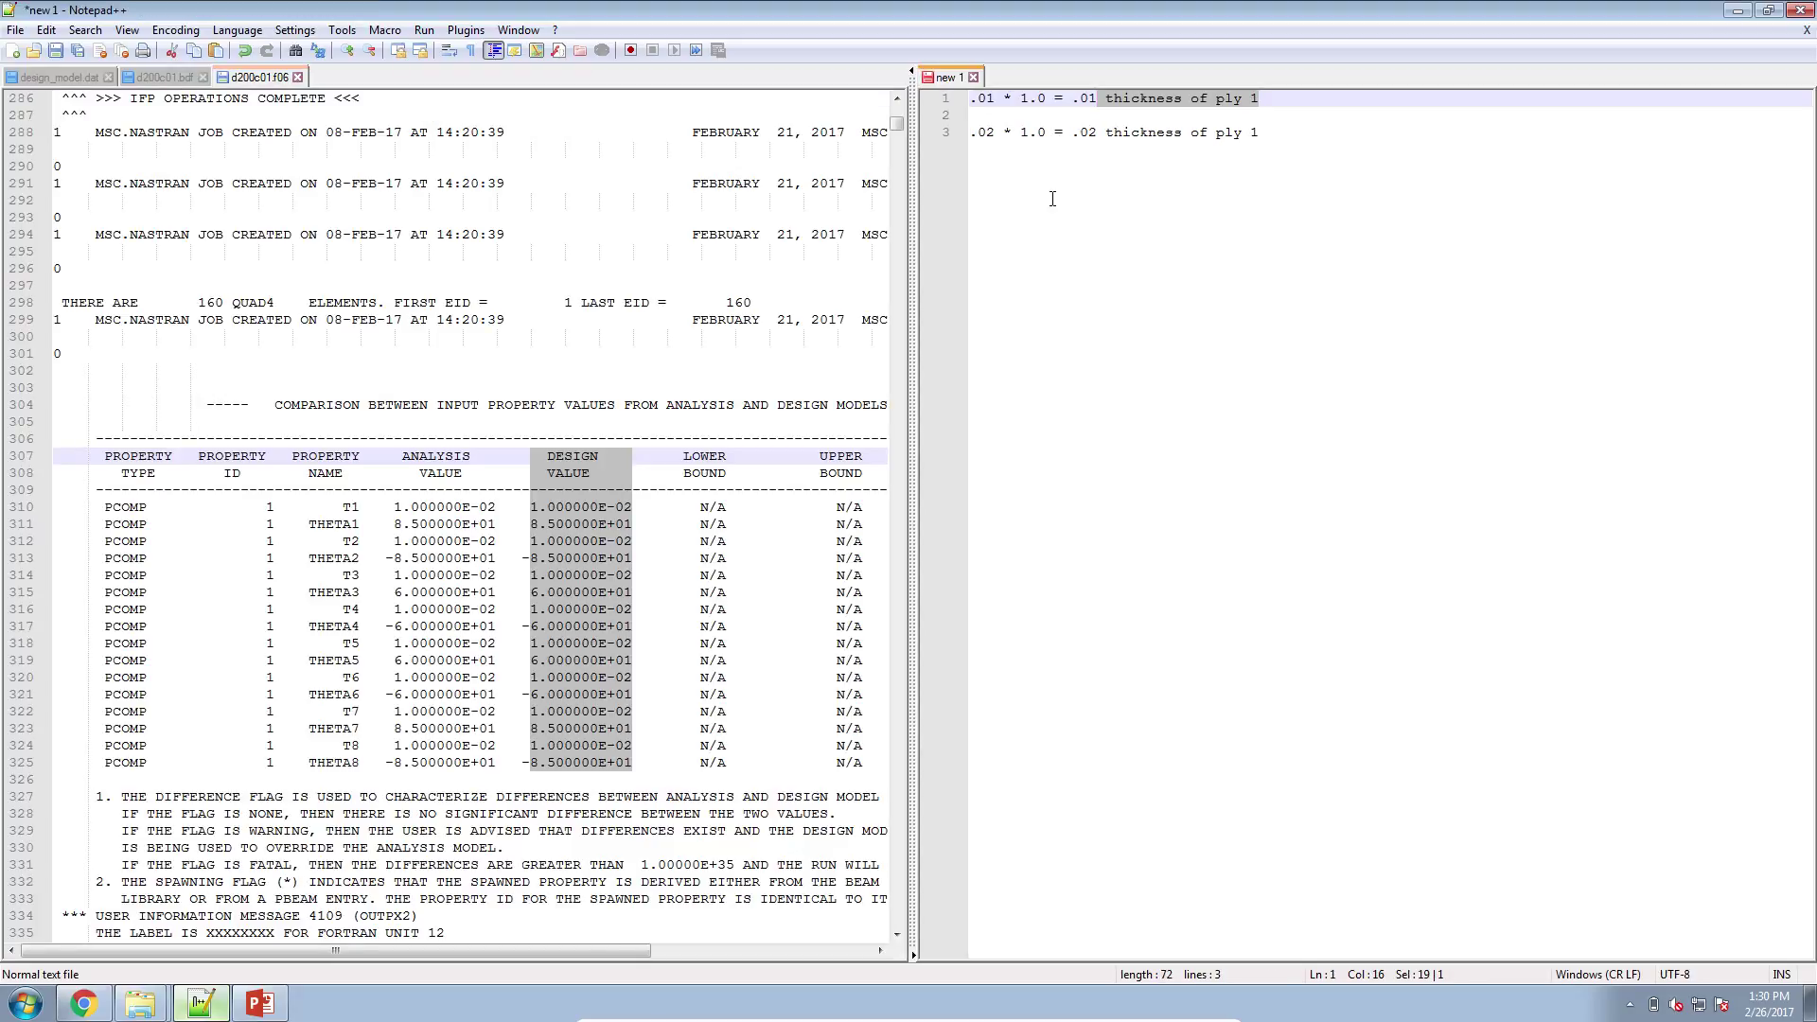
click(994, 99)
key(shift+Home)
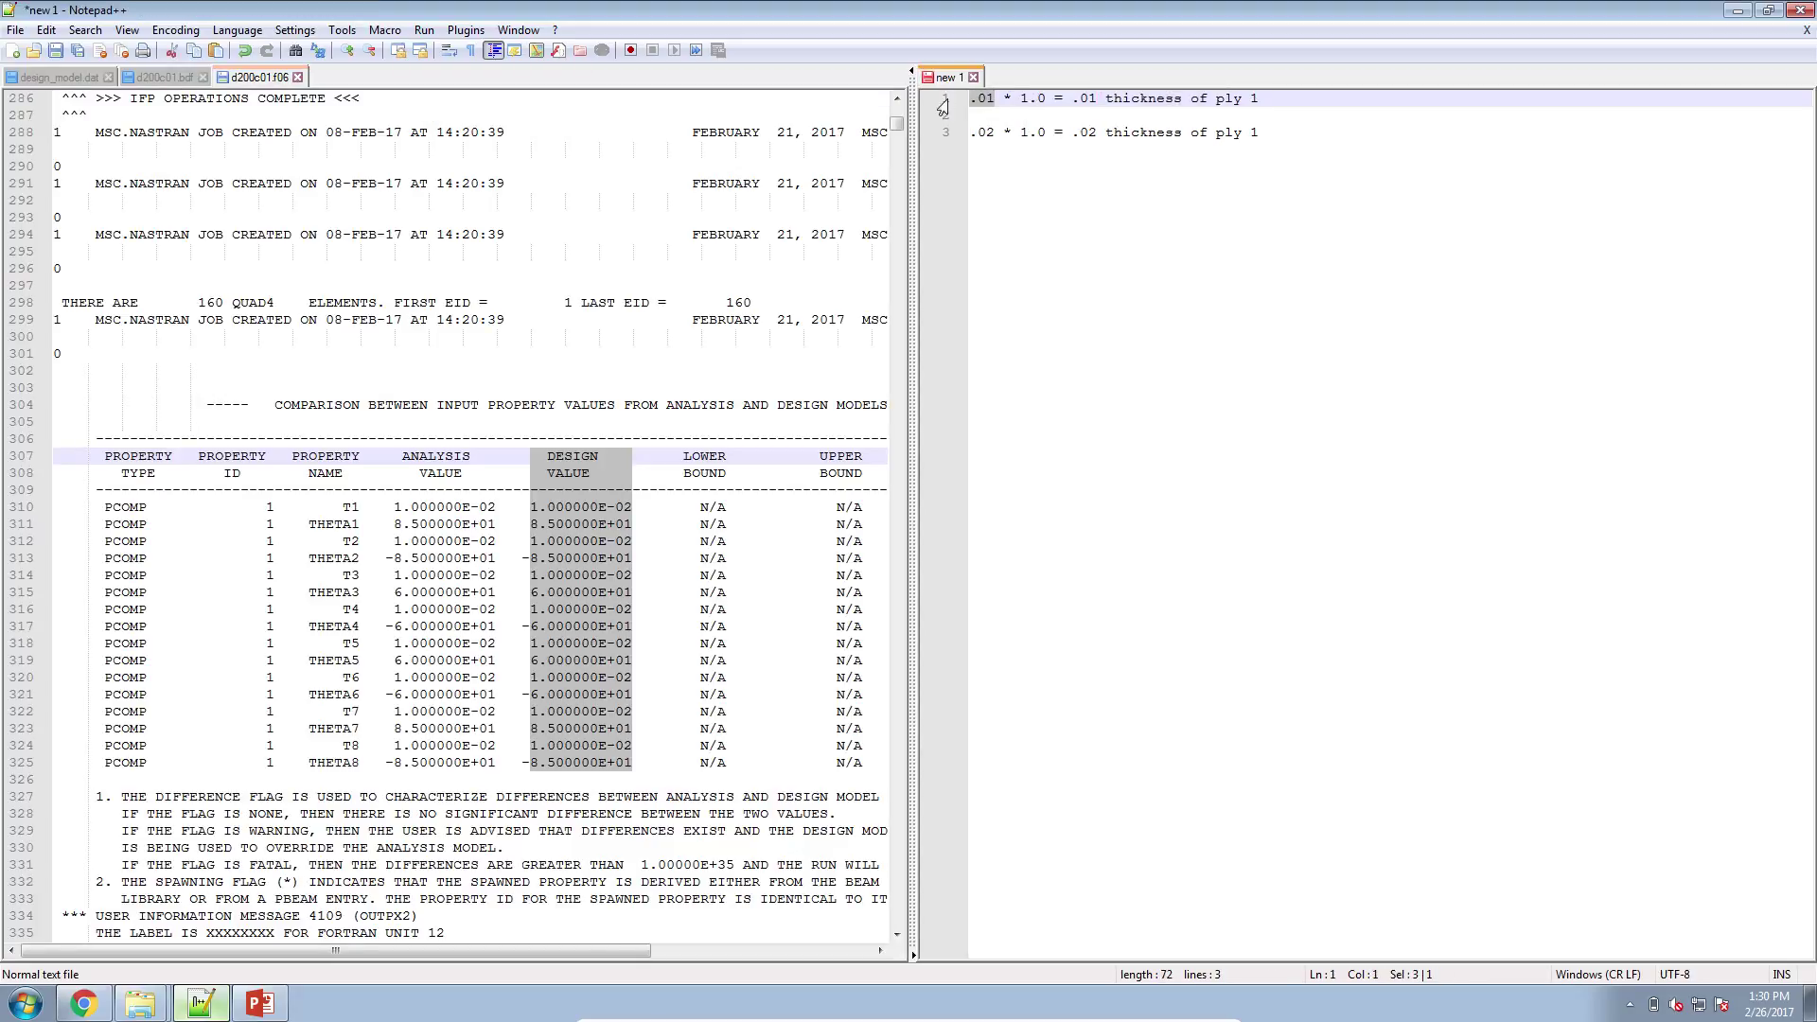
drag(1021, 100, 1038, 99)
click(84, 1004)
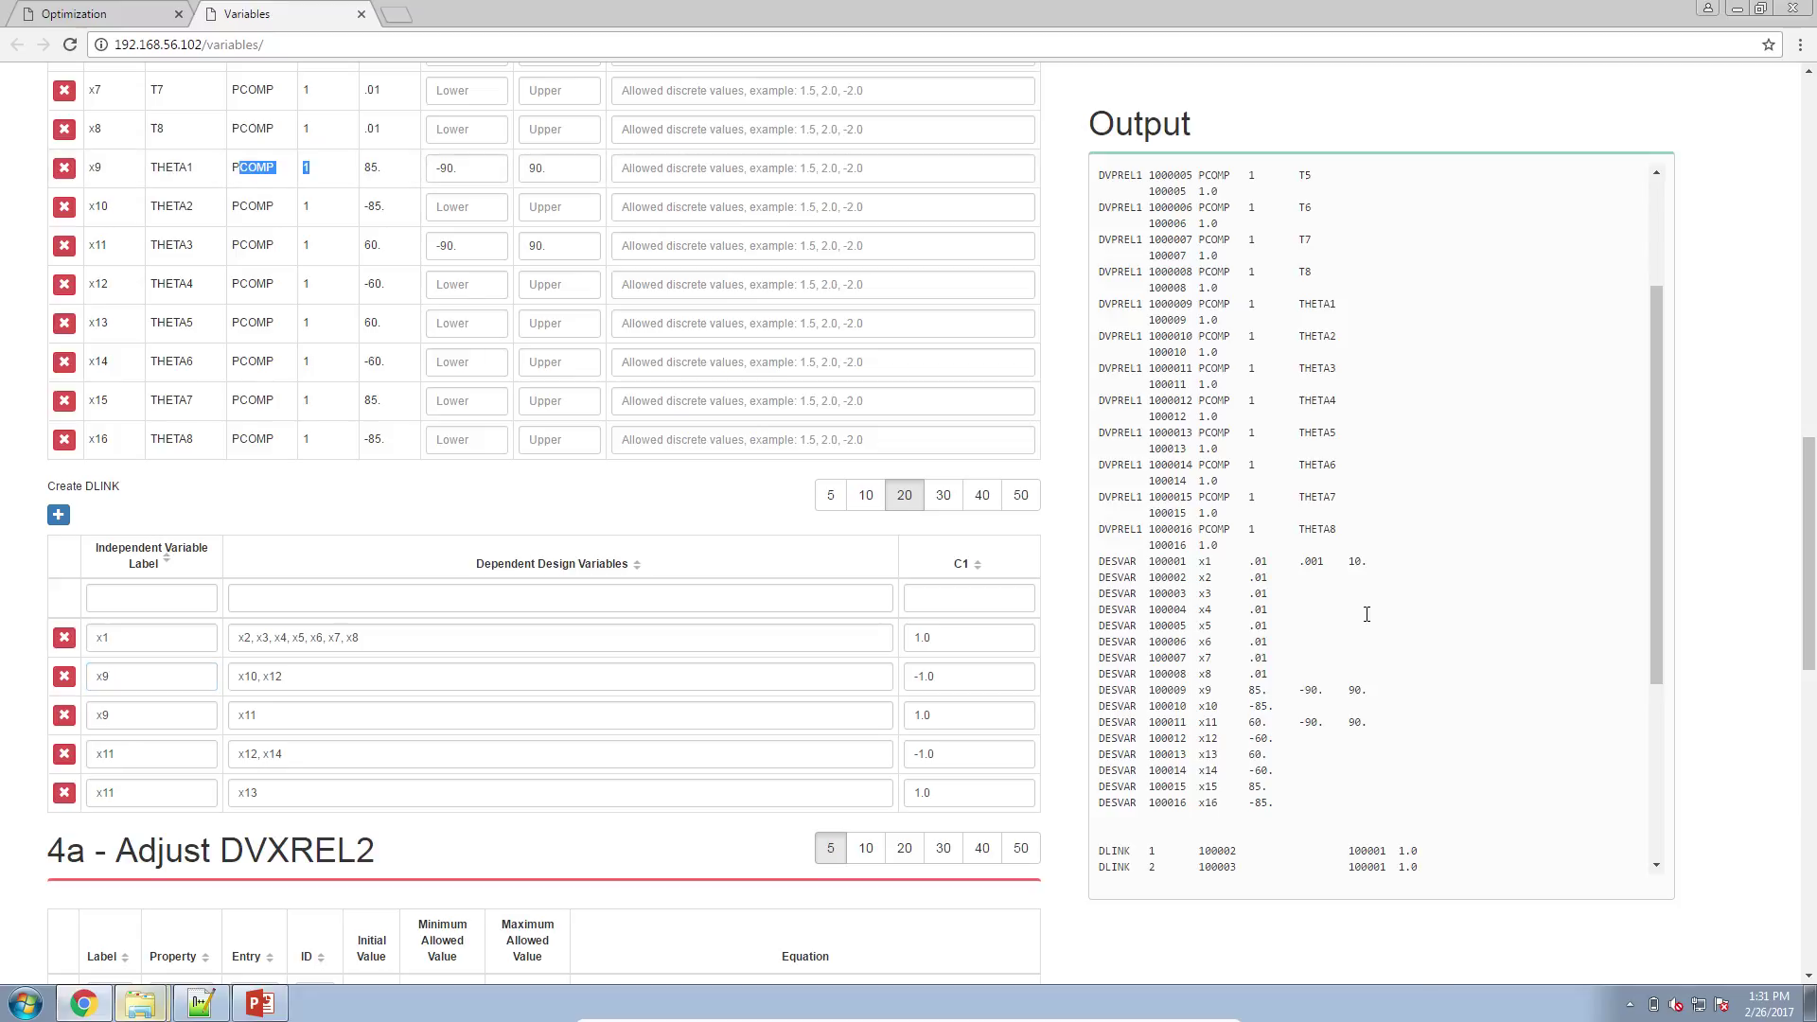
- Select x9's 85. initial value in the output, then start a new note line with '85 *'
drag(1445, 569, 1436, 580)
click(1230, 674)
drag(1207, 690, 1276, 694)
click(1249, 691)
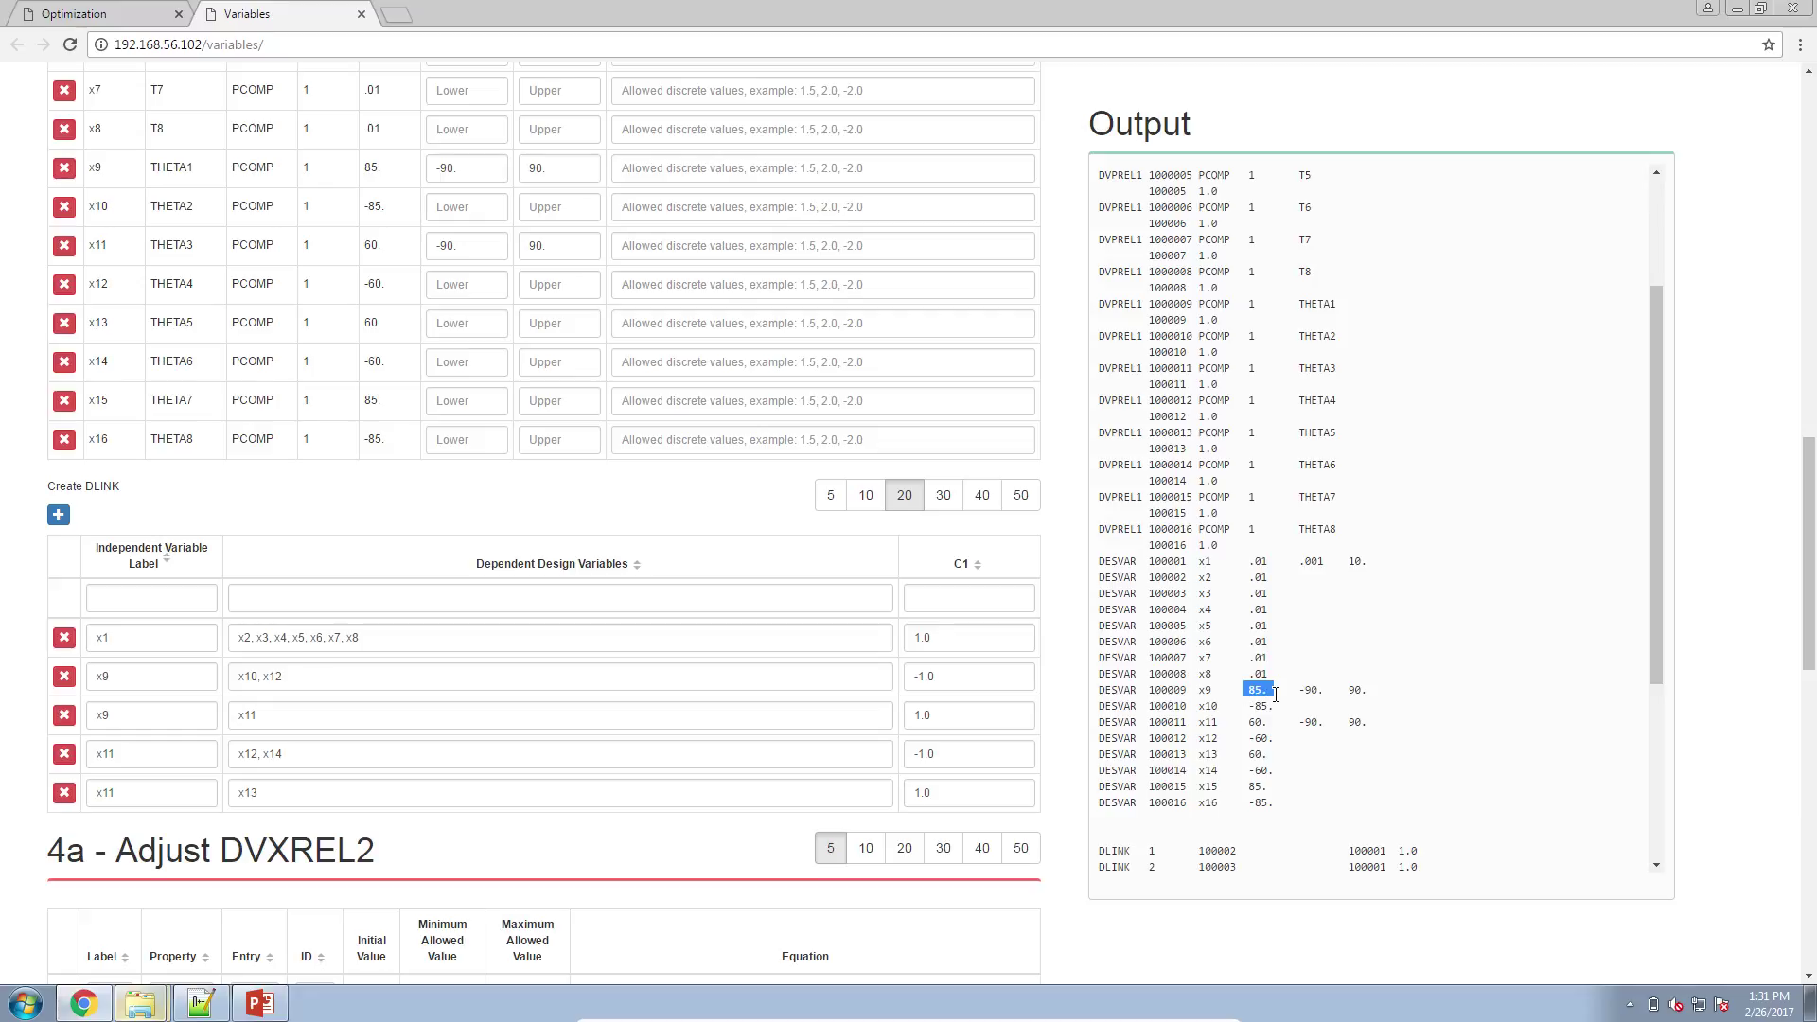
click(199, 1004)
click(1463, 393)
key(Return)
key(Return)
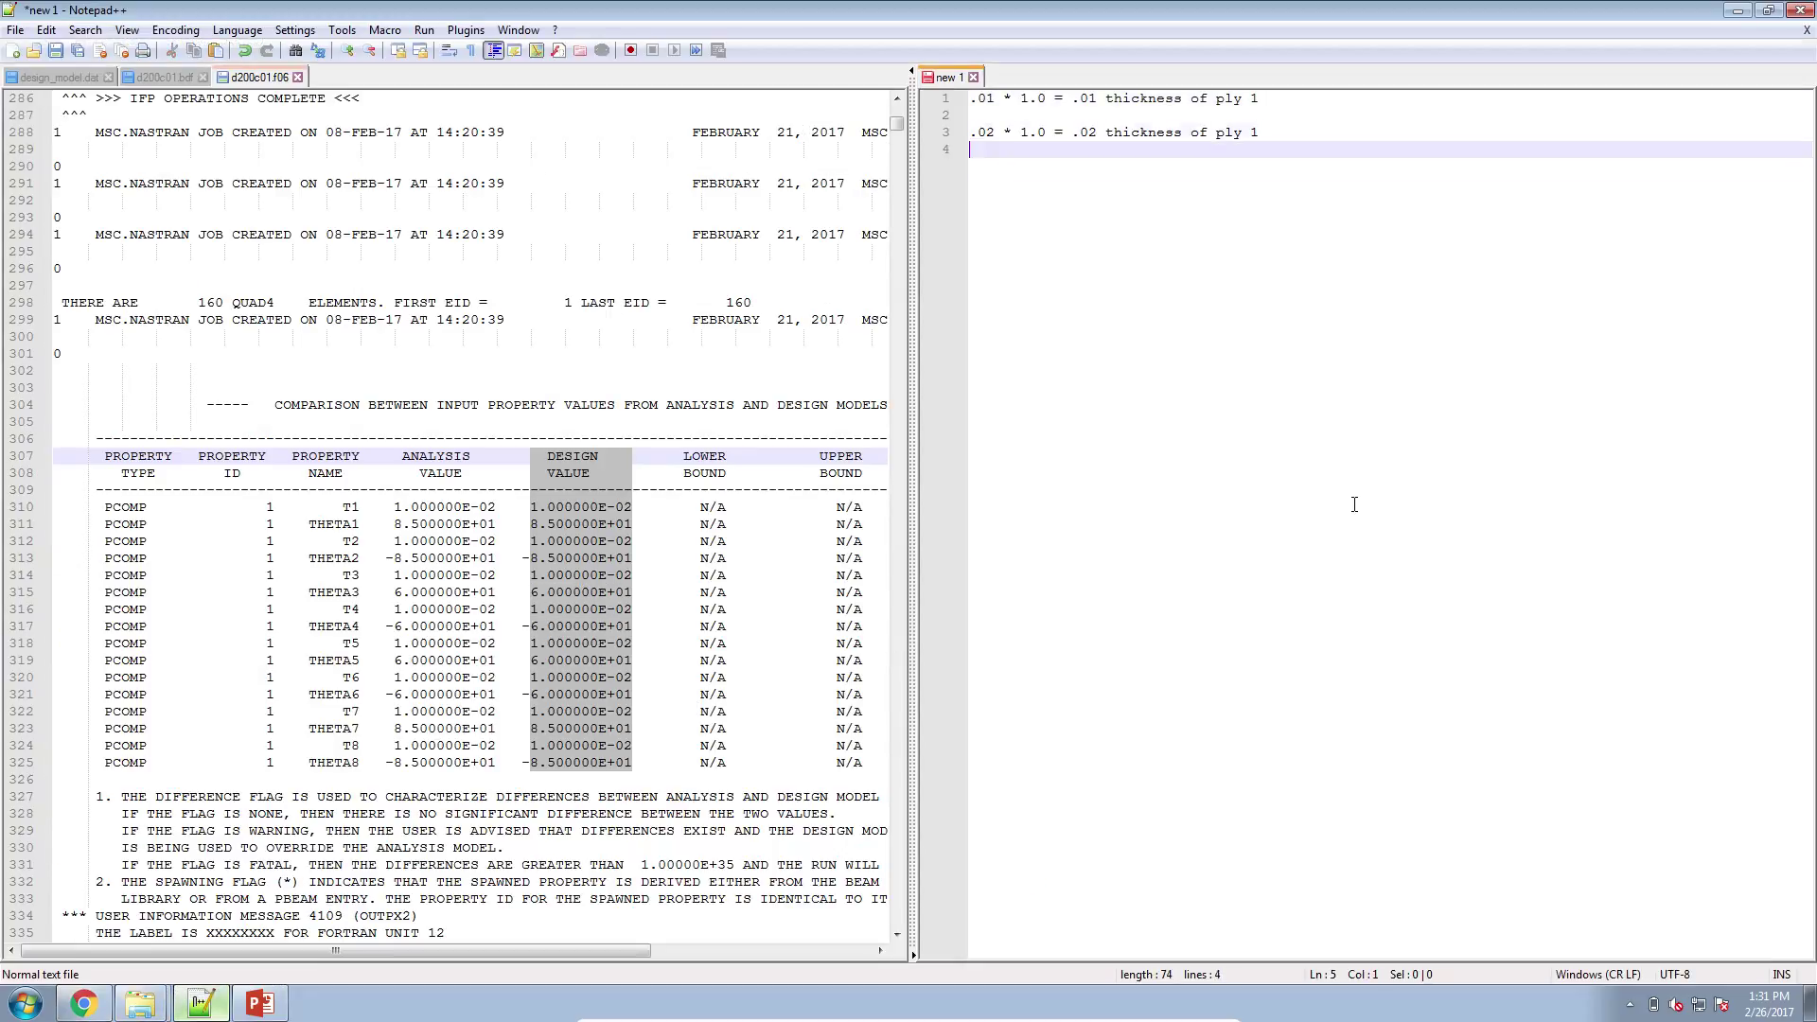
text(85 )
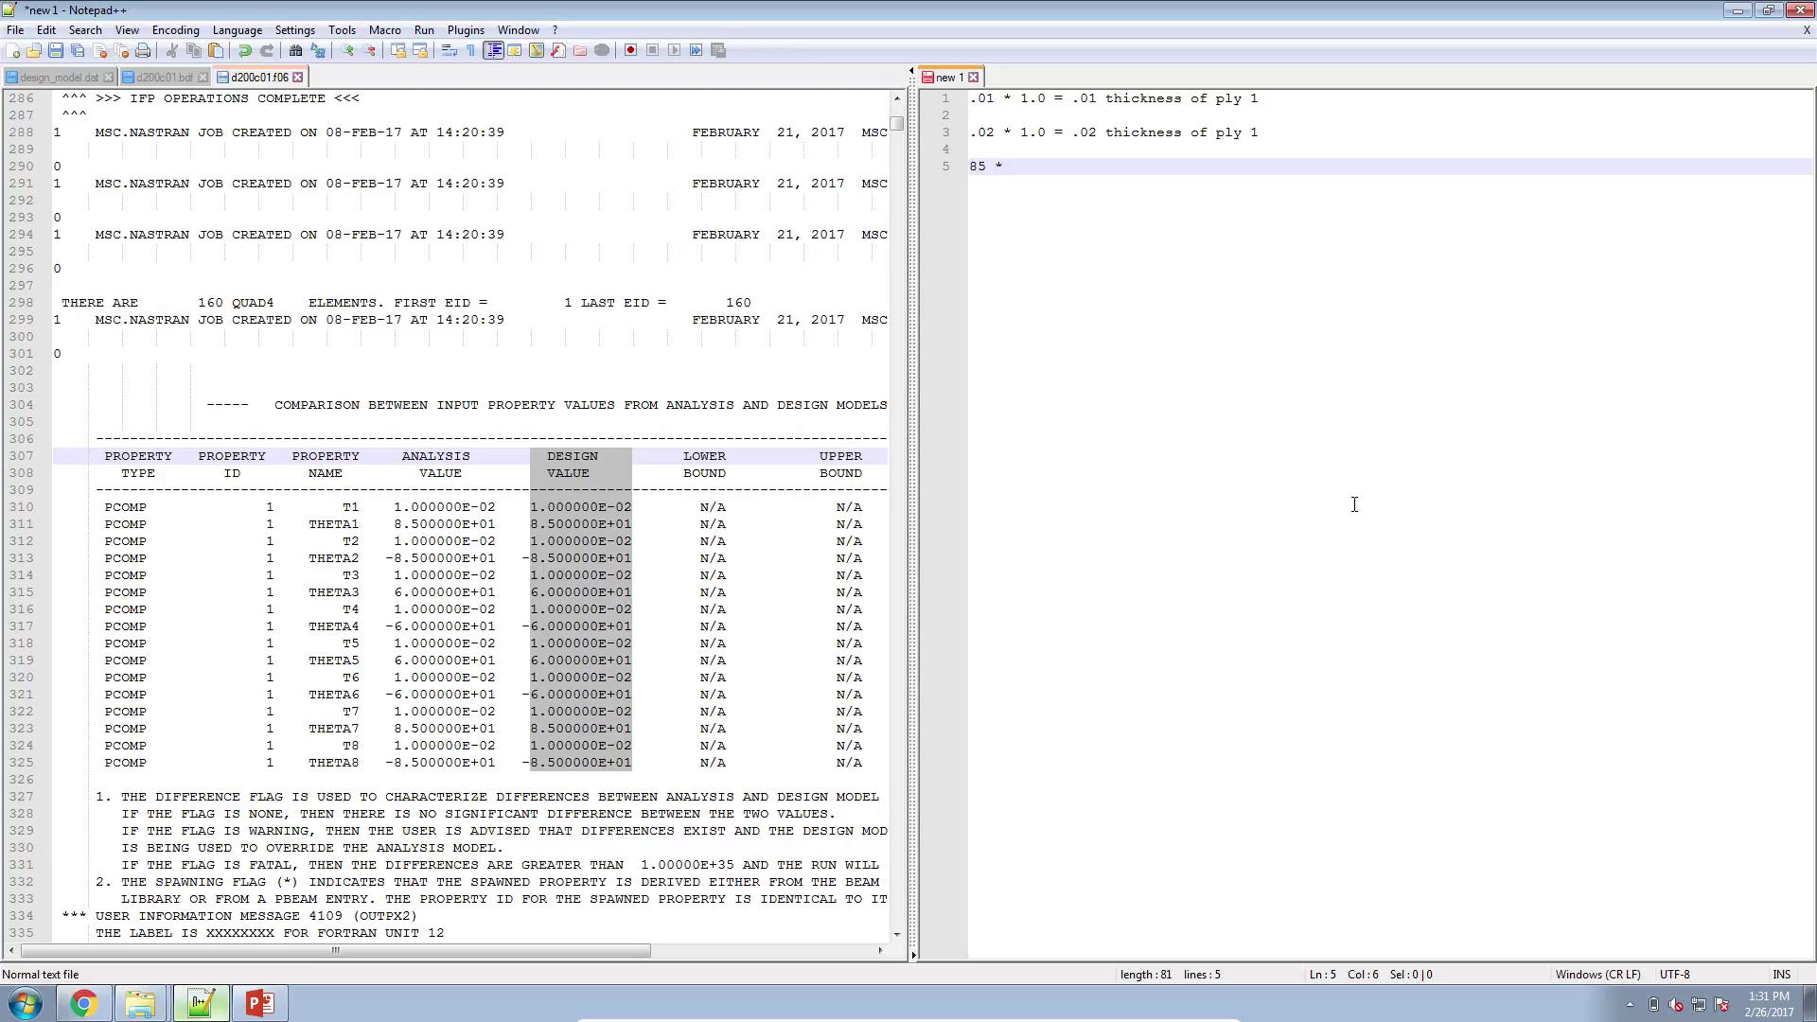
text(*)
- Check THETA1's 1.0 coefficient and finish the line '85 * 1.0 = 85 degrees of ply 1'
click(83, 1004)
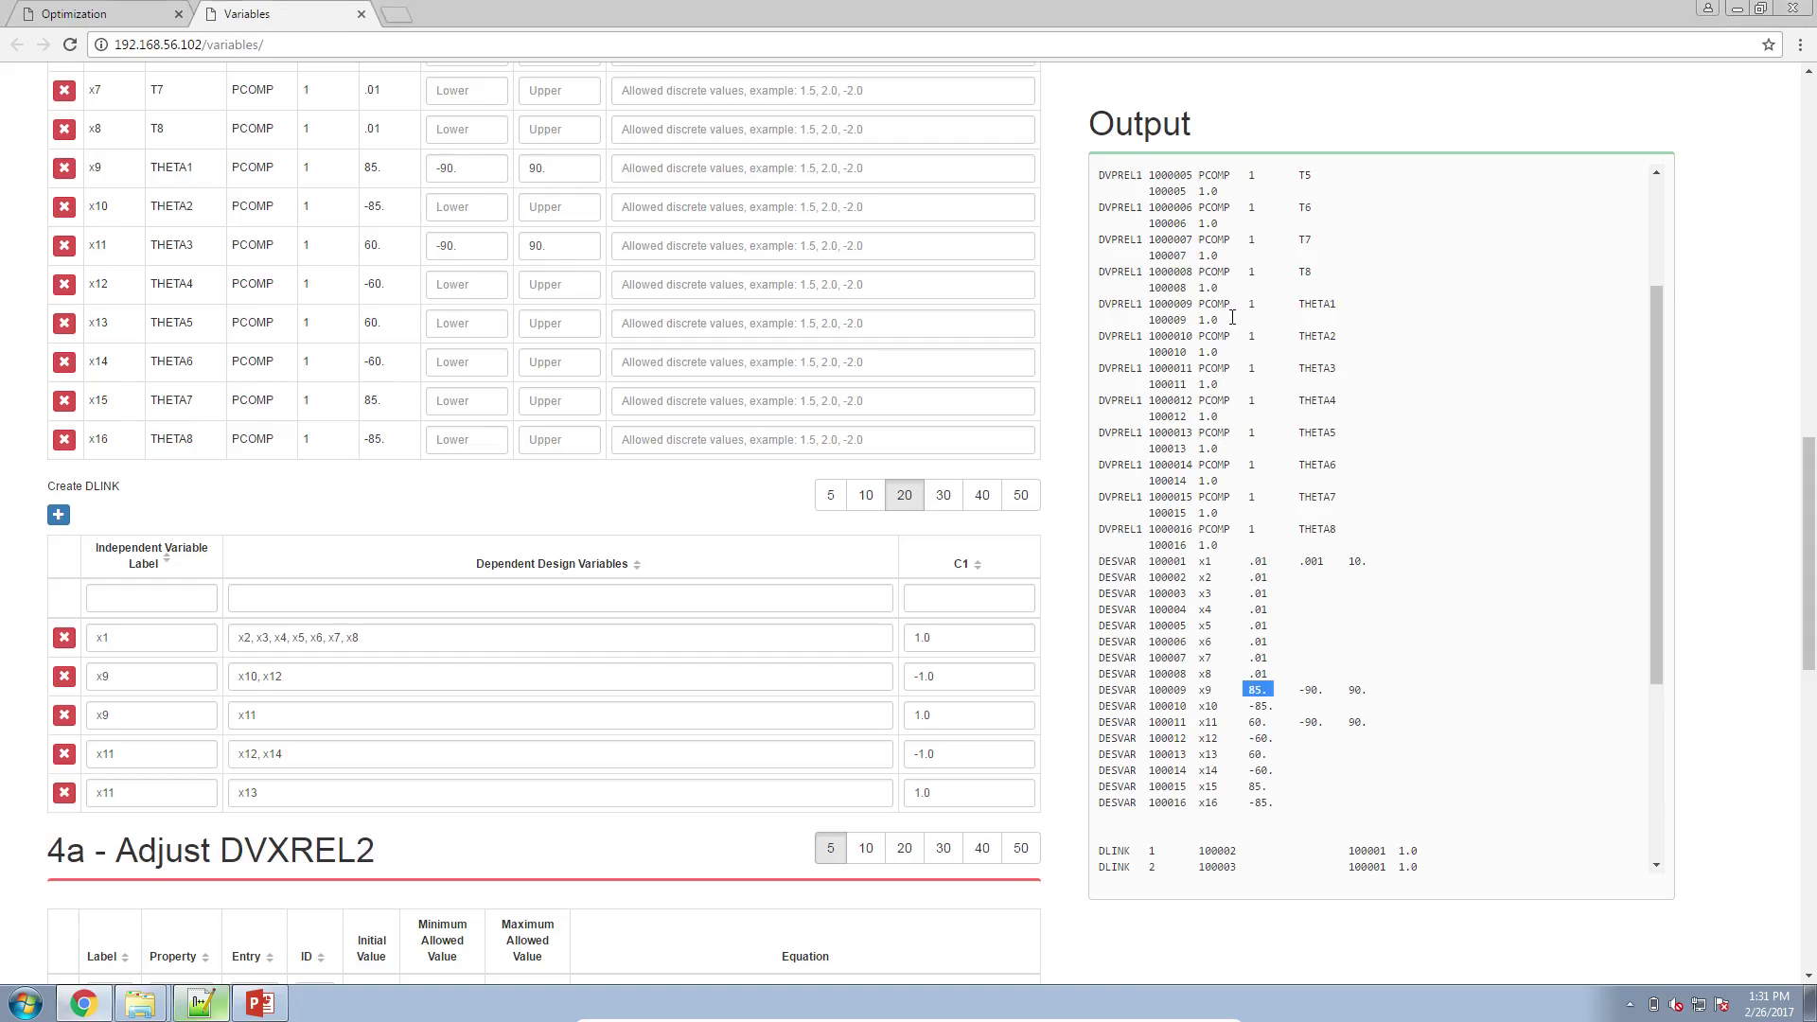
drag(1205, 318, 1221, 321)
click(217, 1002)
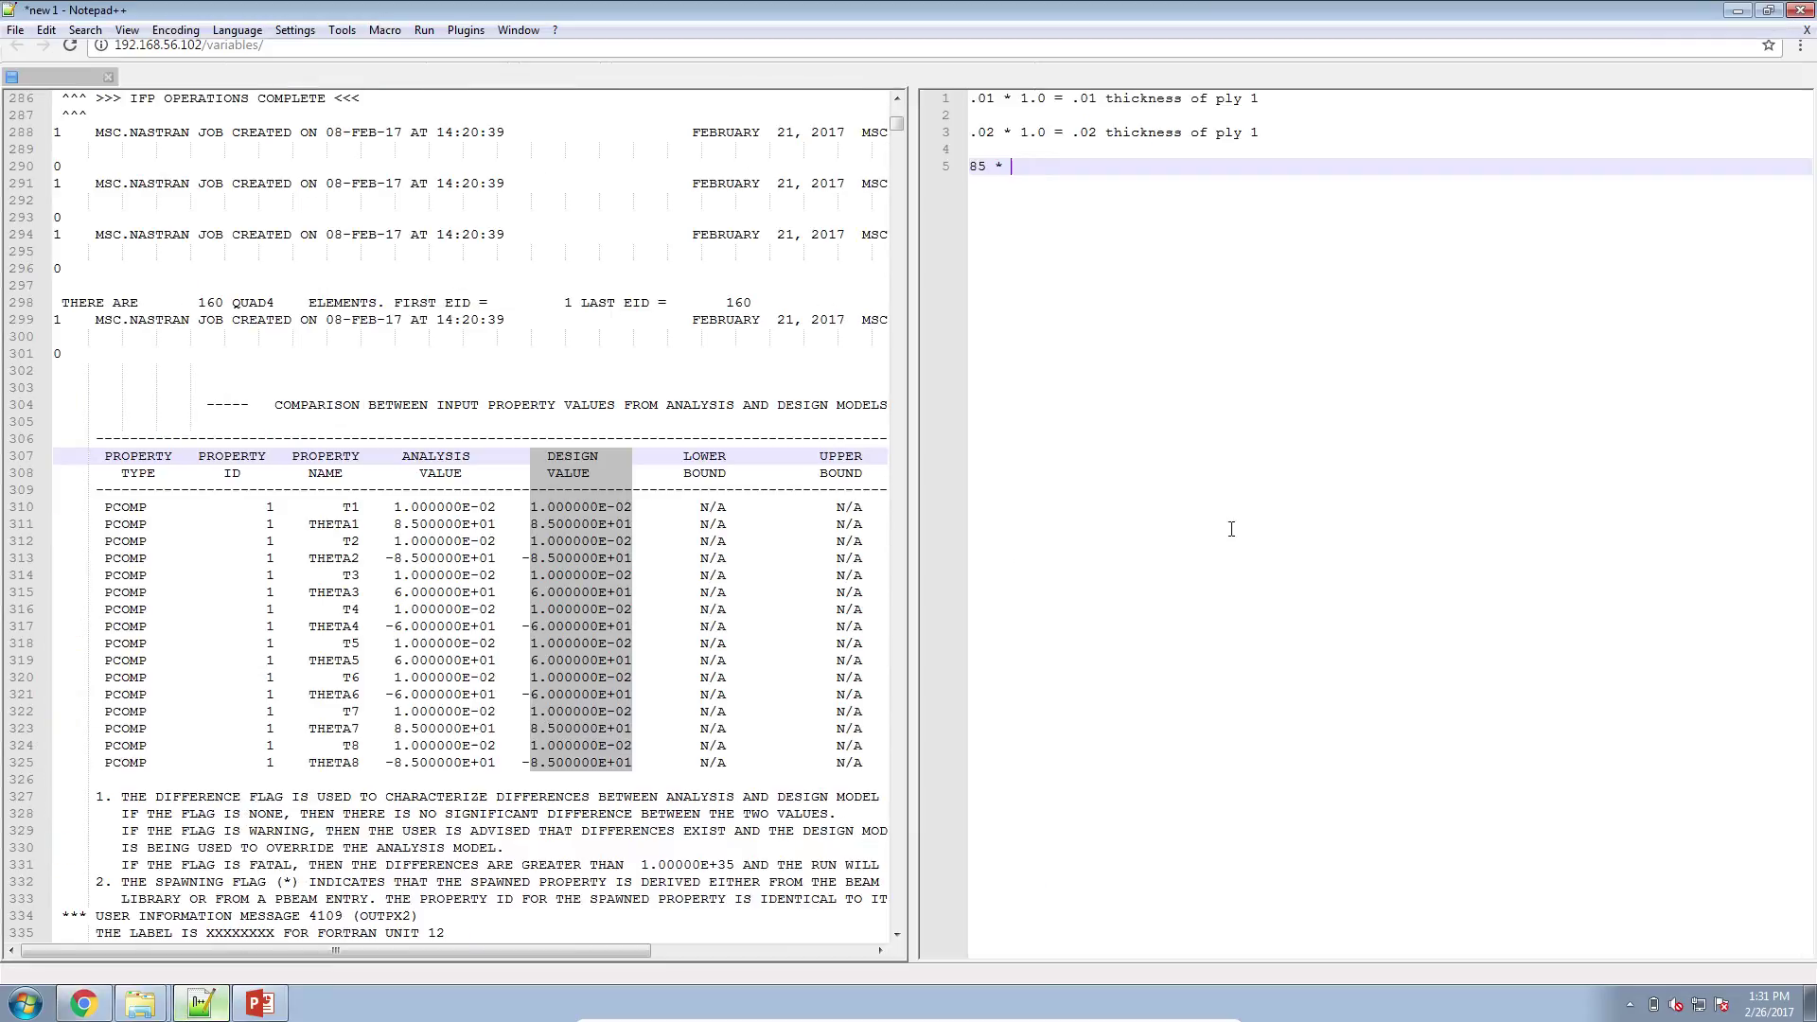
text(1.0 )
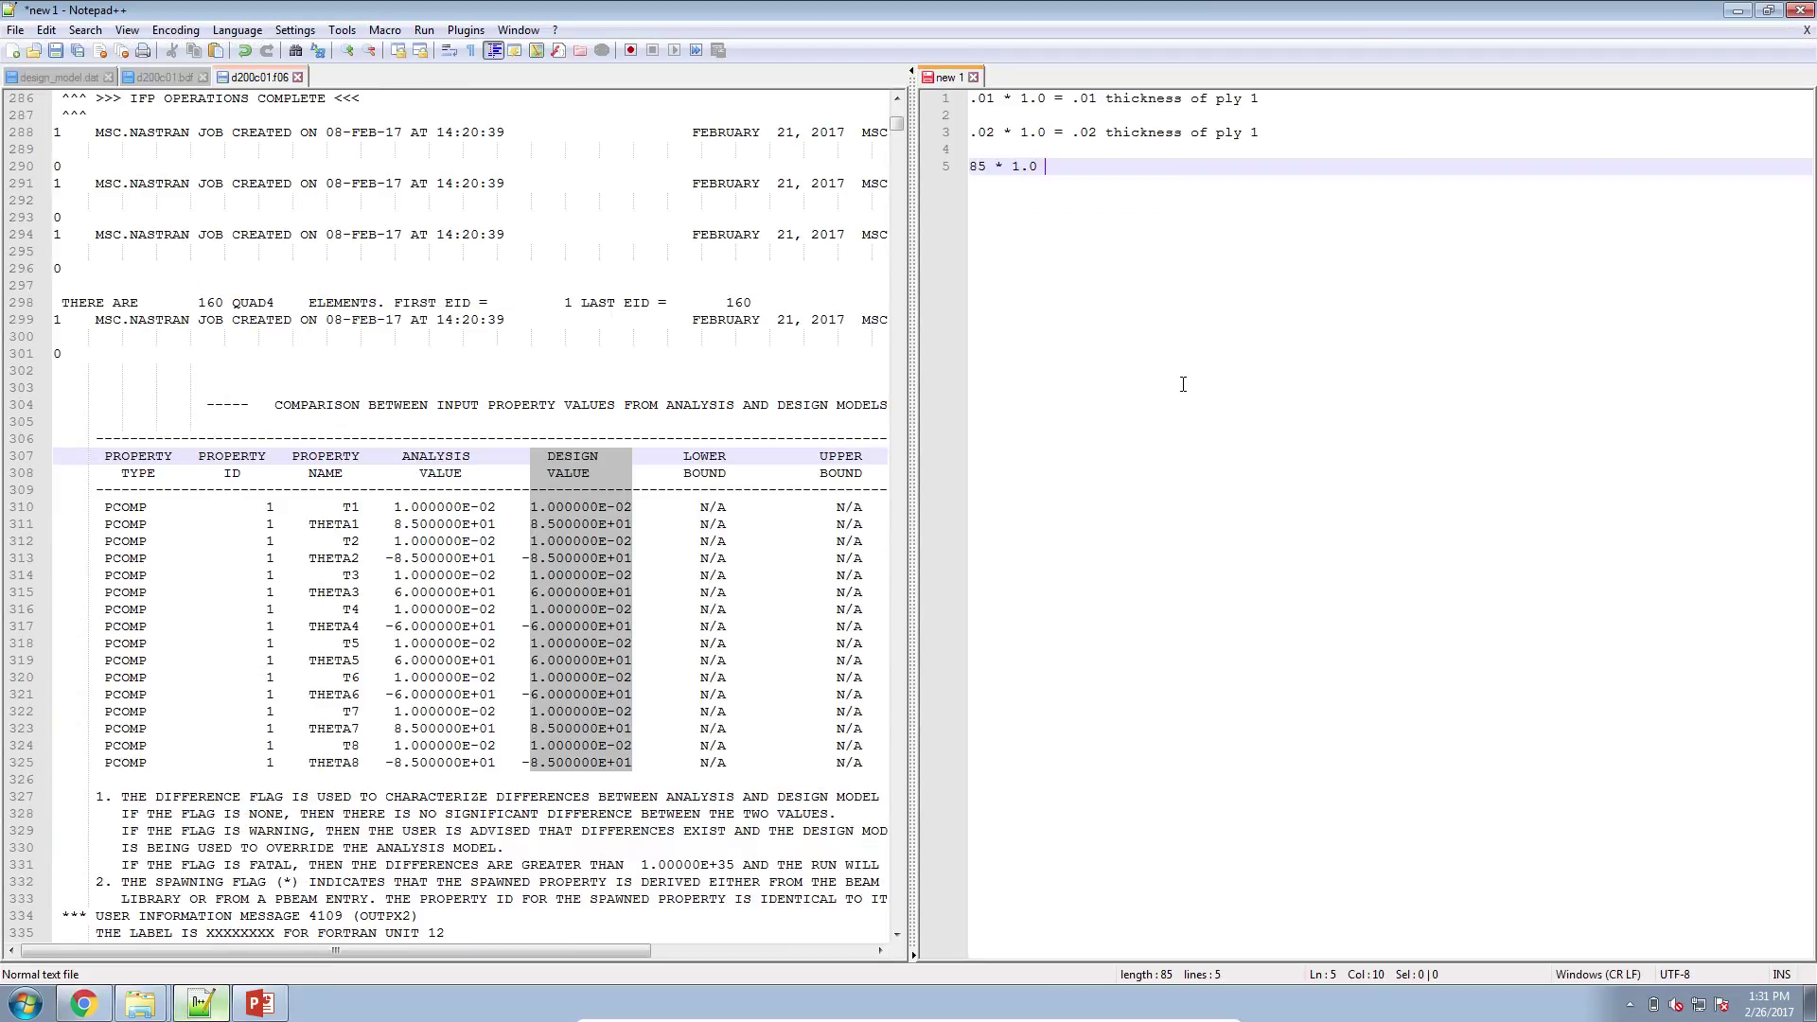
text(= 85 degrees of ply 1)
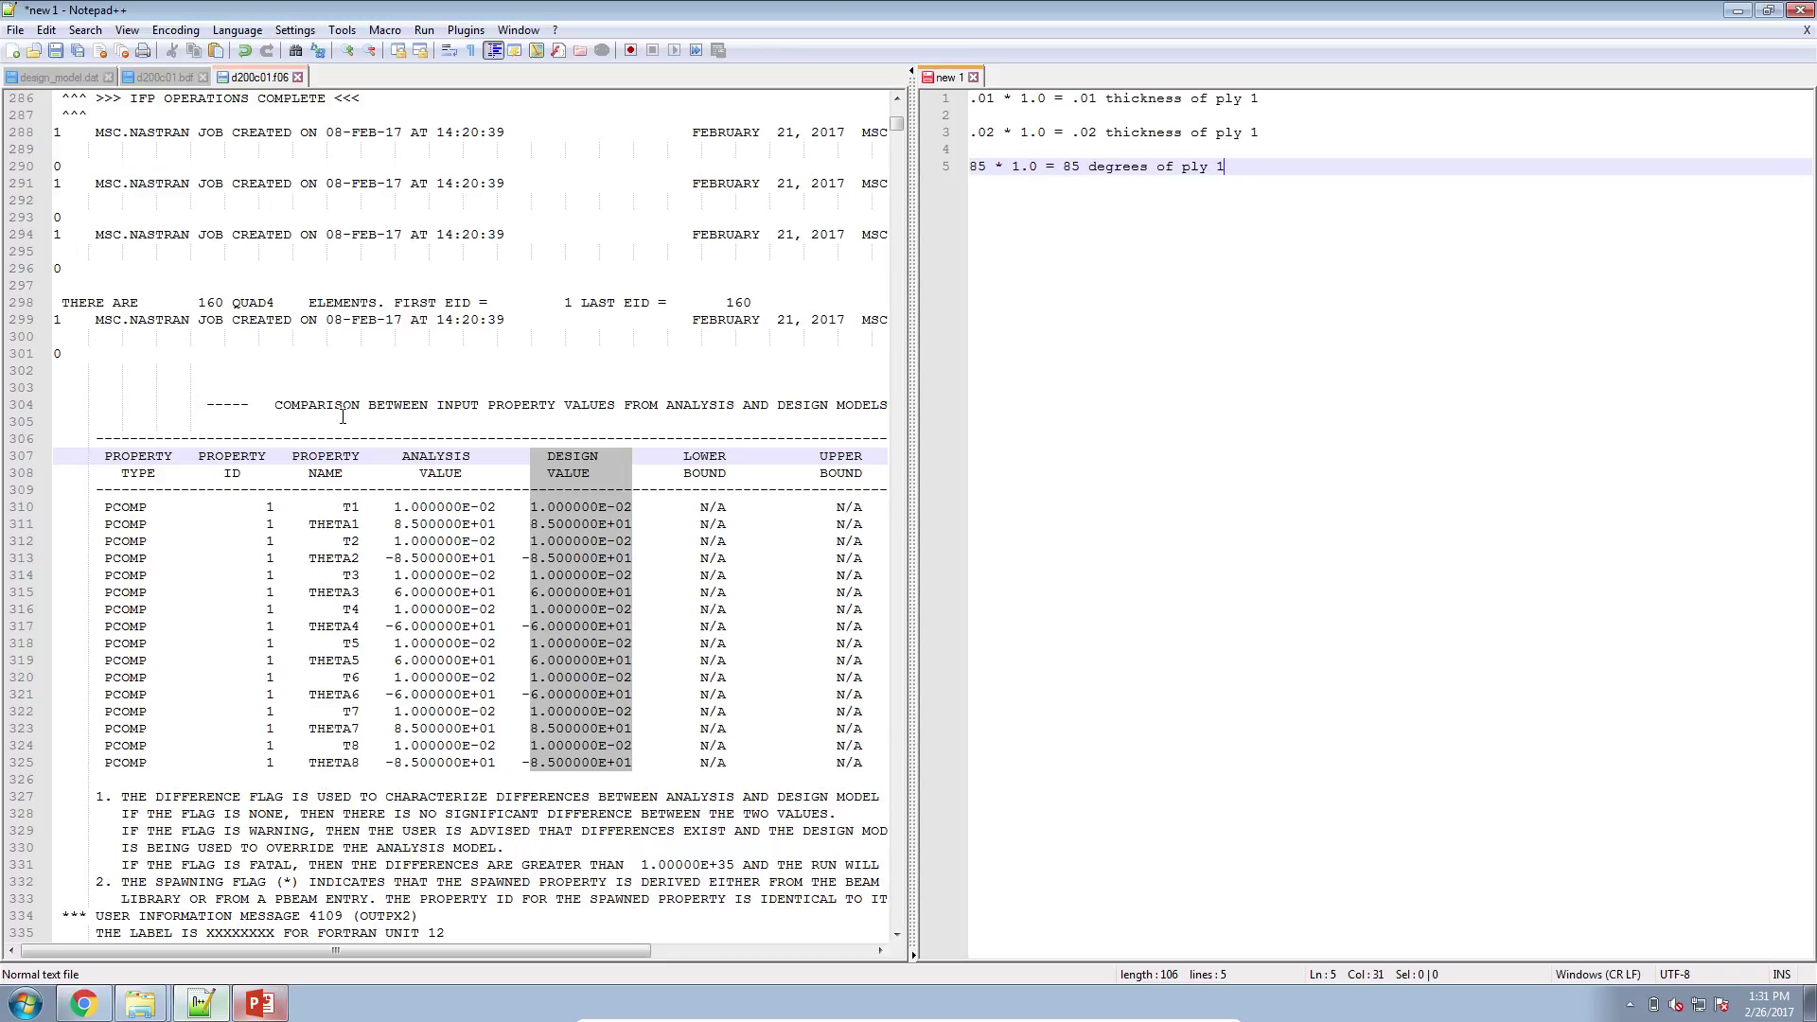
click(556, 506)
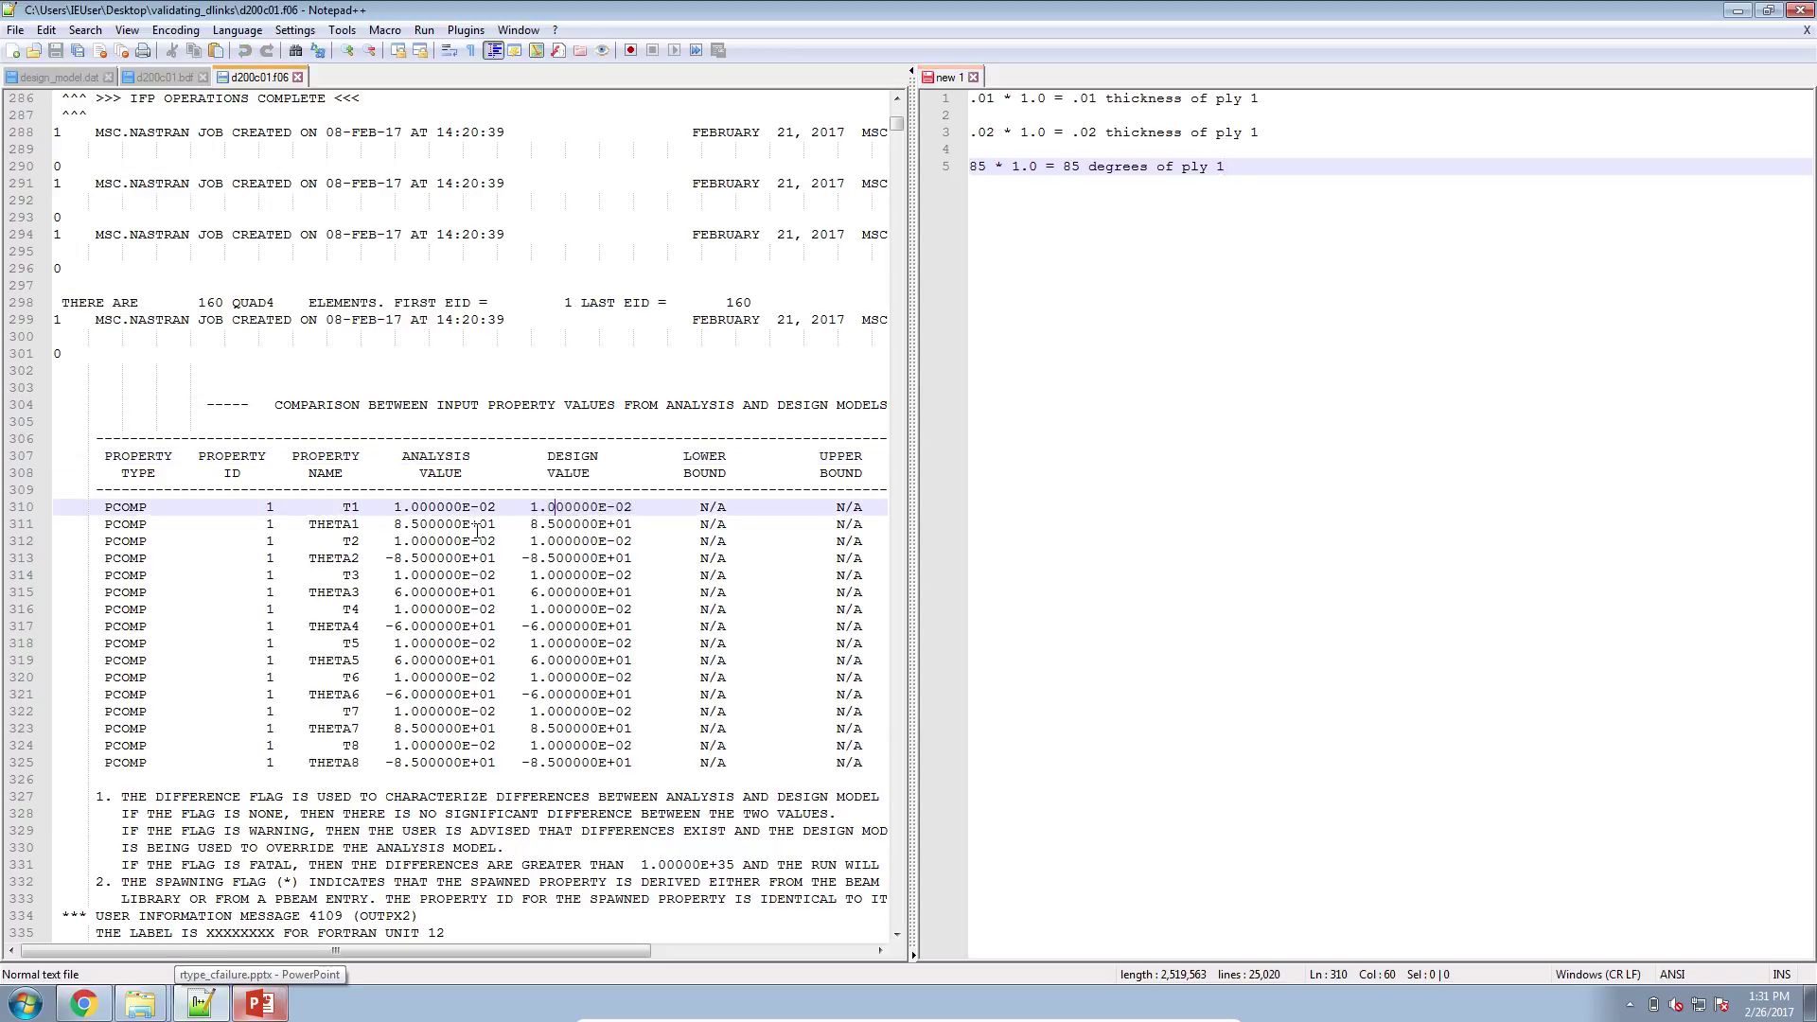
- Compare THETA1's analysis and design values (both 8.500000E+01), glancing at the d200c01.bdf input
drag(394, 525, 496, 525)
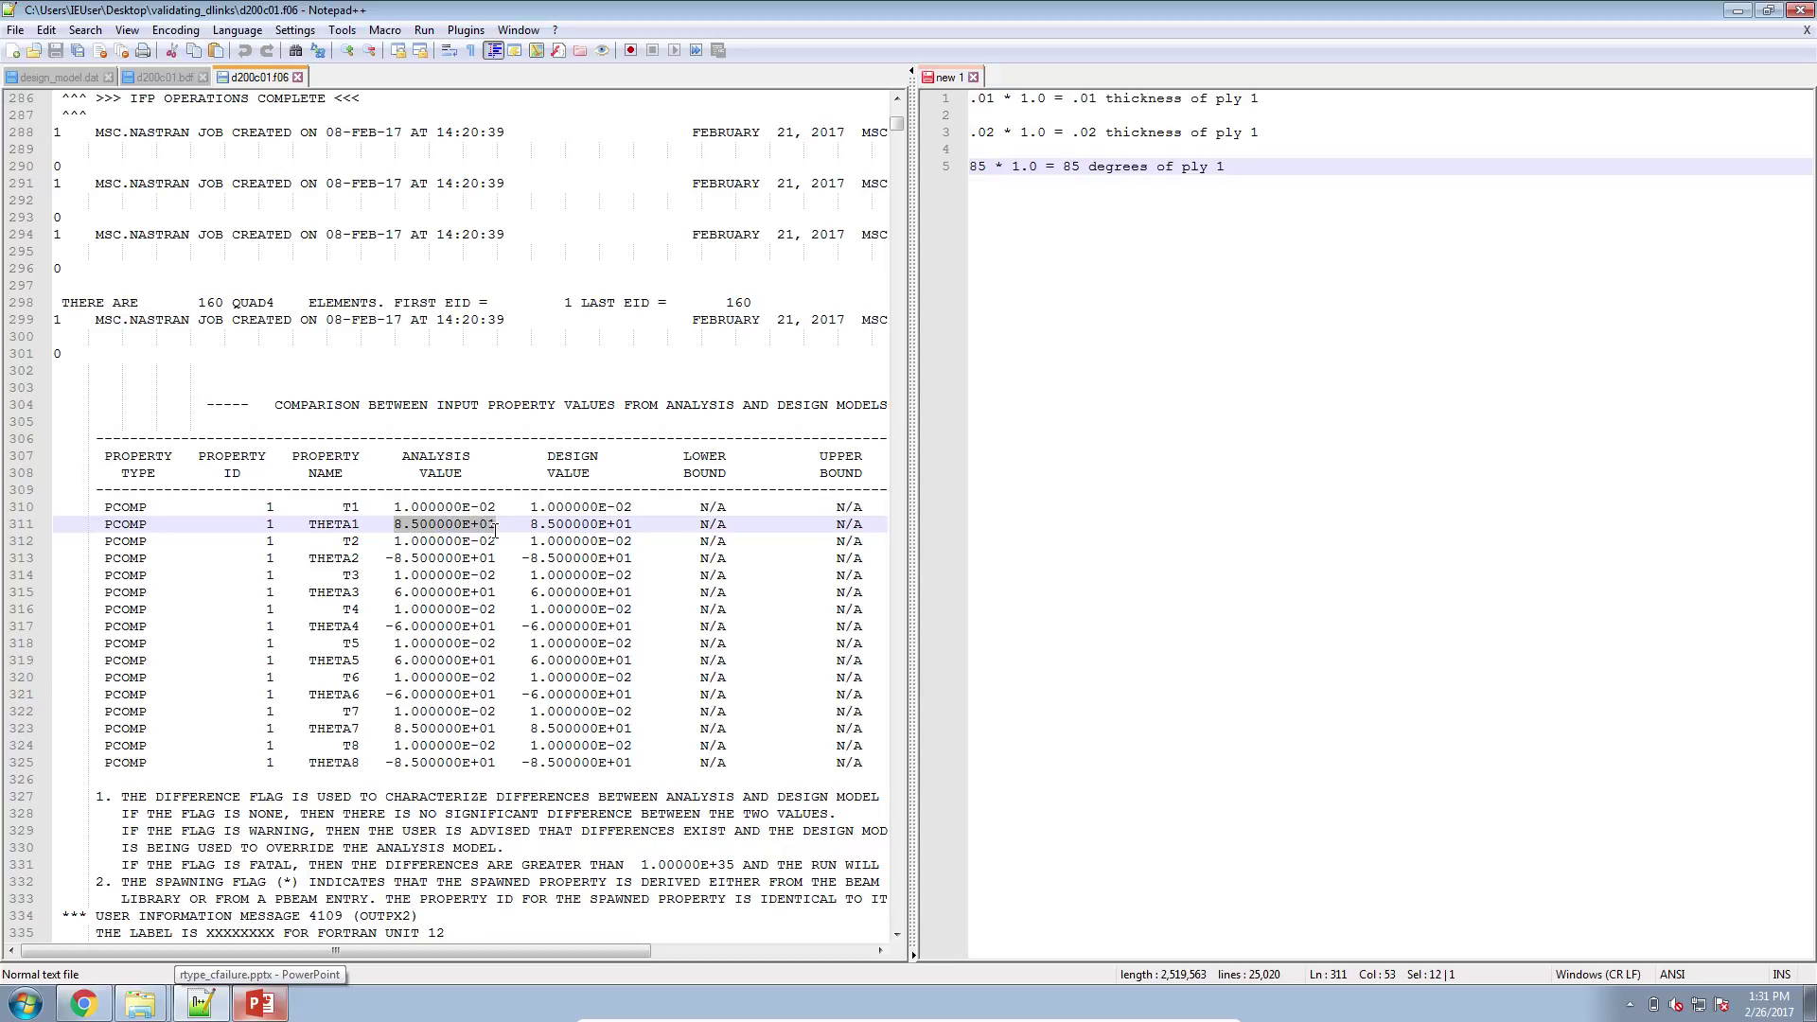
click(166, 76)
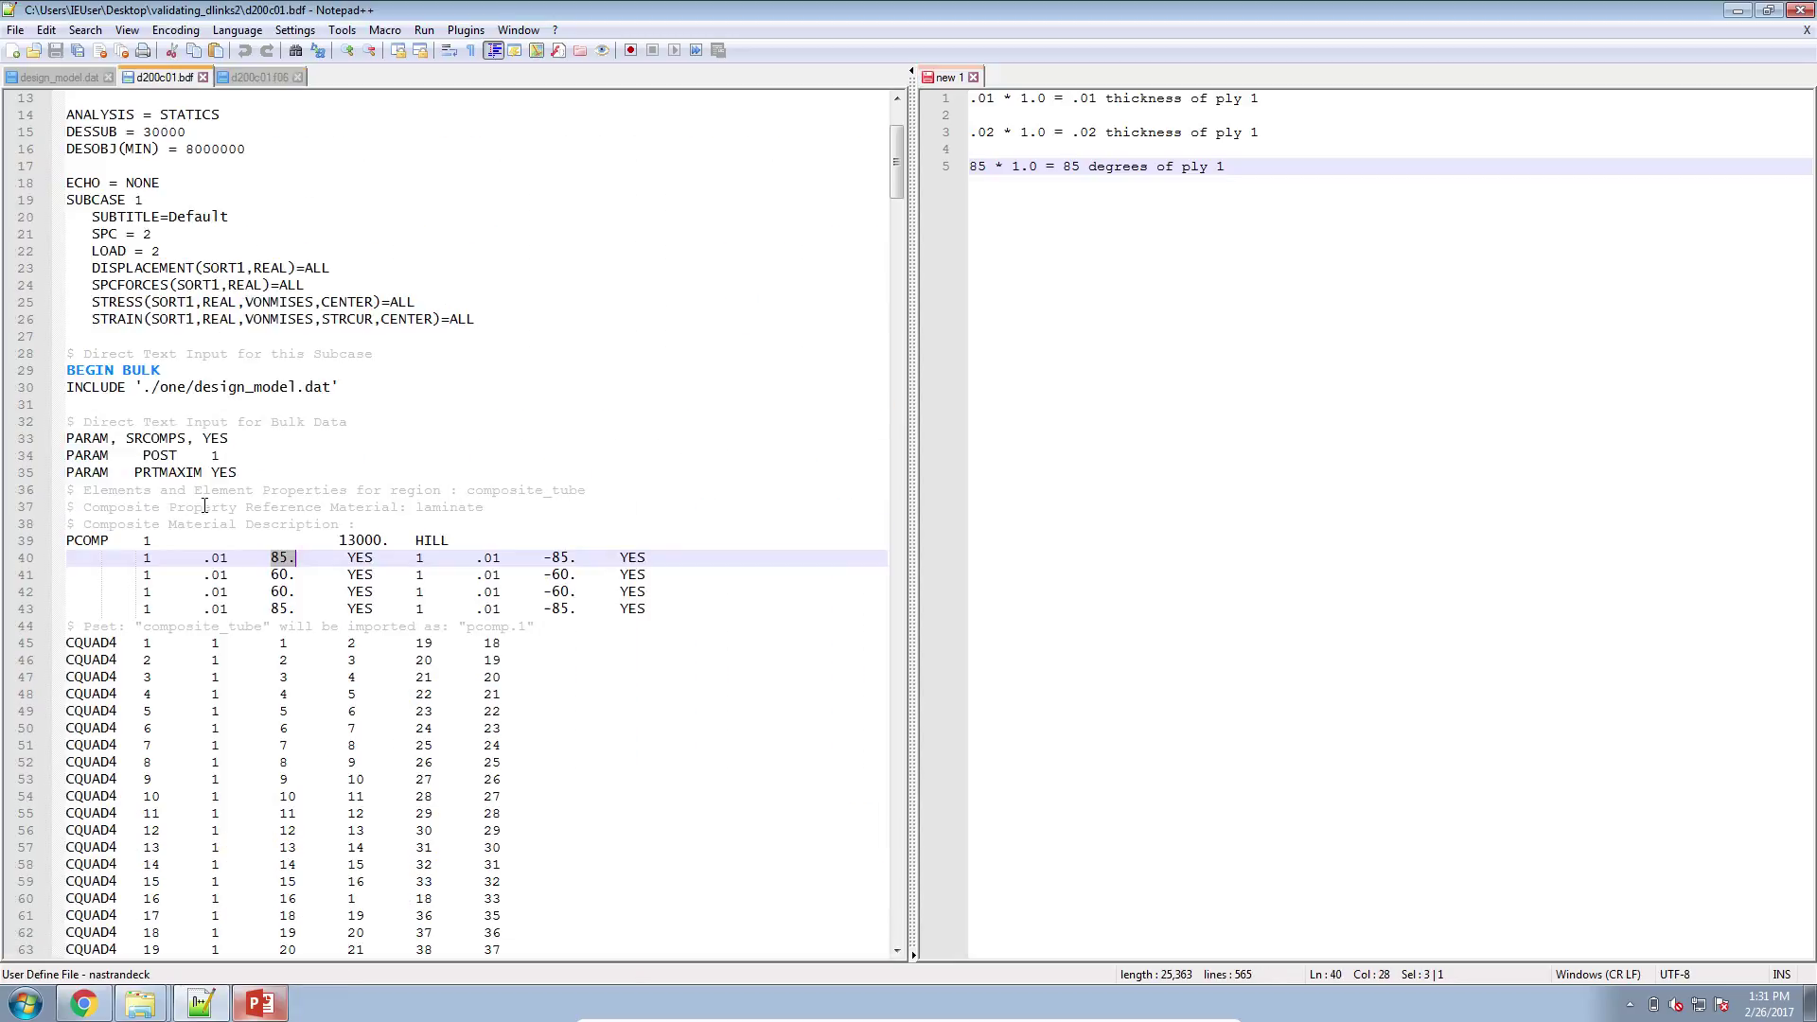
click(258, 76)
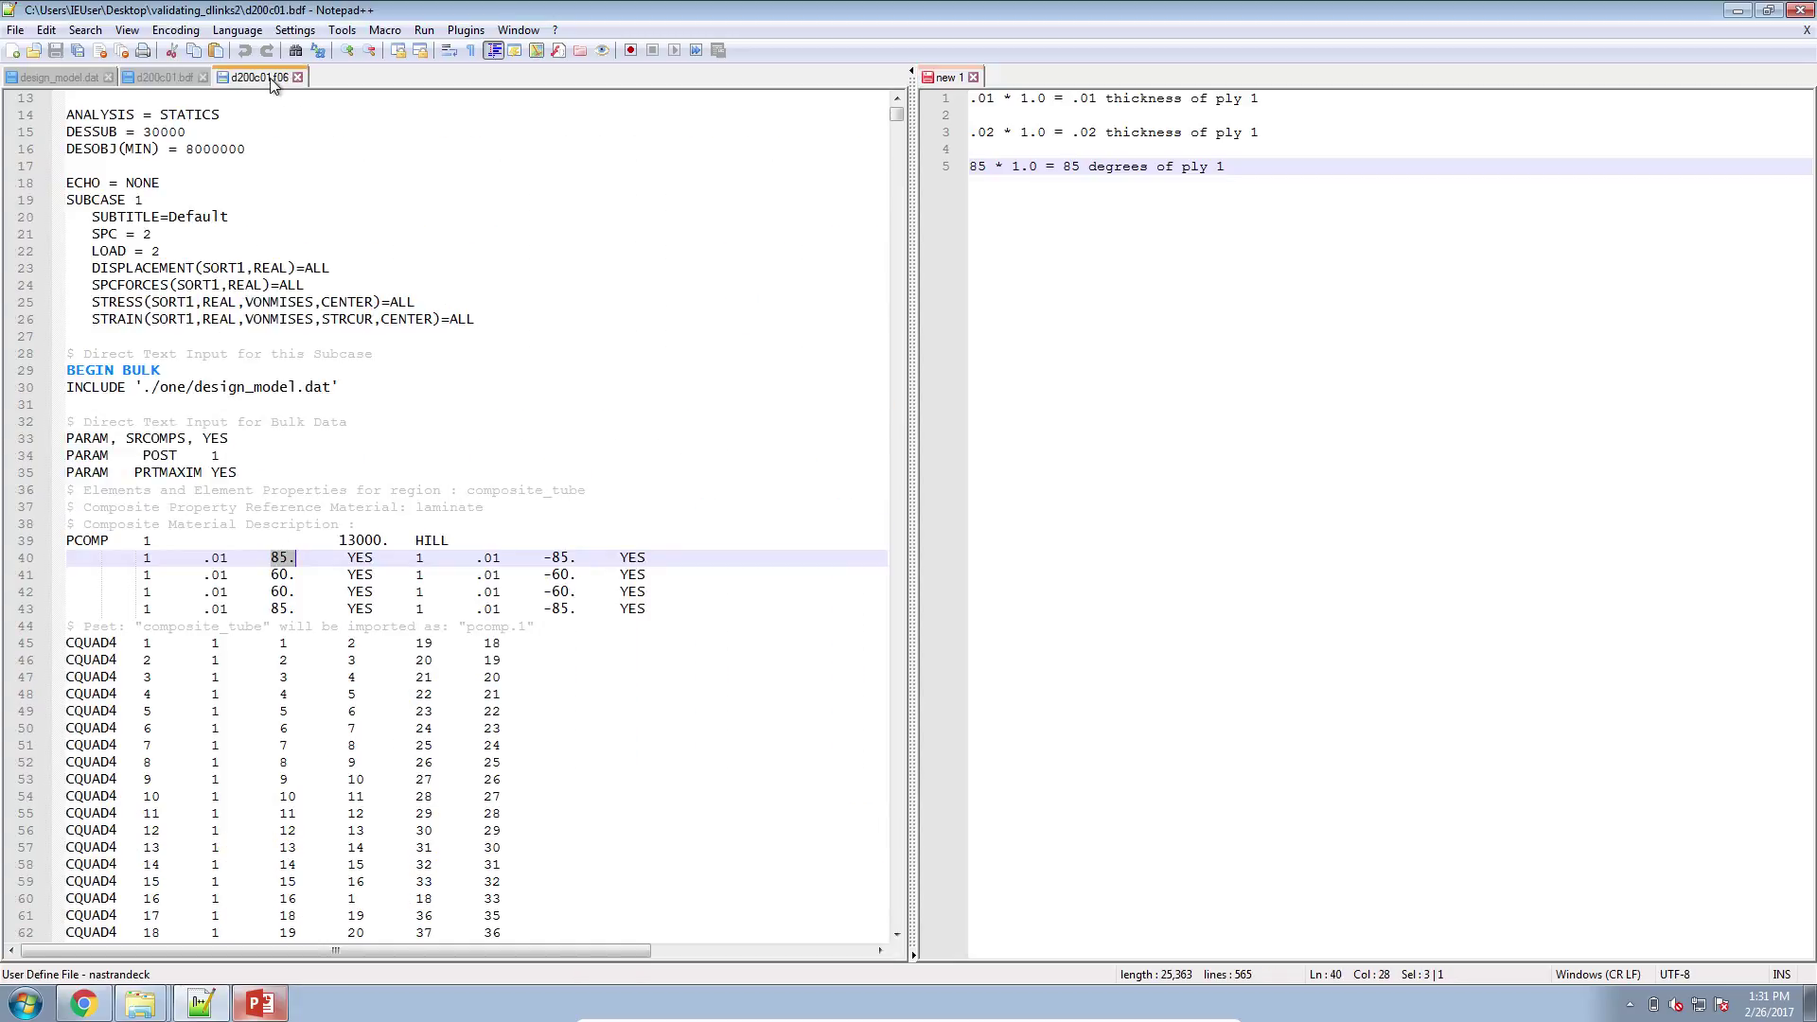
drag(533, 523, 622, 526)
- Check the 85 * 1.0 = 85 note against the table and confirm THETA1's difference flag reads NONE
click(1221, 178)
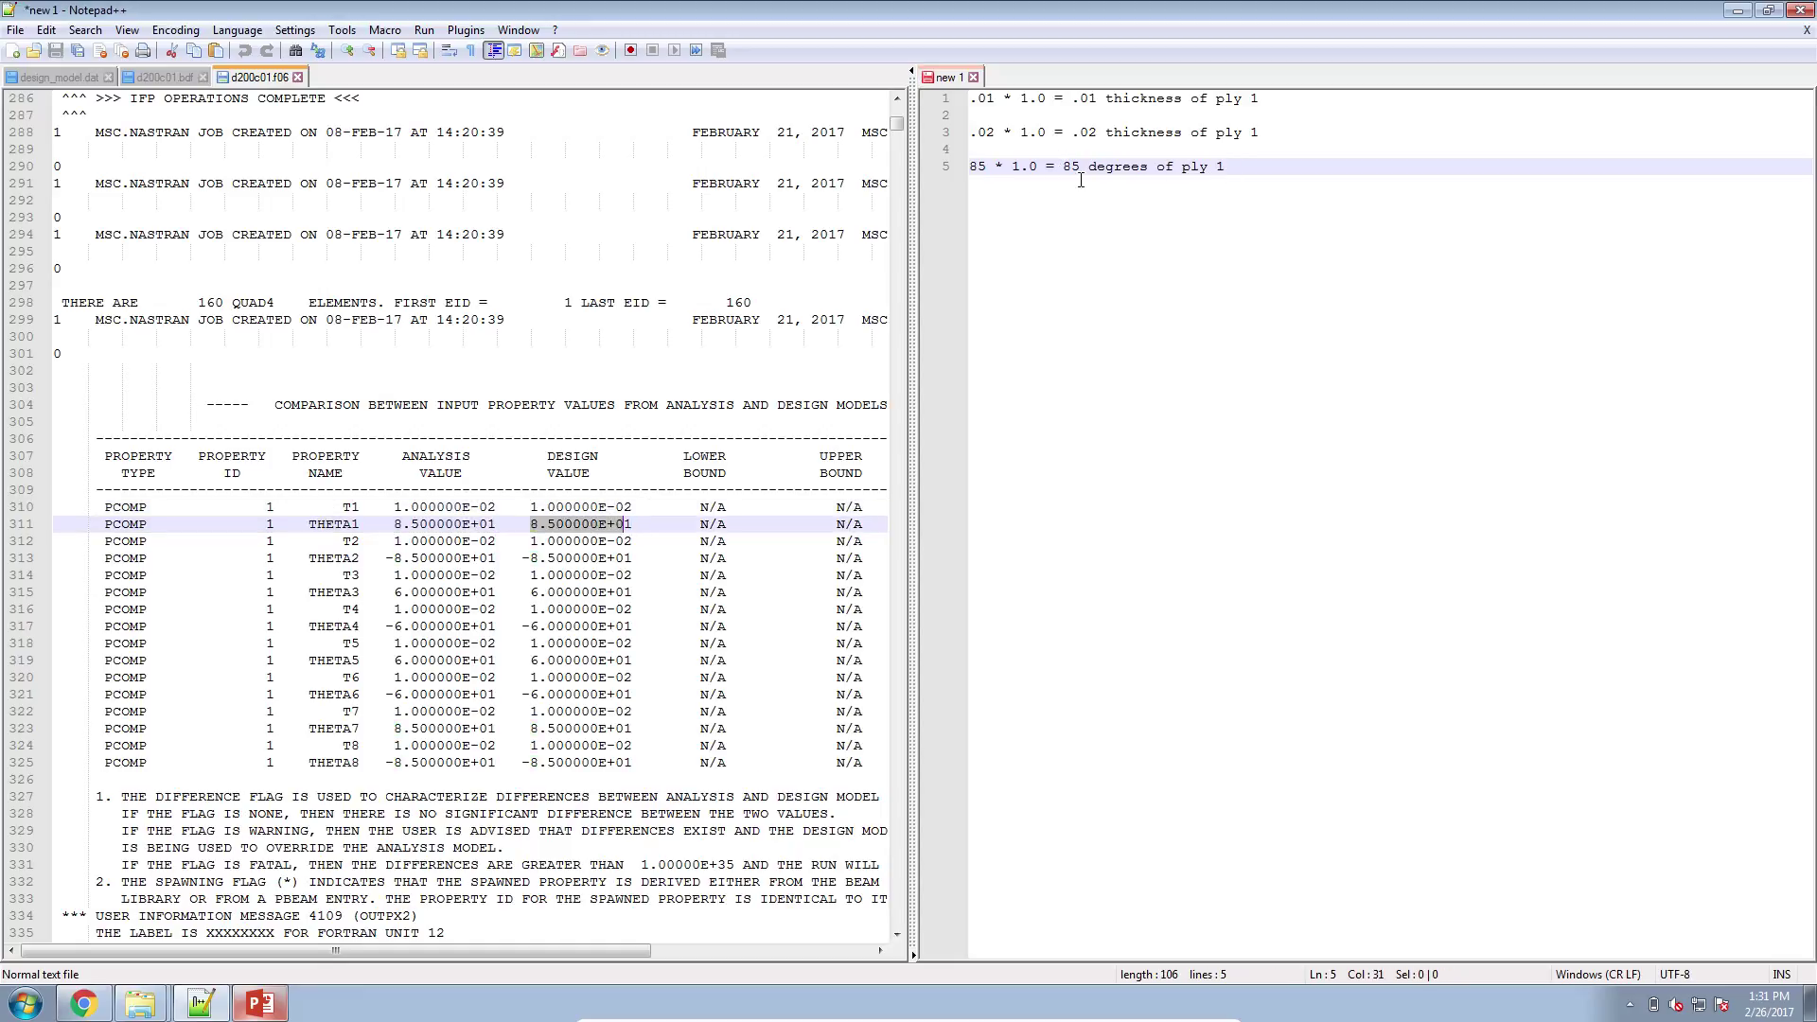
shift+click(950, 178)
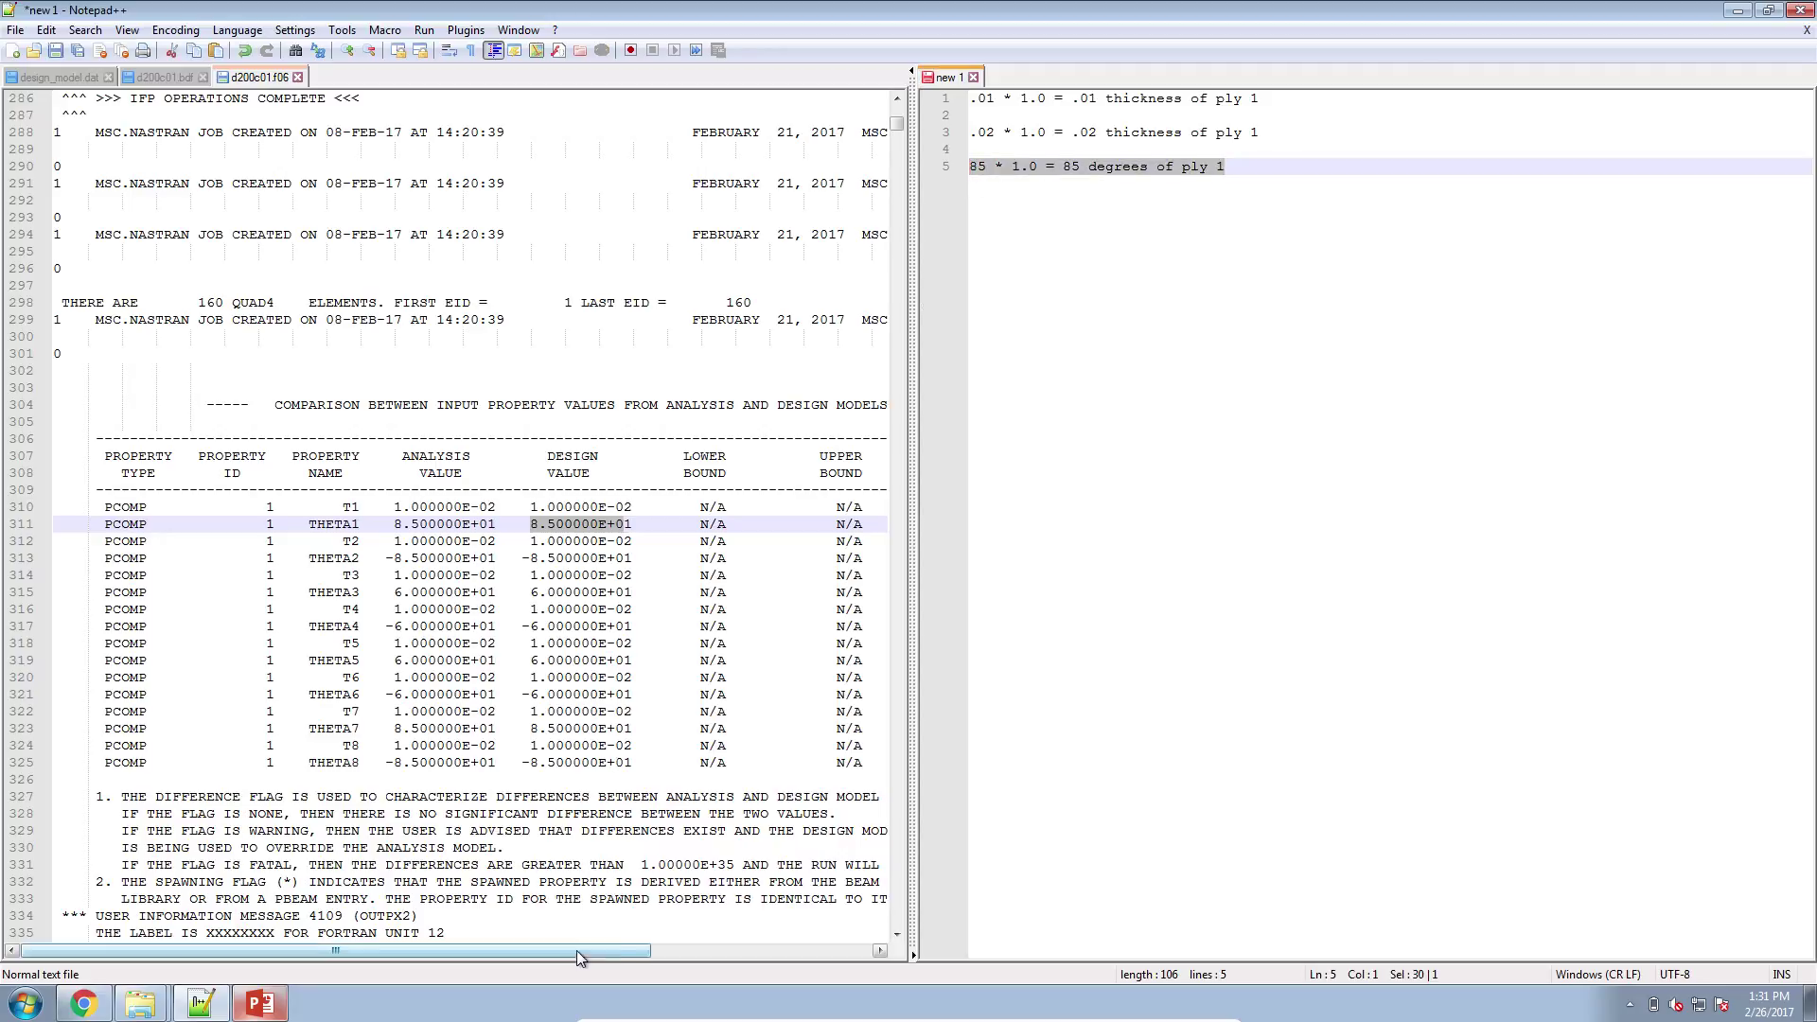
drag(577, 950, 707, 950)
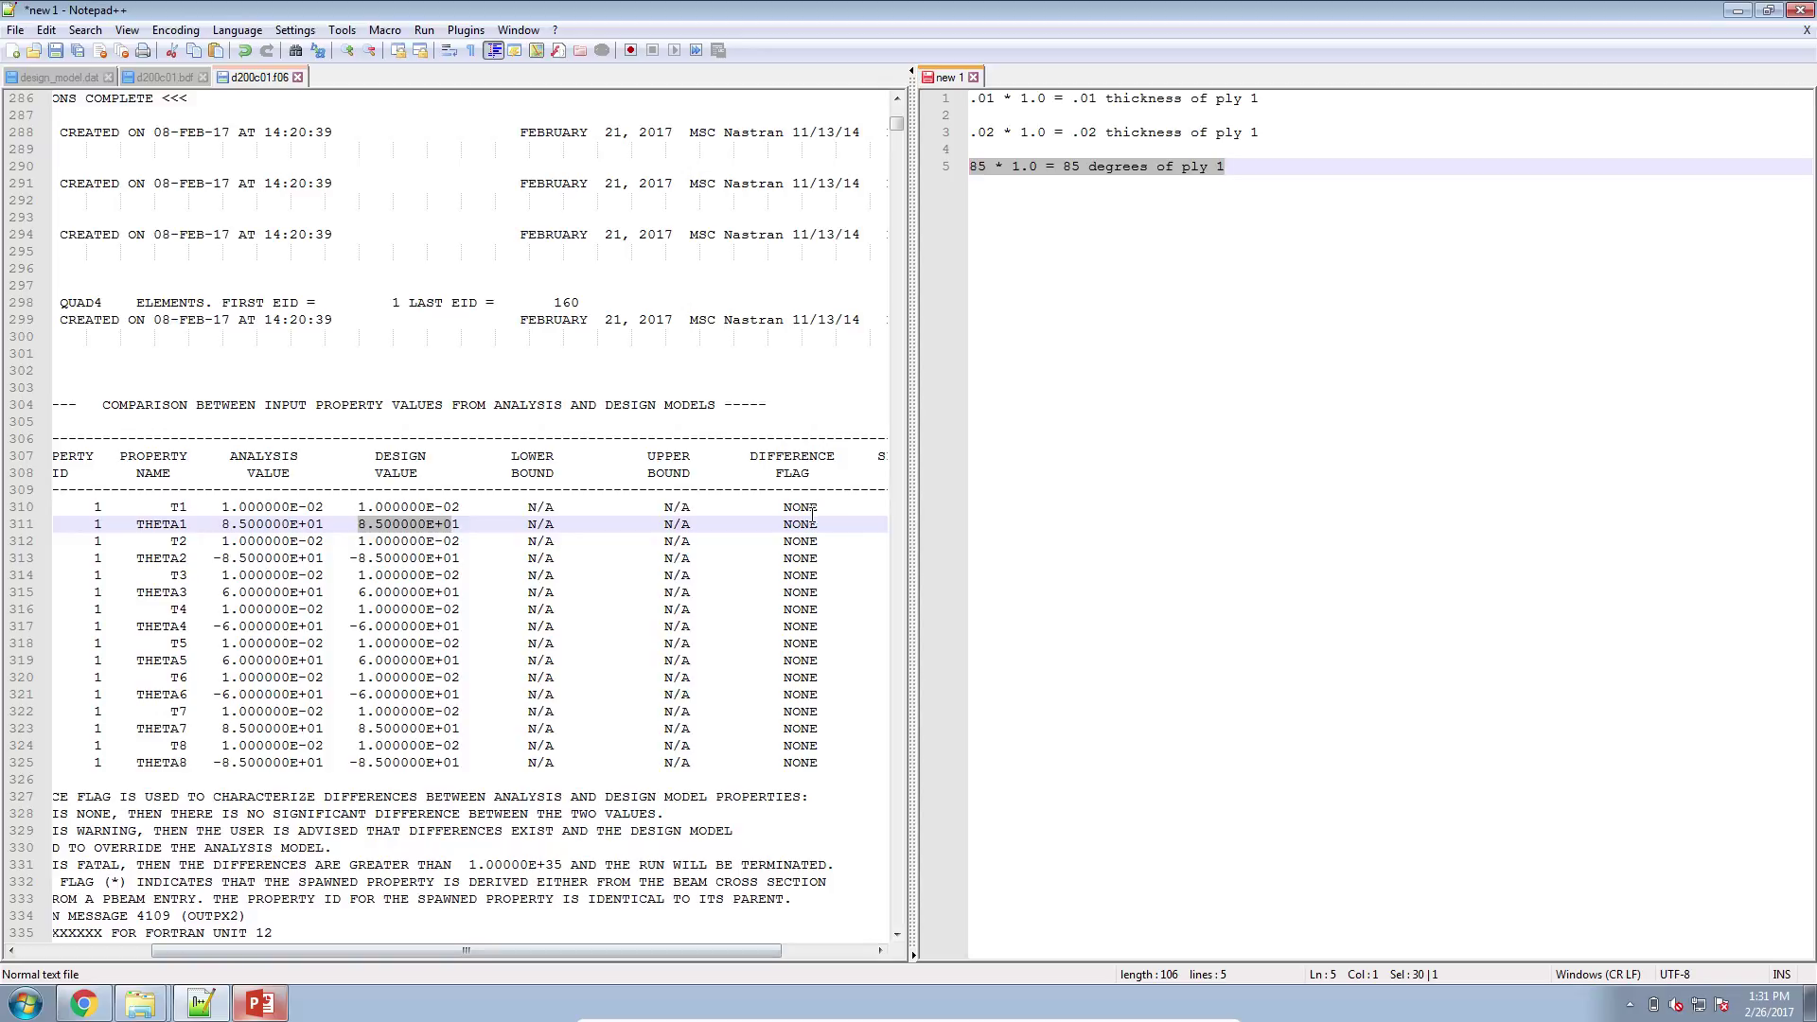
drag(792, 524, 819, 528)
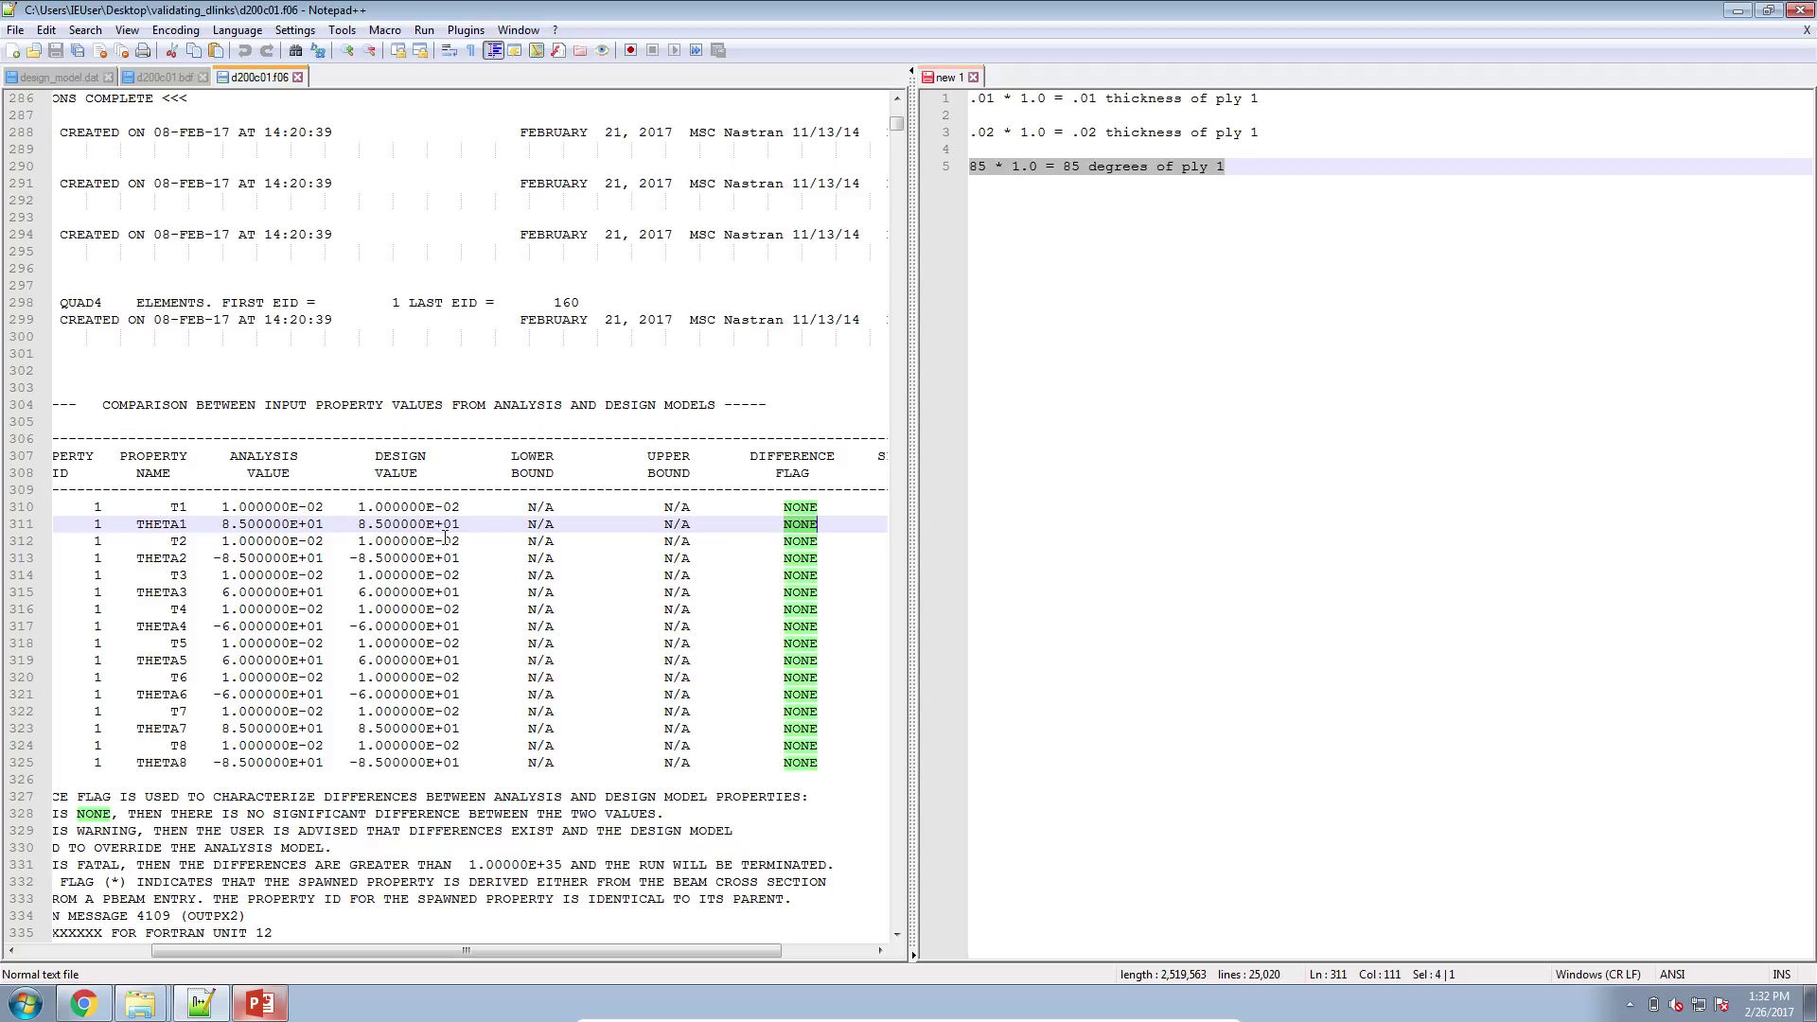
drag(534, 951, 416, 958)
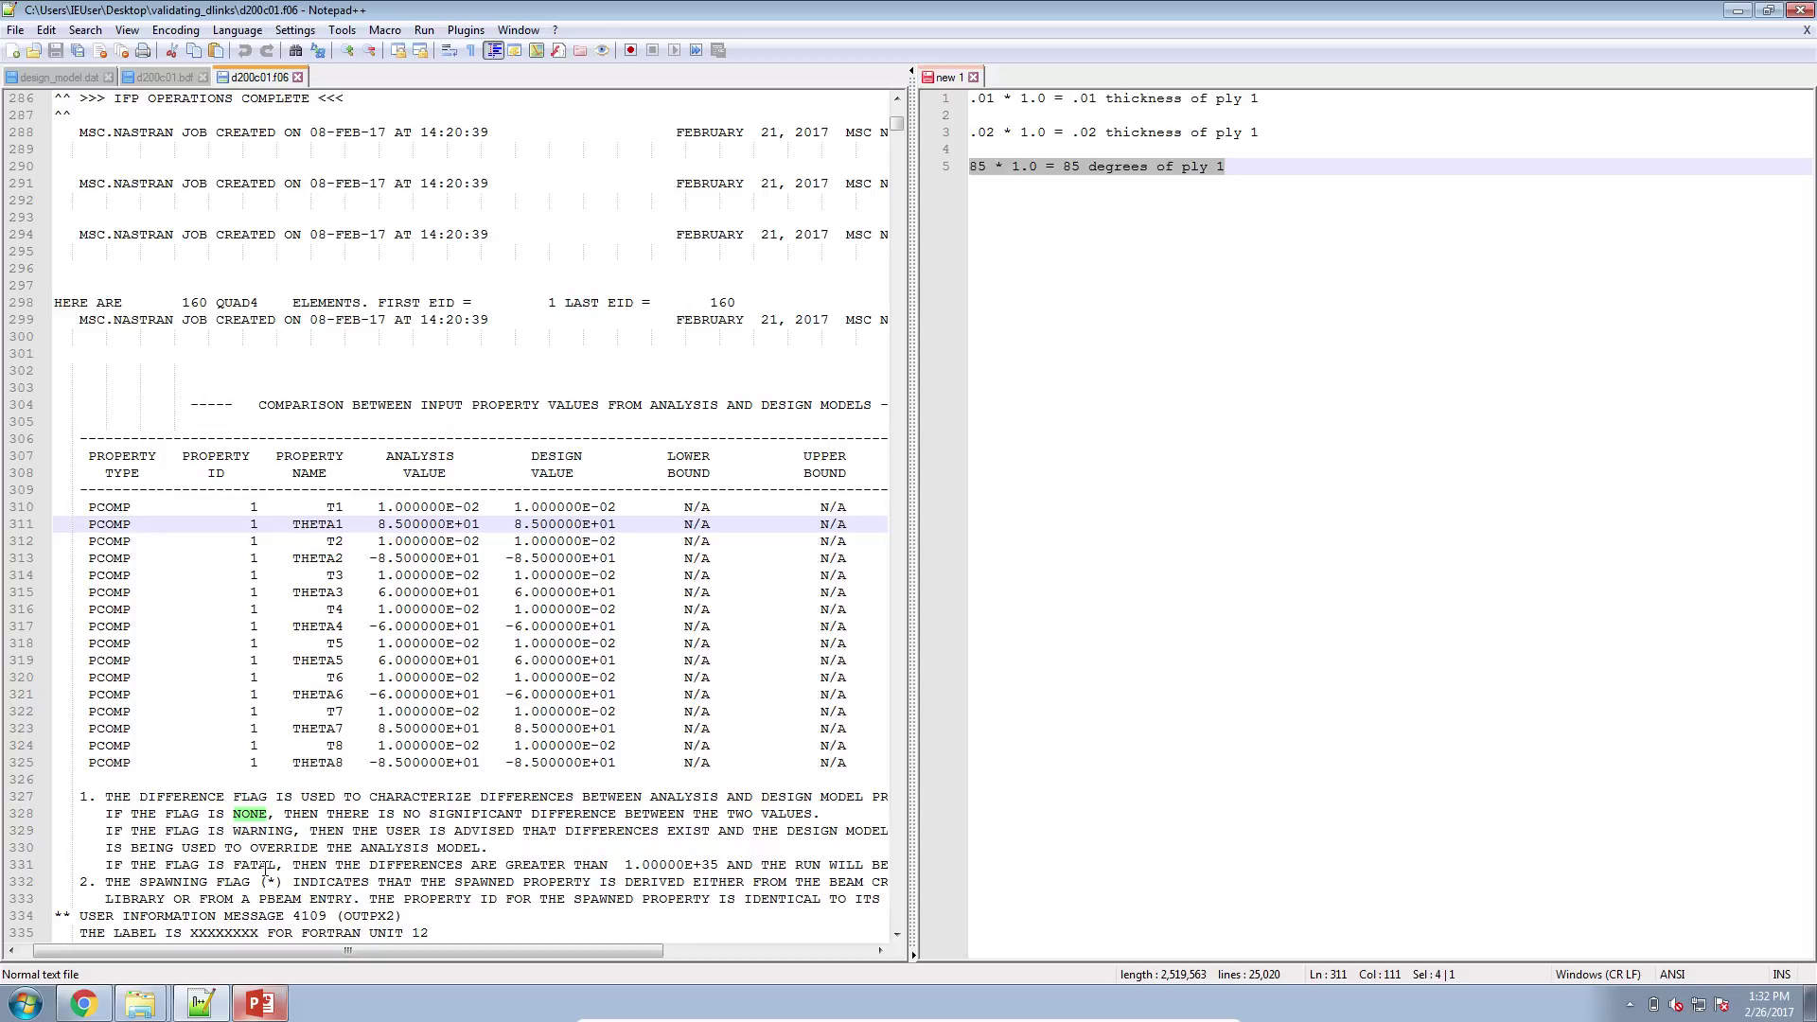
drag(410, 952, 537, 963)
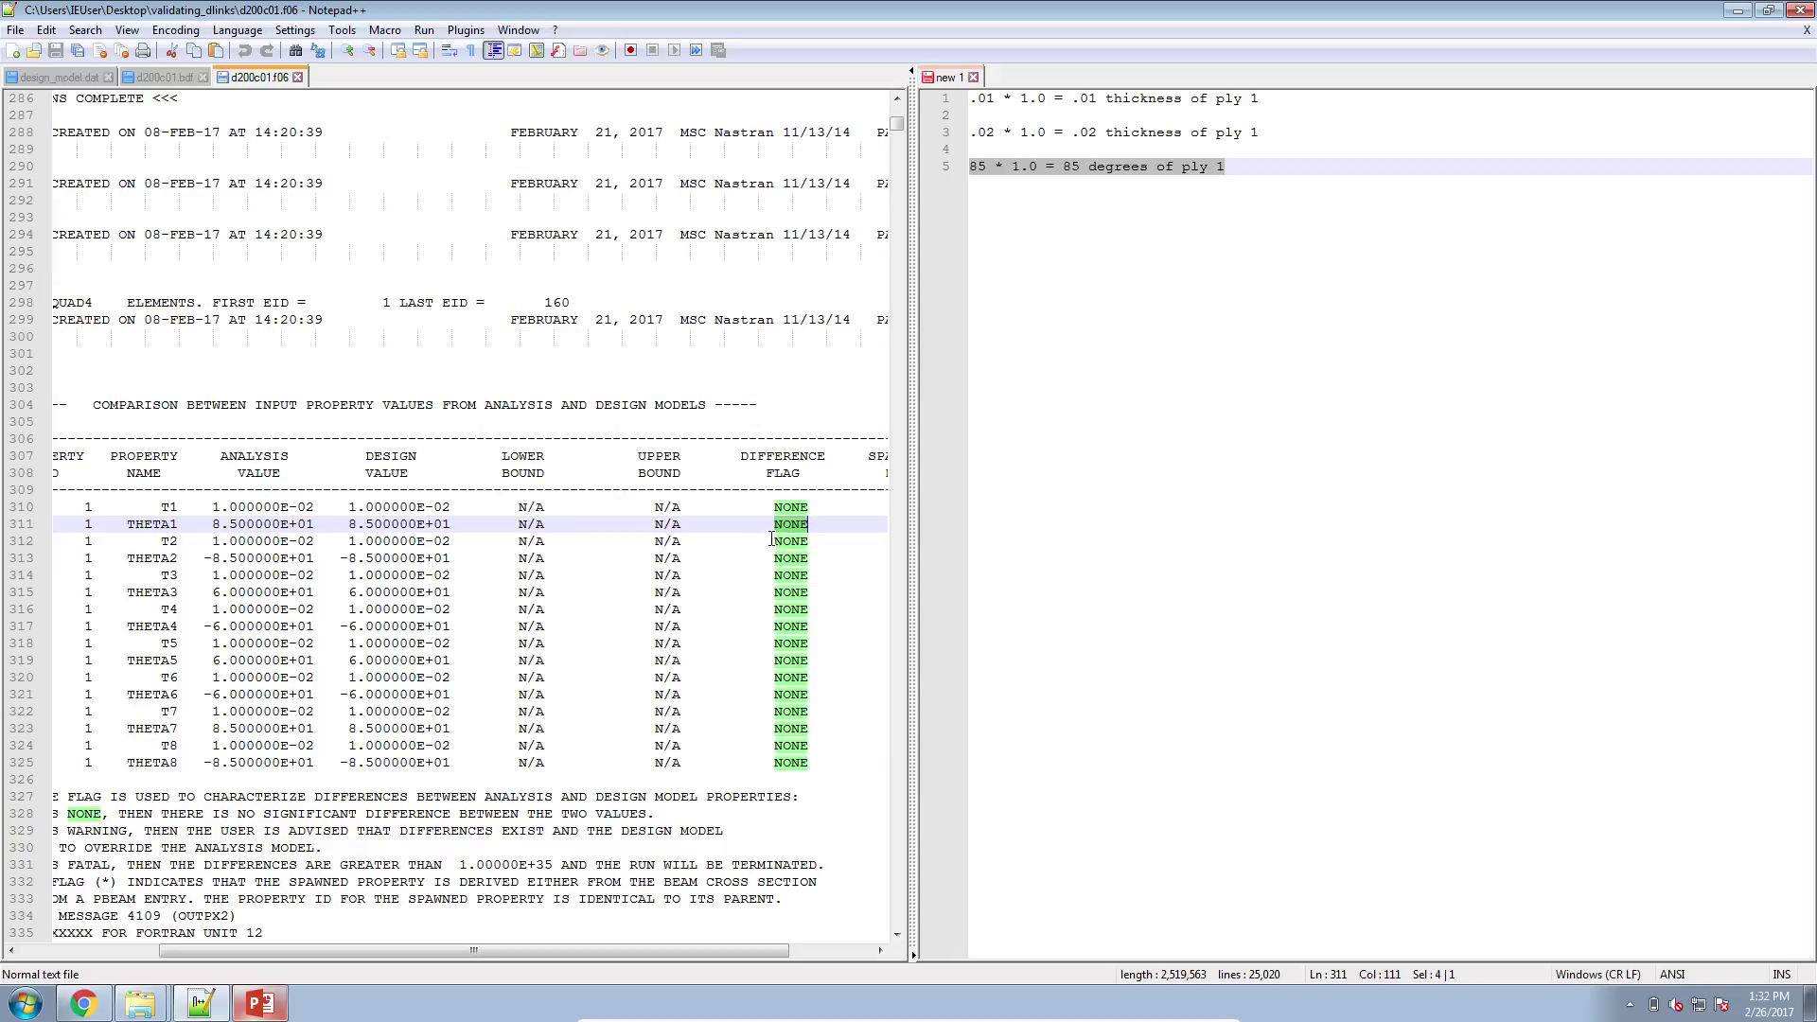
click(217, 536)
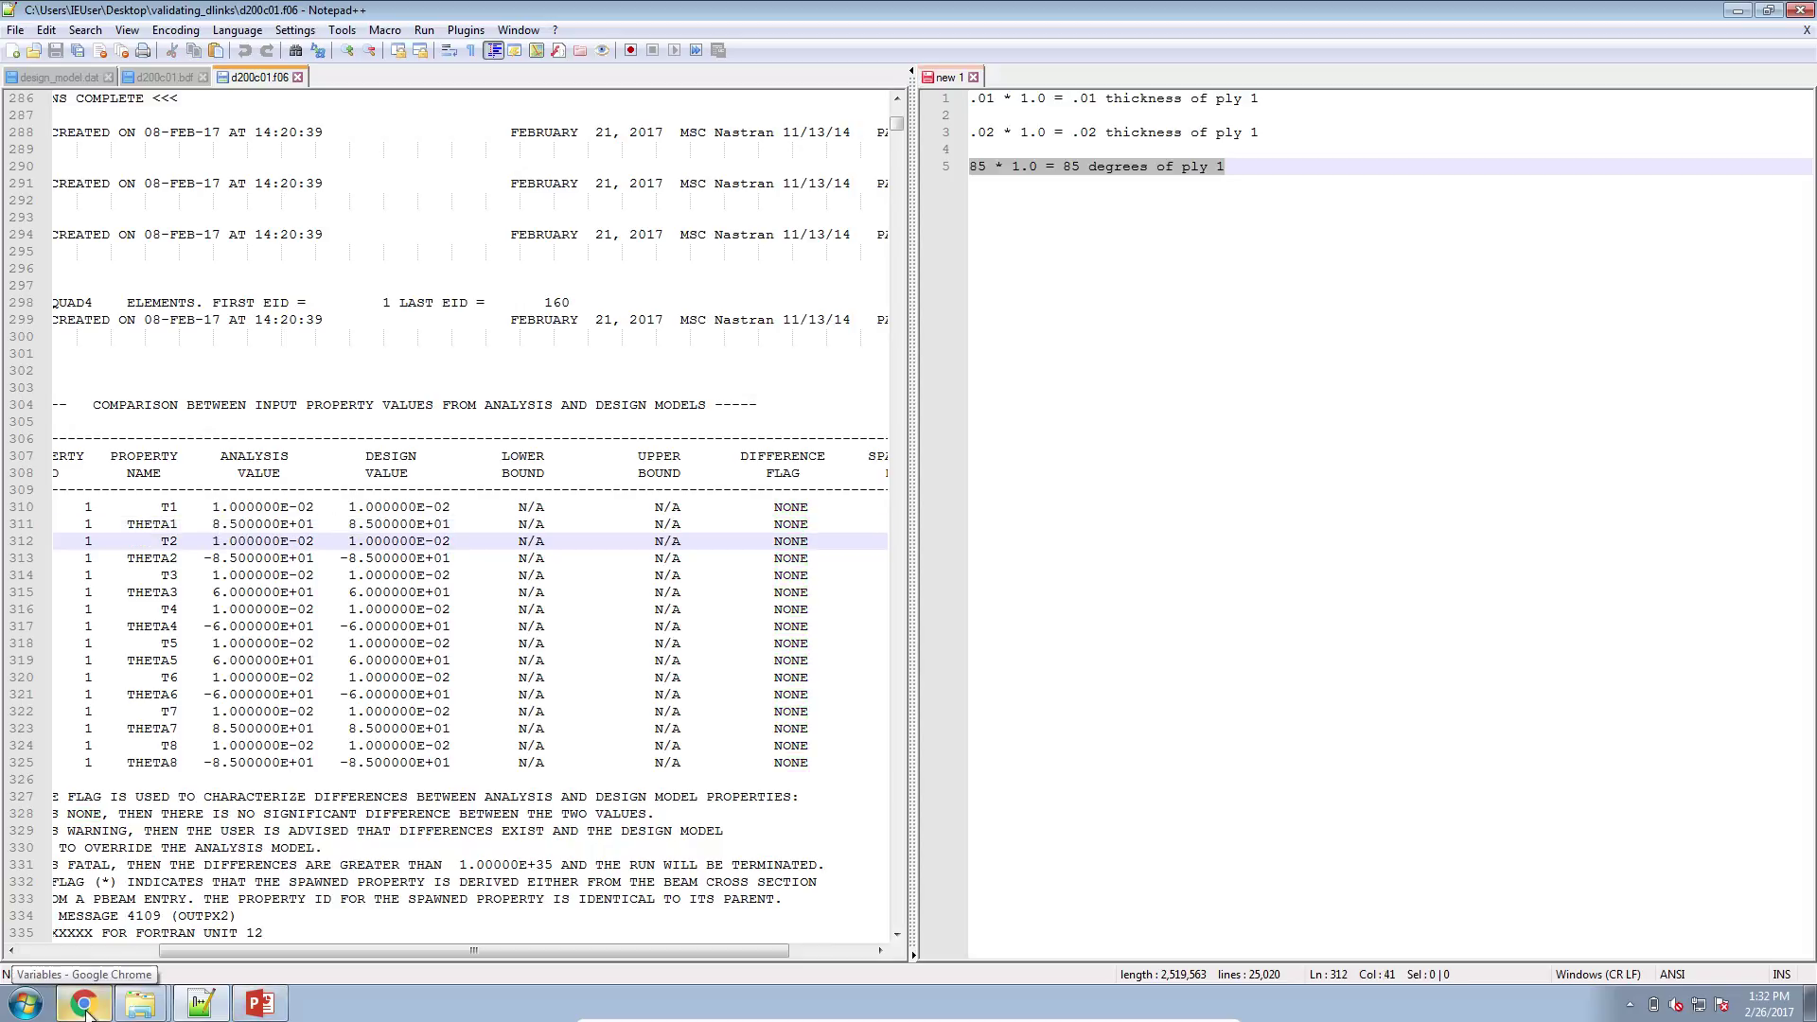
- Bring up the PowerPoint presentation at its title slide with the initial layup
click(281, 1011)
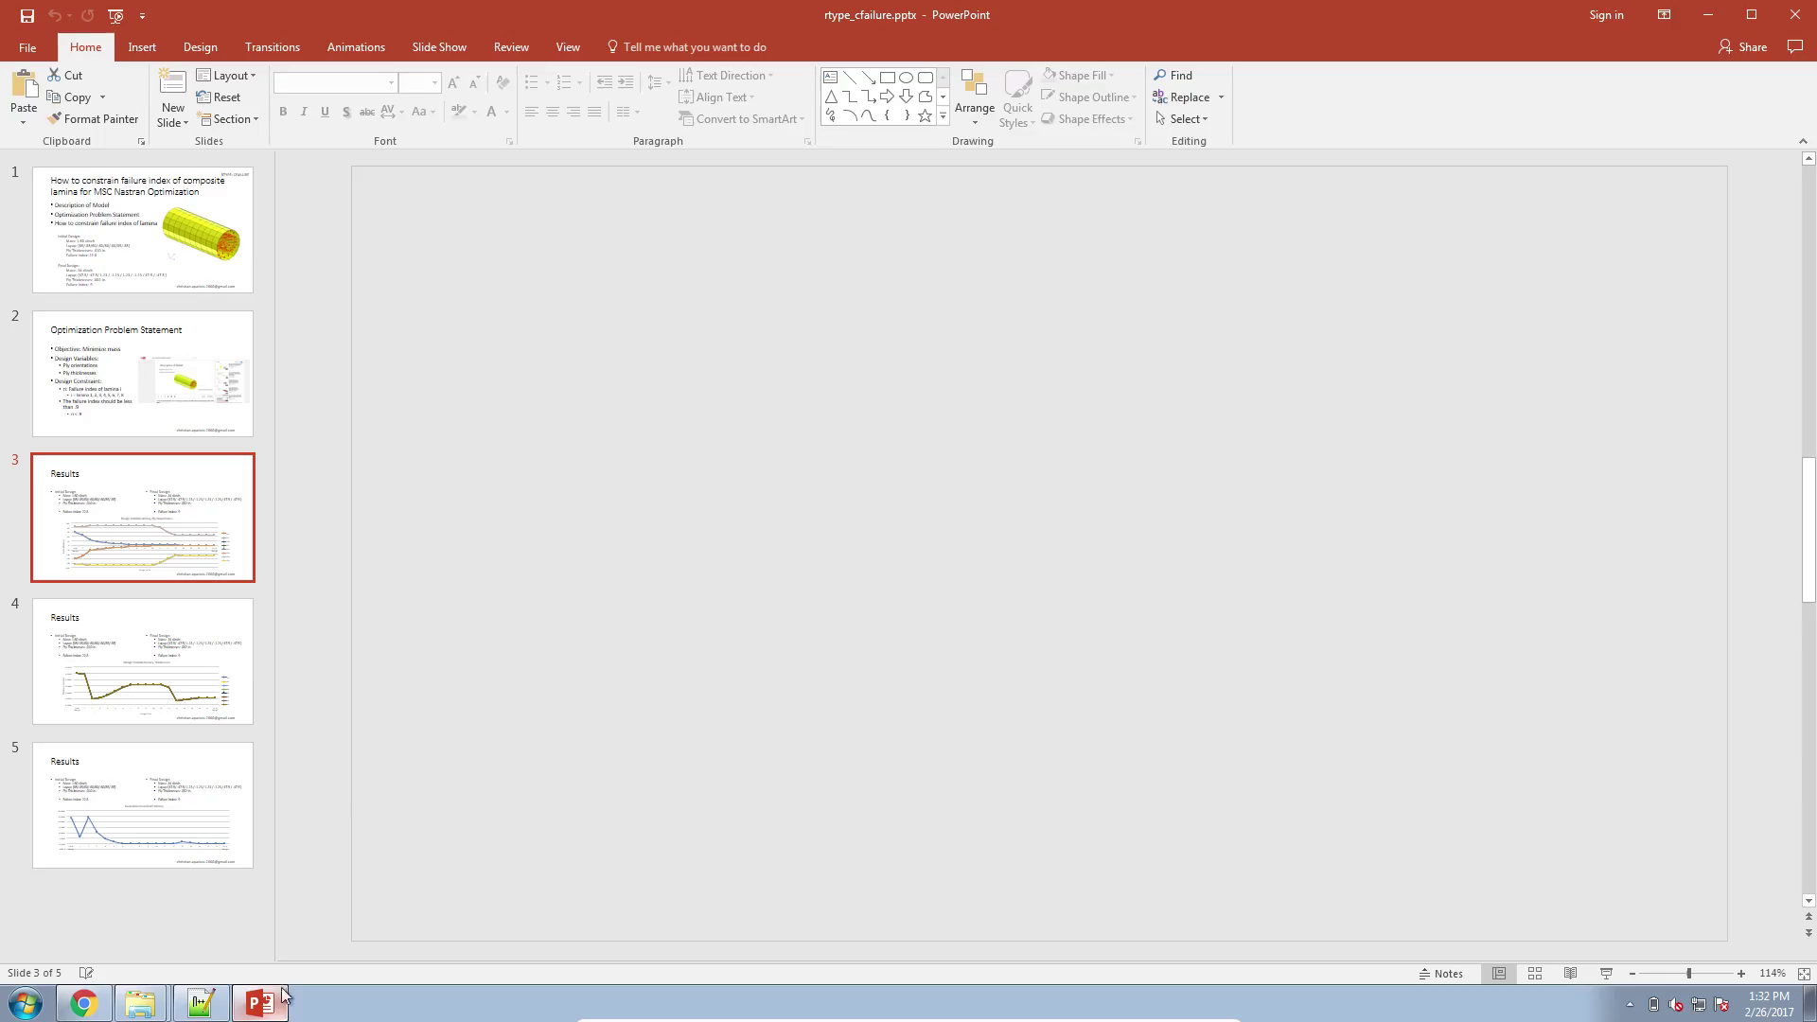
click(144, 287)
click(144, 377)
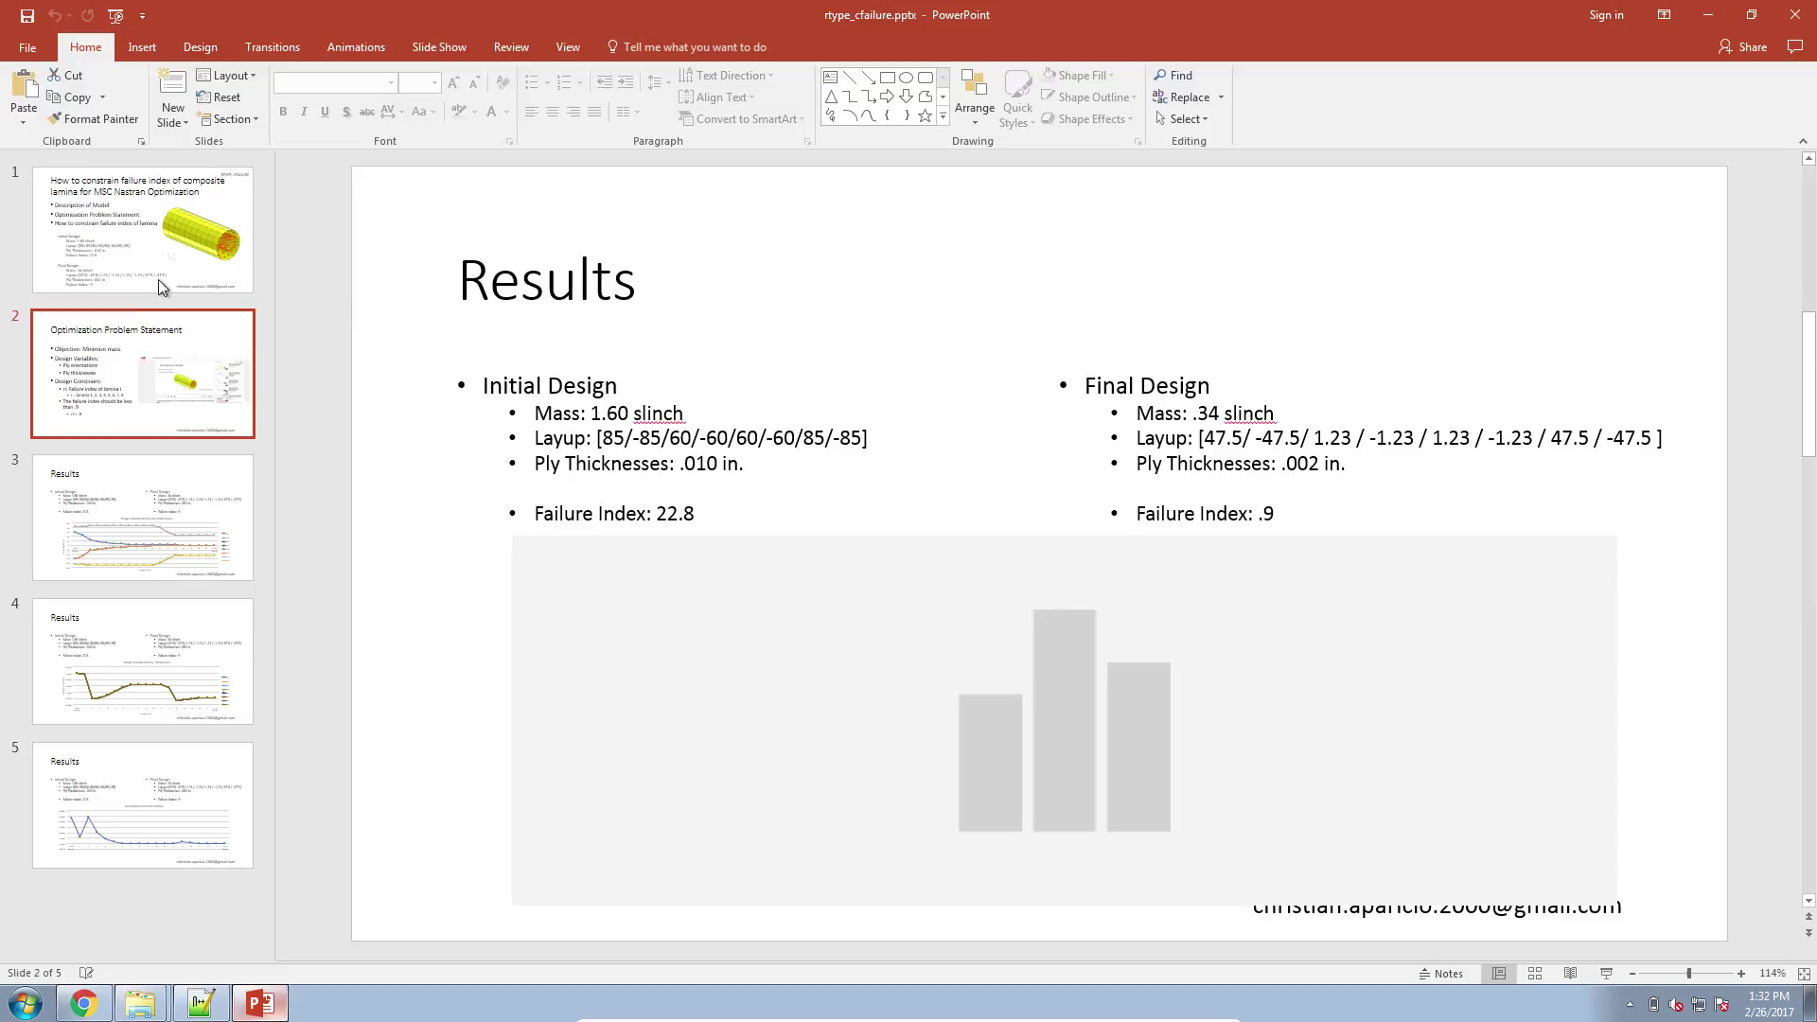
click(157, 280)
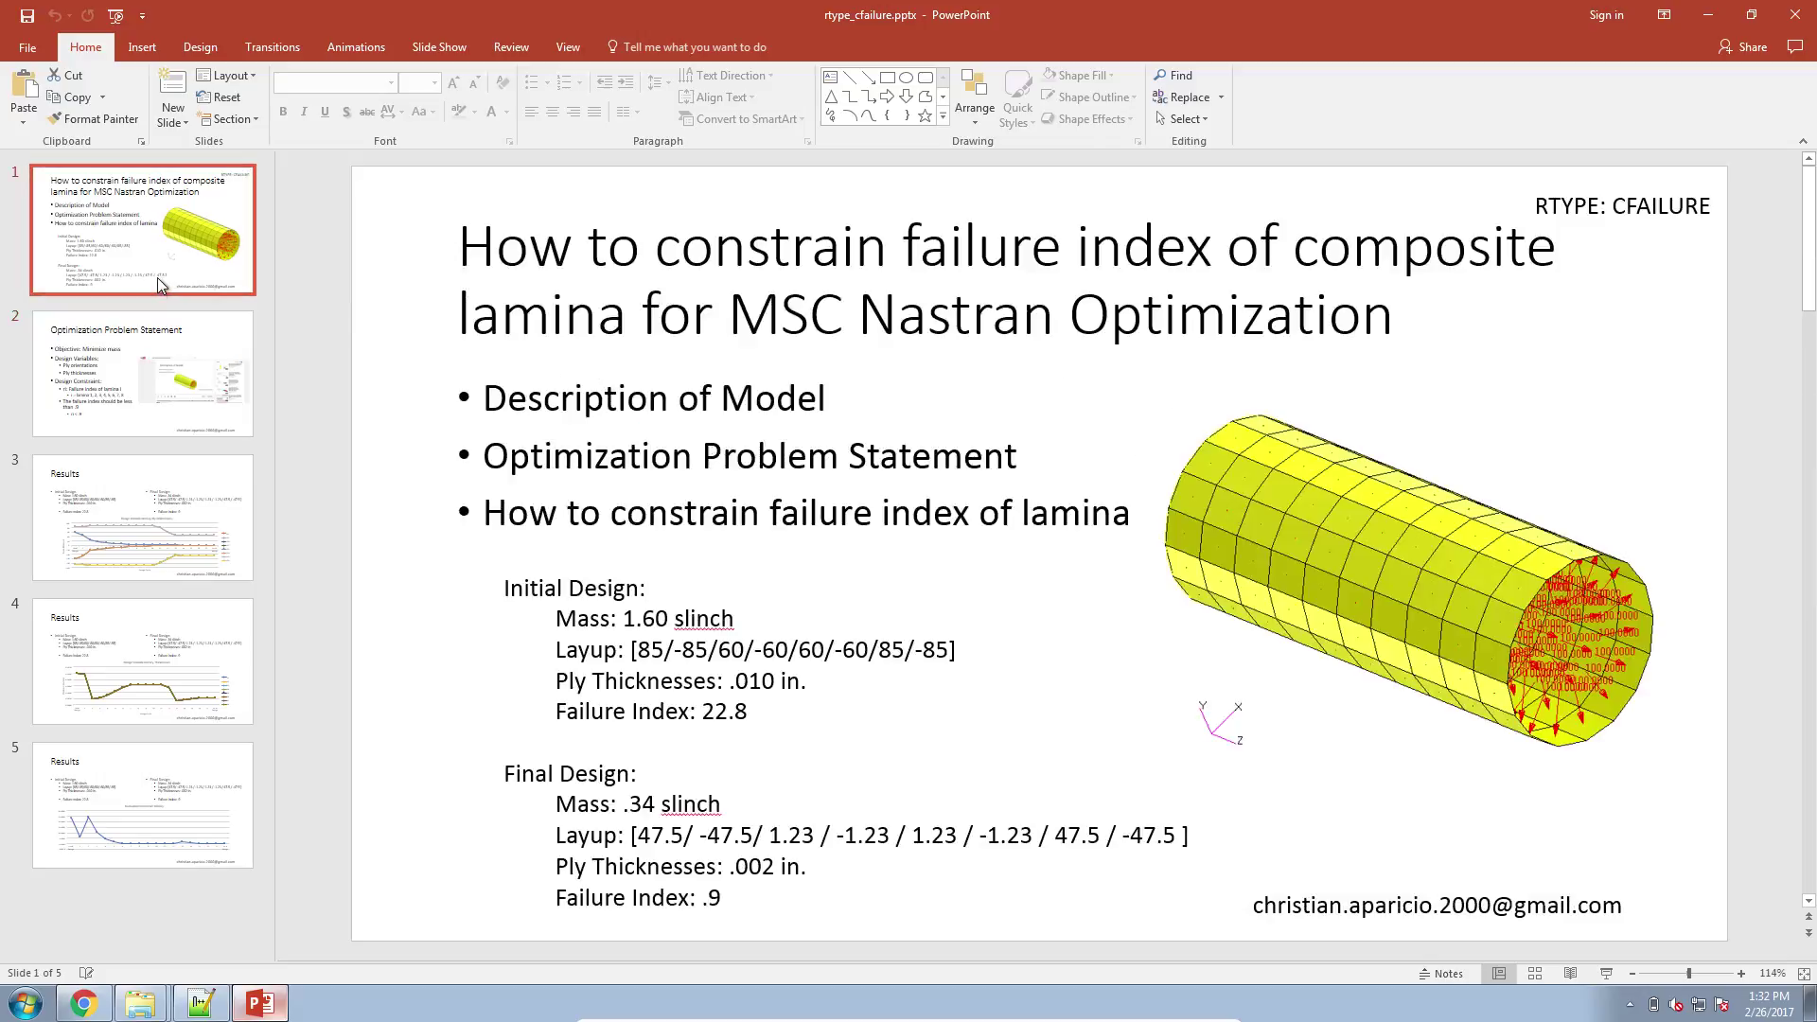
- Check the 85, -85/60 and -60 angles of the initial layup, then bring back the web app's Variables page
double_click(663, 650)
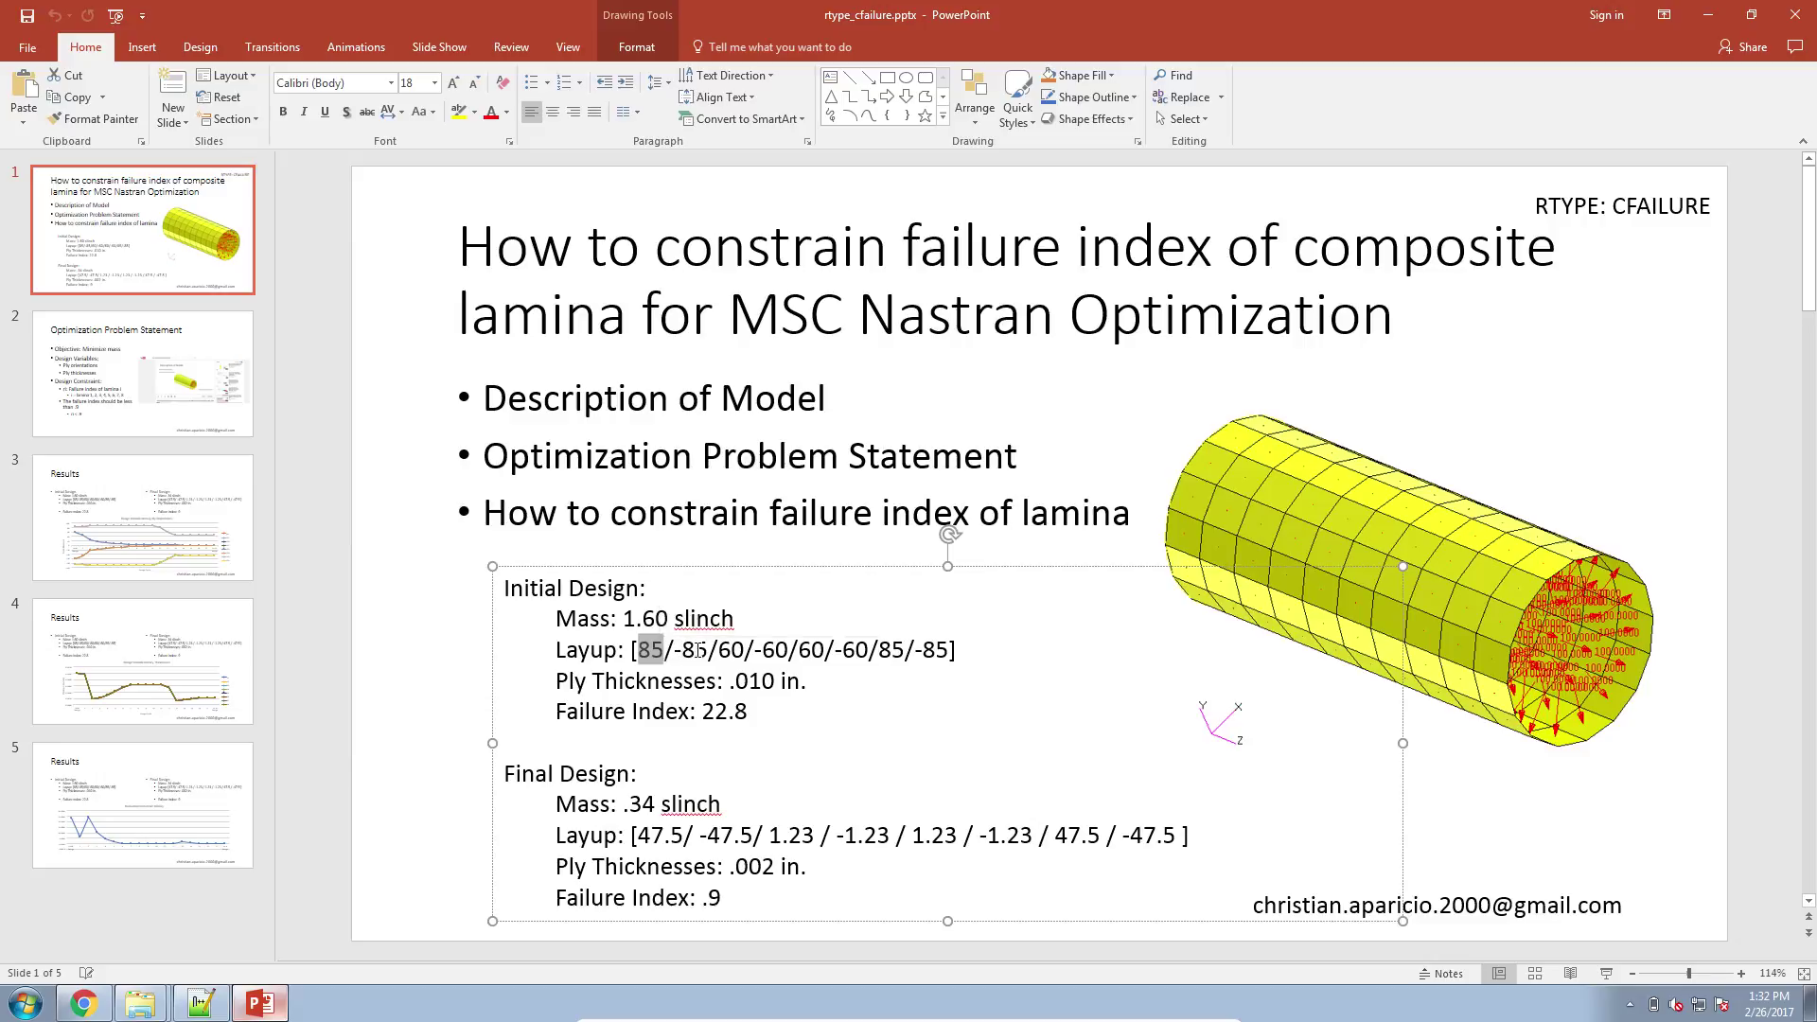
drag(682, 650, 746, 651)
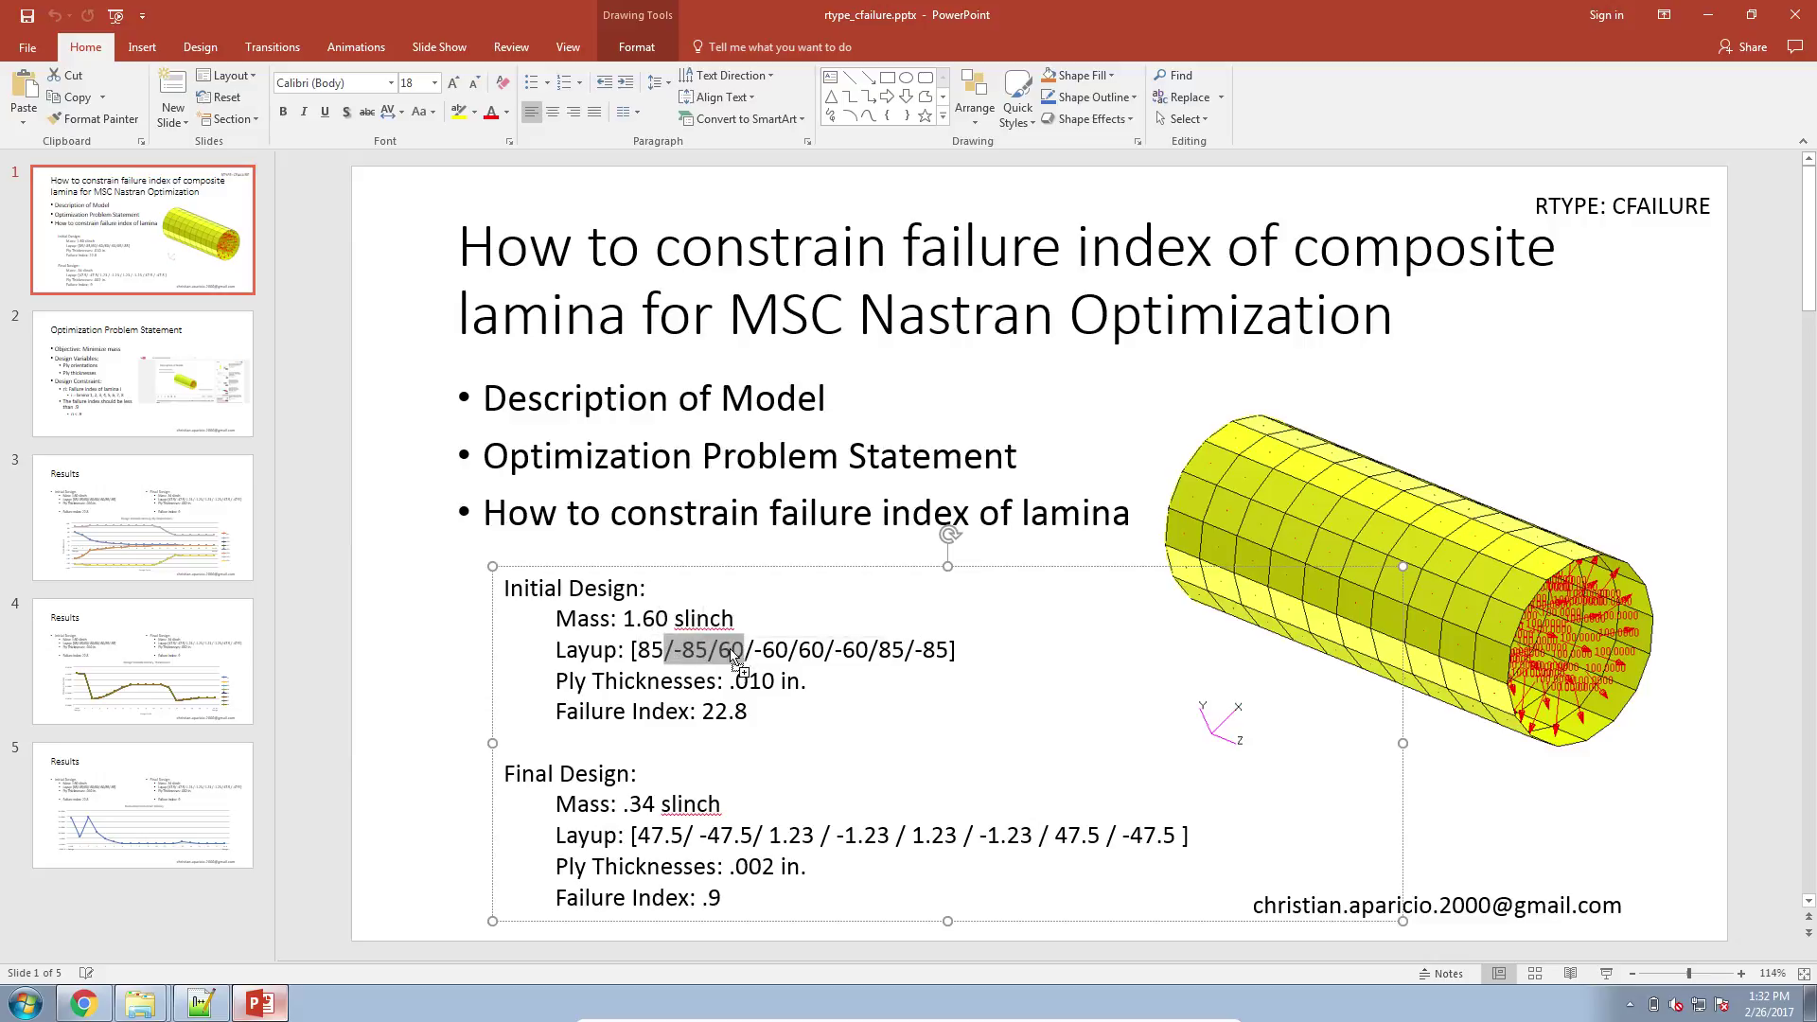
click(746, 651)
key(Left)
key(Left)
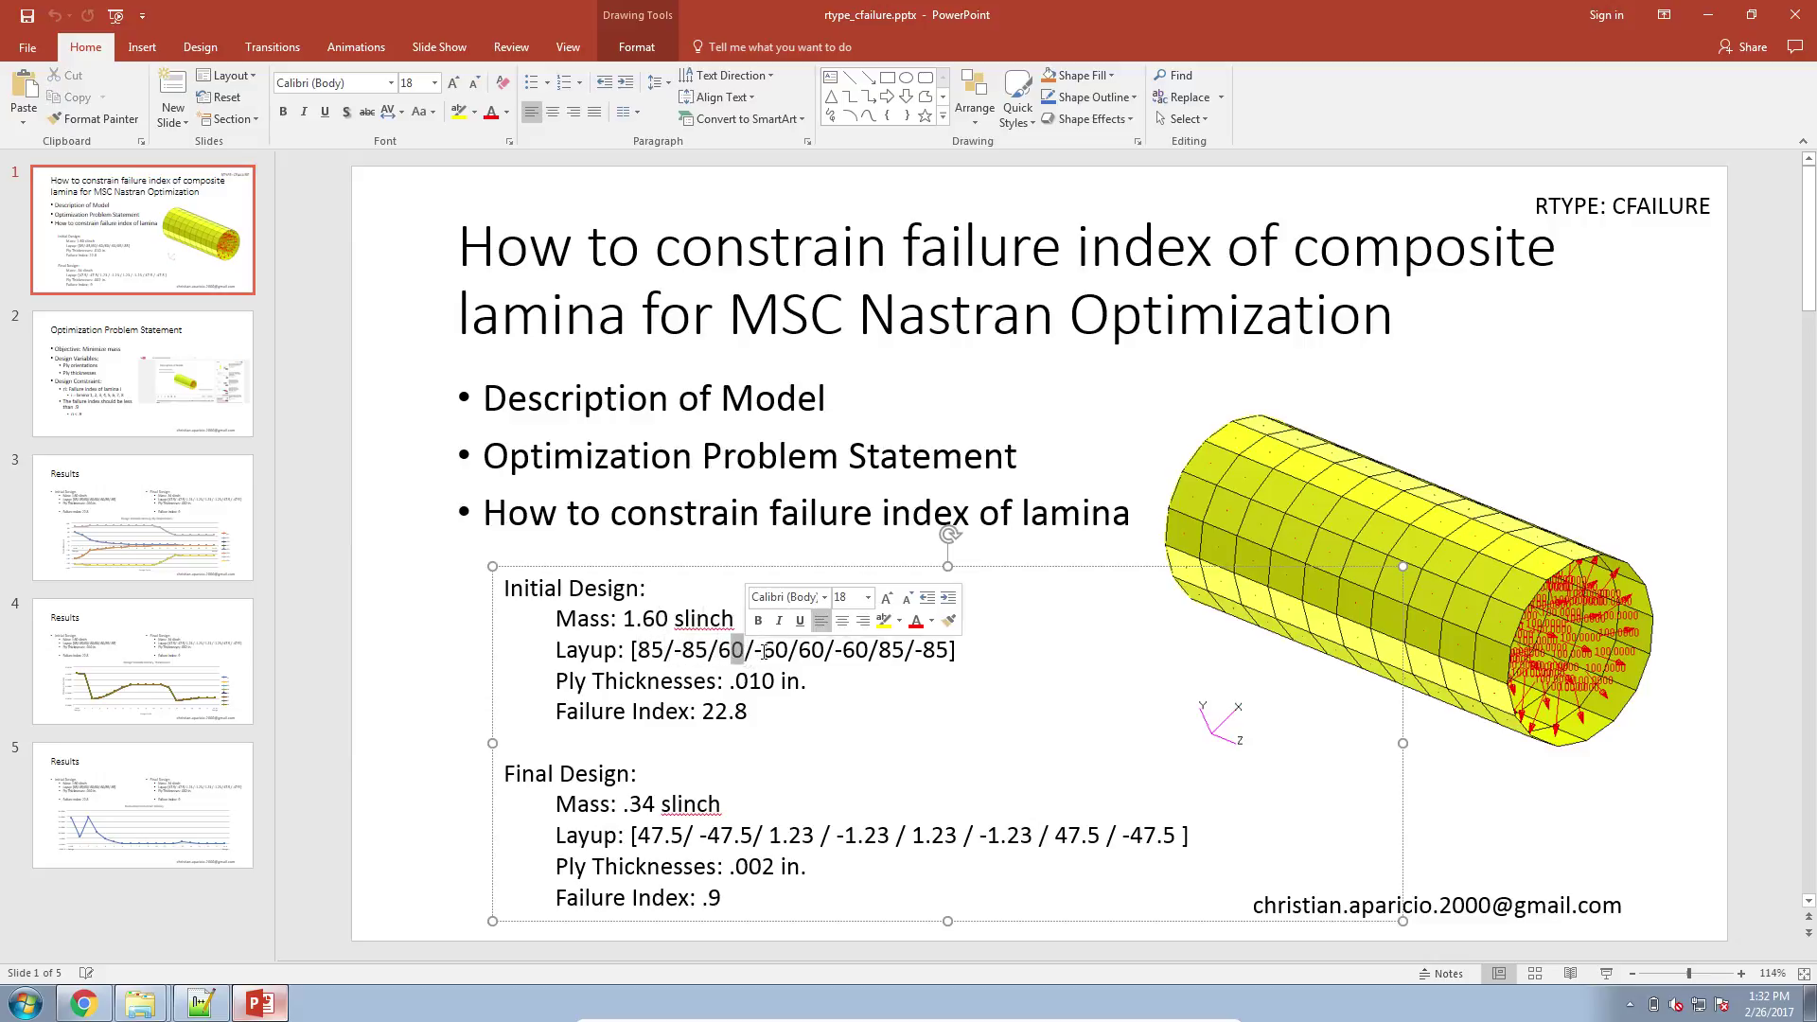
drag(763, 650, 781, 650)
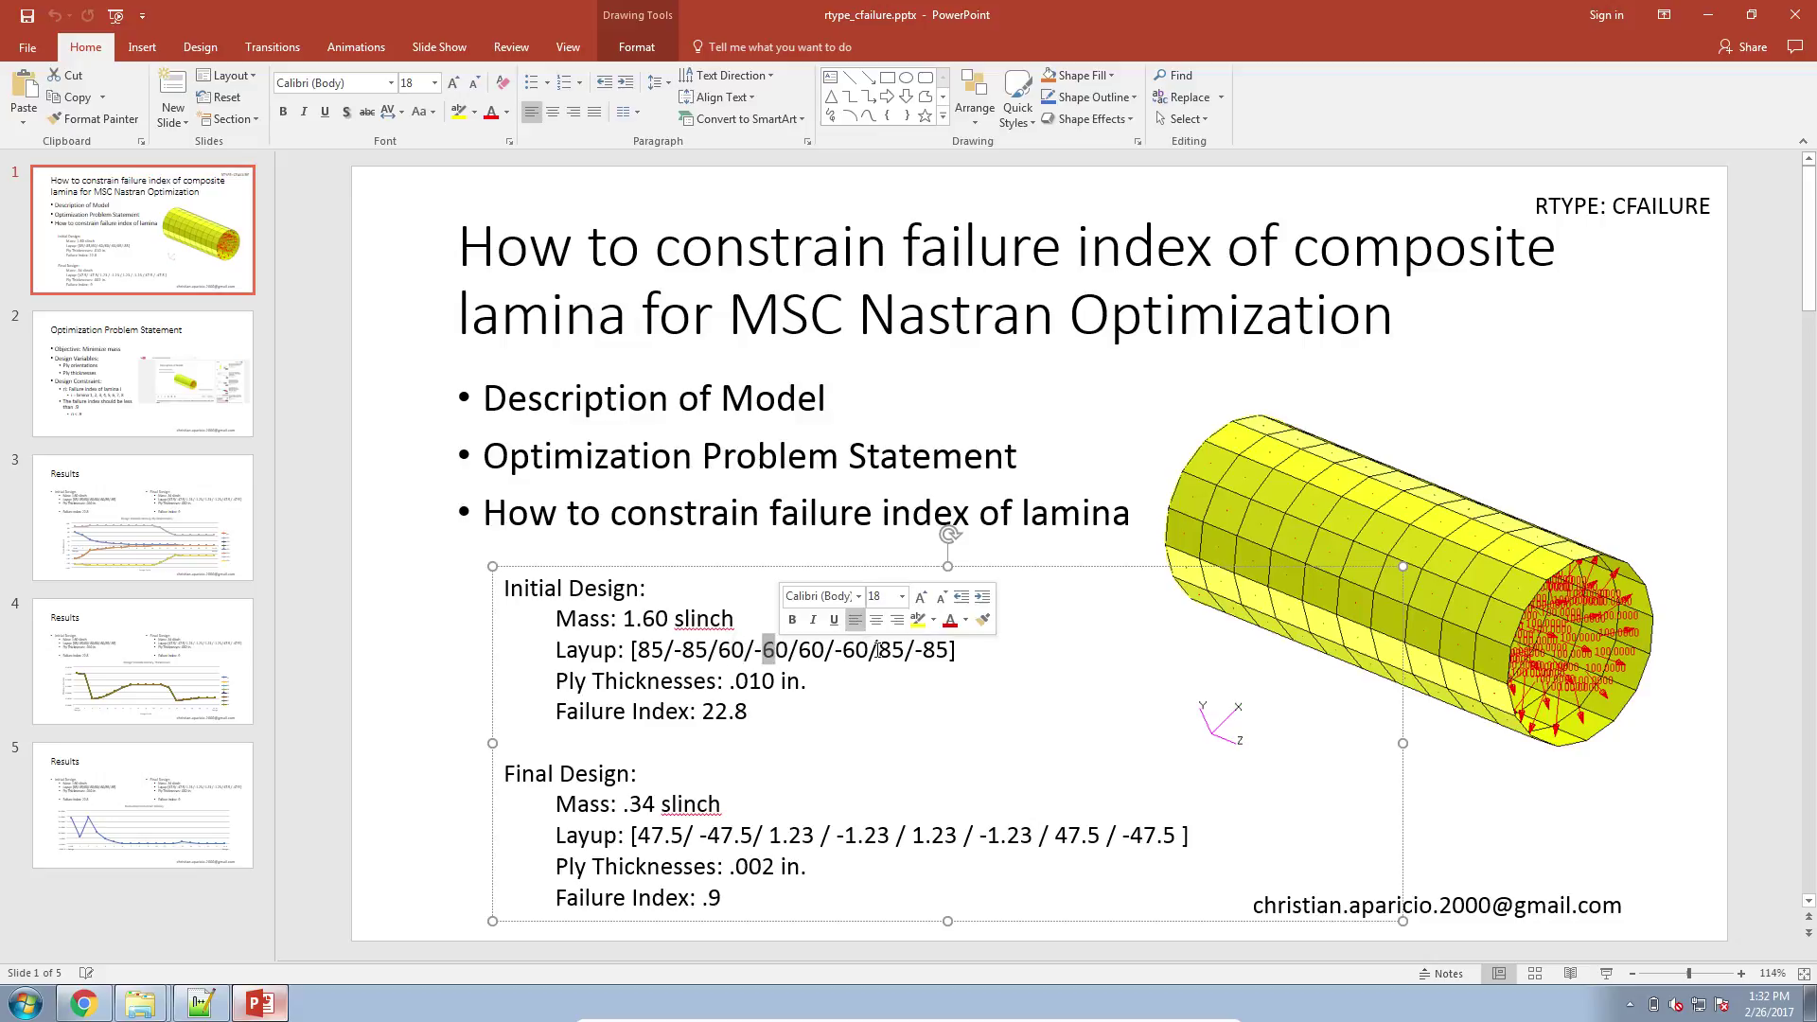
click(1709, 15)
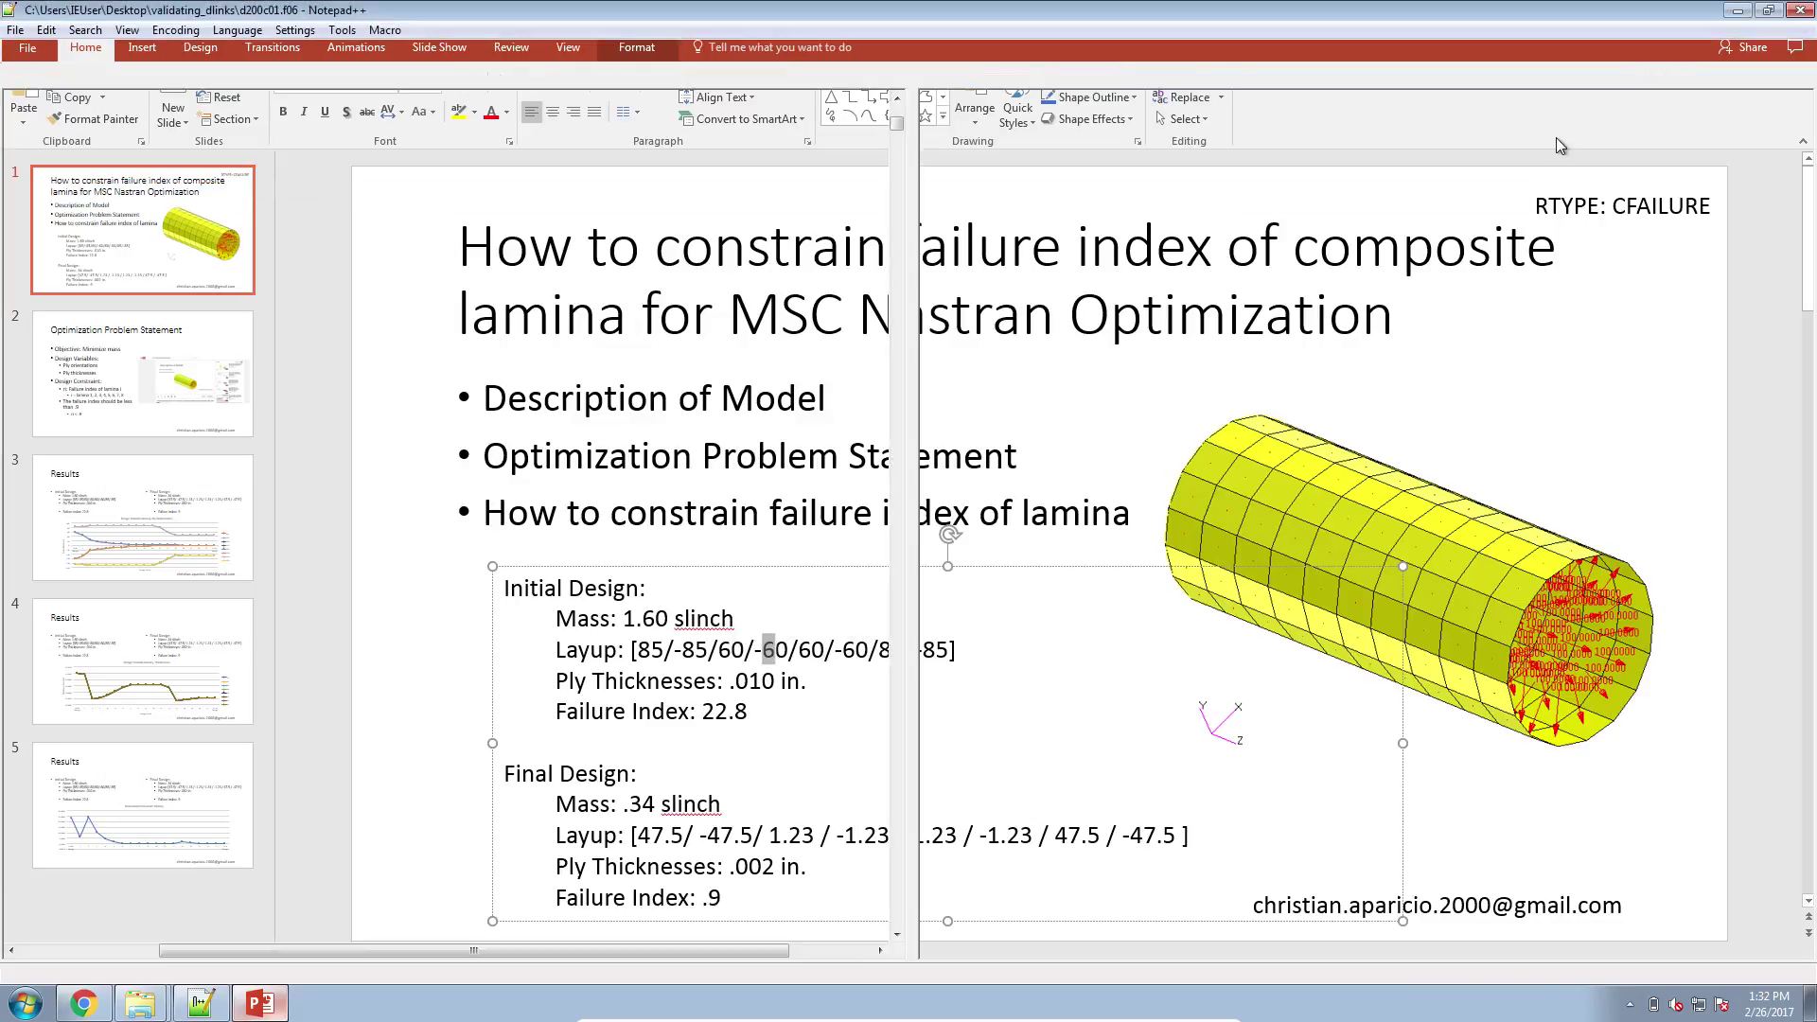
click(84, 1003)
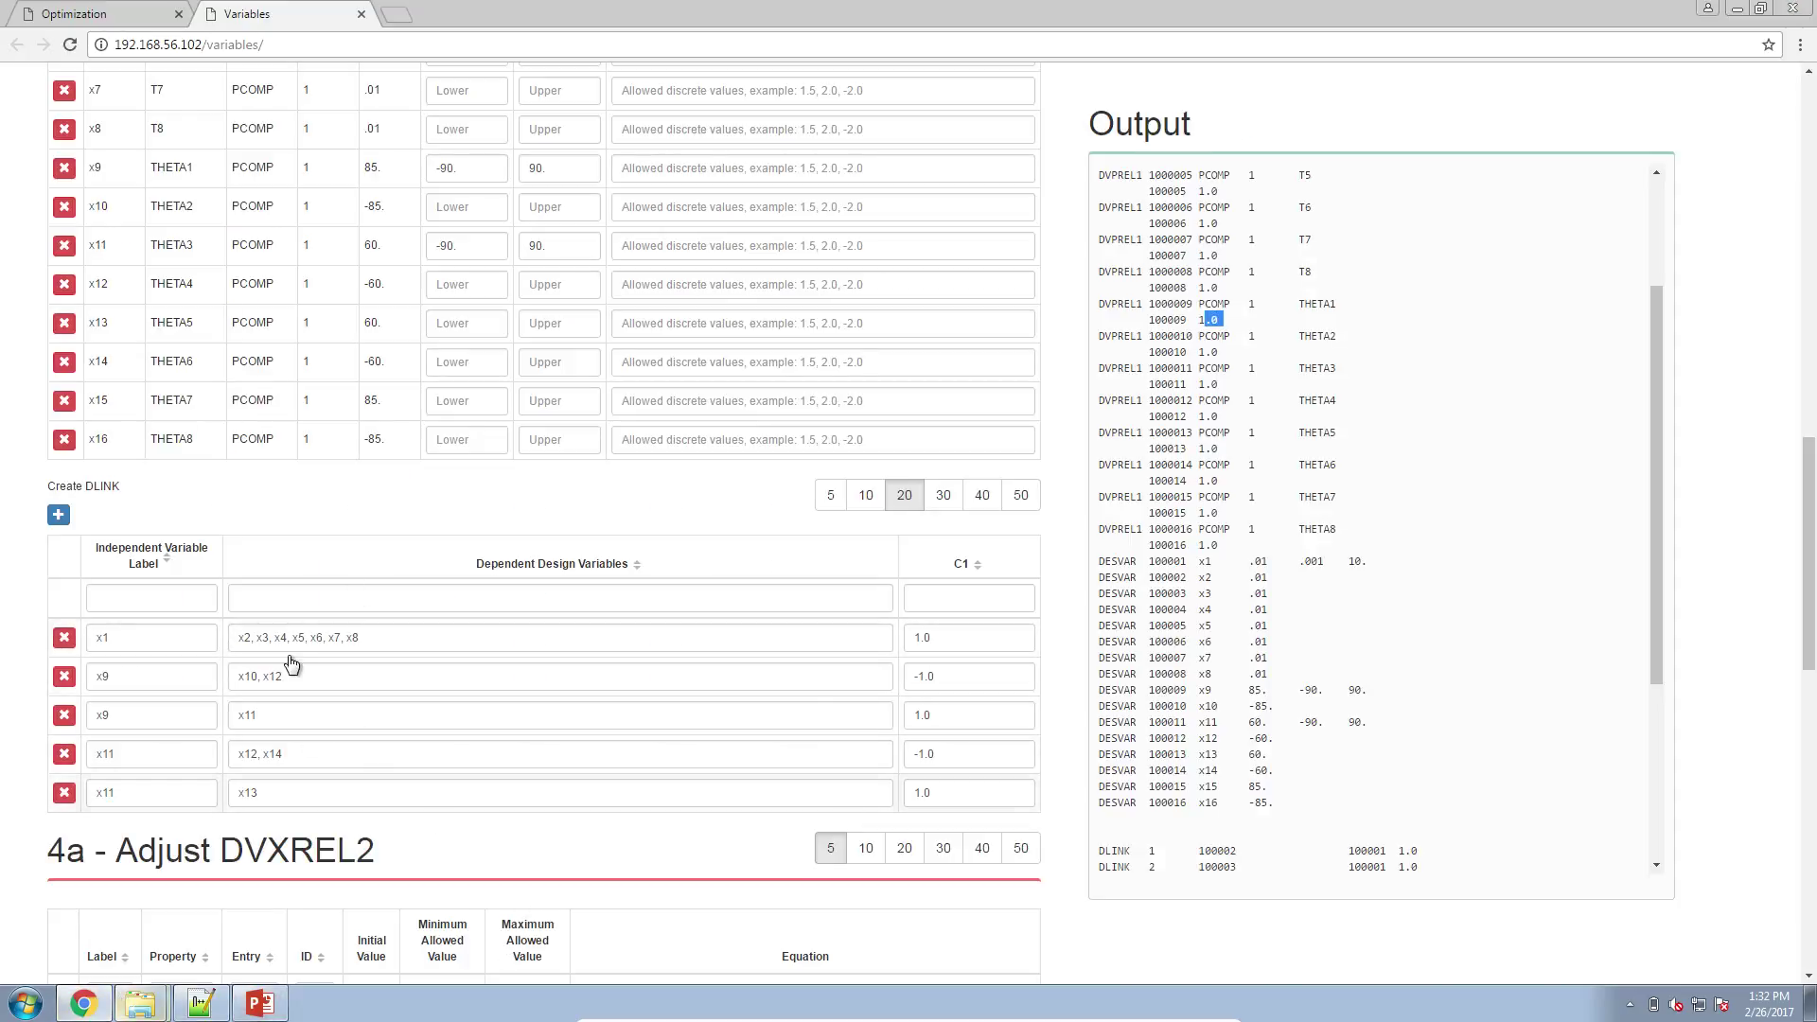
click(1336, 593)
scroll(1337, 593, down, 2)
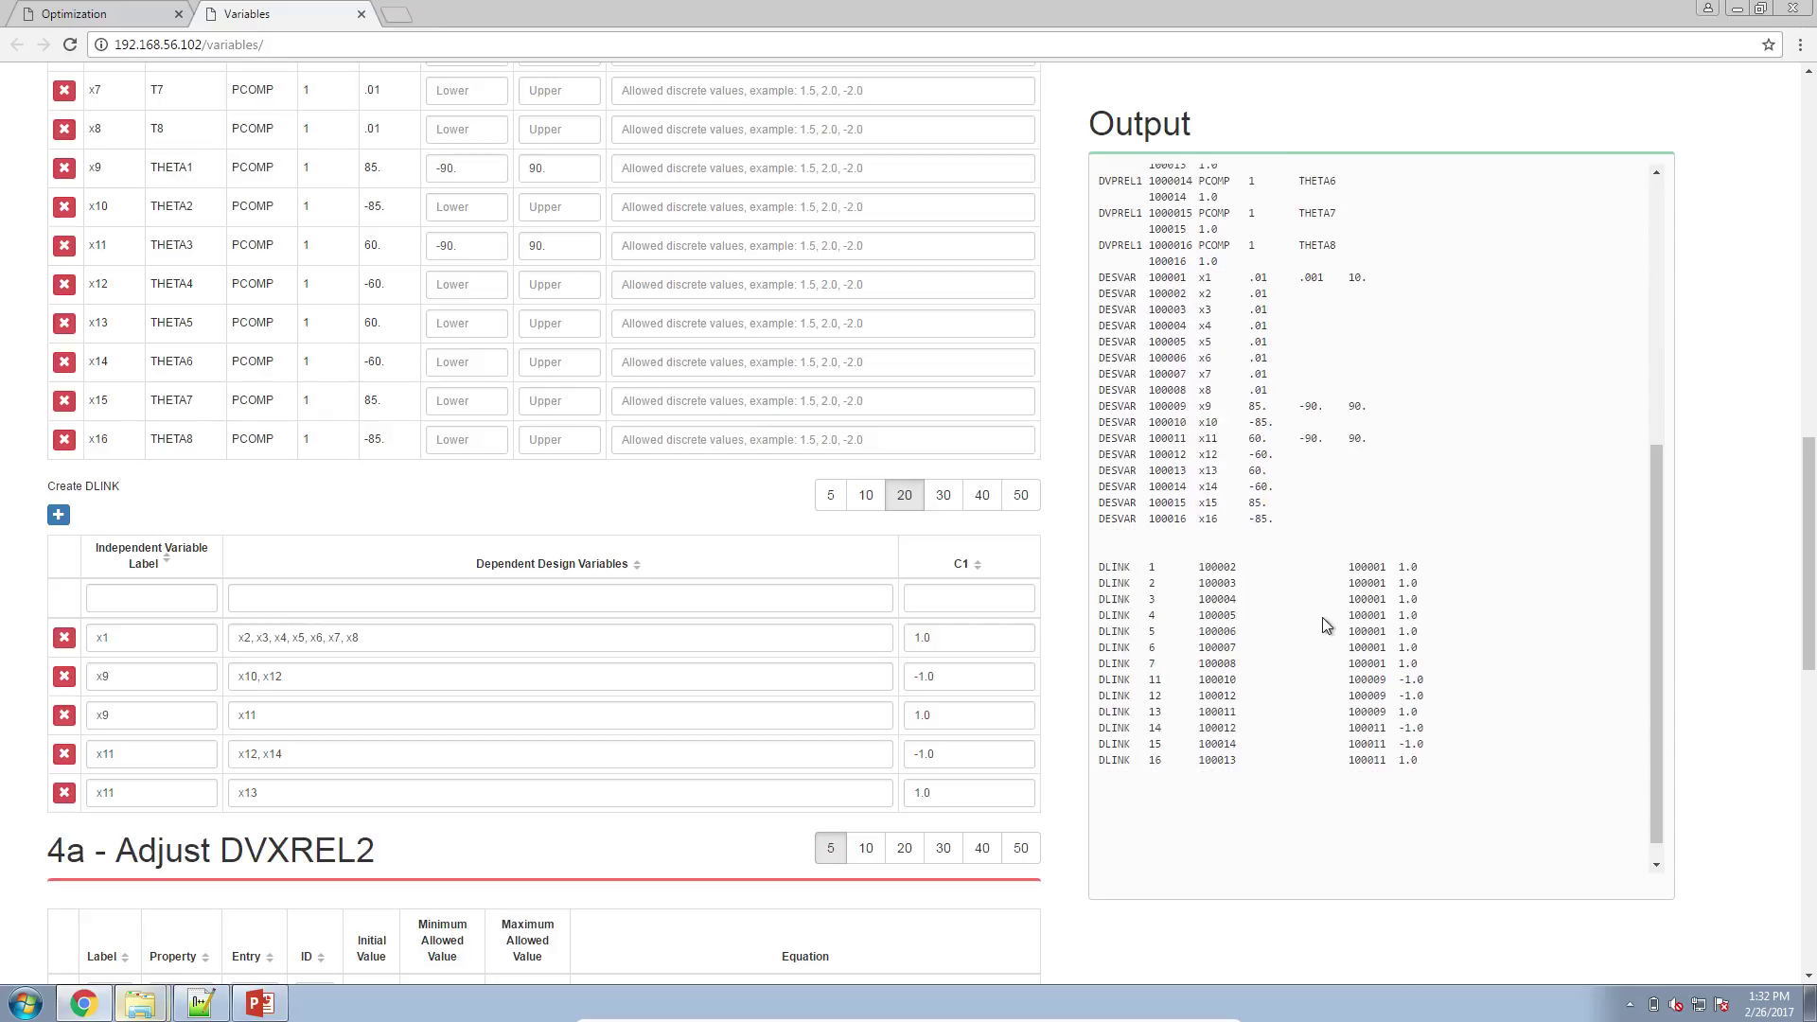
drag(1123, 565, 1509, 774)
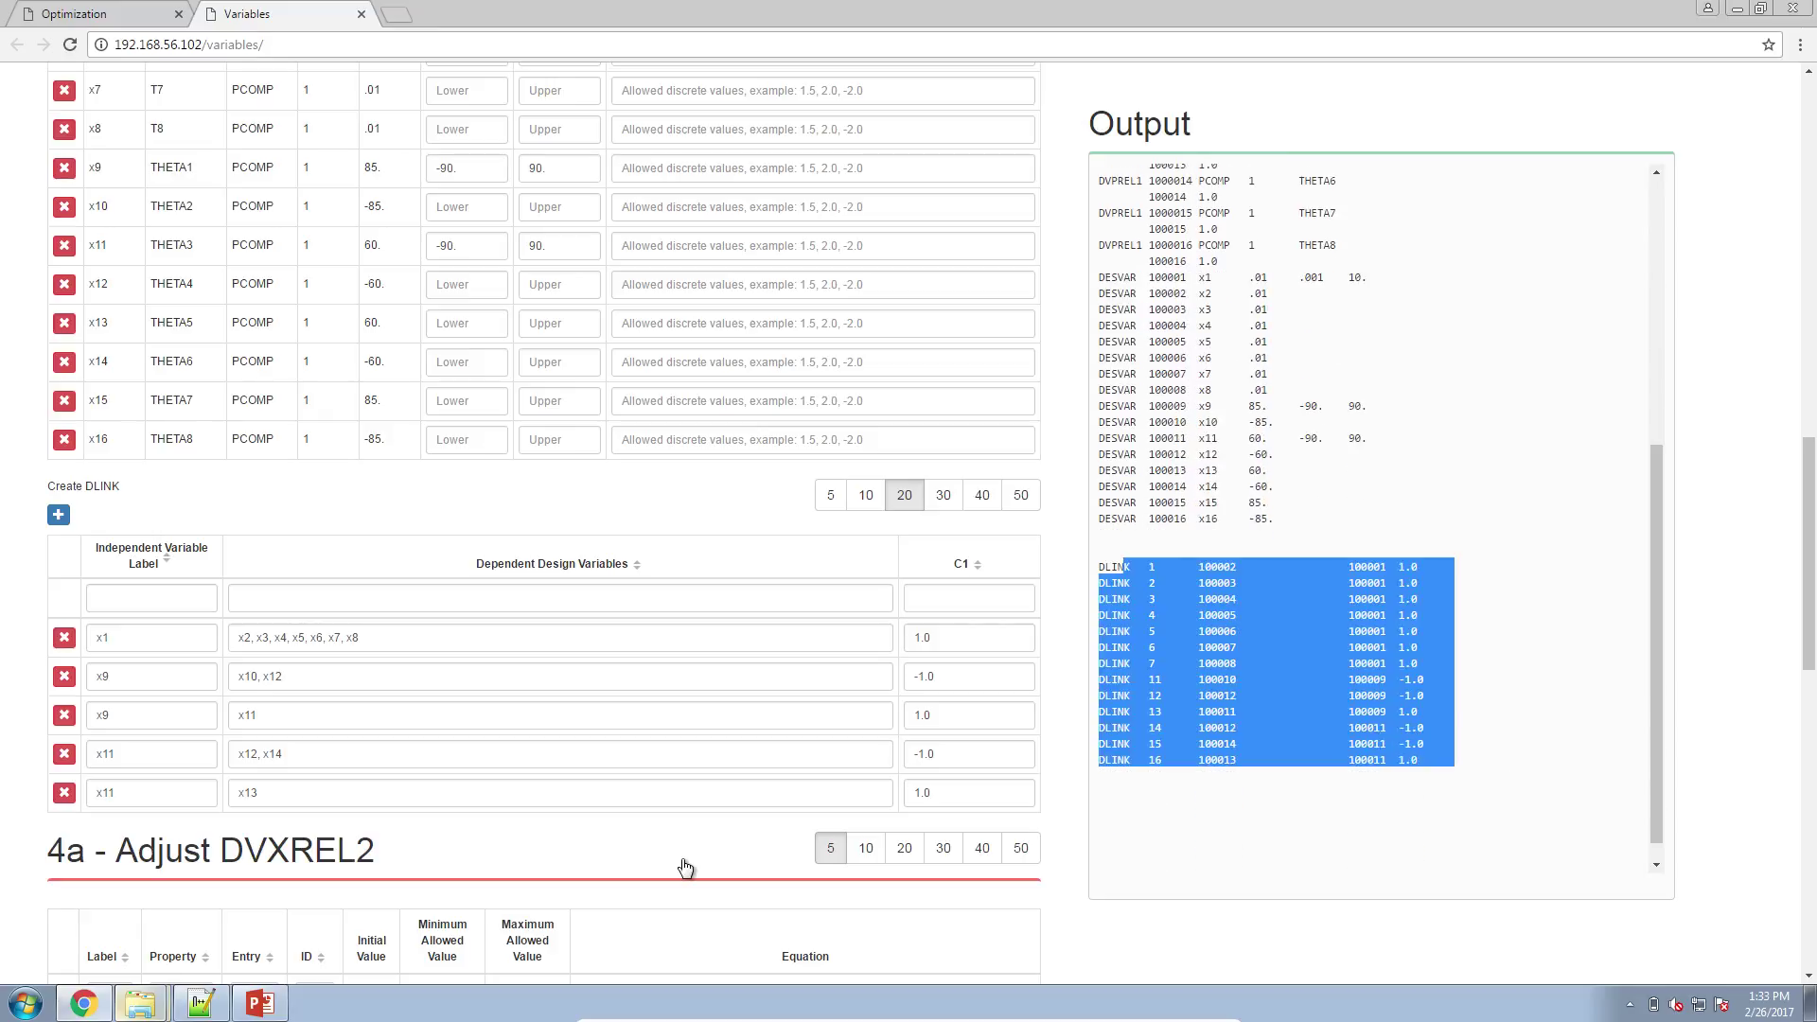
click(200, 1003)
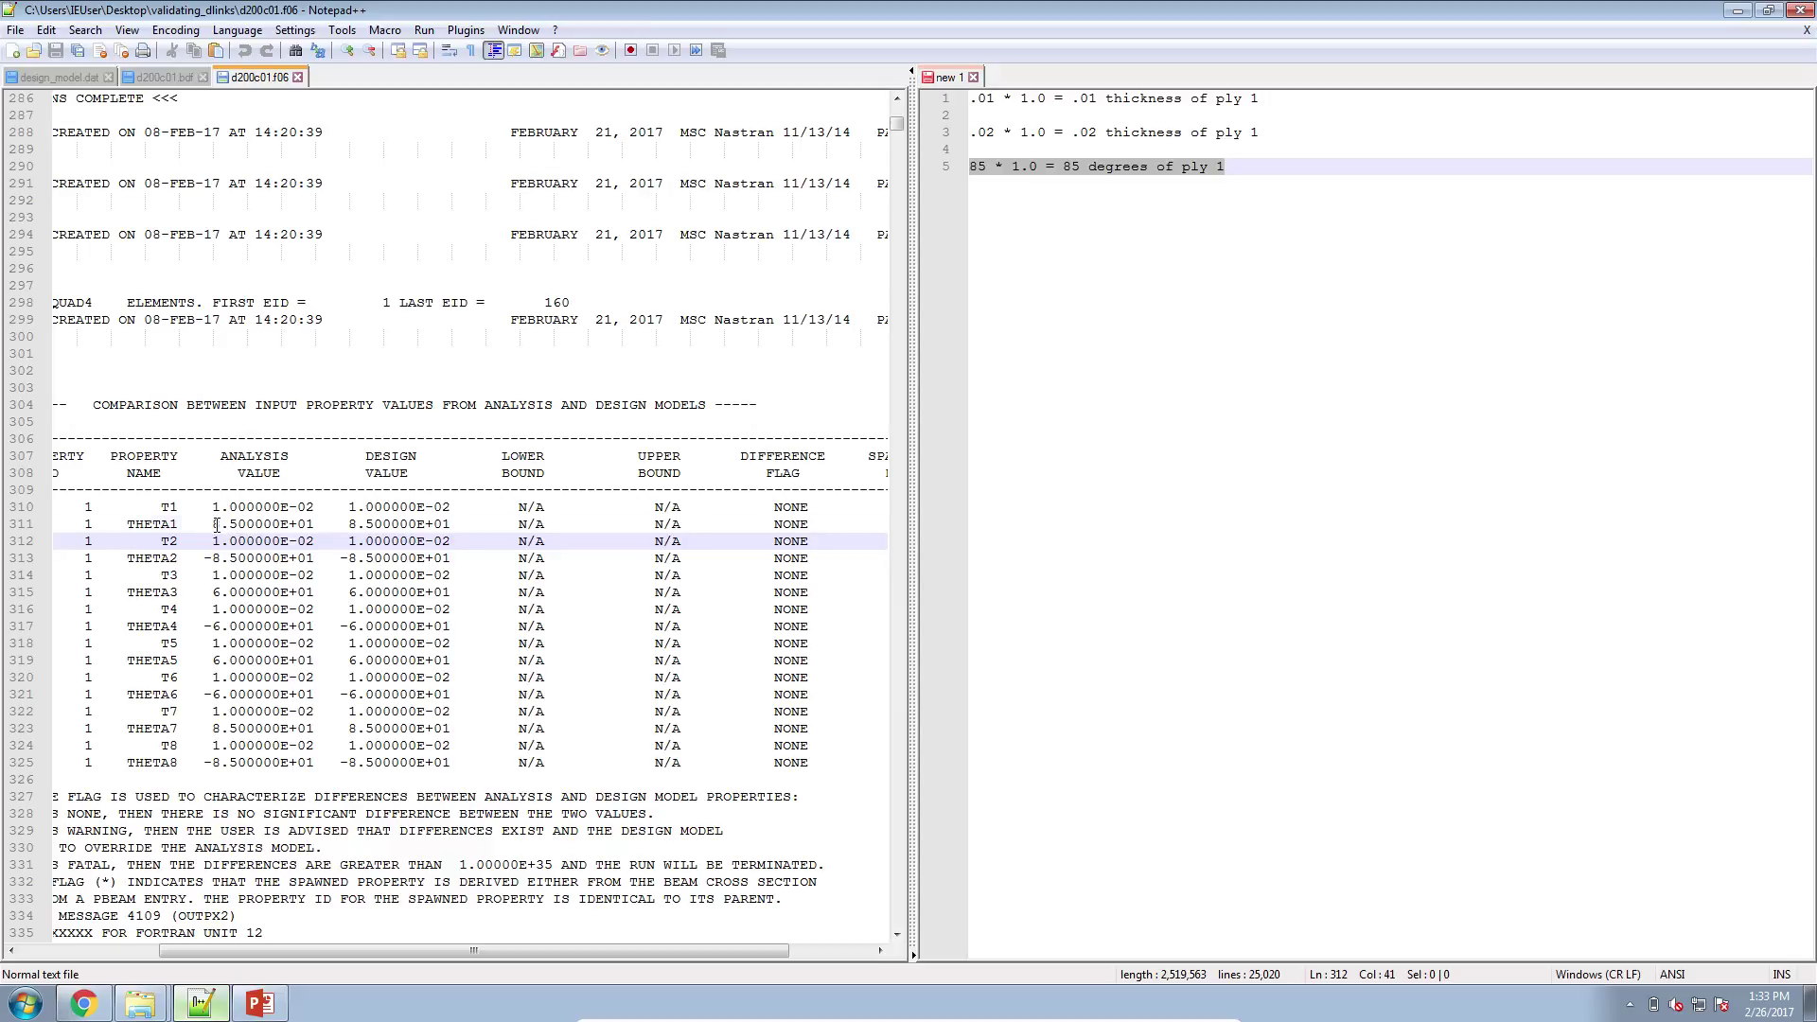
- Inspect the f06 comparison table rows from THETA1 down to THETA8
key(Up)
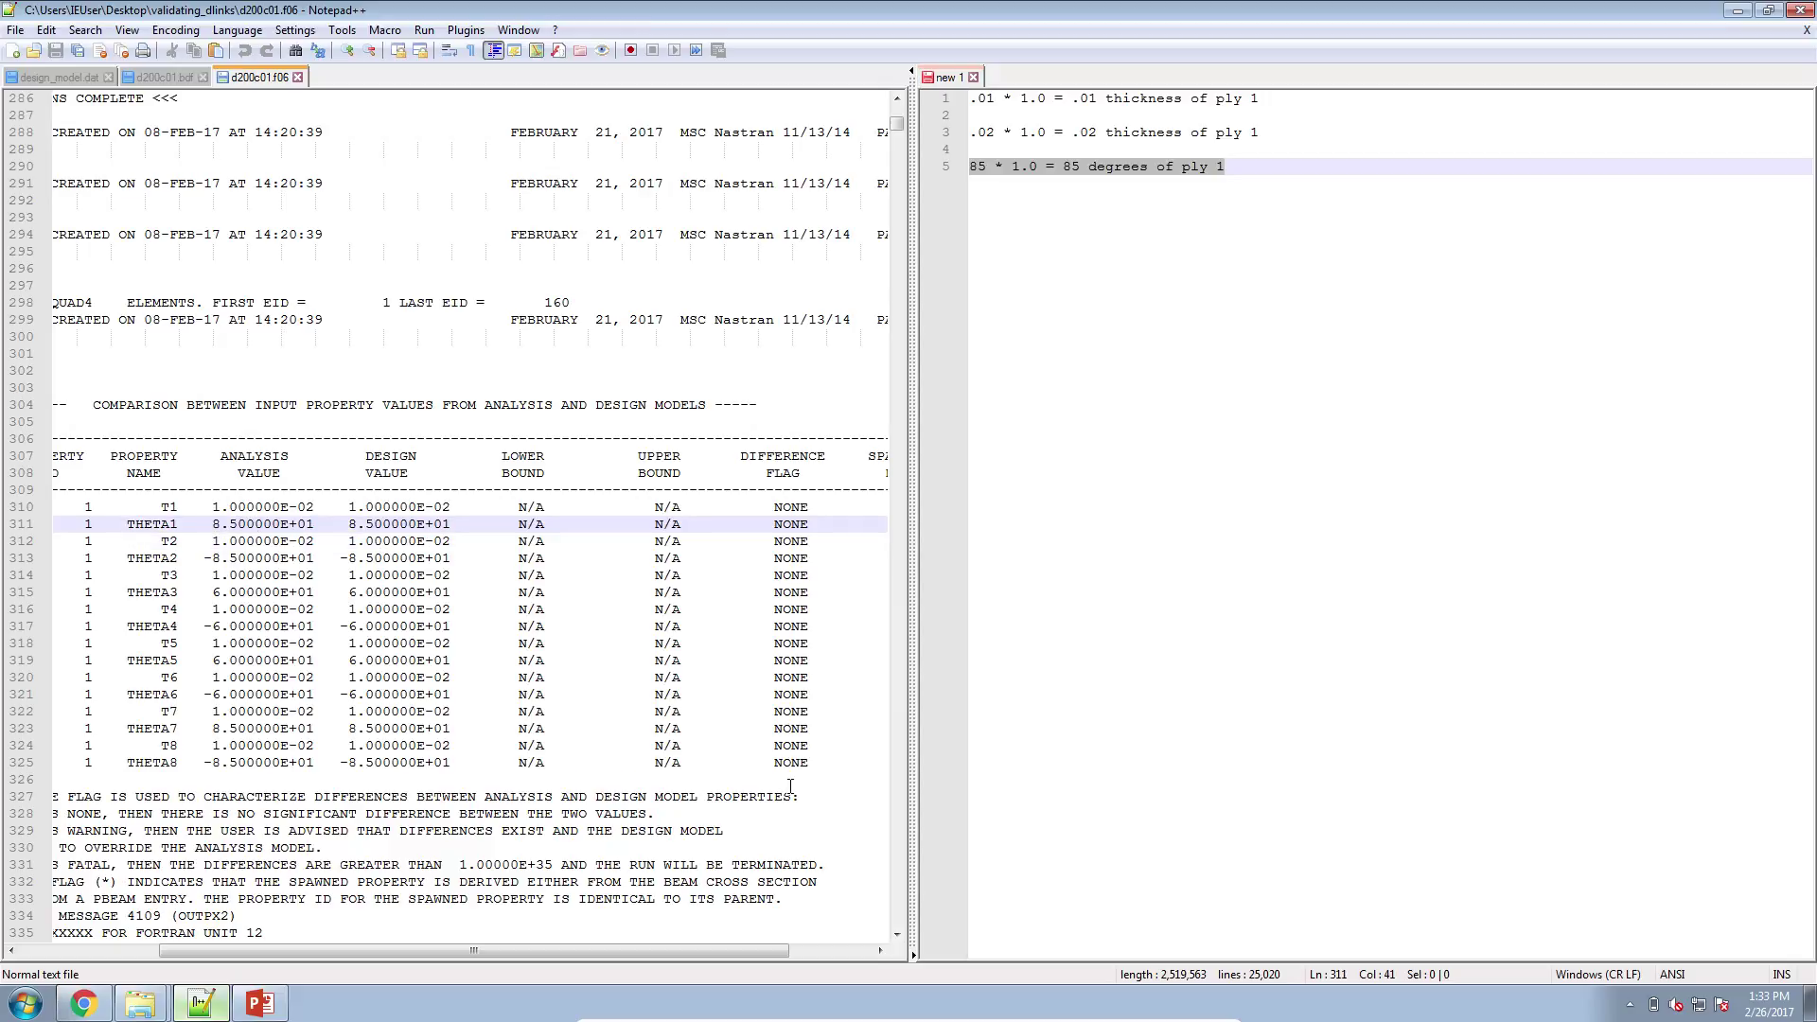
click(809, 763)
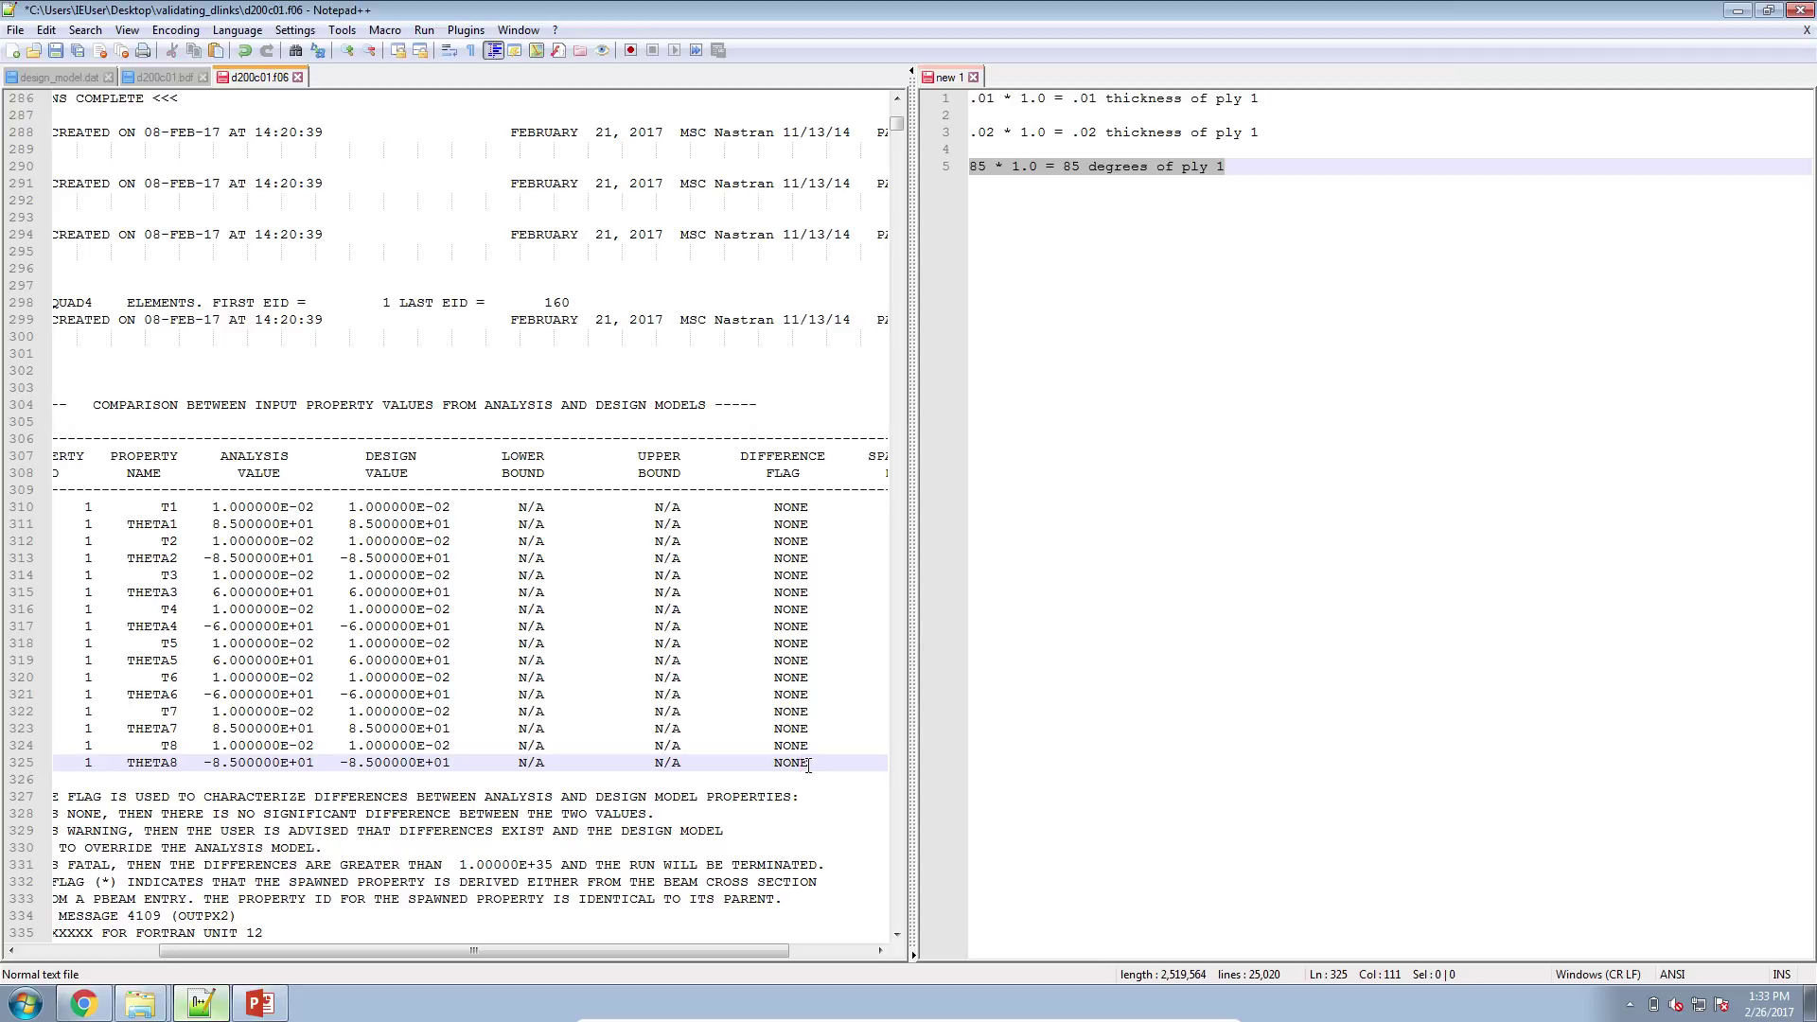
key(shift+Up)
key(shift+Up)
key(shift+Up)
key(shift+Up)
key(shift+Up)
key(shift+Up)
key(shift+Up)
key(shift+Up)
key(shift+Up)
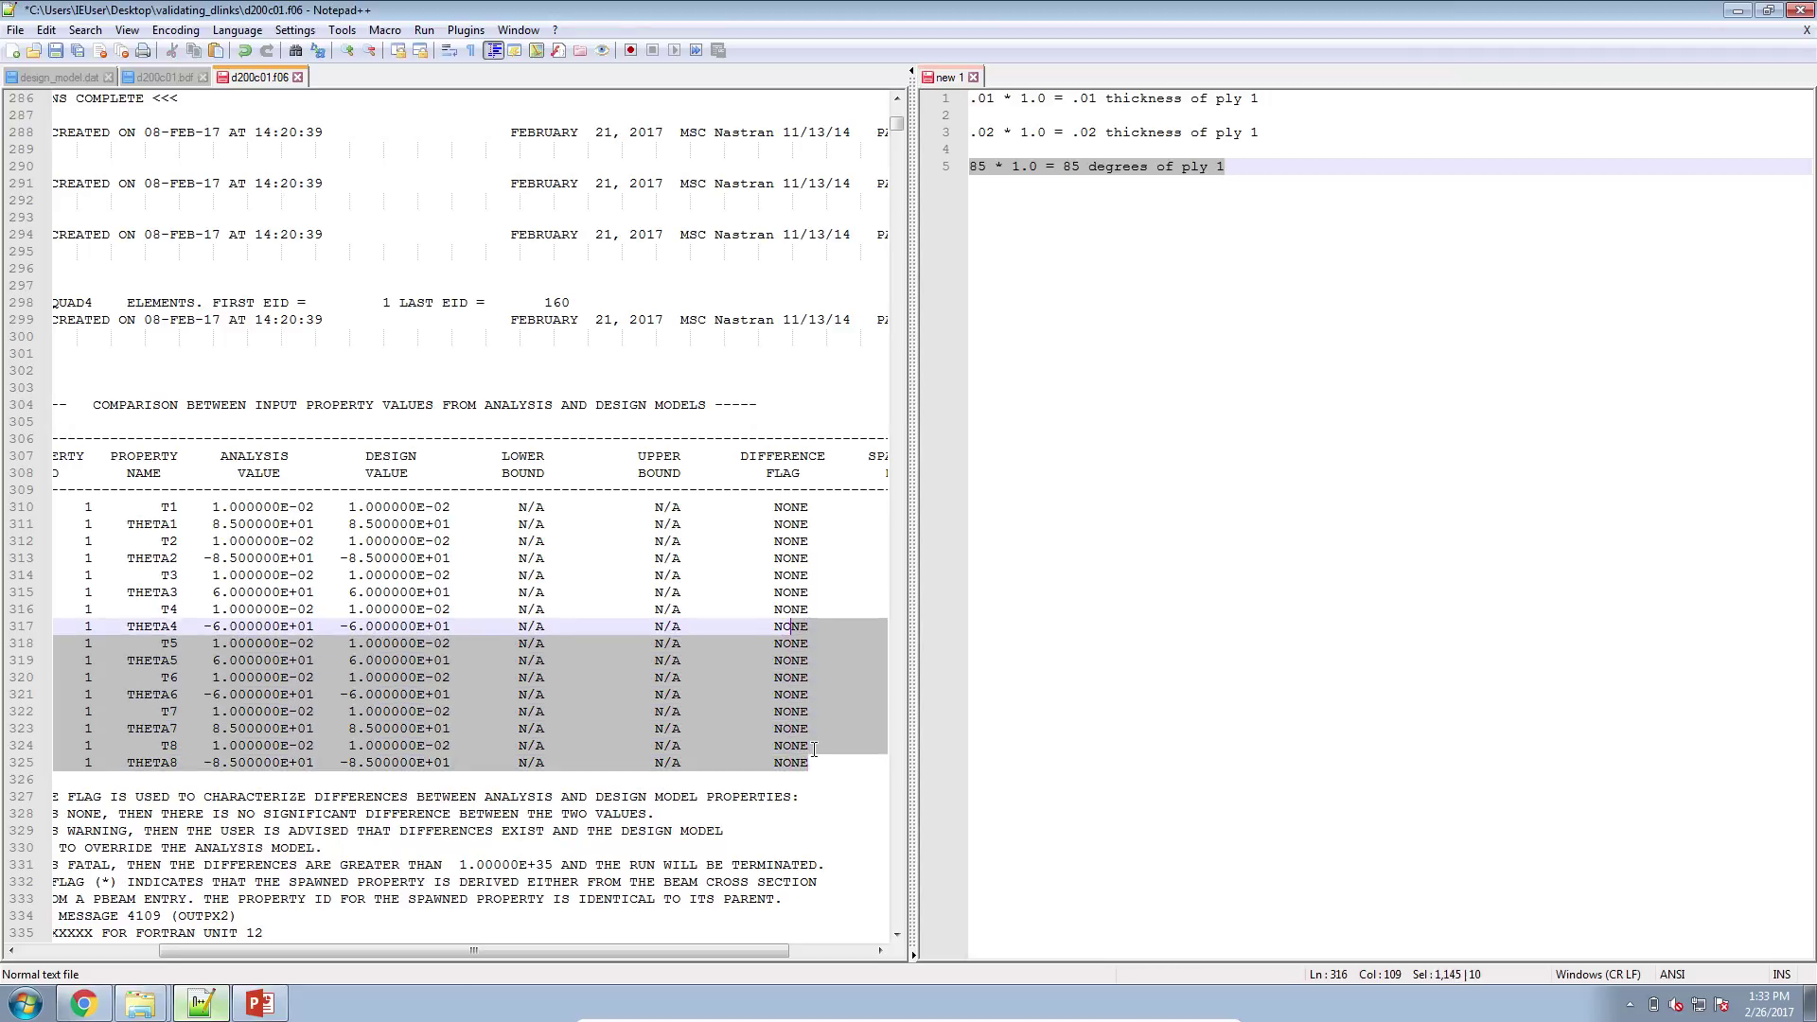
click(812, 767)
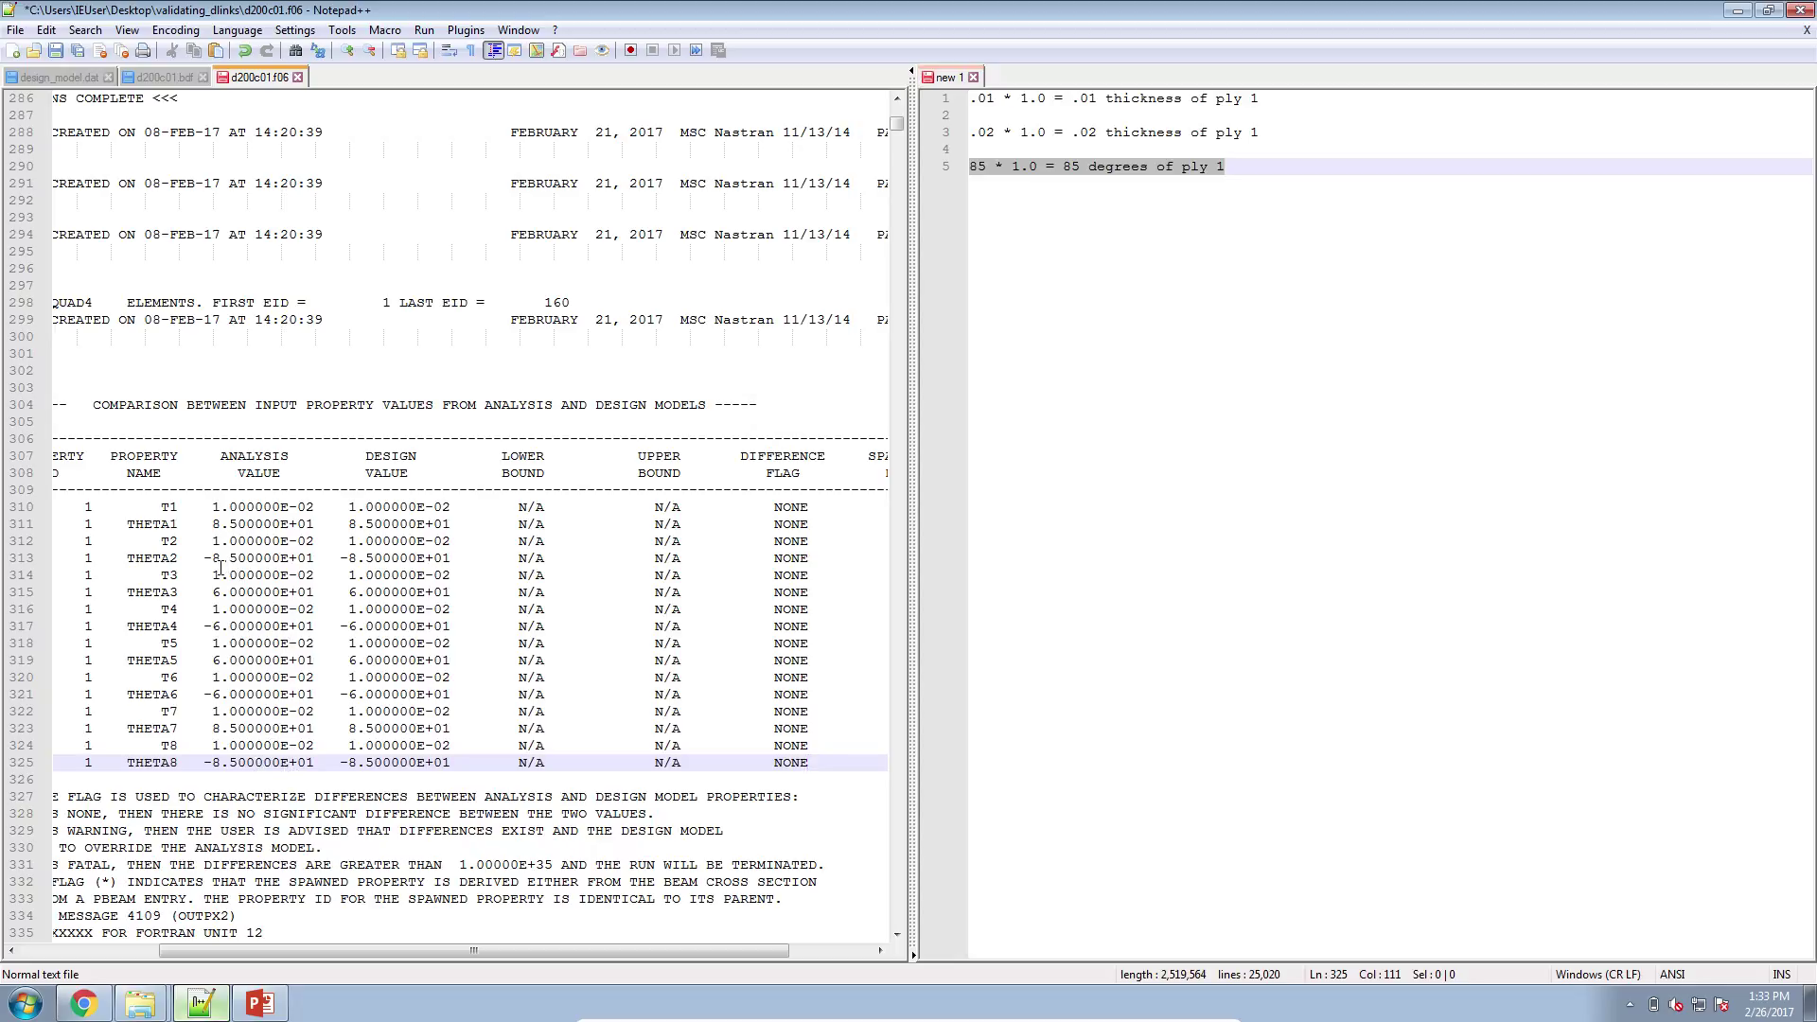
- Delete the minus signs from THETA2's and THETA8's 8.500000E+01 design values
click(347, 558)
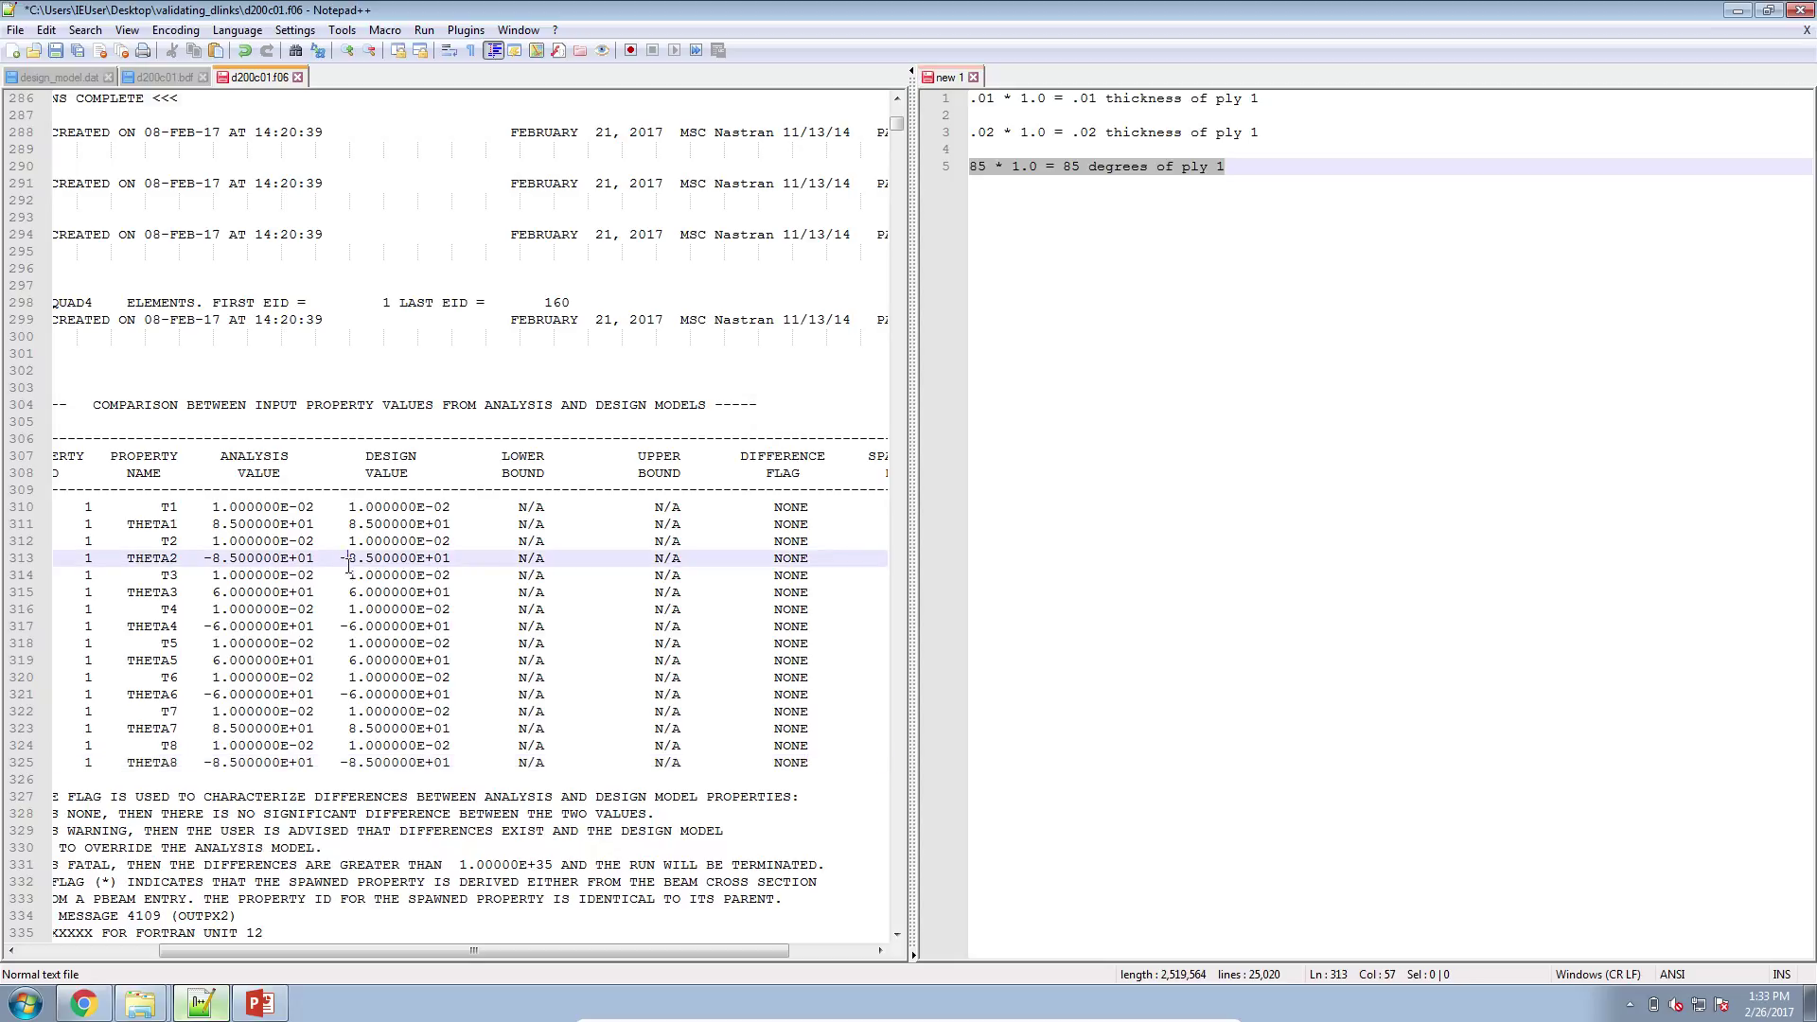
drag(341, 559, 348, 559)
drag(349, 762, 340, 762)
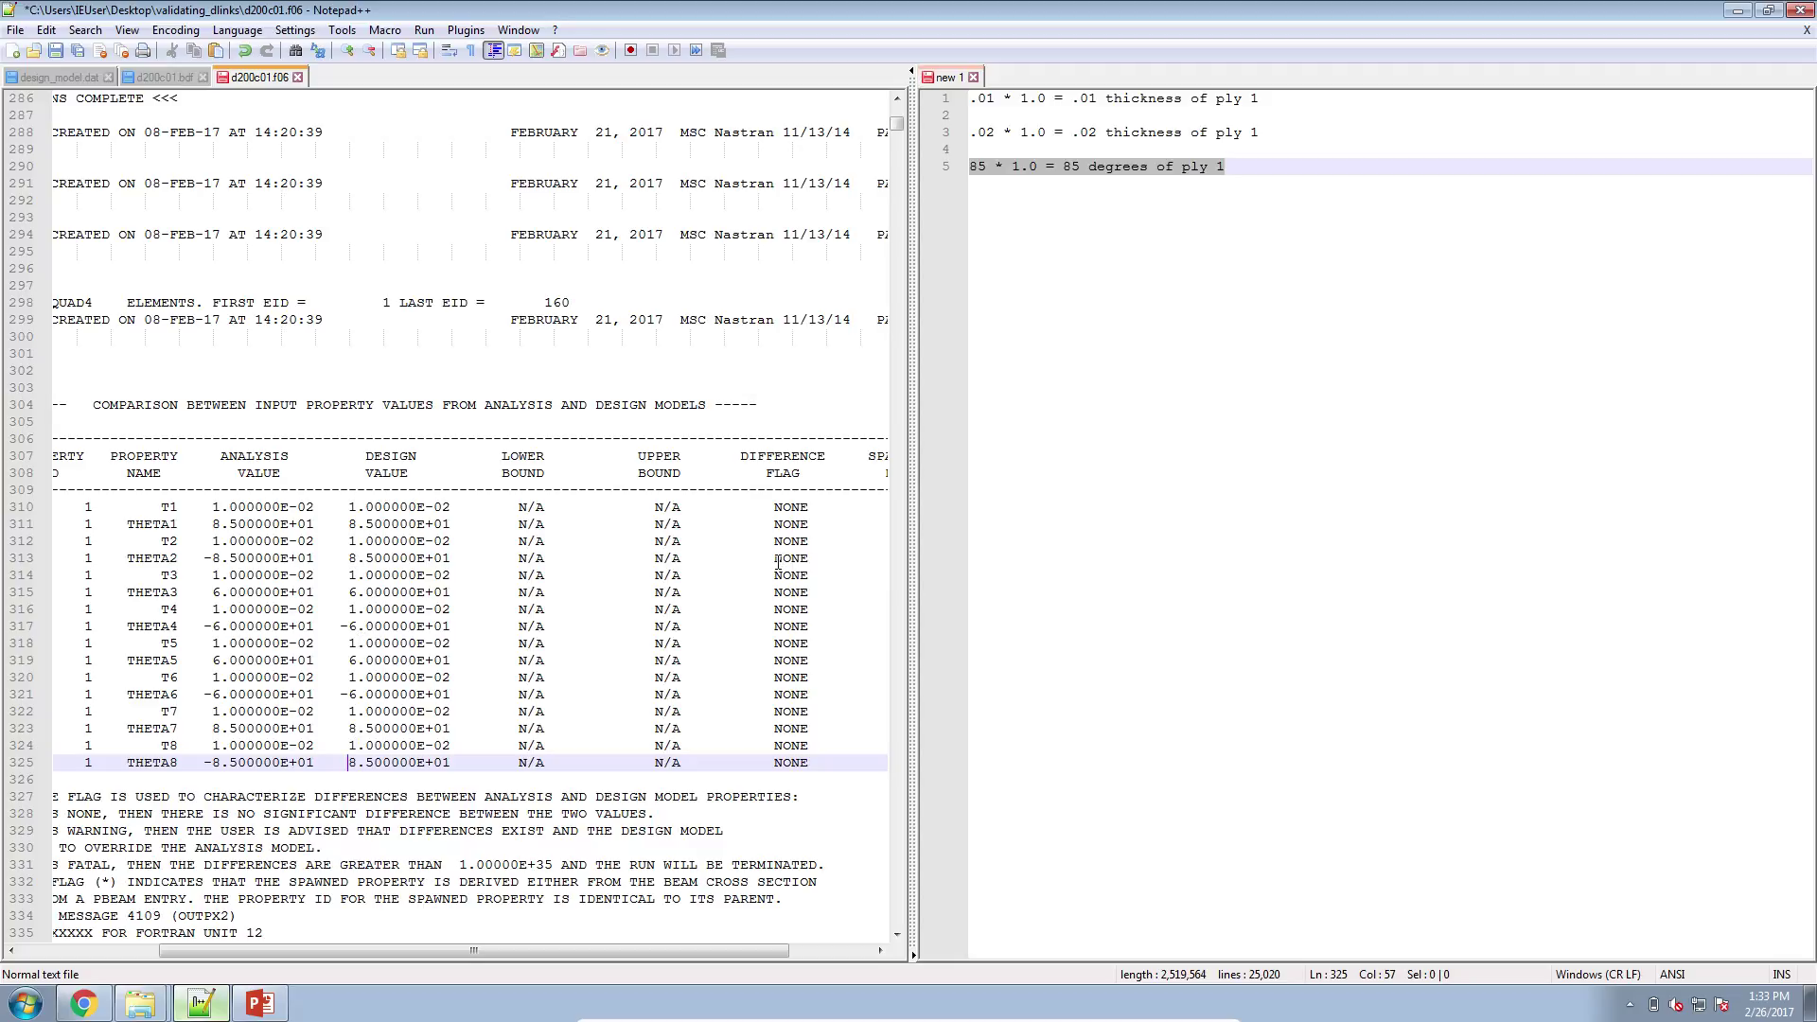
drag(773, 558, 815, 566)
- Change the THETA2 and THETA8 difference flags from NONE to WARNING, then return to the web app
text(WARNING)
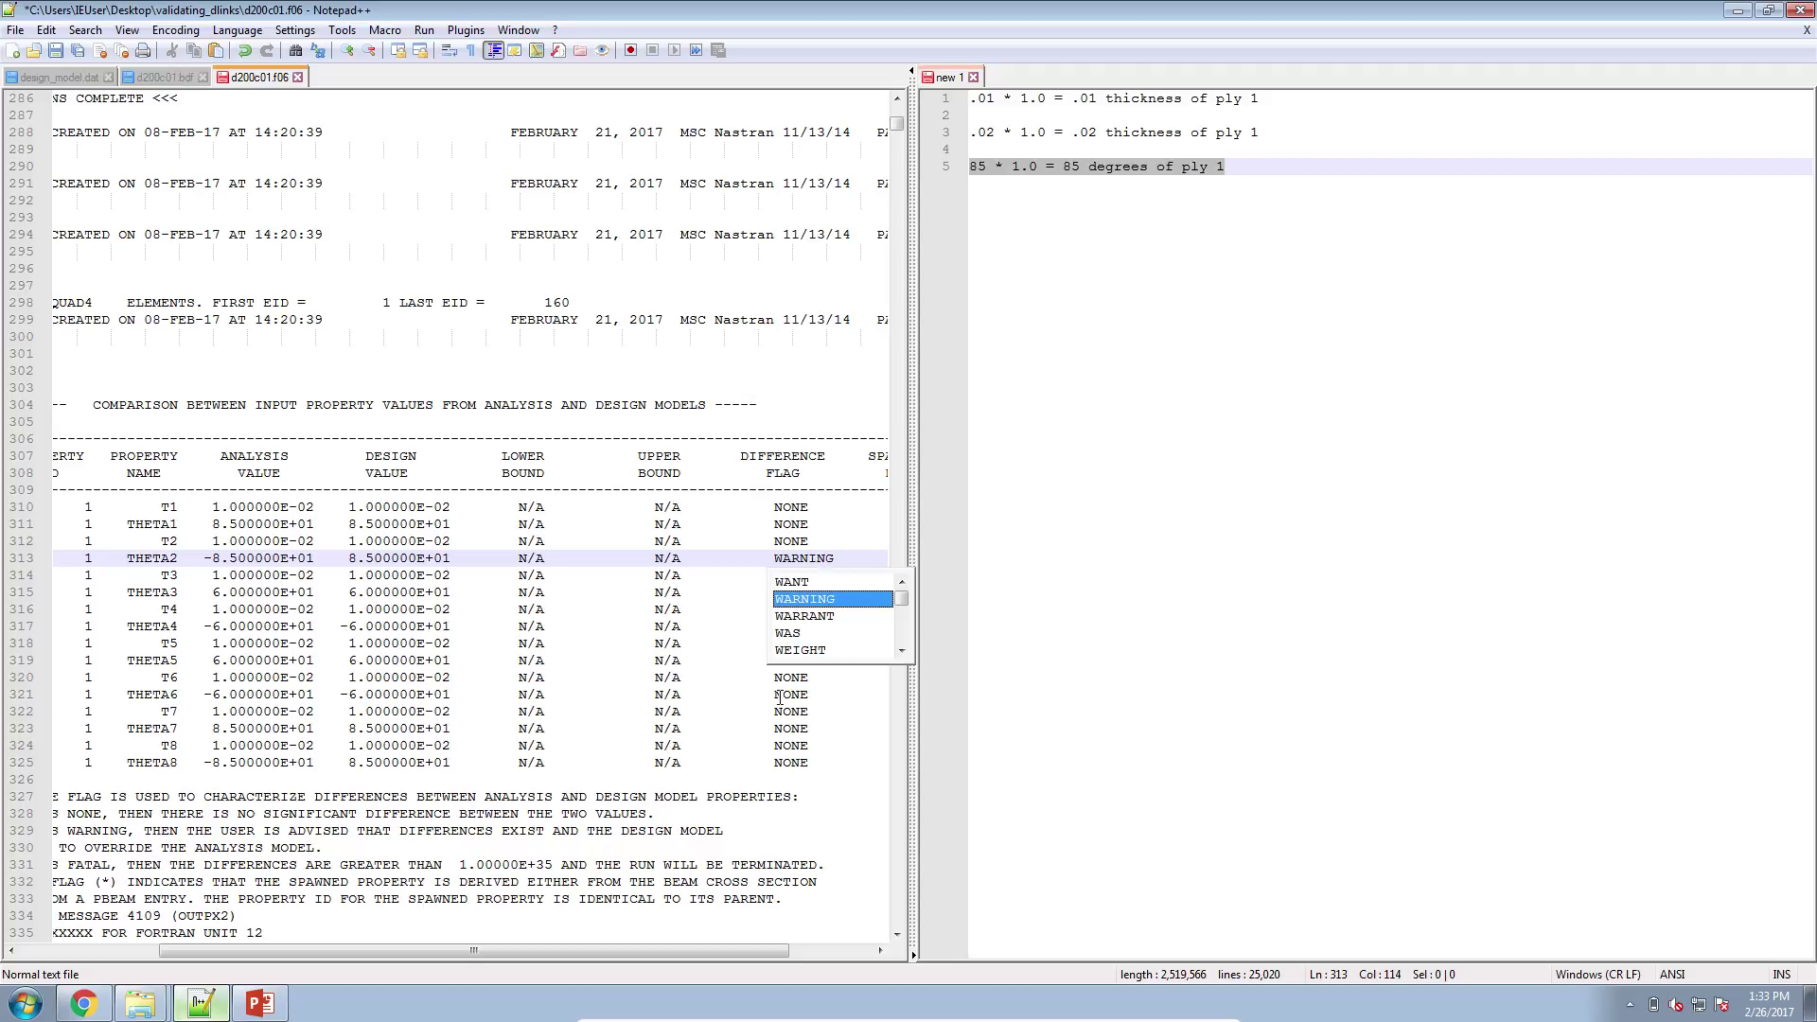
double_click(777, 765)
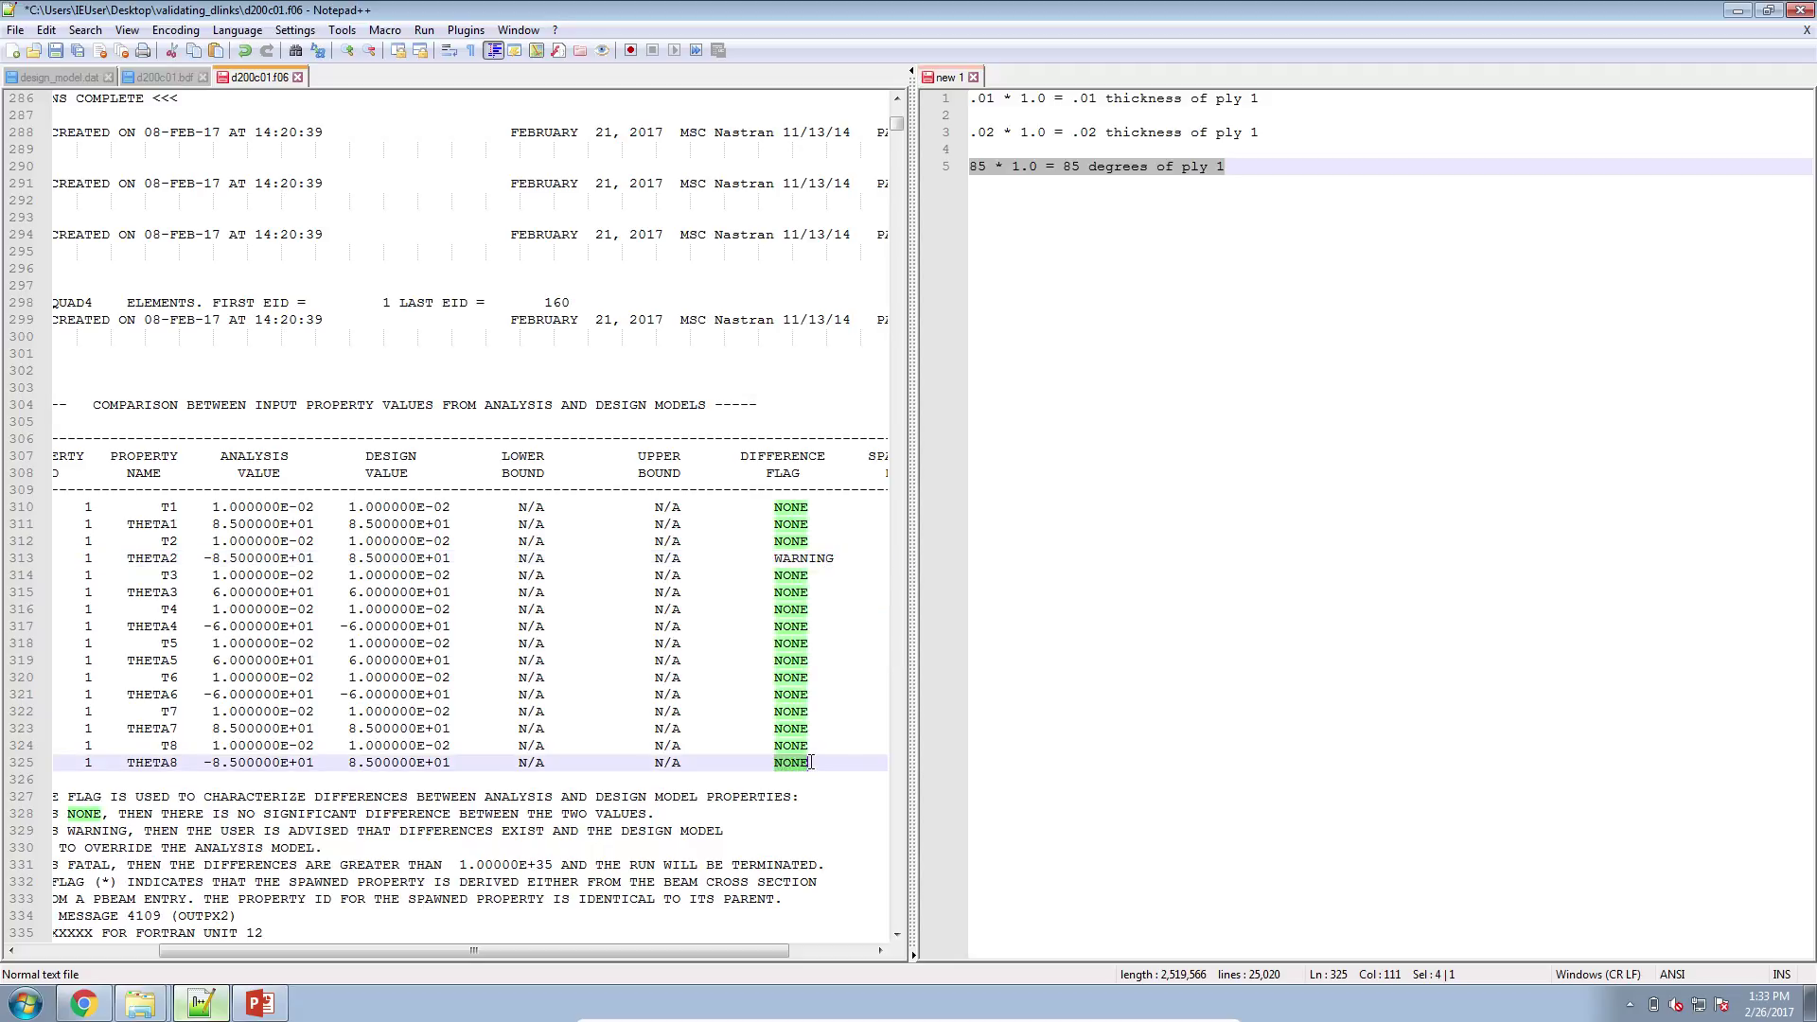
text(WARNING)
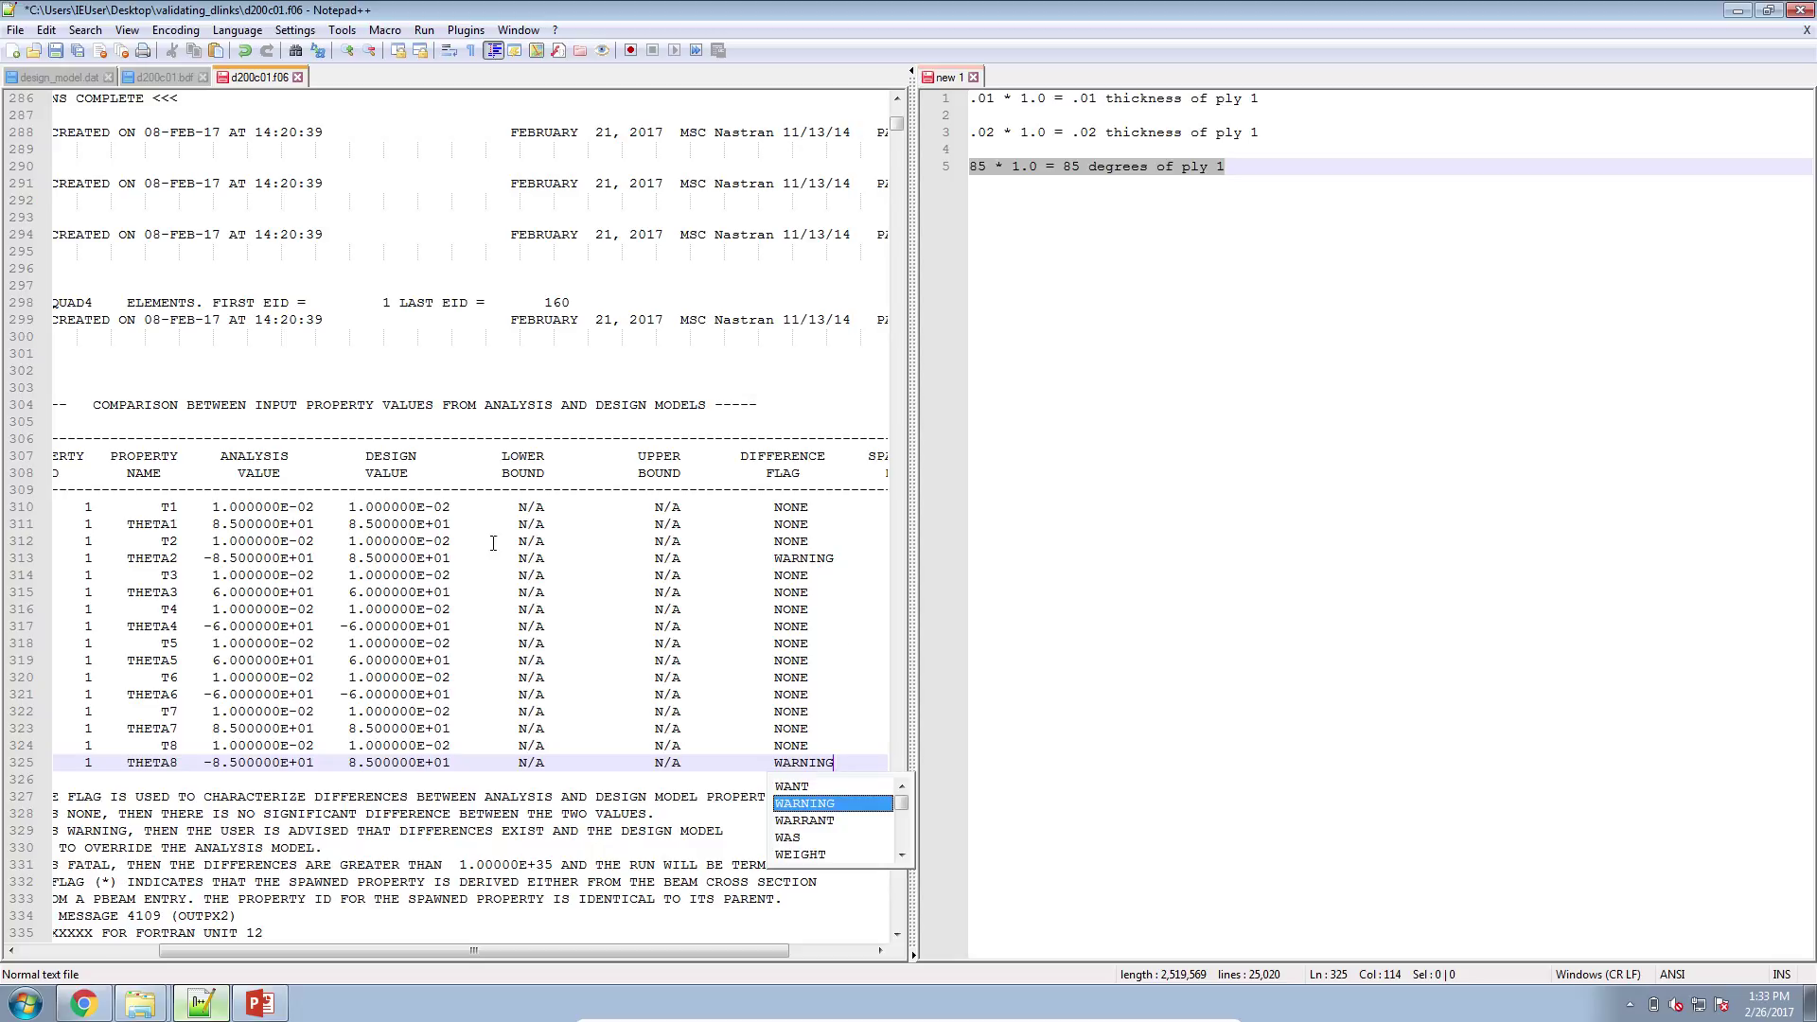
drag(231, 559, 375, 558)
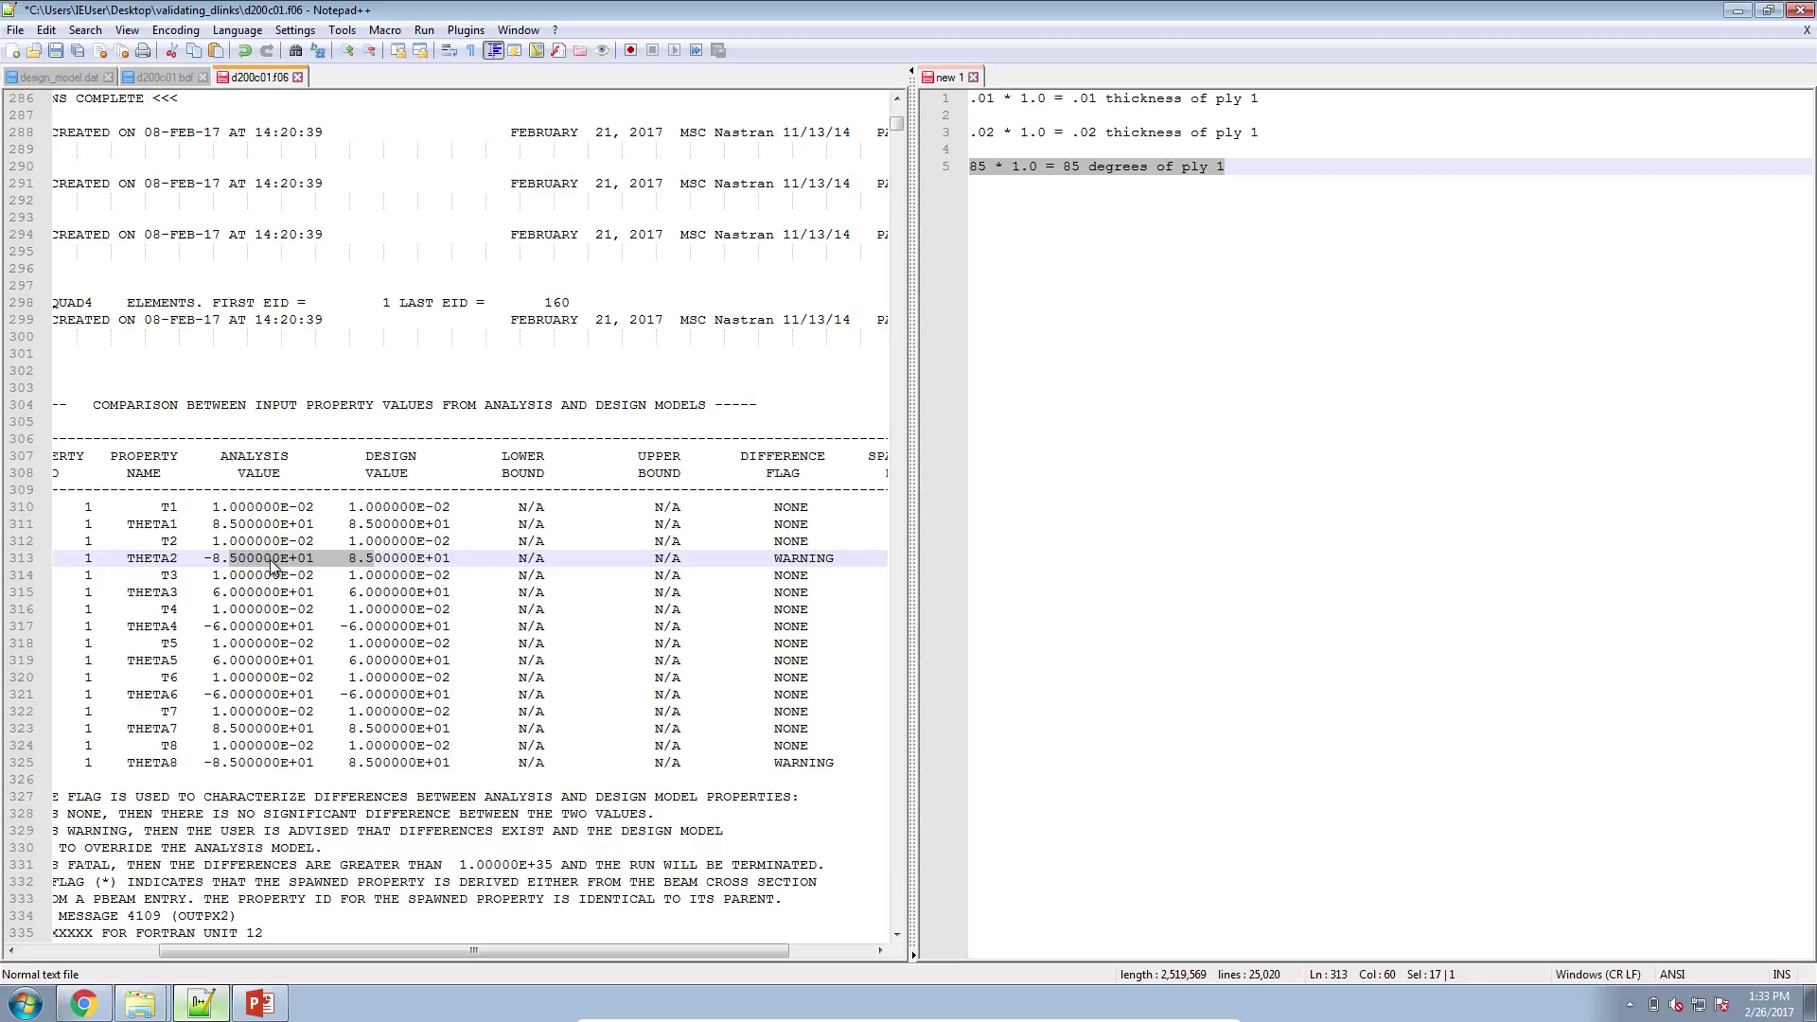
click(84, 1003)
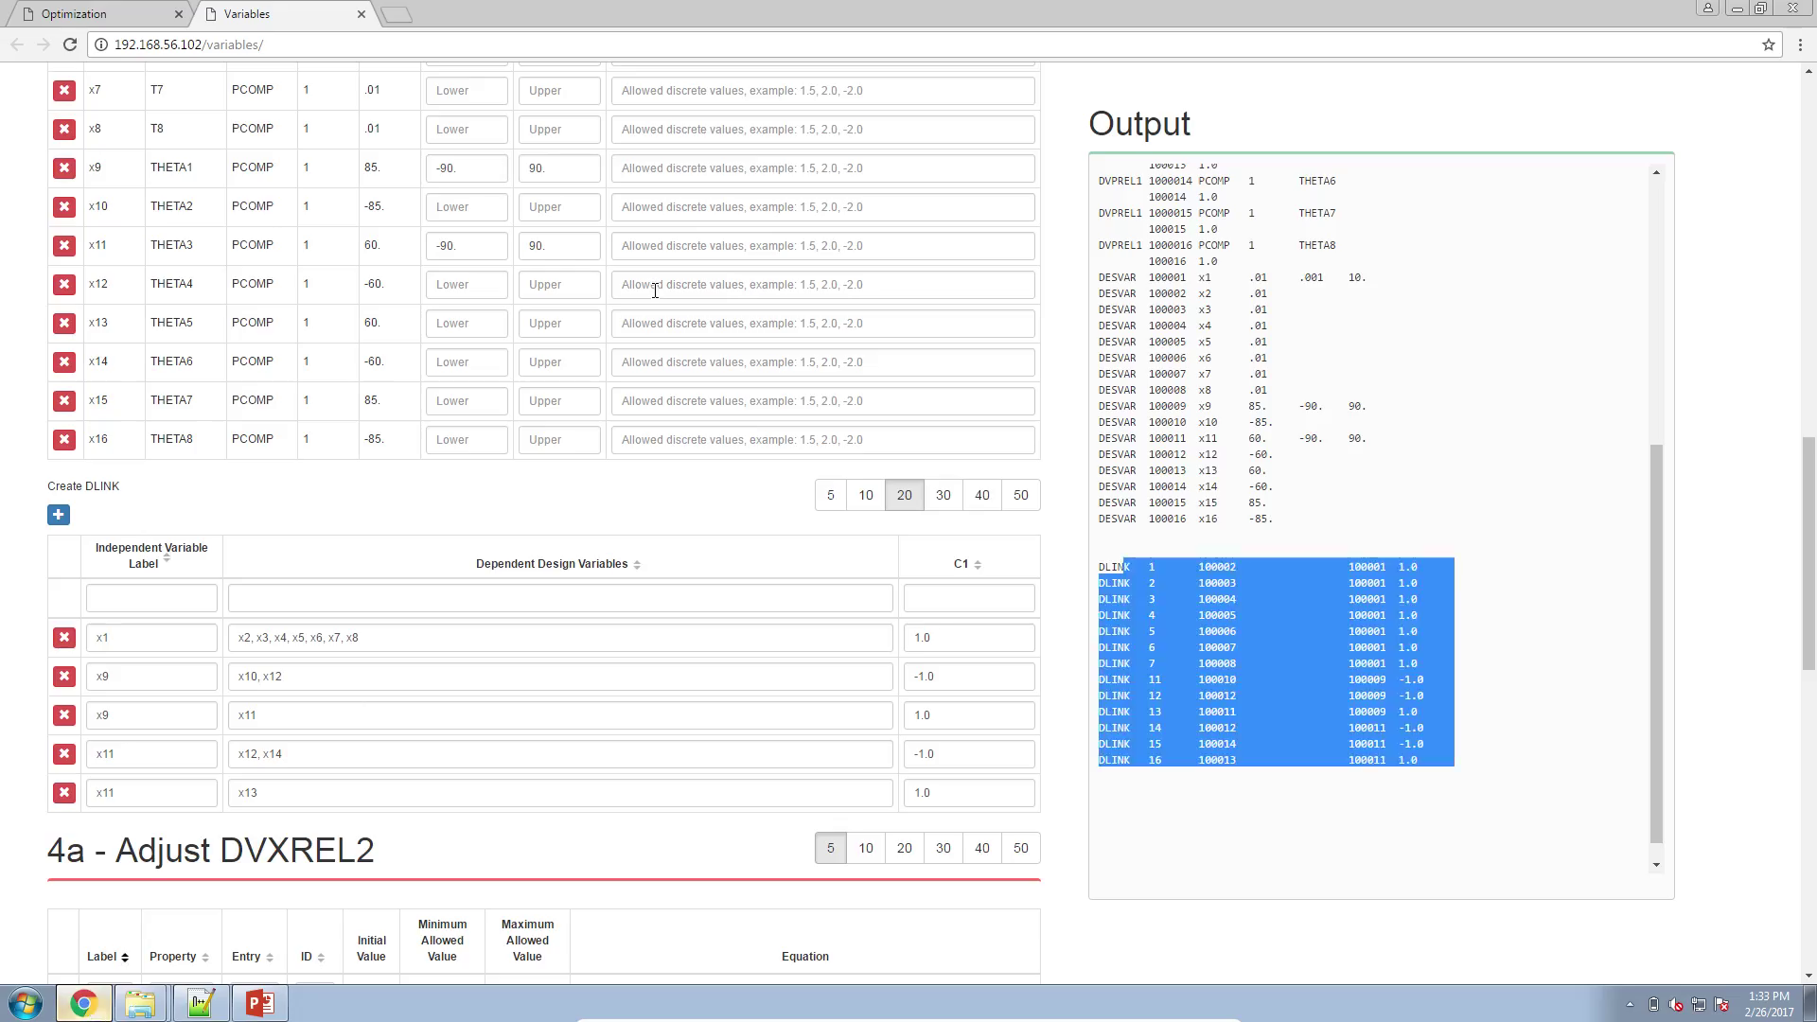
- Widen the d200c01.f06 view to the full table and check the PCOMP angles in d200c01.bdf
click(1738, 8)
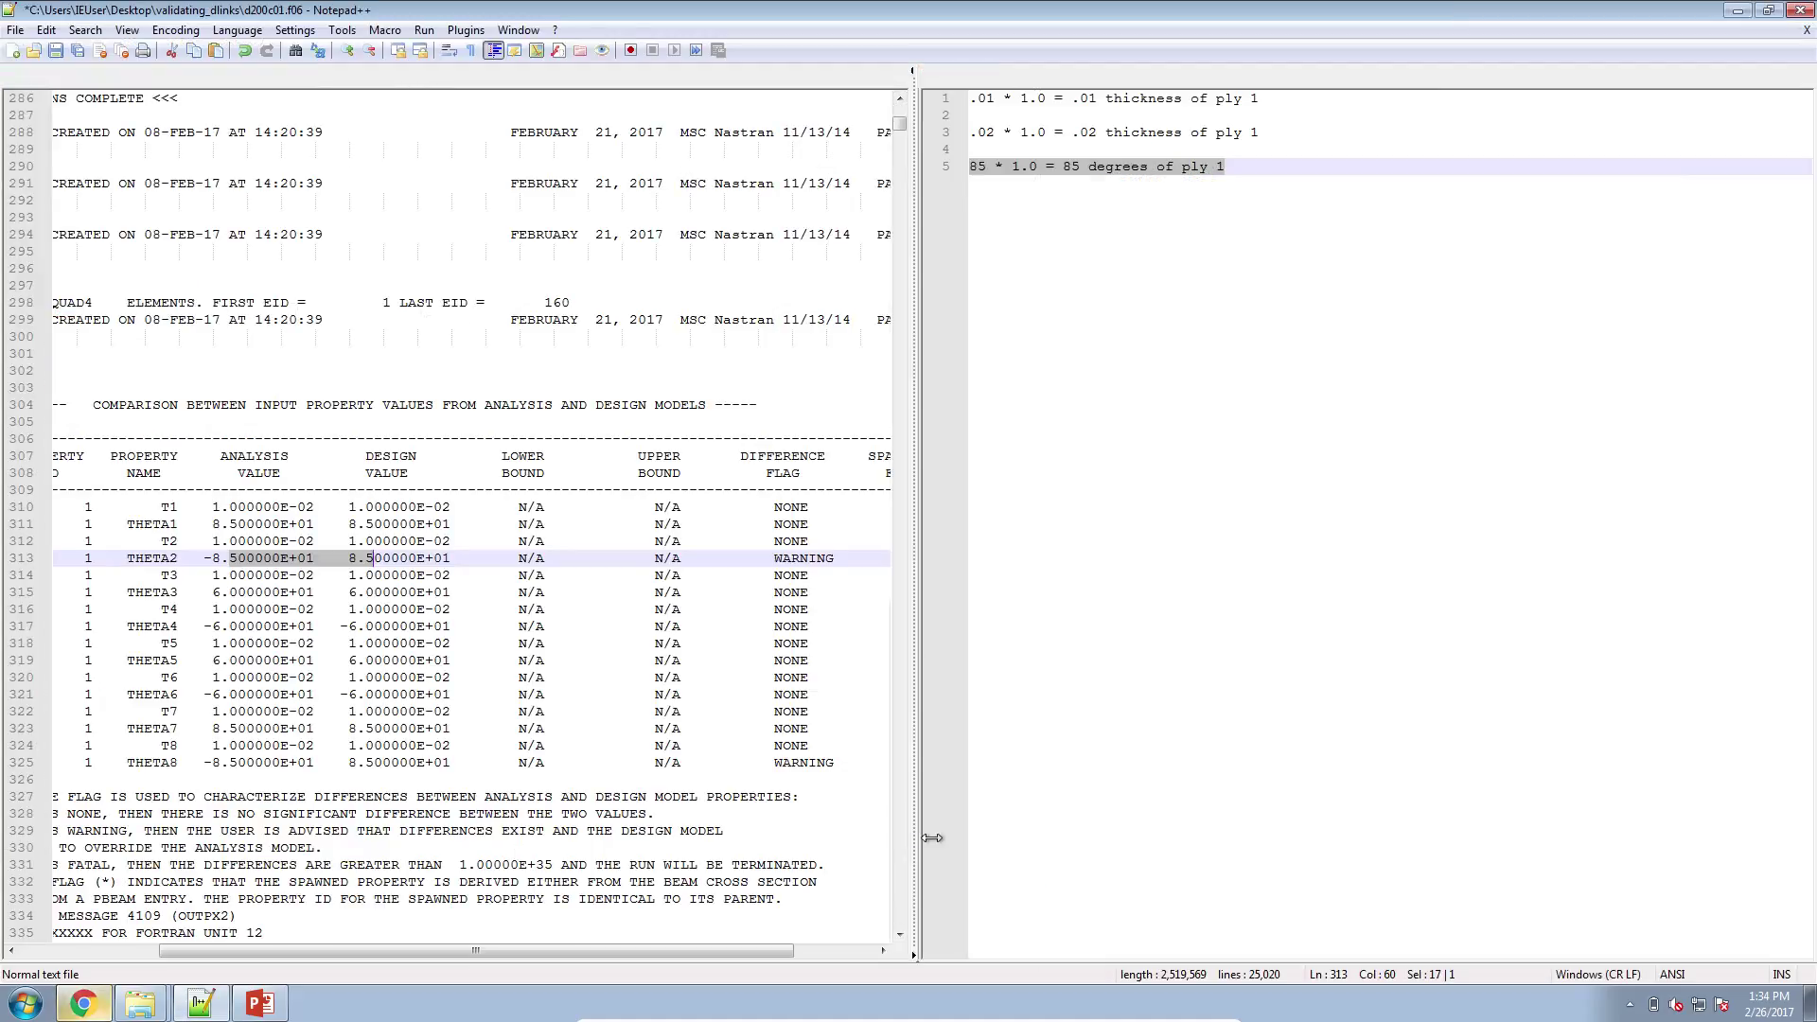
drag(912, 851, 1272, 868)
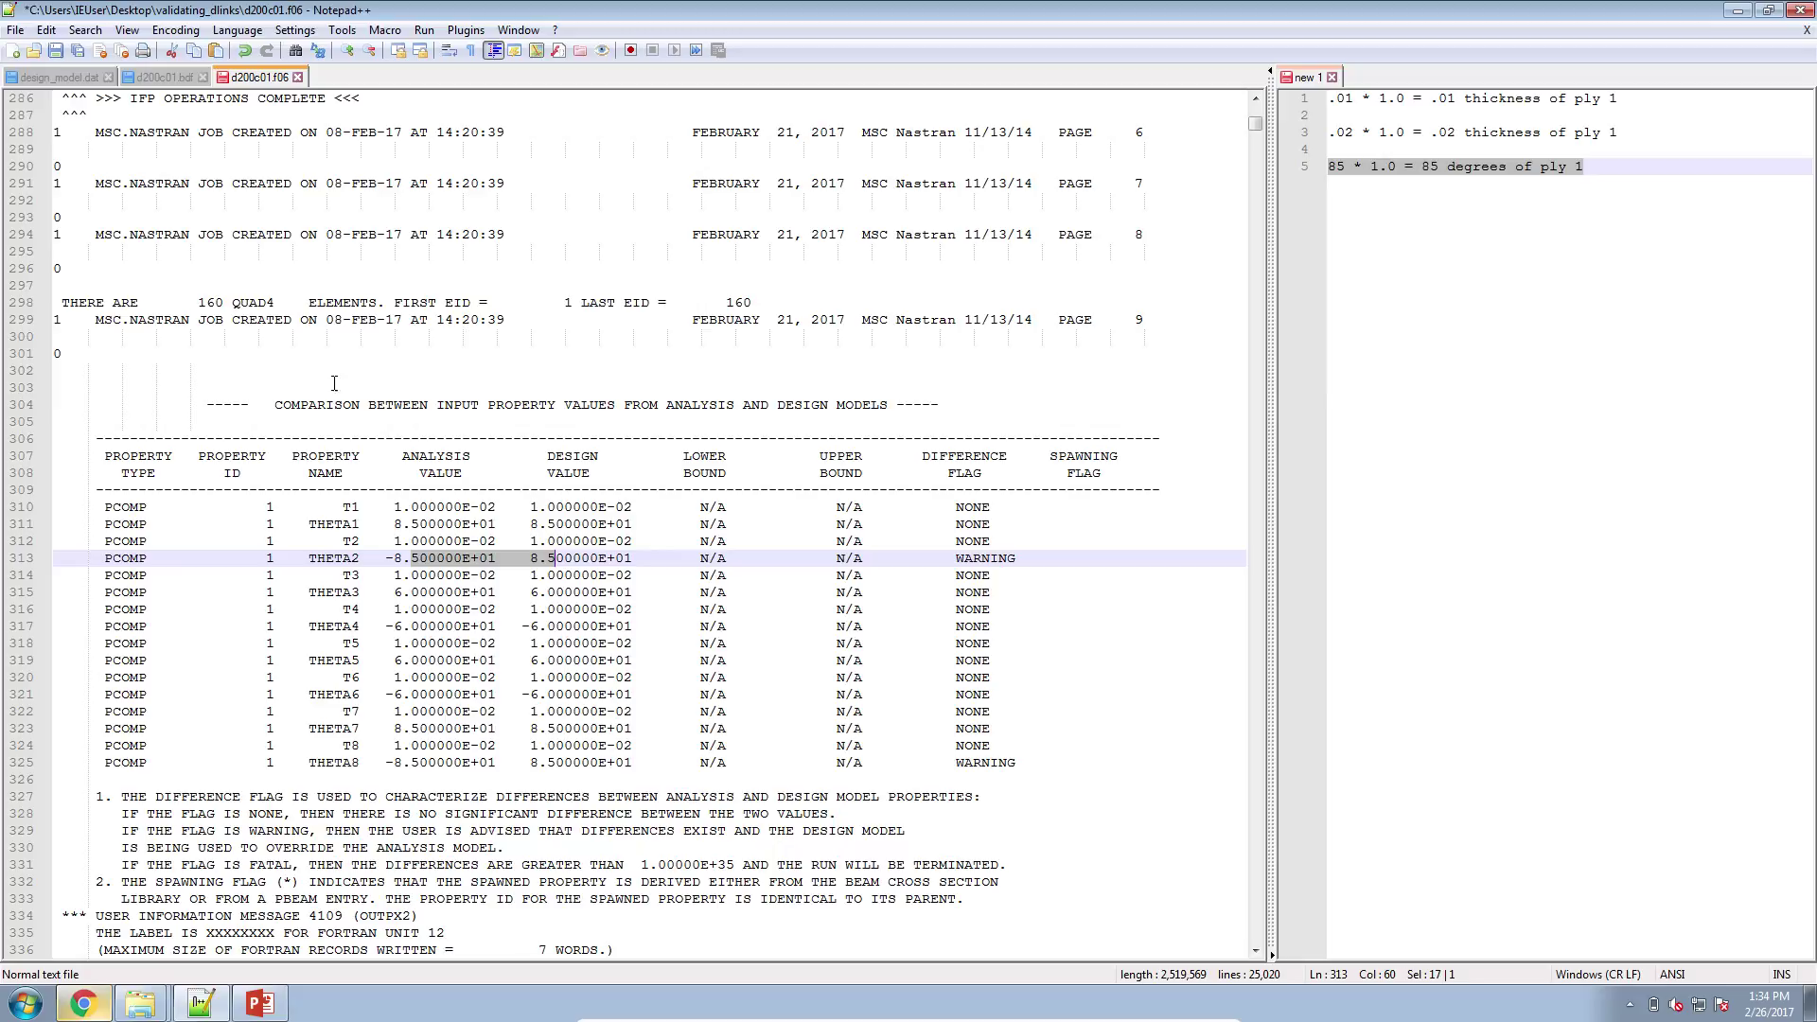
click(163, 80)
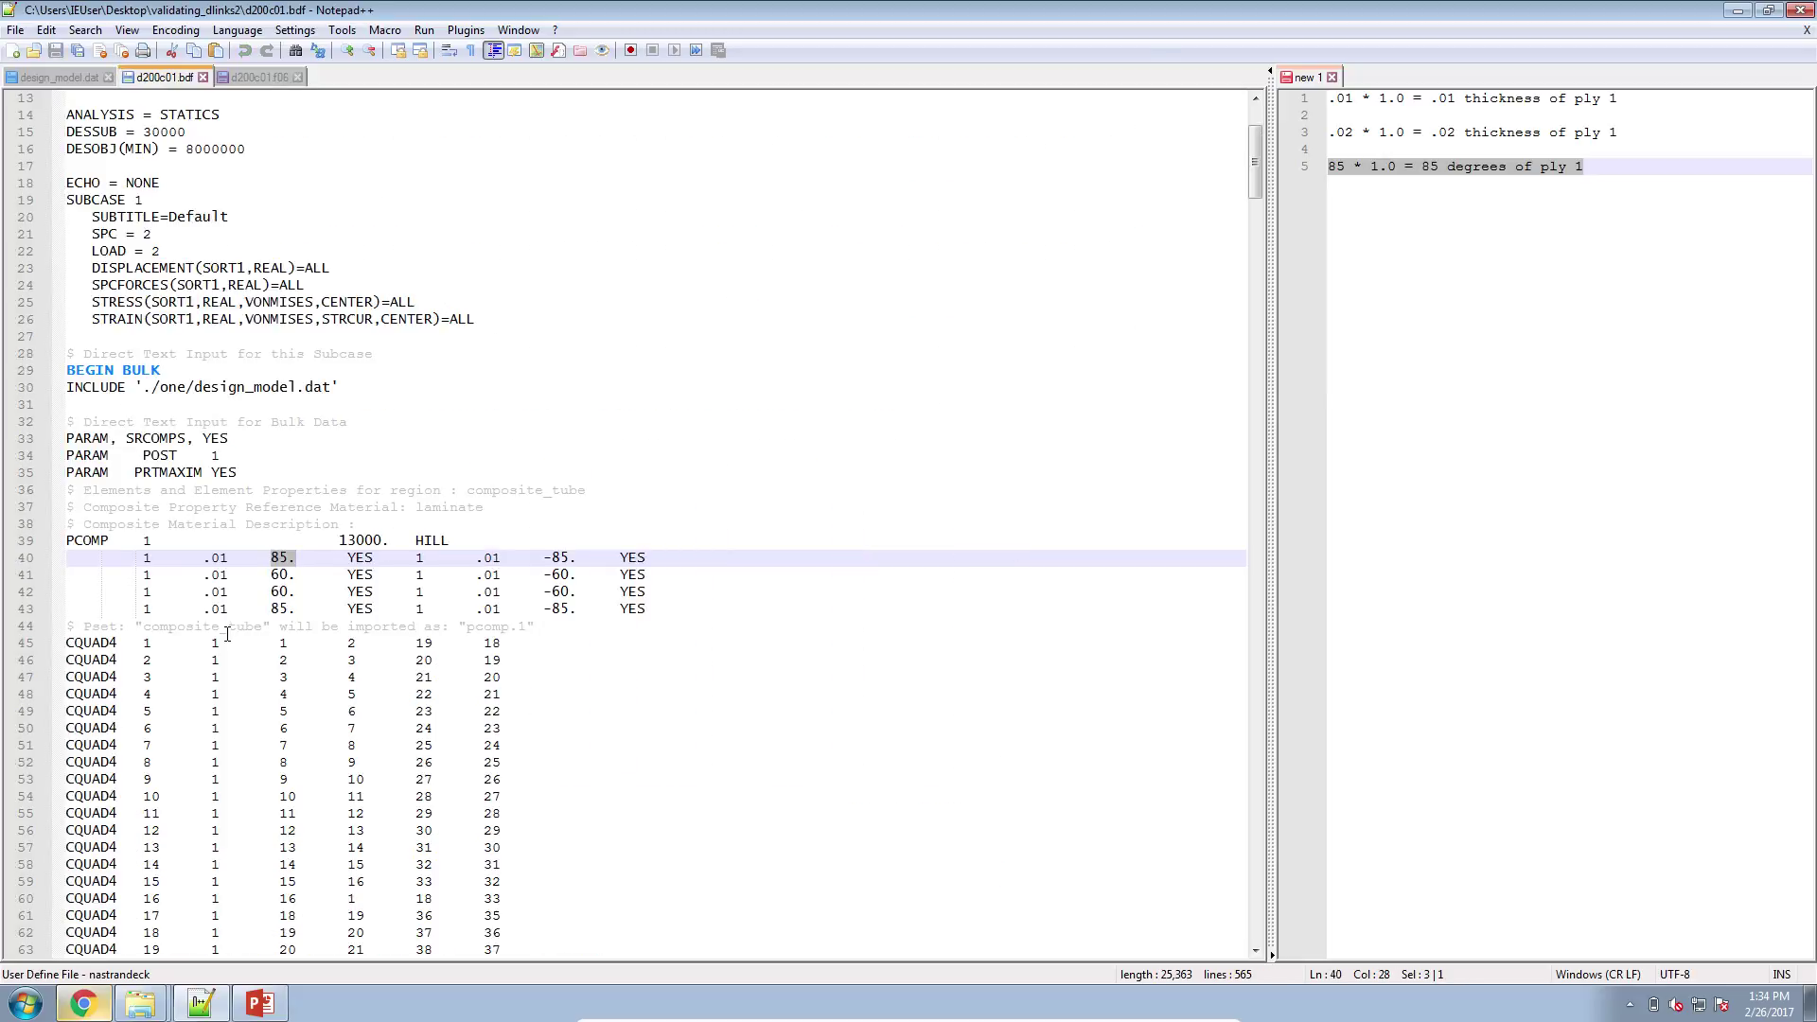
click(258, 77)
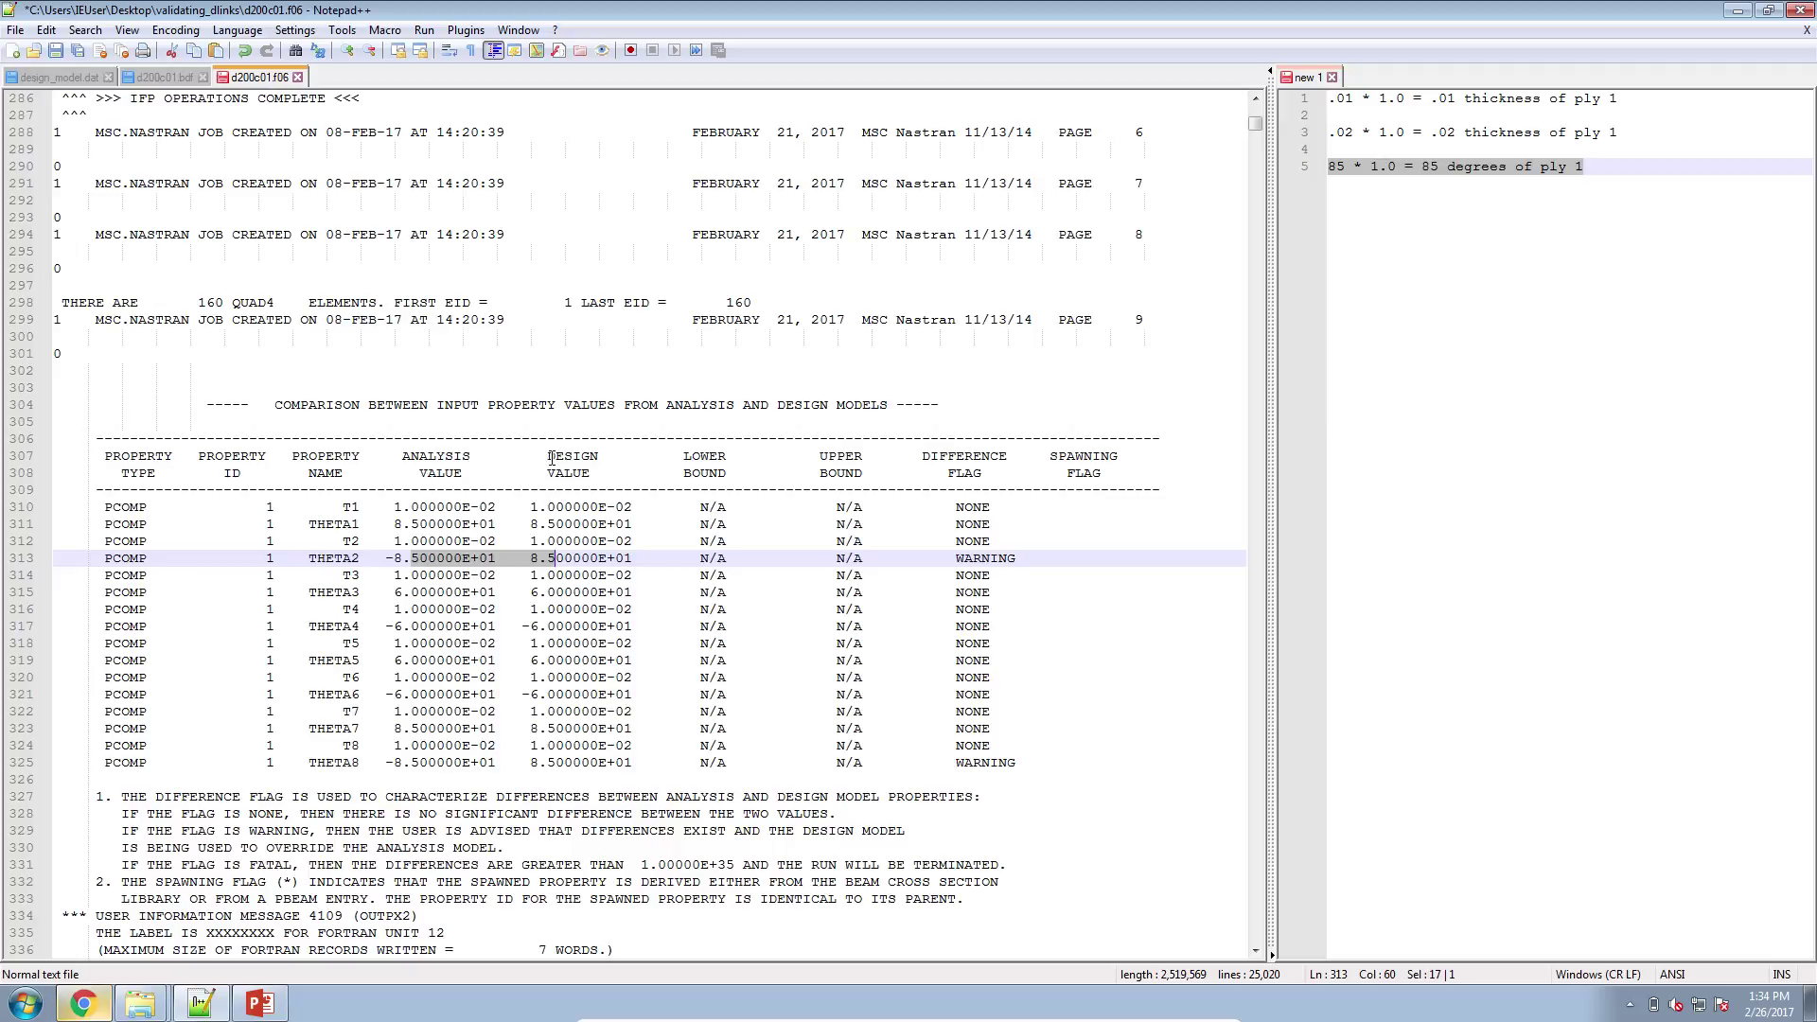
drag(532, 458, 587, 613)
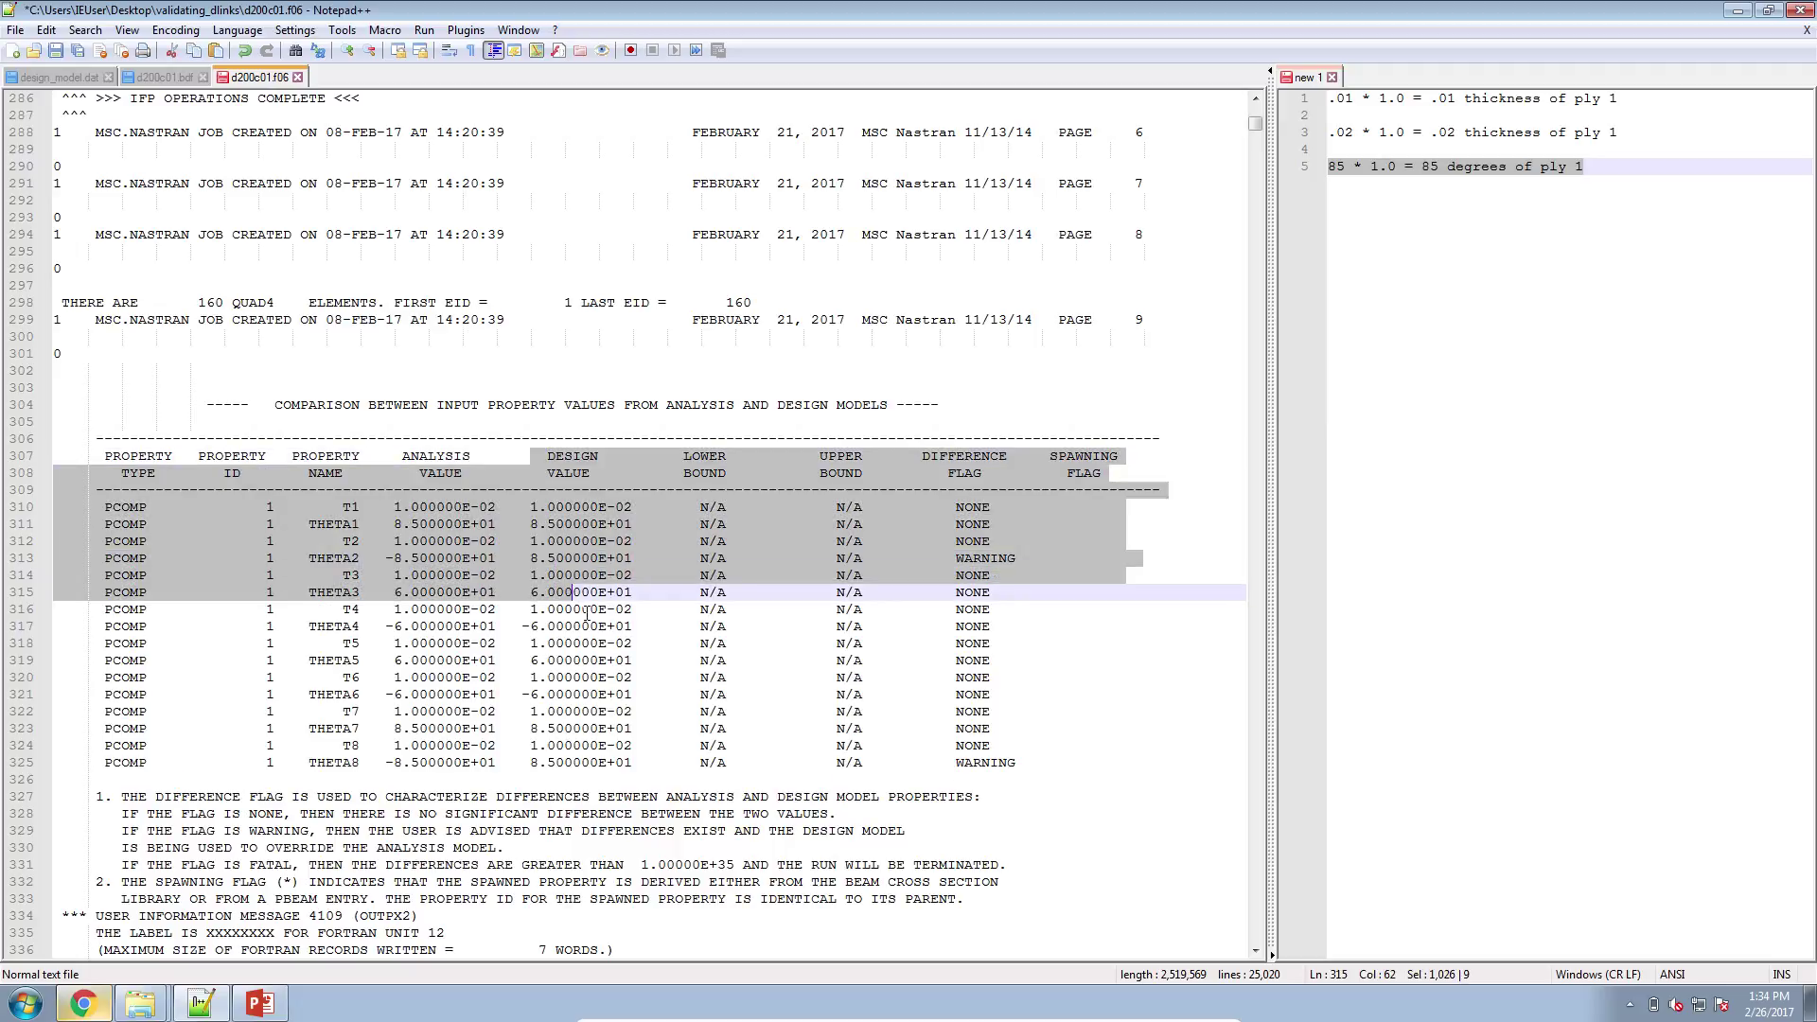
click(598, 627)
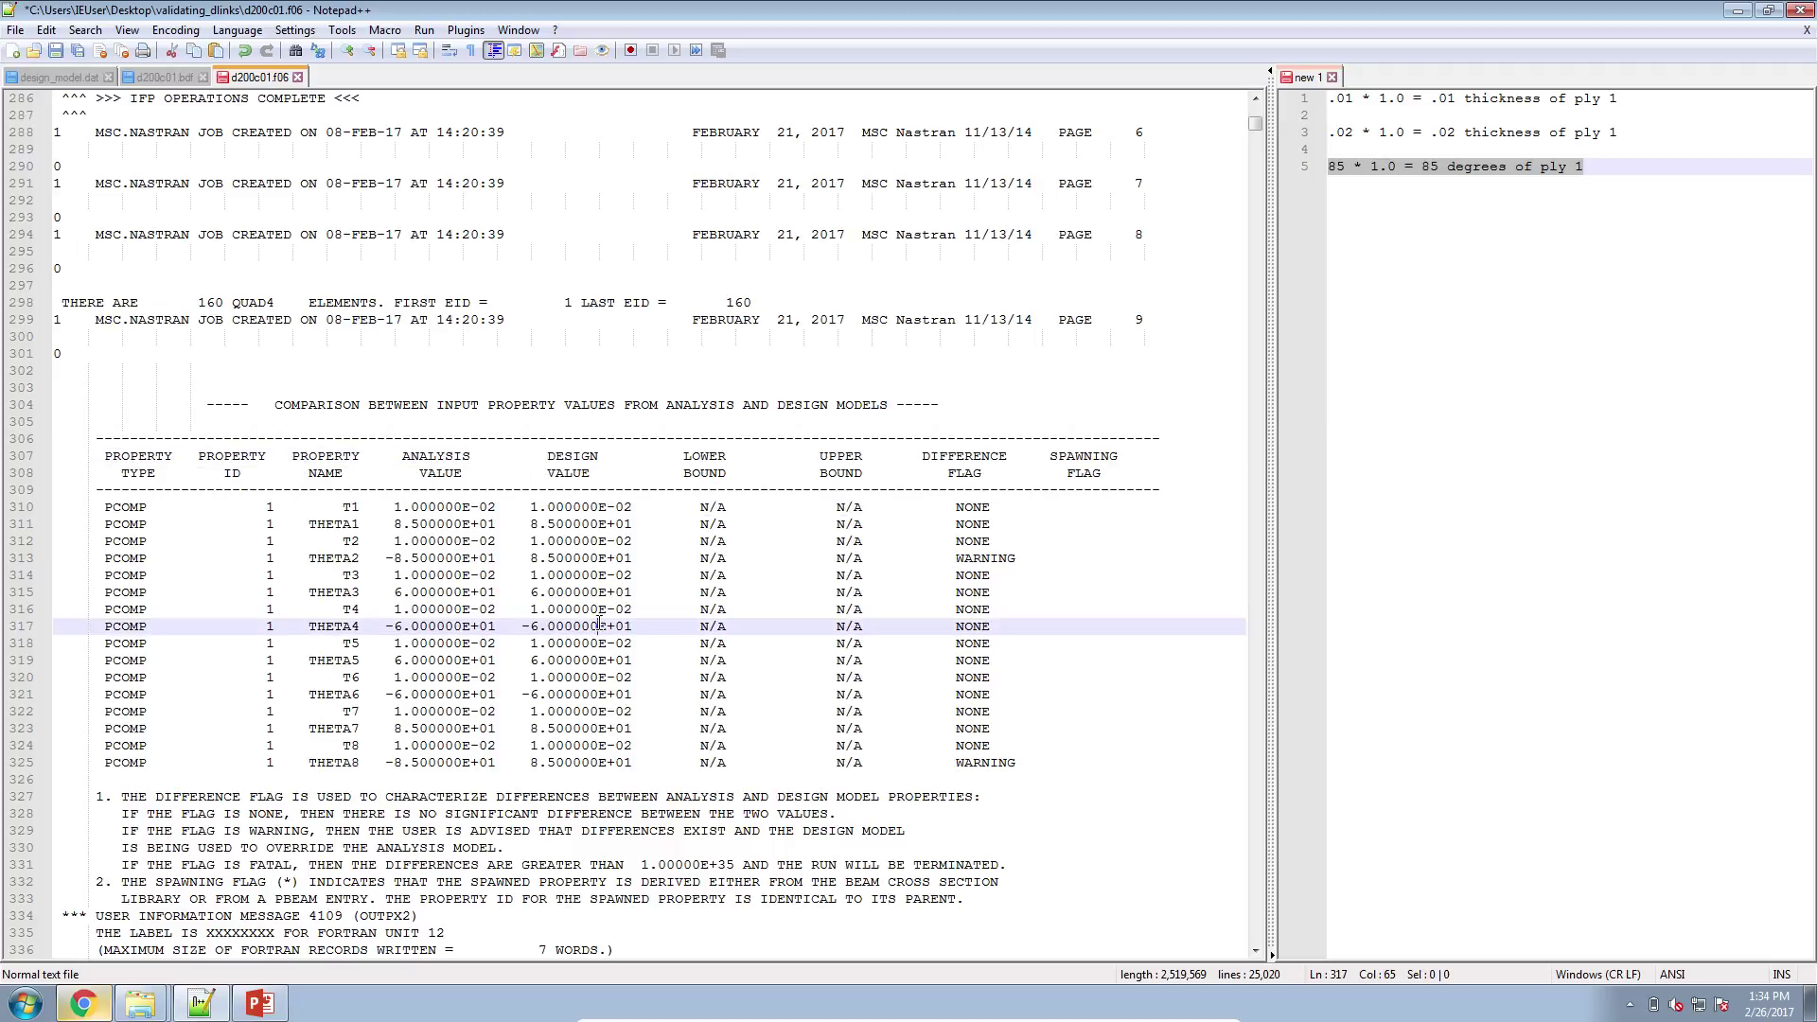
- Bring back the title slide listing the [85/-85/60/-60/60/-60/85/-85] initial layup and final design
click(254, 1002)
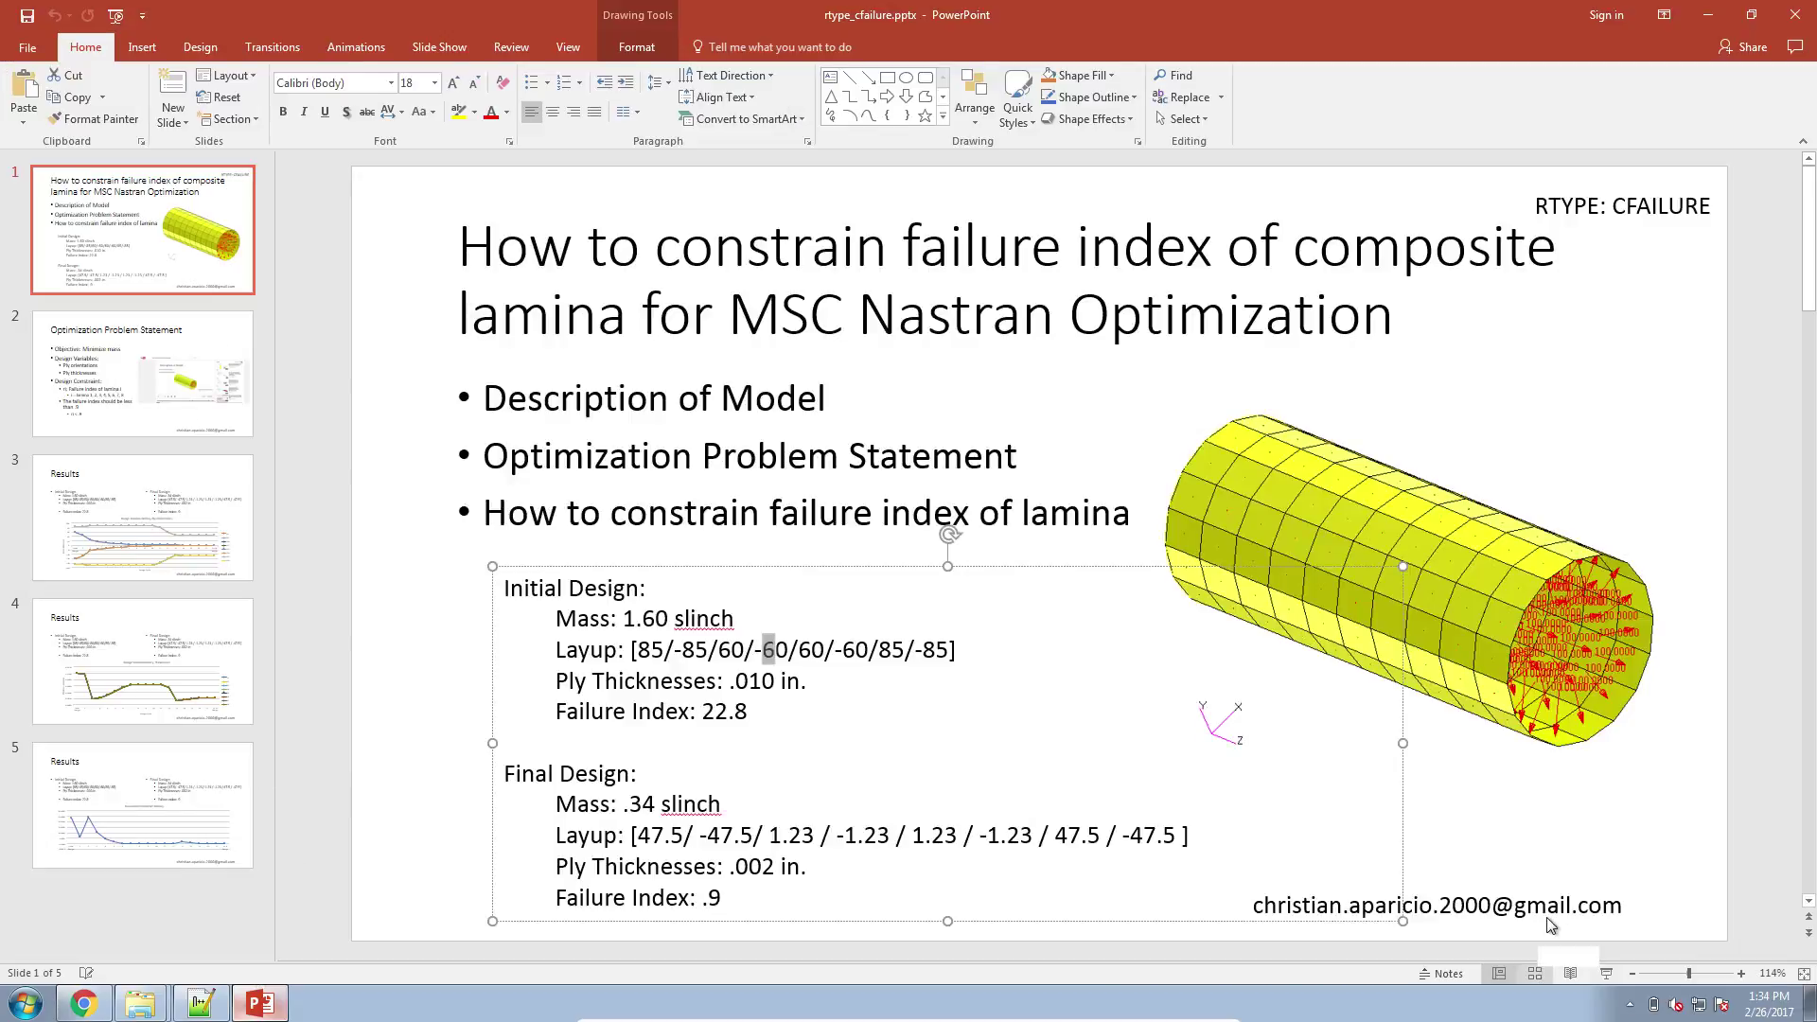
click(1553, 926)
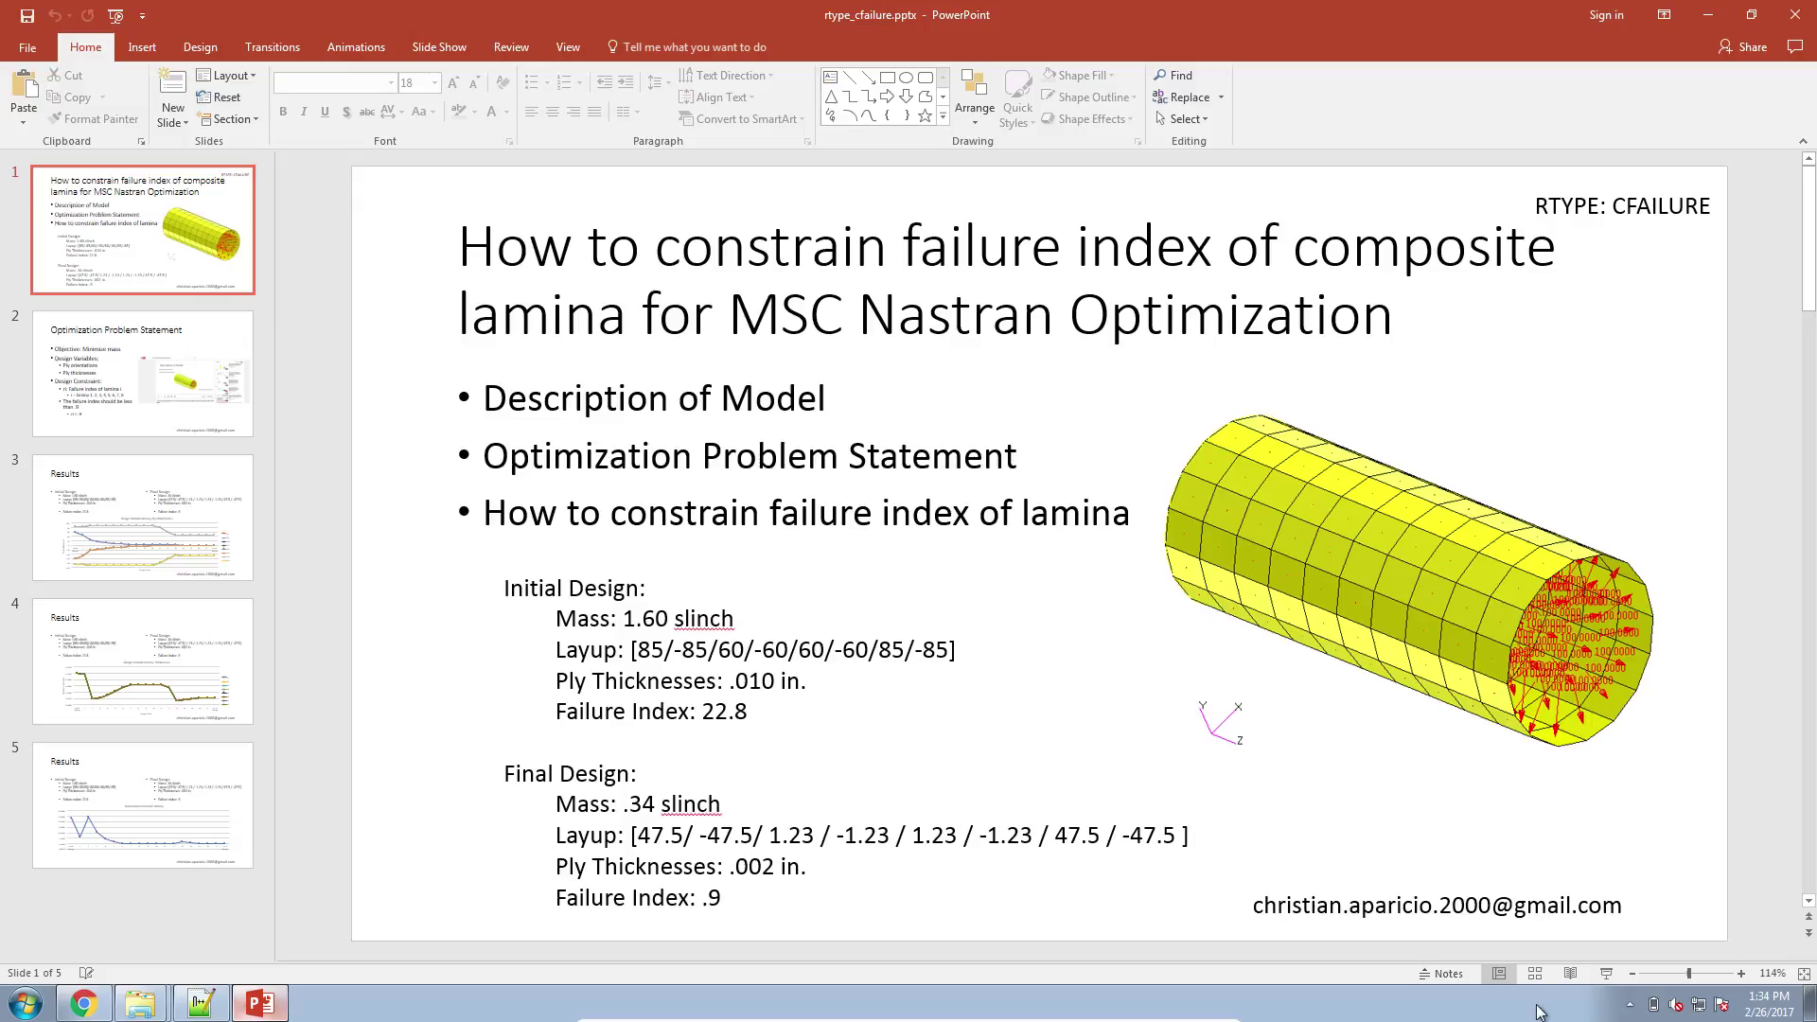